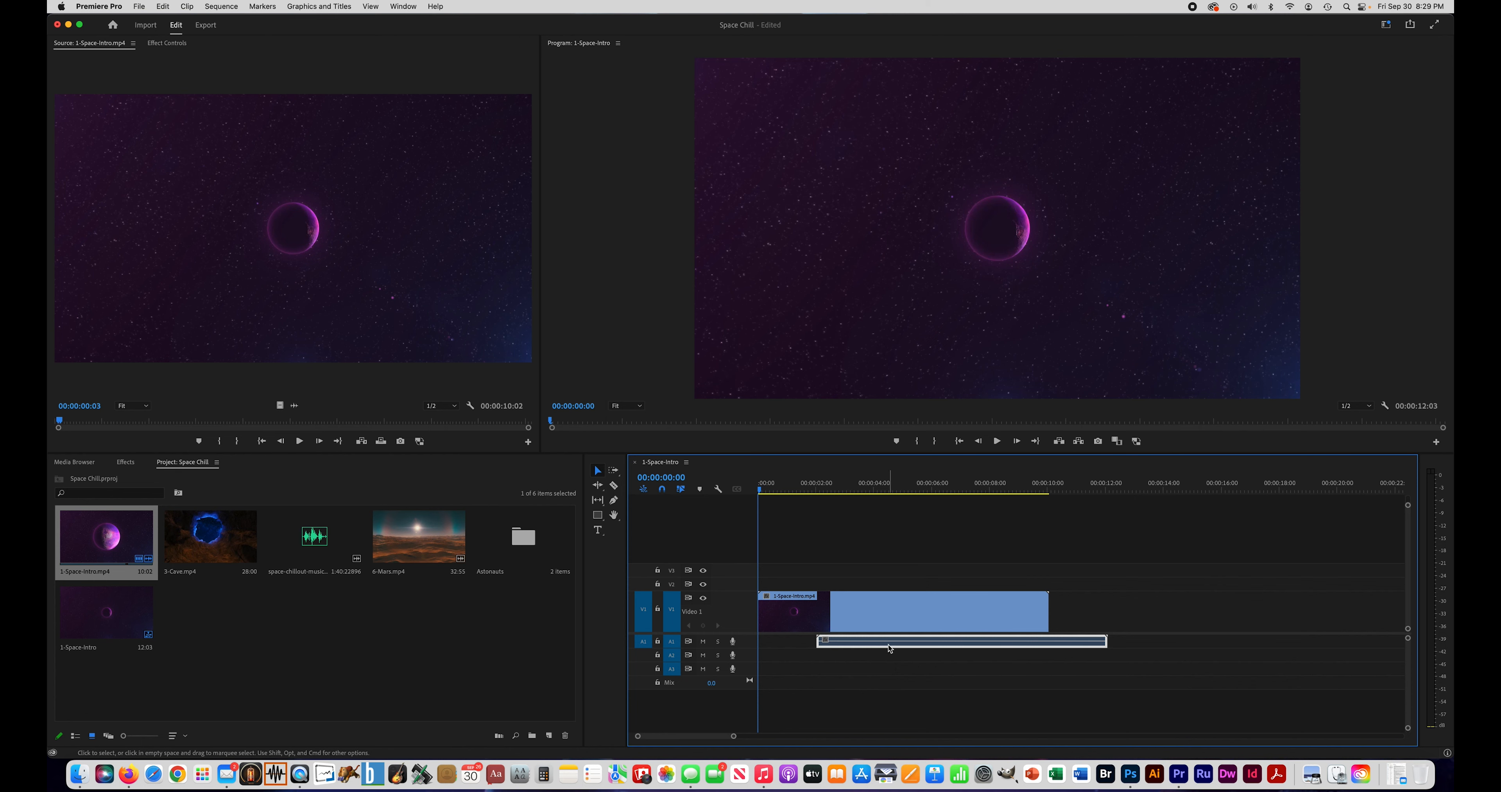
Delete the intro clip's audio from audio track 1
{"action": "key", "text": "Delete"}
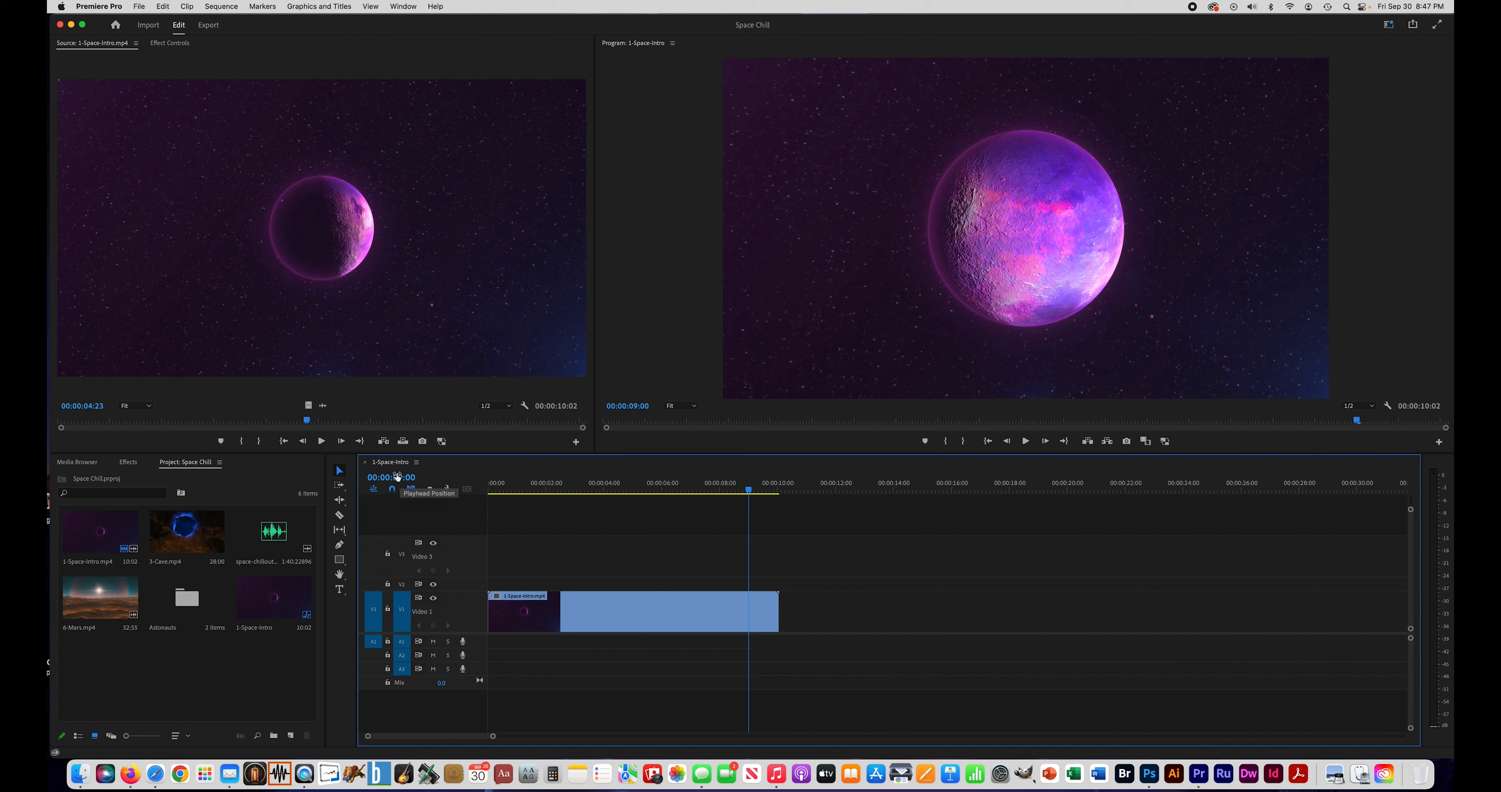
Add a named comment marker to the sequence at 00:00:09:00
{"action": "left_click", "coordinate": [924, 441]}
{"action": "left_click", "coordinate": [925, 442]}
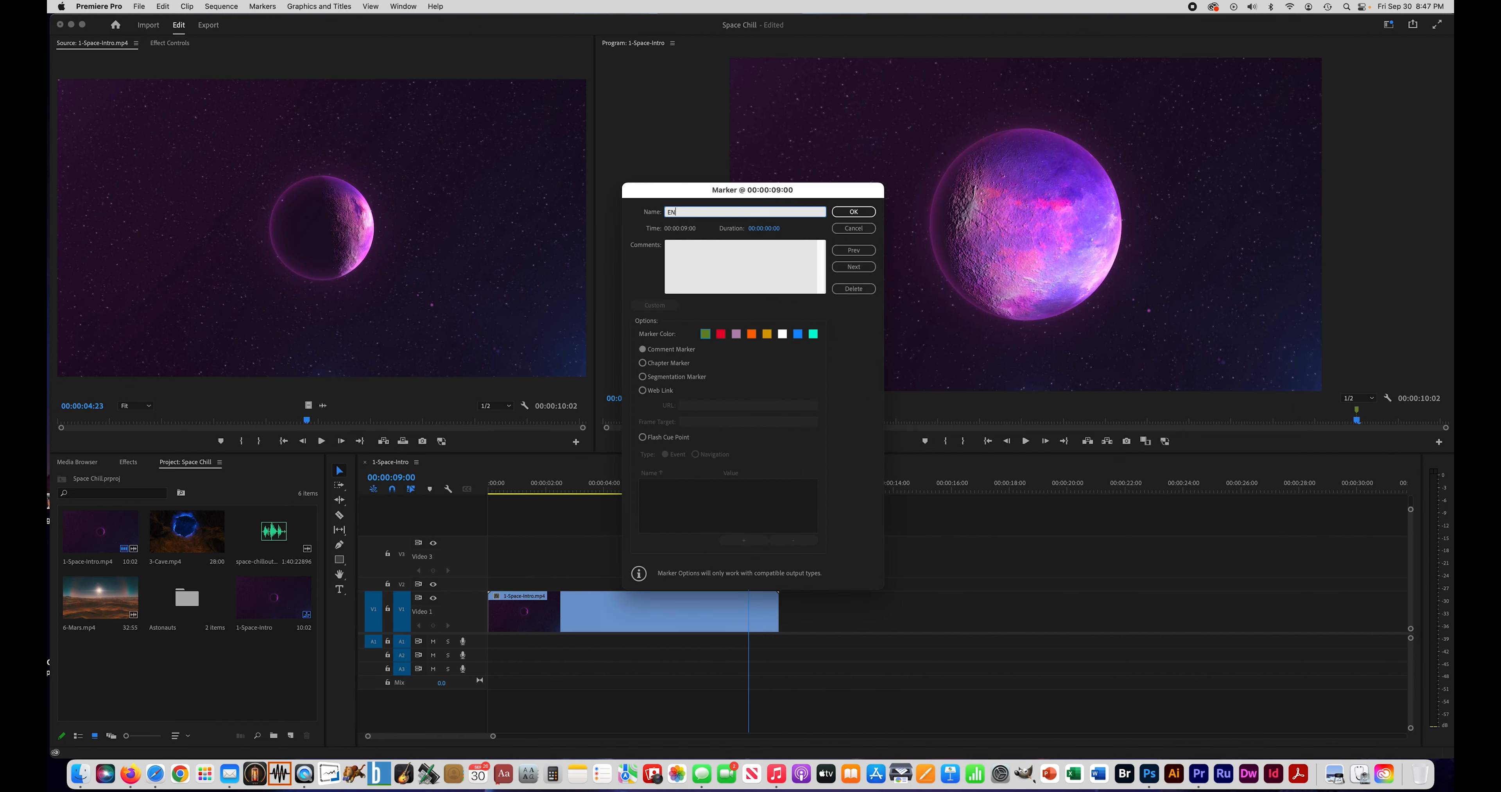
{"action": "key", "text": "Return"}
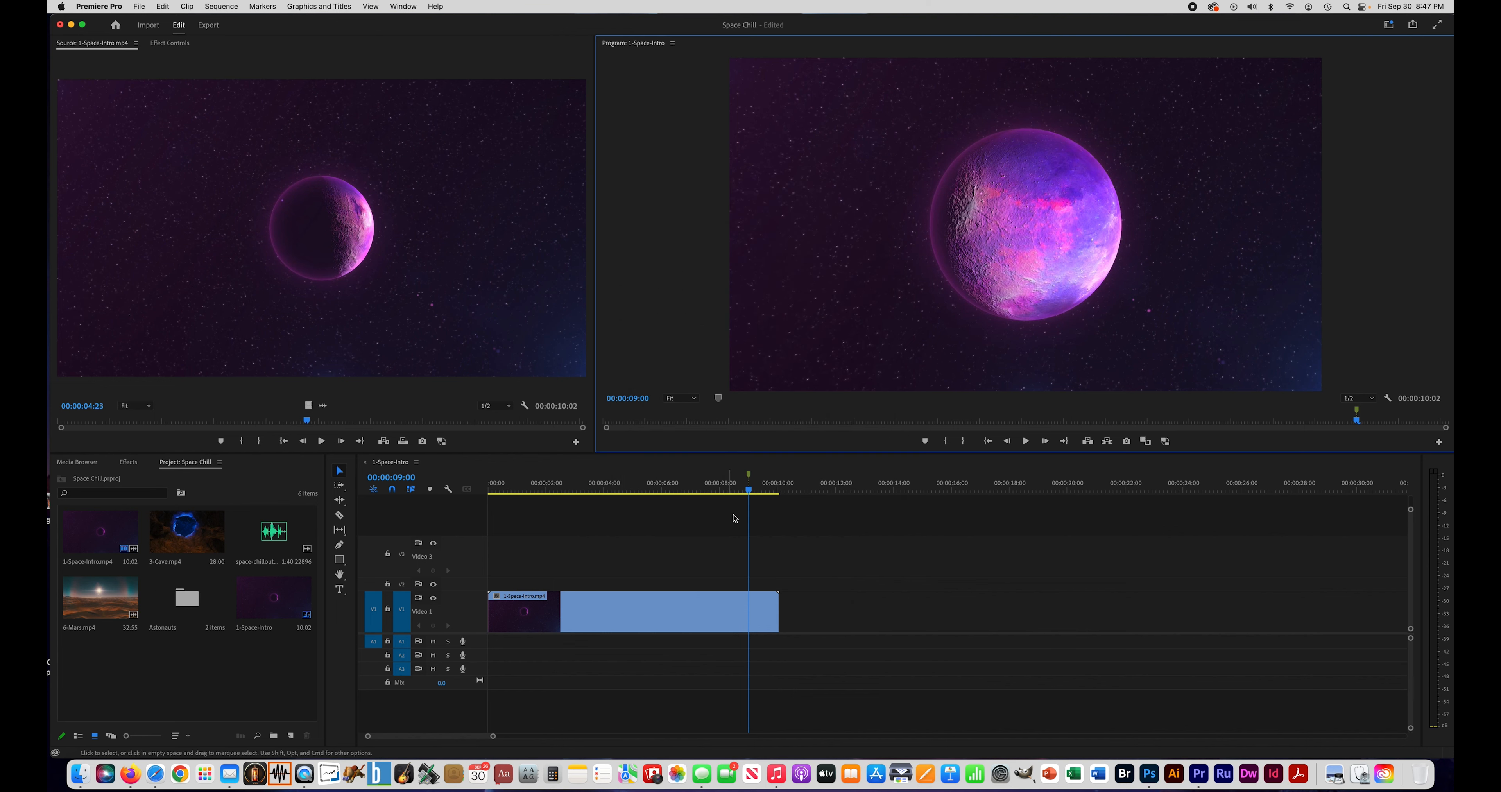
Create the title text "SPACE CHILL OUT" at the start of the sequence, with the Essential Graphics editing controls open, and select its text
{"action": "left_click_drag", "start_coordinate": [749, 491], "coordinate": [484, 491]}
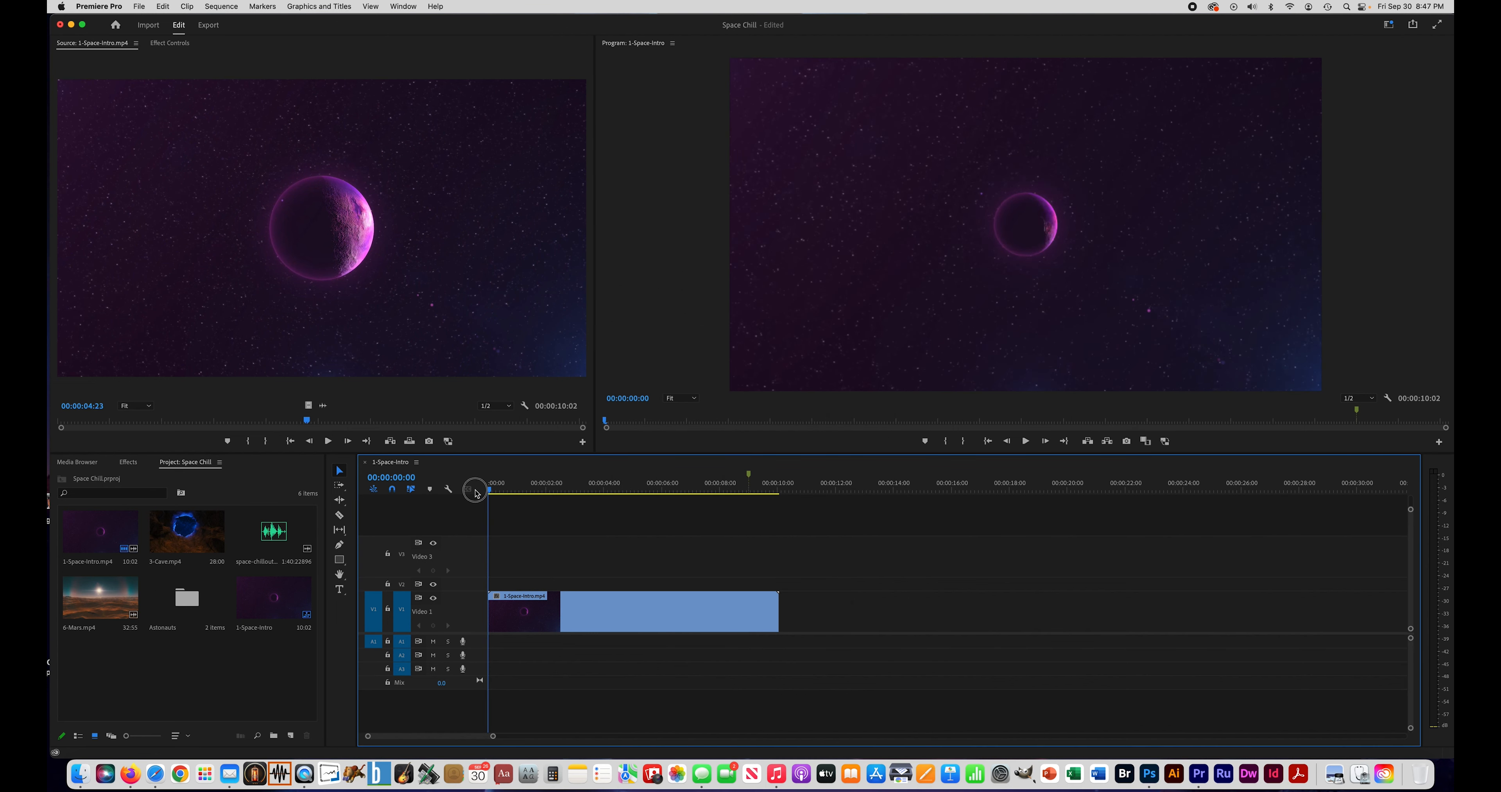
{"action": "left_click", "coordinate": [340, 591]}
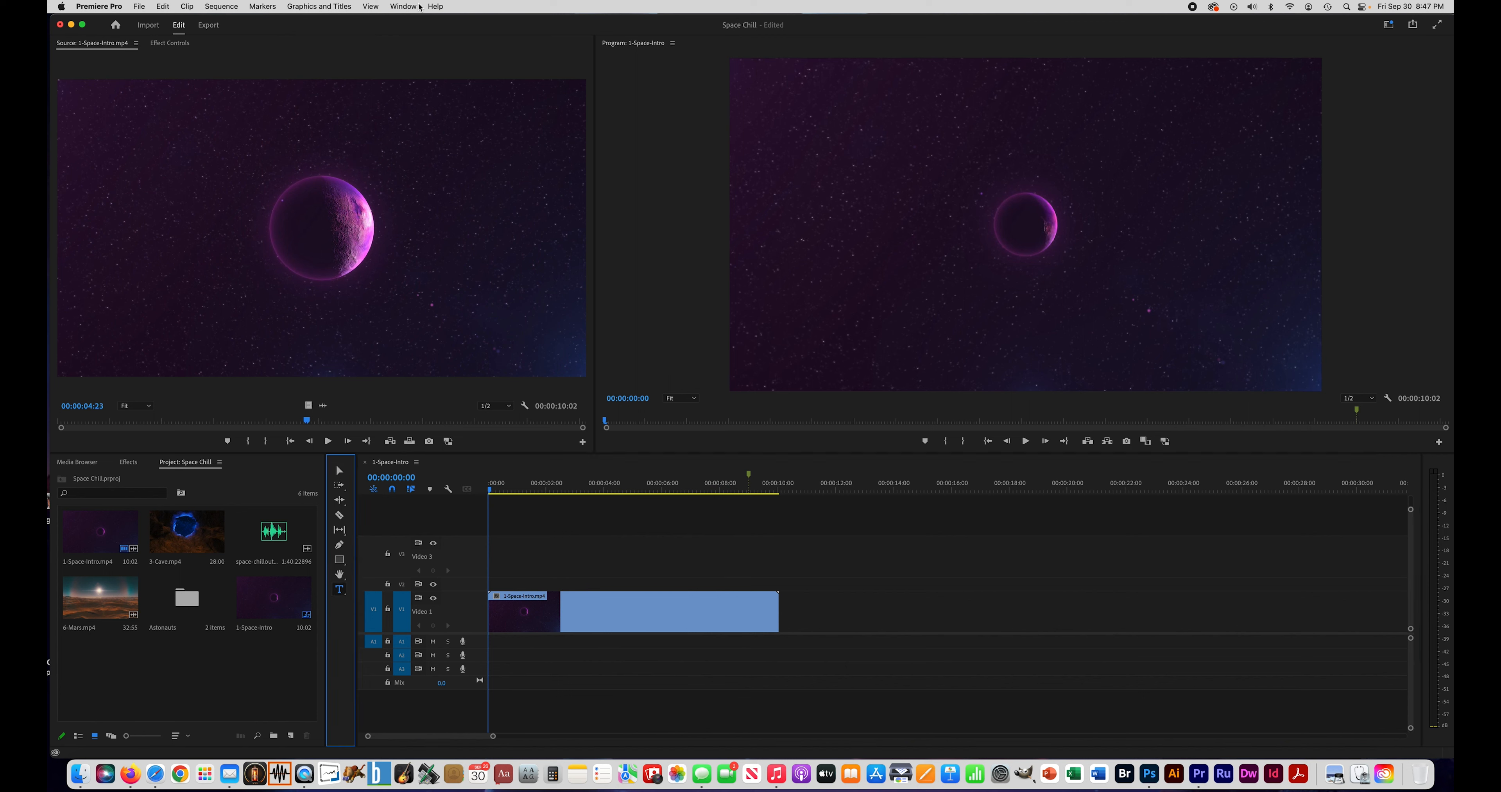
{"action": "left_click", "coordinate": [404, 7]}
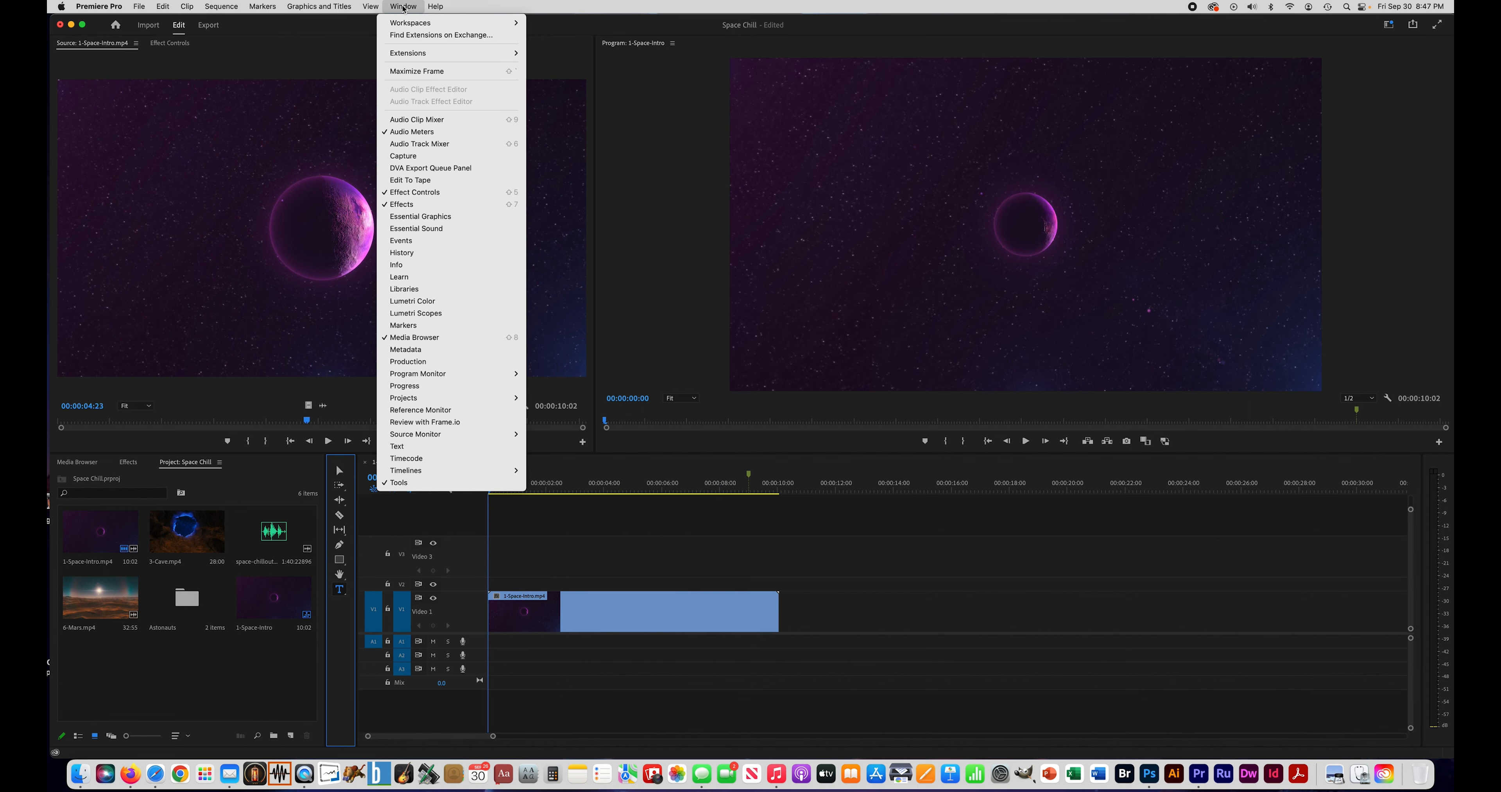
{"action": "left_click", "coordinate": [434, 219]}
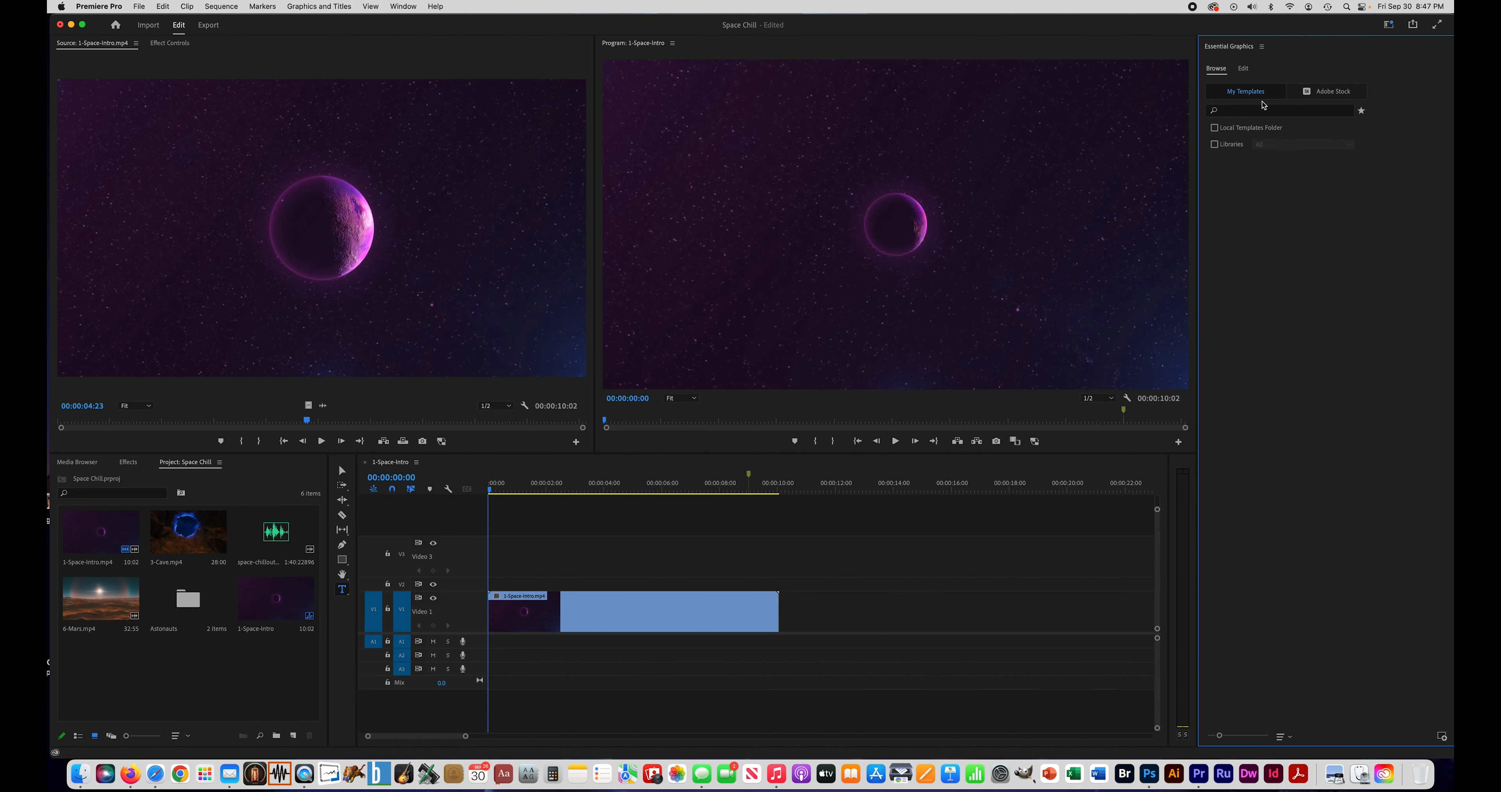
{"action": "left_click", "coordinate": [1245, 69]}
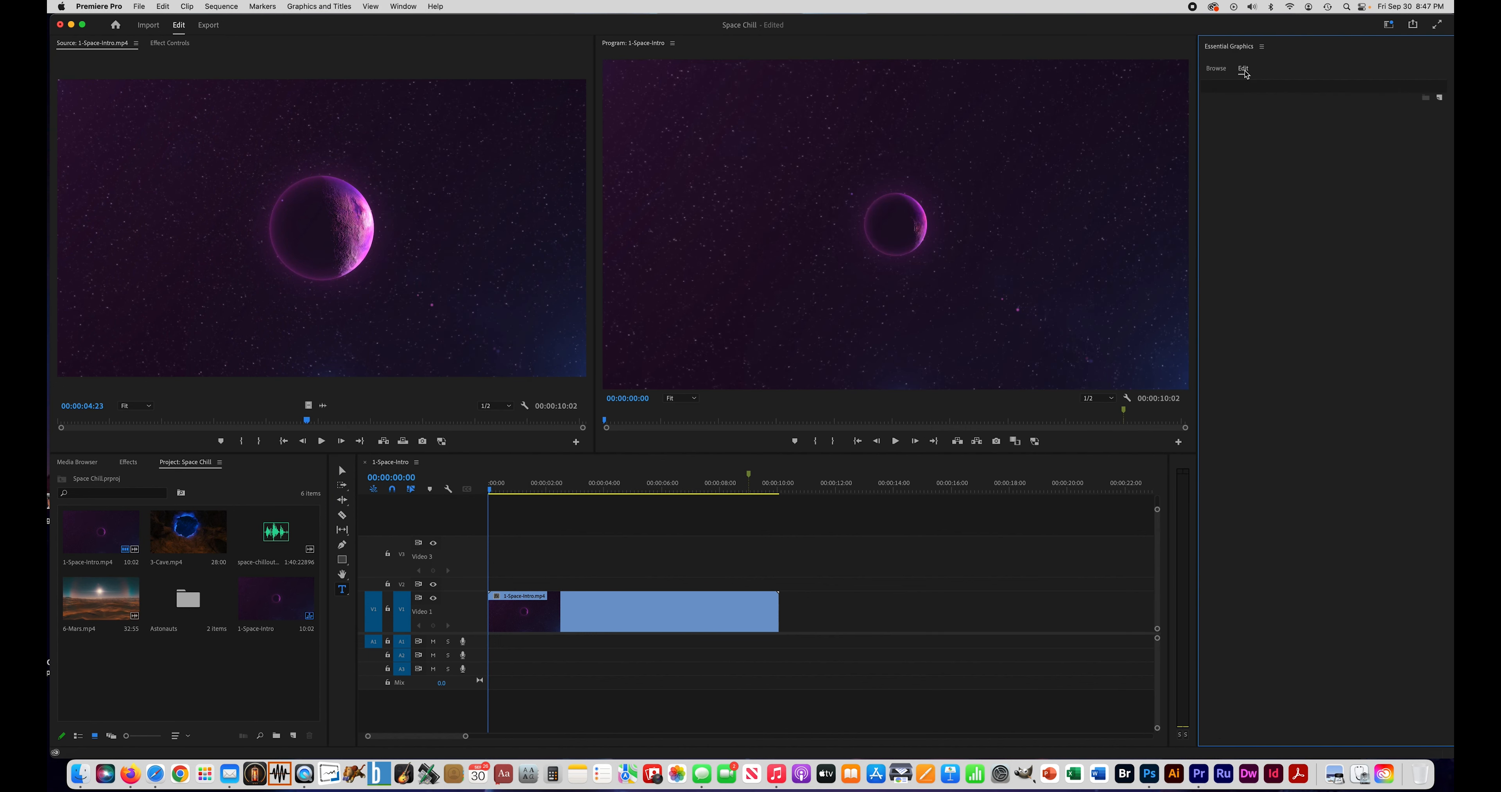
{"action": "left_click", "coordinate": [884, 224]}
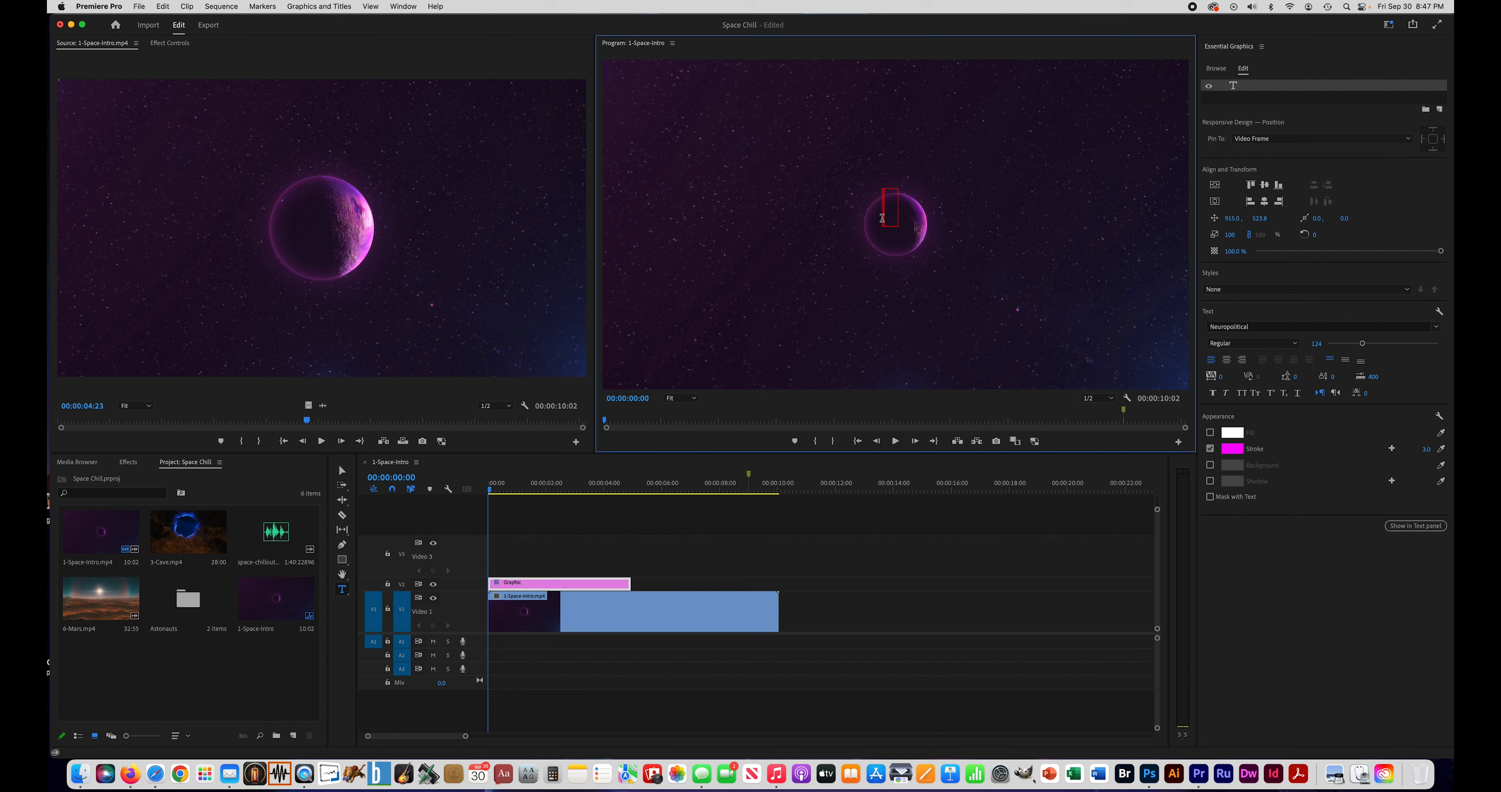
{"action": "type", "text": "SPACE"}
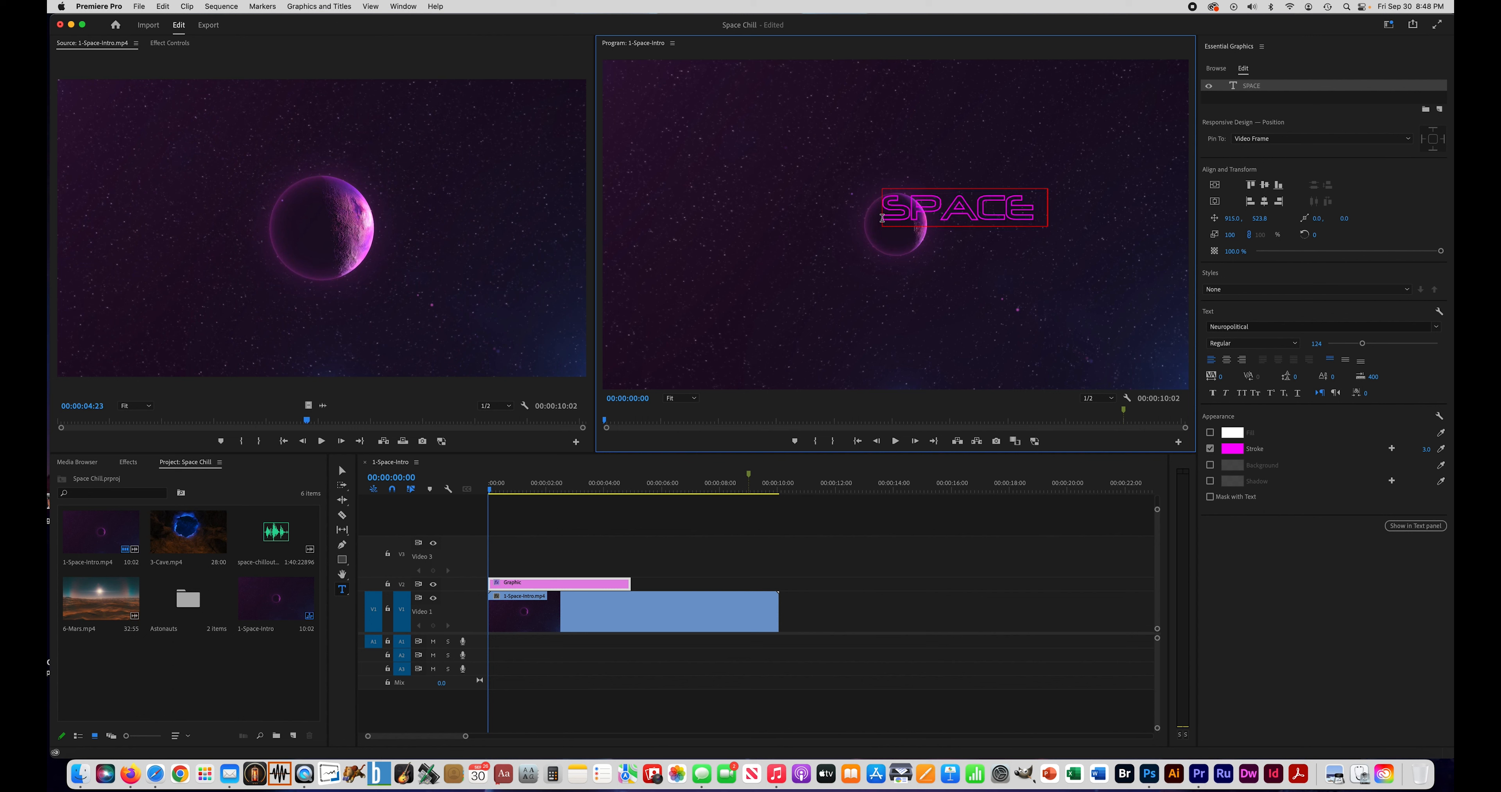
{"action": "type", "text": " CHILL OUT"}
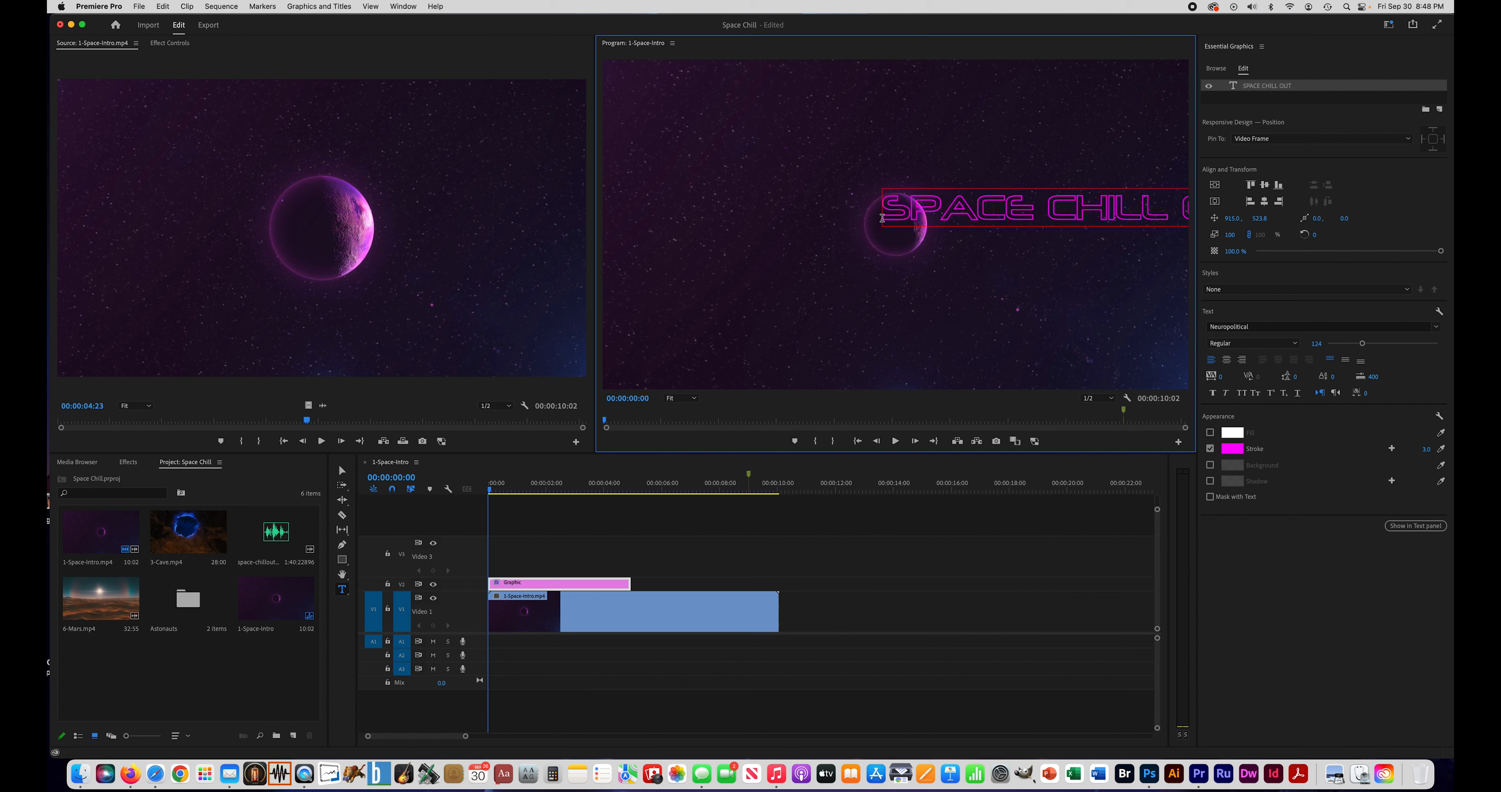
{"action": "triple_click", "coordinate": [923, 210]}
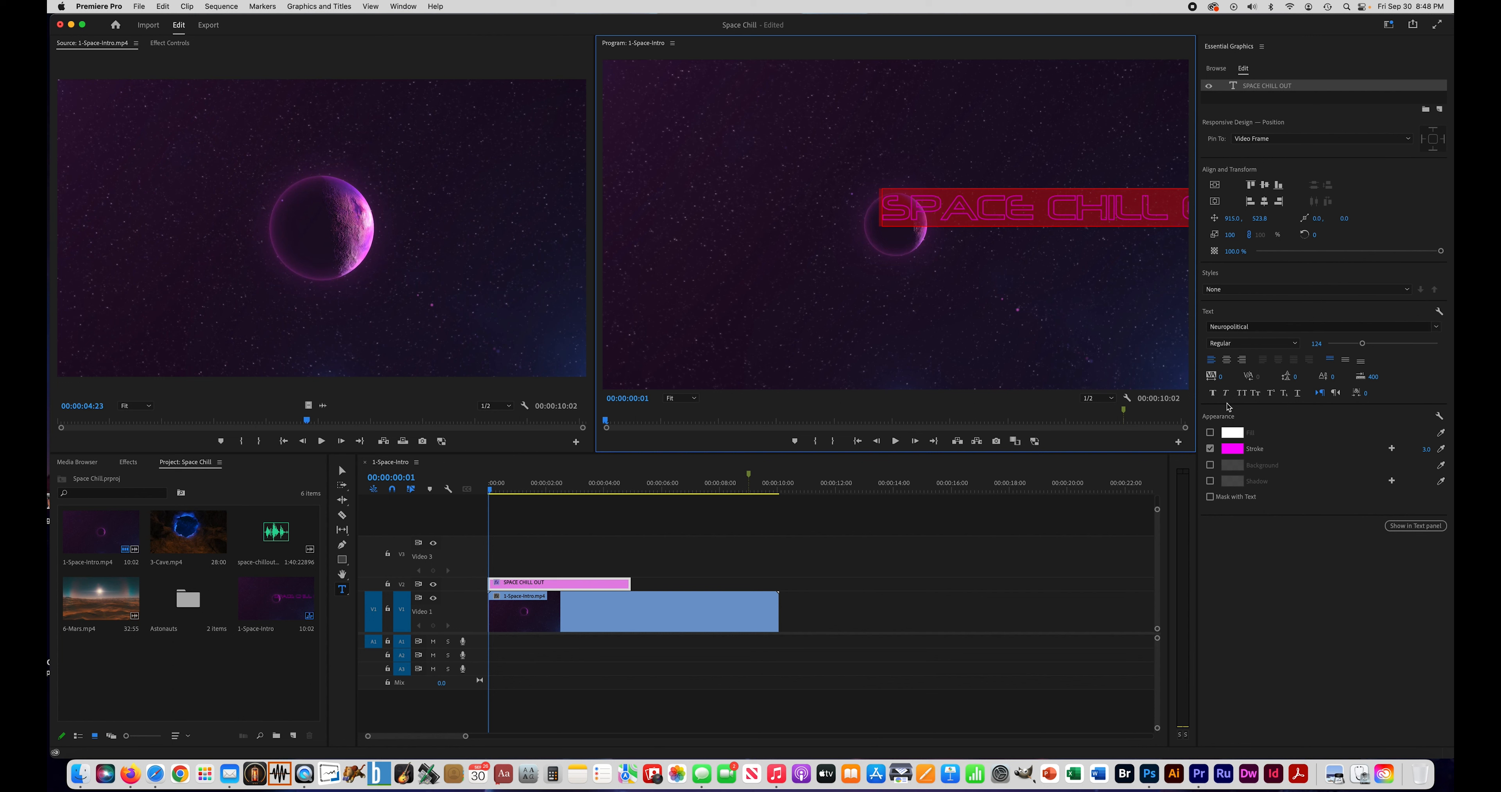
Try a white fill without the magenta stroke on the SPACE CHILL OUT title
{"action": "left_click", "coordinate": [1210, 433]}
{"action": "left_click", "coordinate": [1210, 449]}
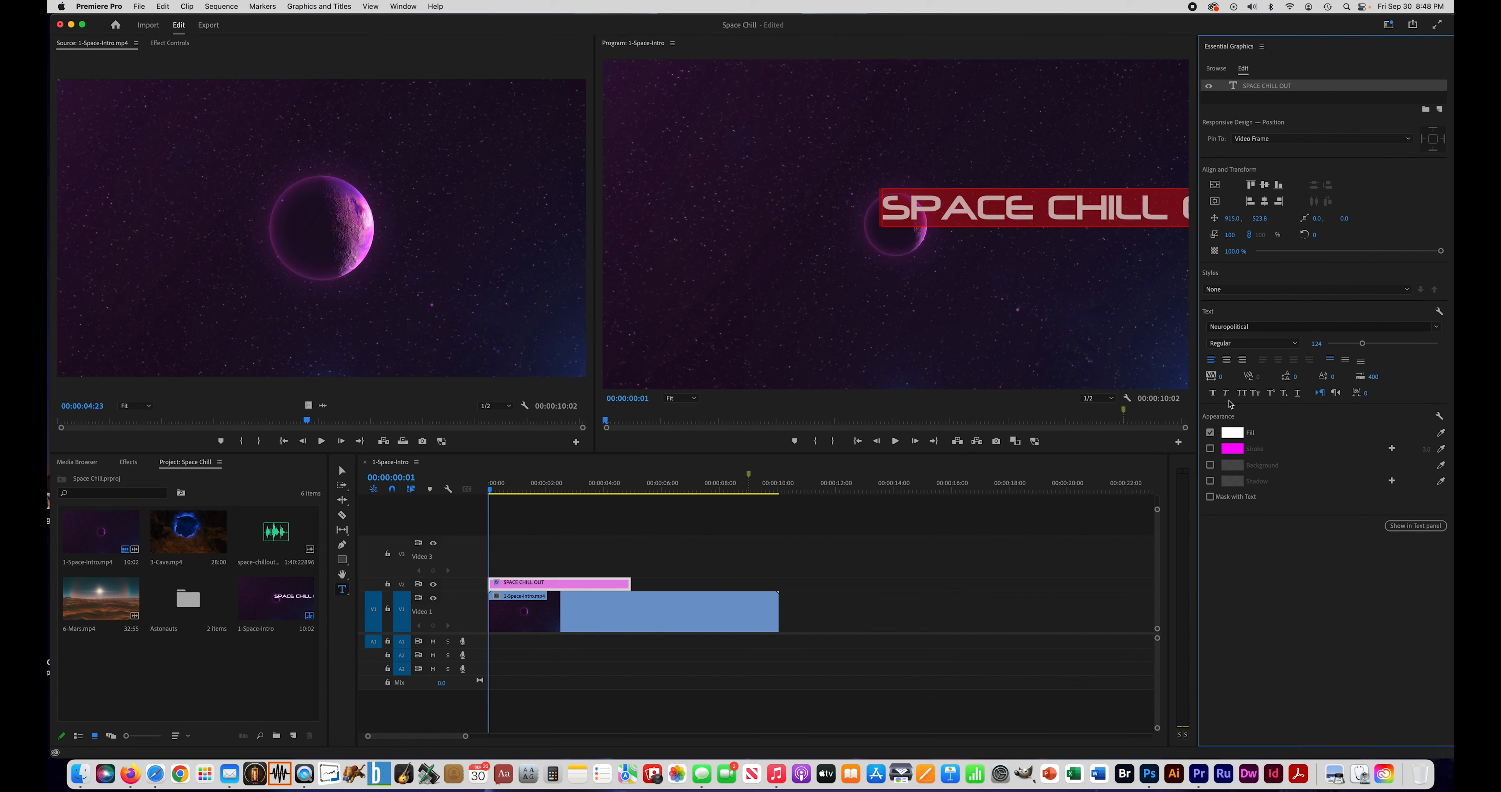
{"action": "left_click", "coordinate": [1210, 432]}
{"action": "left_click", "coordinate": [1210, 449]}
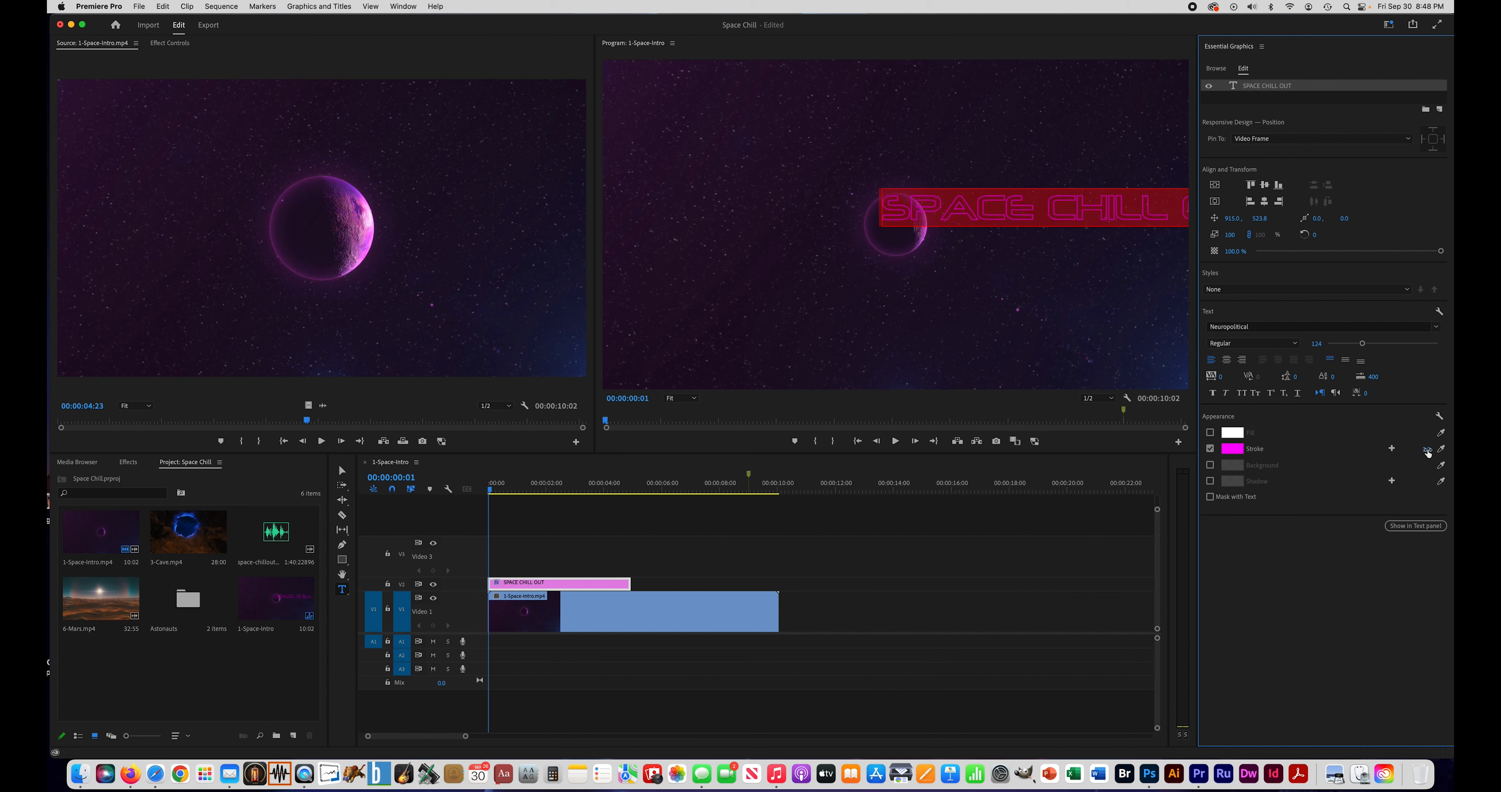
Set the stroke width of the SPACE CHILL OUT title to 2.0
{"action": "left_click", "coordinate": [1413, 448]}
{"action": "type", "text": "2.0"}
{"action": "key", "text": "Return"}
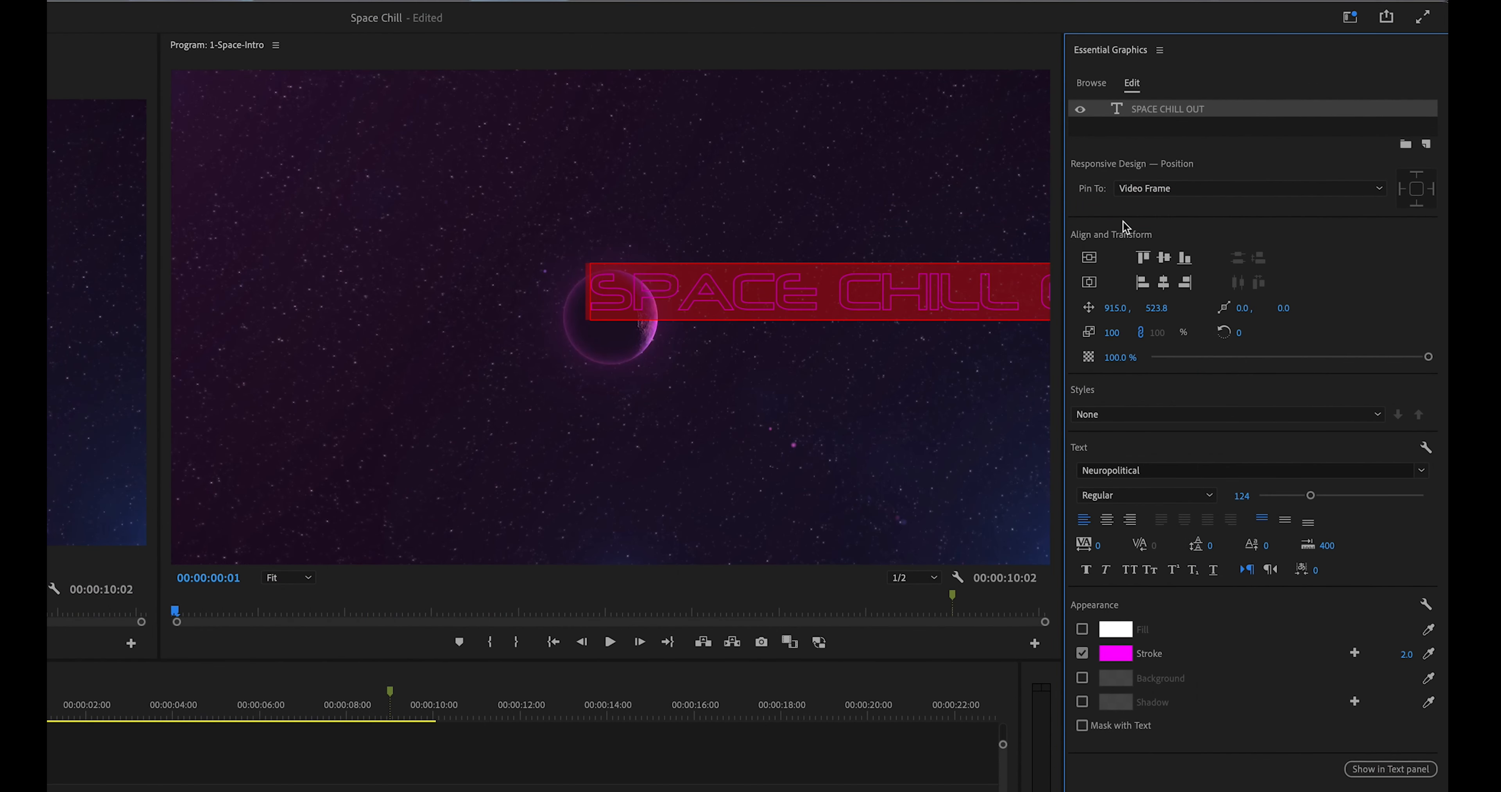
Centre the SPACE CHILL OUT title horizontally in the frame and place it in the lower part, just below the planet
{"action": "left_click", "coordinate": [1166, 259]}
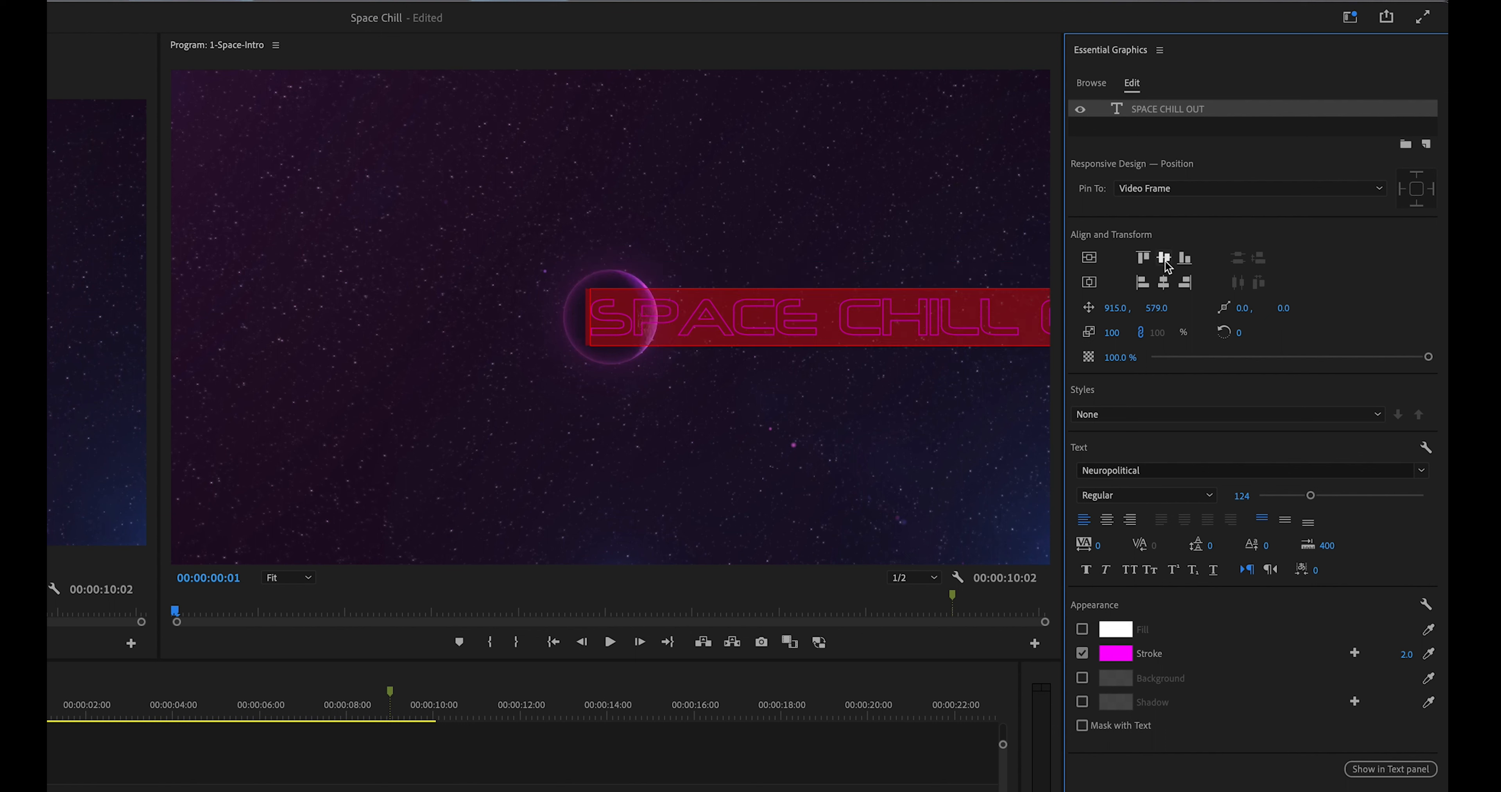
{"action": "left_click", "coordinate": [1165, 284]}
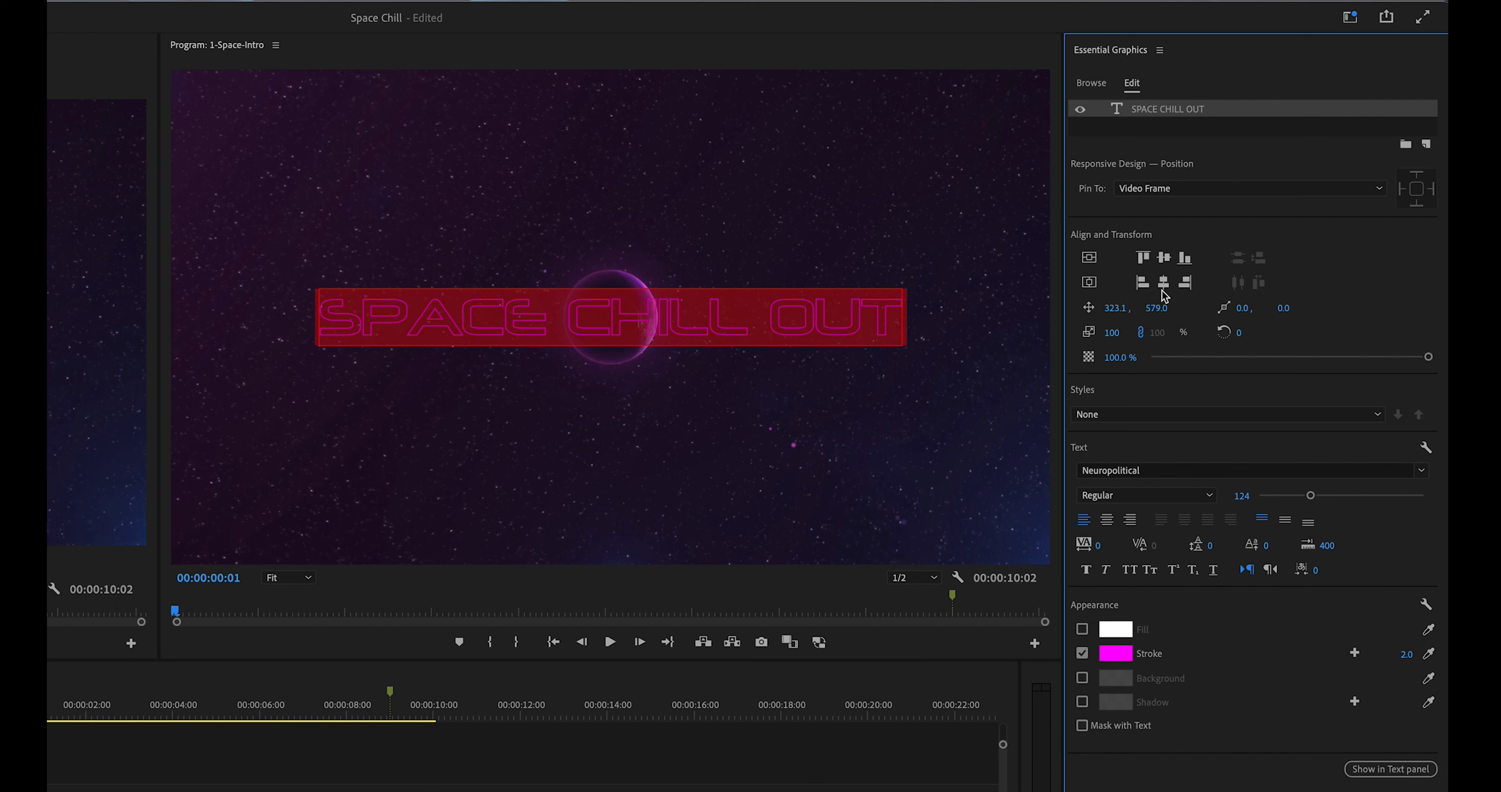
{"action": "left_click", "coordinate": [1185, 260]}
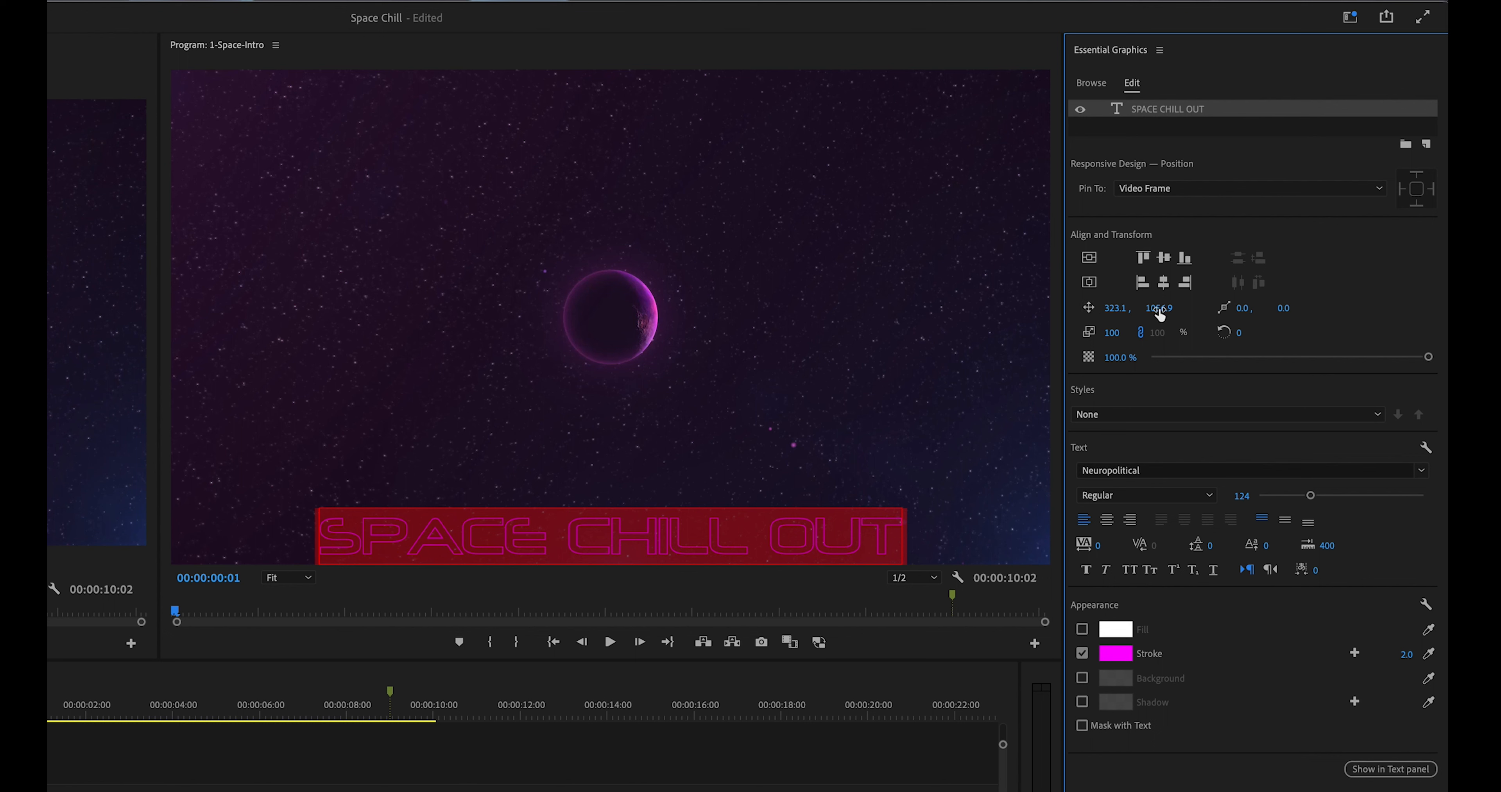
{"action": "left_click_drag", "start_coordinate": [1160, 313], "coordinate": [1028, 313]}
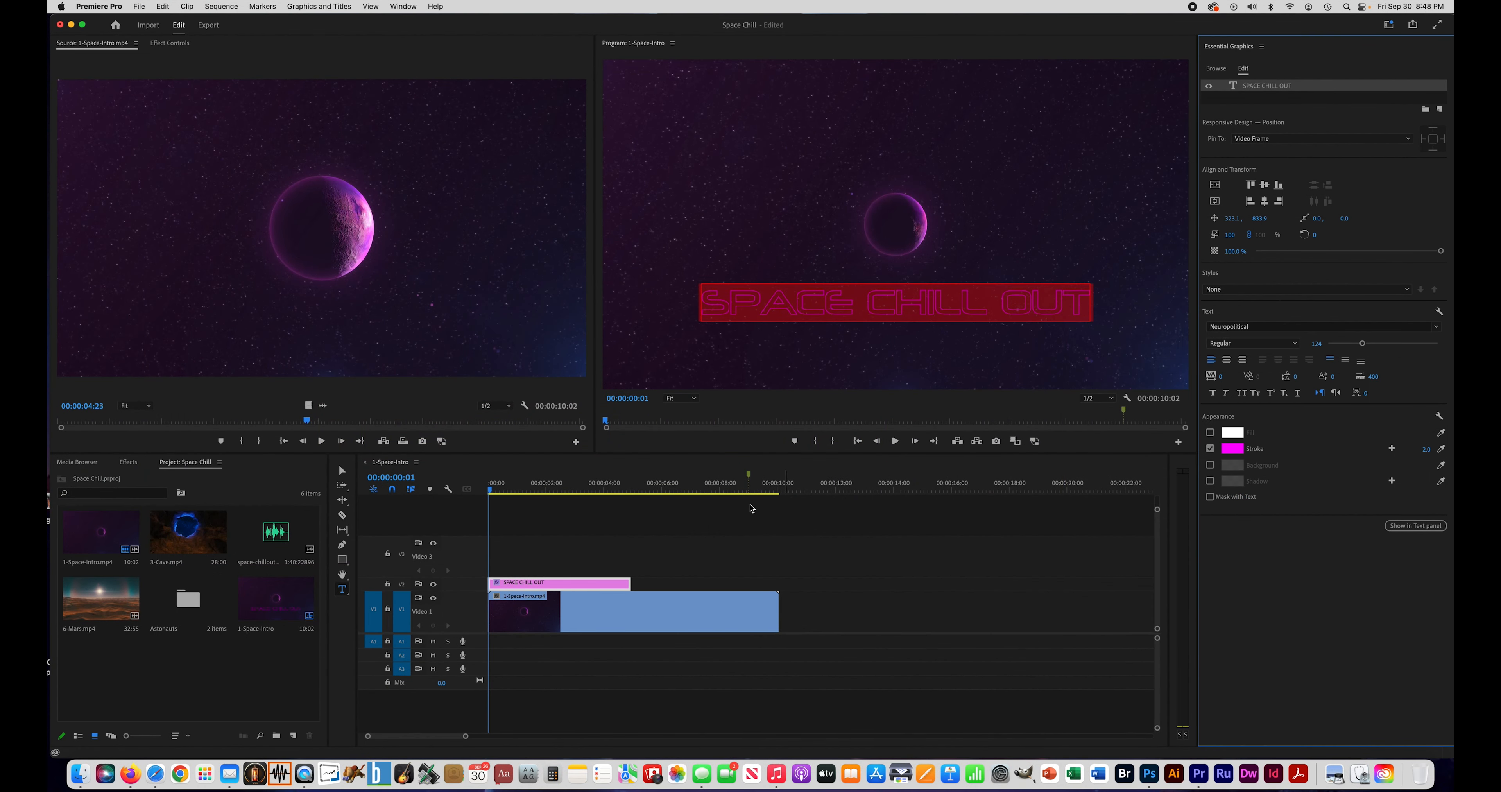
Extend the end of the SPACE CHILL OUT clip to the 00:00:09:00 marker and enlarge the height of video track 2
{"action": "left_click", "coordinate": [694, 565]}
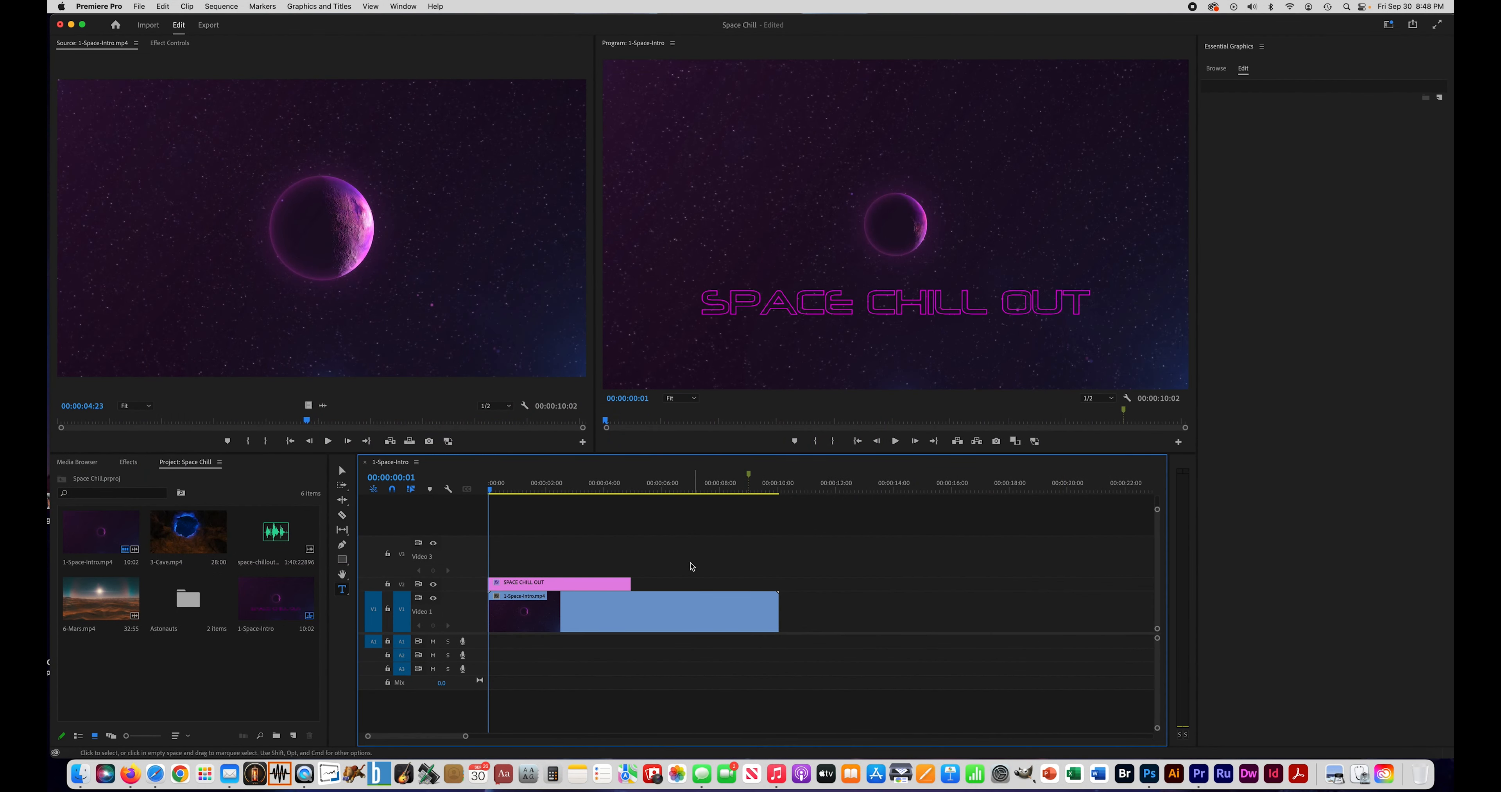
{"action": "left_click", "coordinate": [606, 585]}
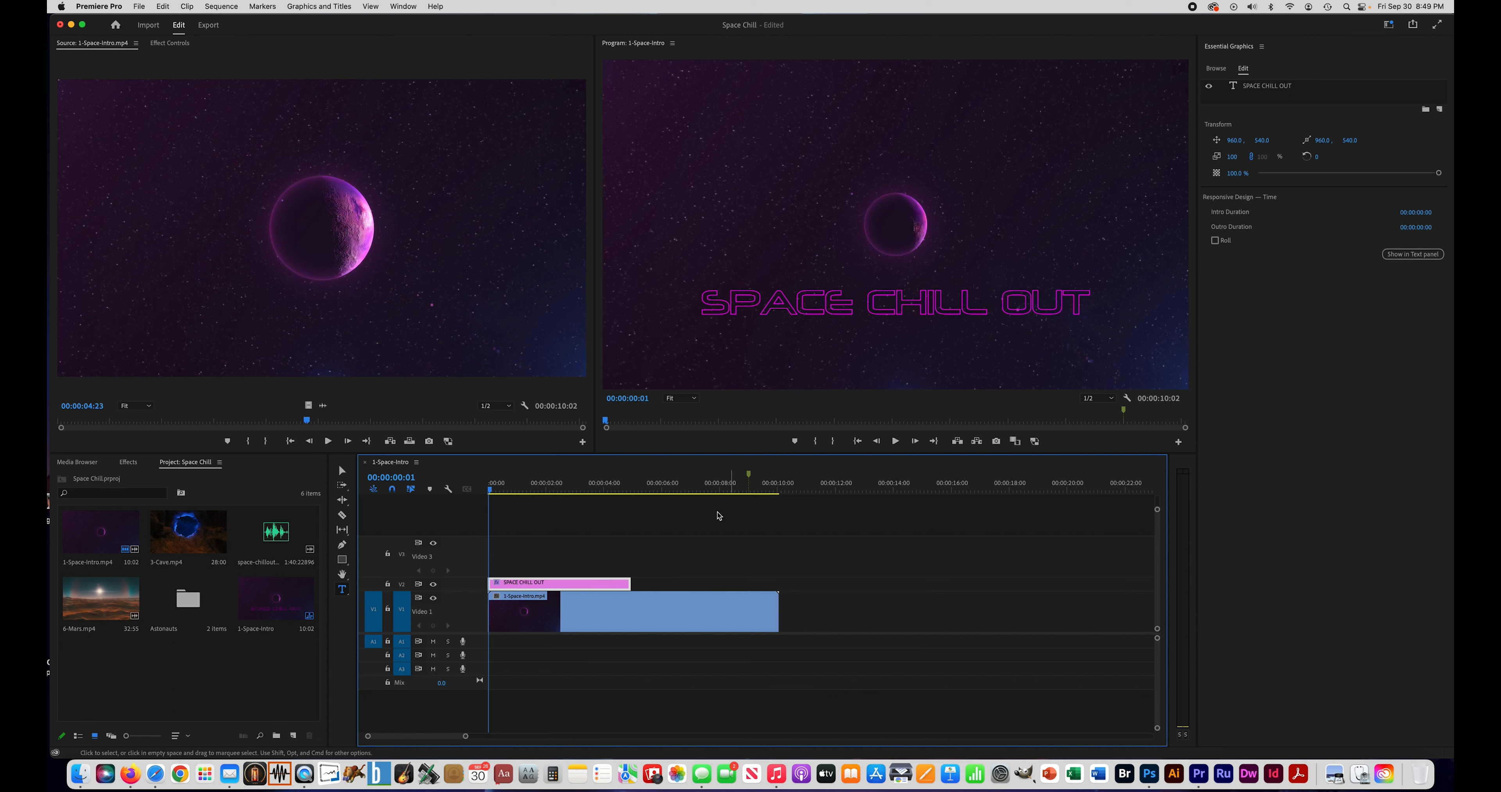
{"action": "left_click_drag", "start_coordinate": [630, 583], "coordinate": [747, 585]}
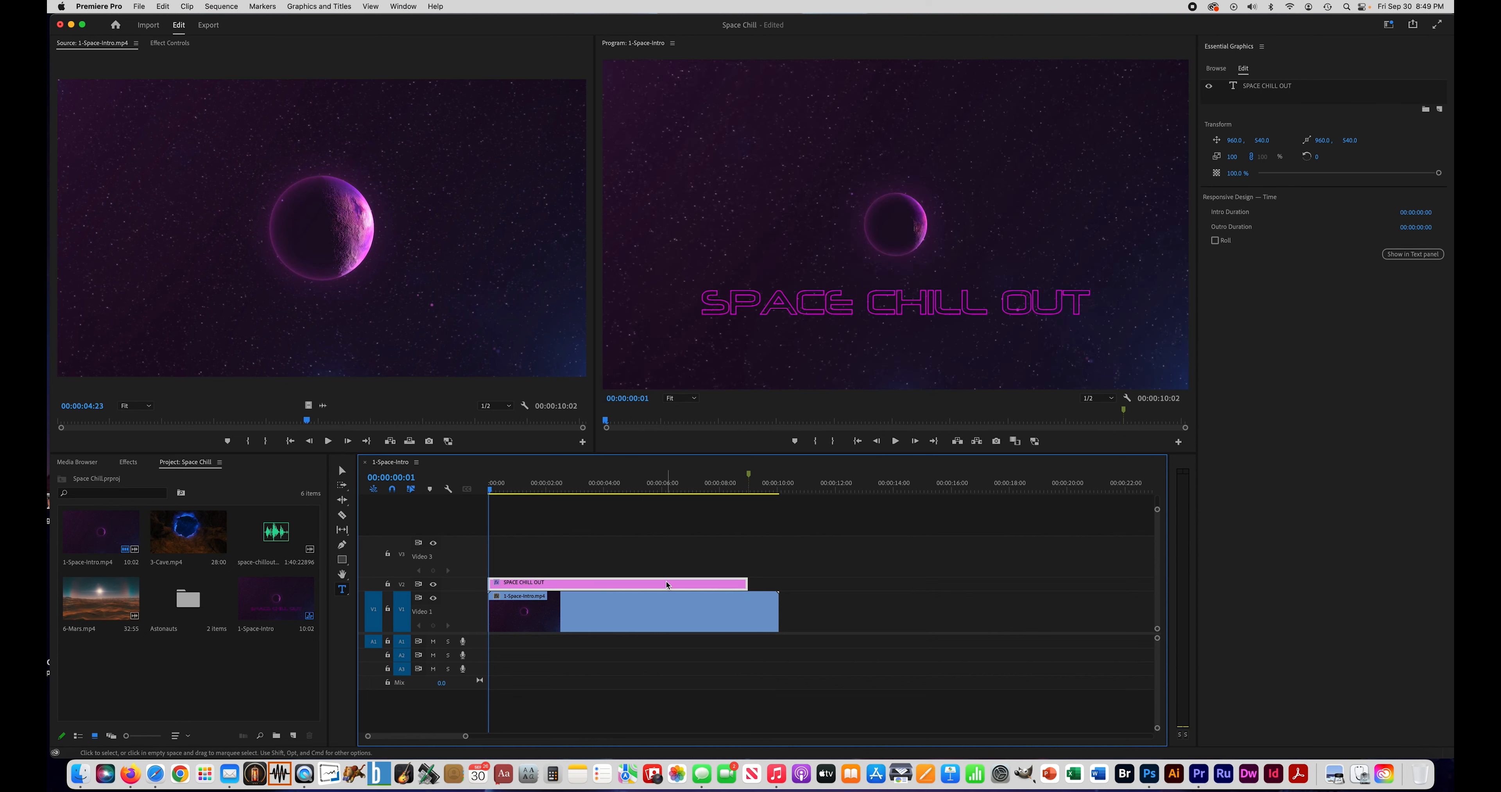
{"action": "double_click", "coordinate": [463, 588]}
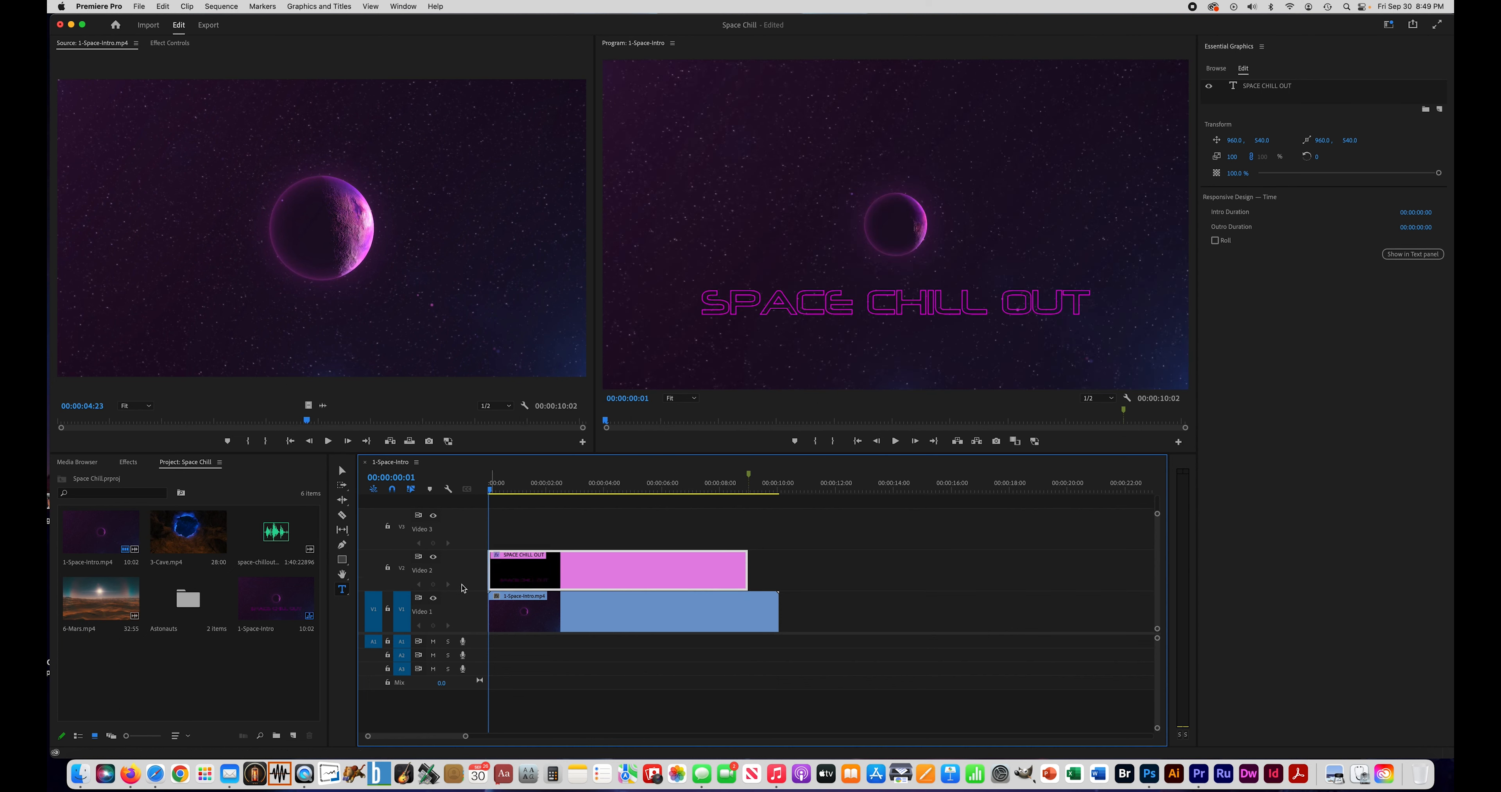
Add a separate text graphic reading "BY PENGUIN MUSIC" beneath the main title, with the title clip deselected
{"action": "left_click", "coordinate": [513, 531]}
{"action": "left_click", "coordinate": [459, 521]}
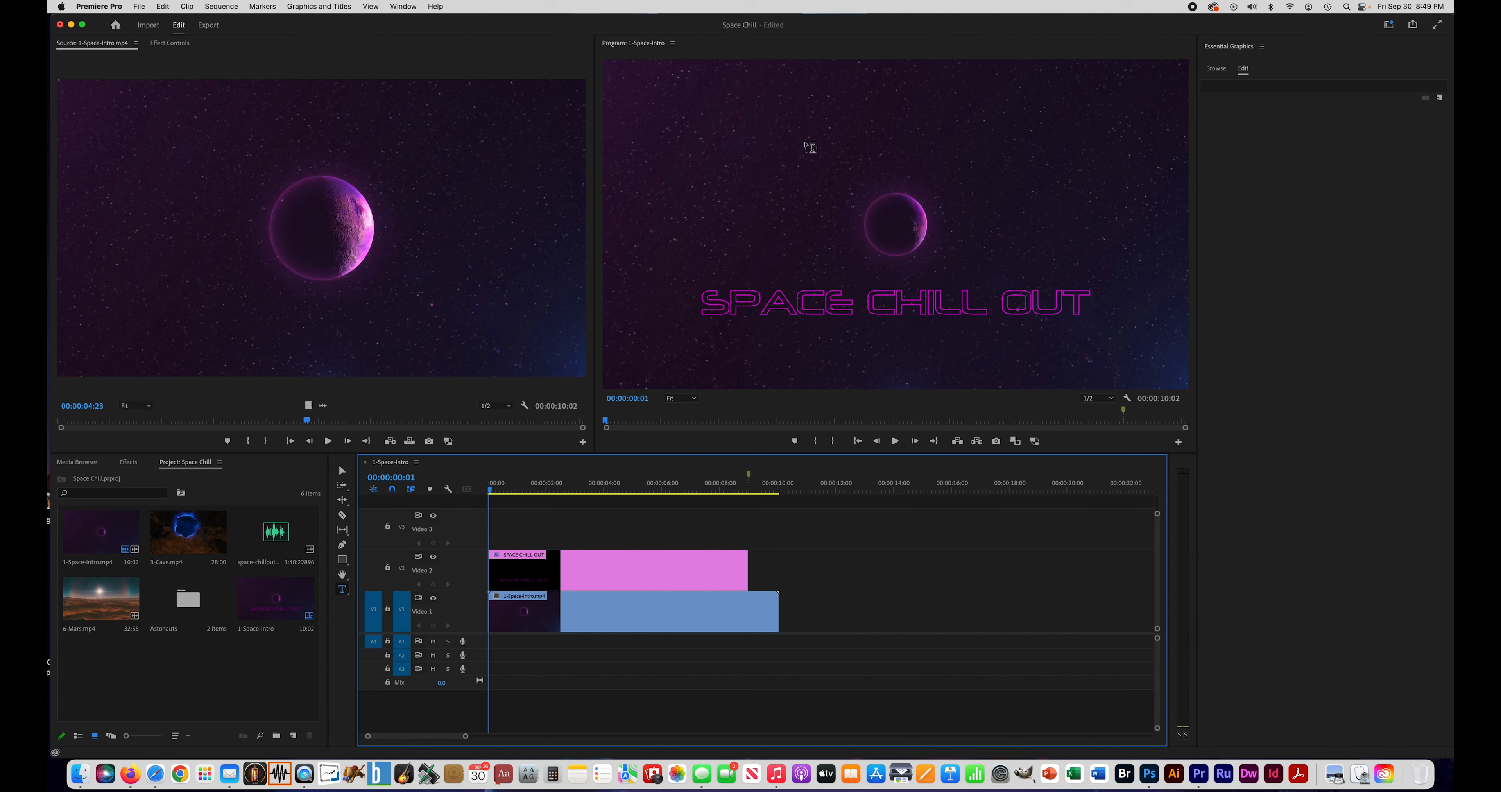
{"action": "left_click", "coordinate": [342, 592]}
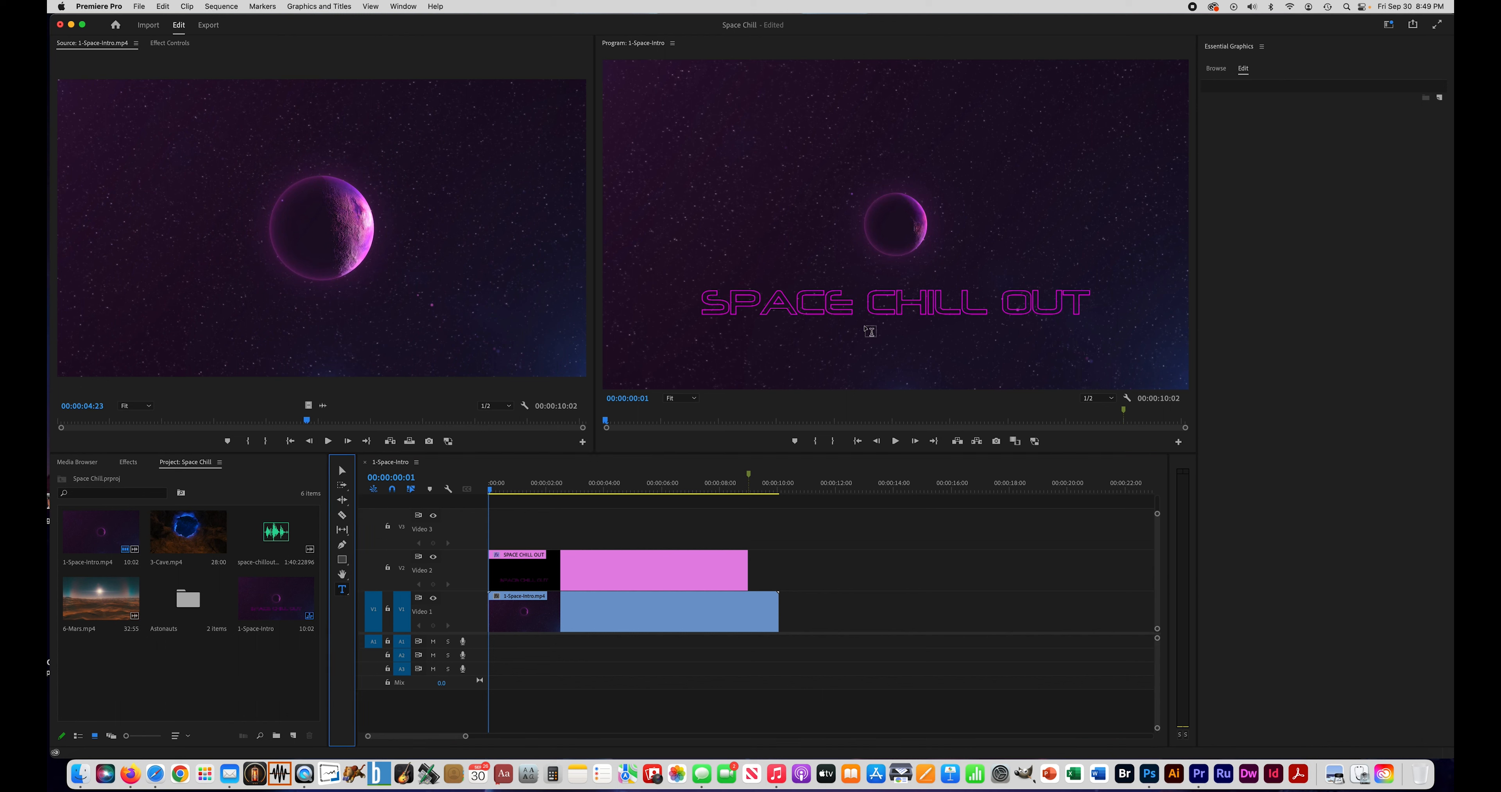
{"action": "left_click", "coordinate": [880, 338]}
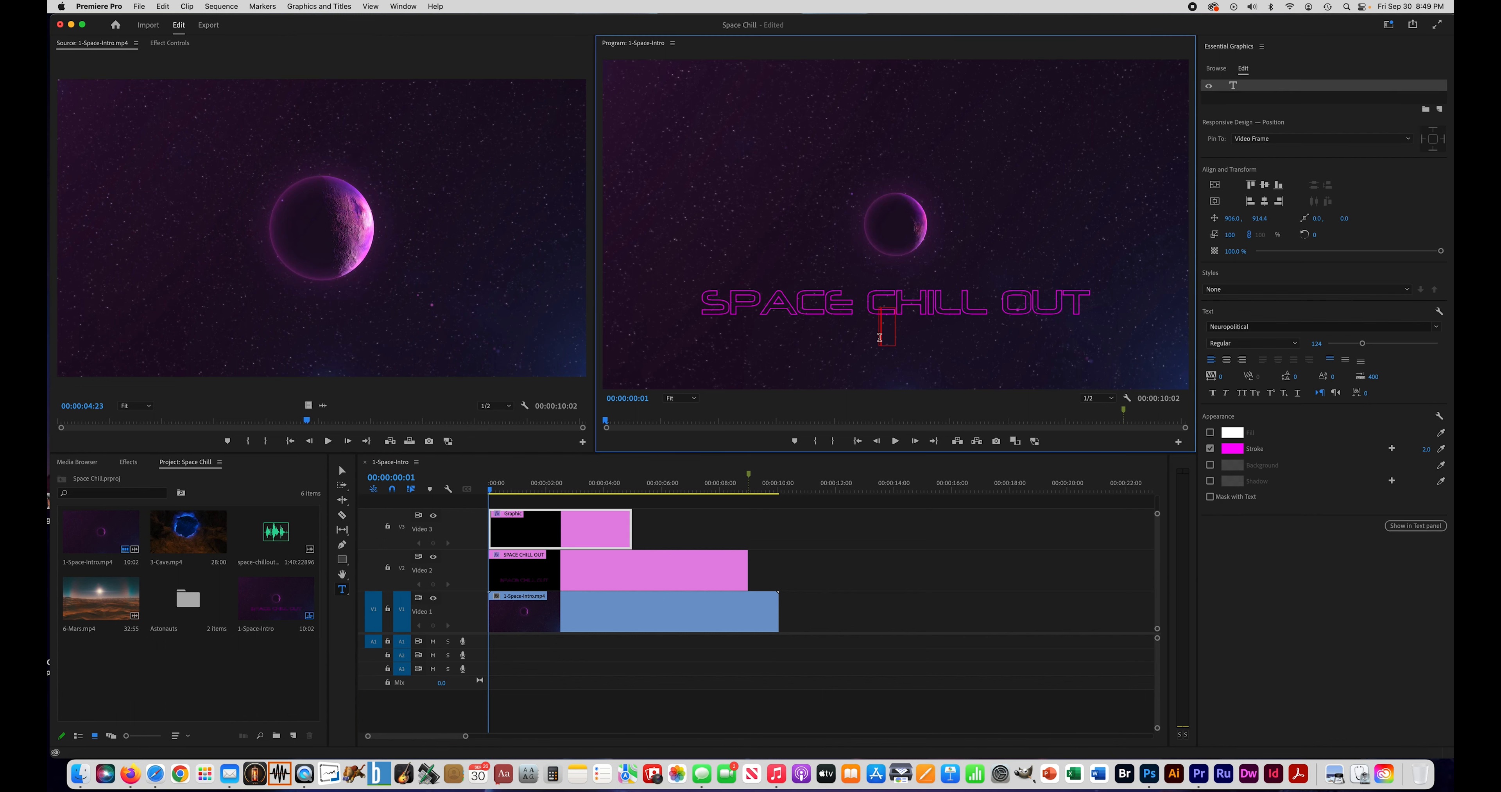
{"action": "type", "text": "BY PENGUIN MUSIC"}
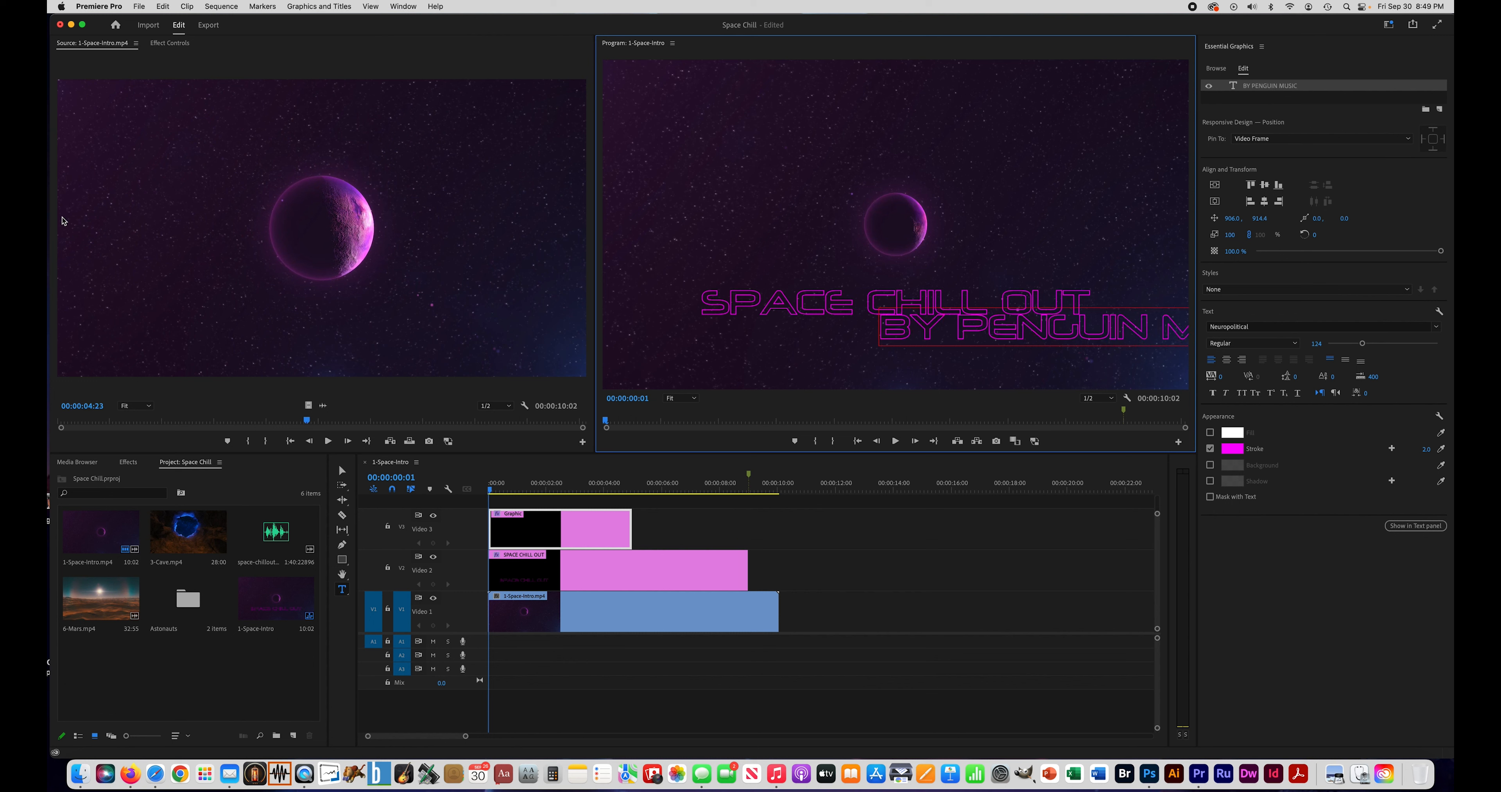
Reduce the BY PENGUIN MUSIC text to a font size of about 72 and give it a white fill without stroke
{"action": "key", "text": "super+a"}
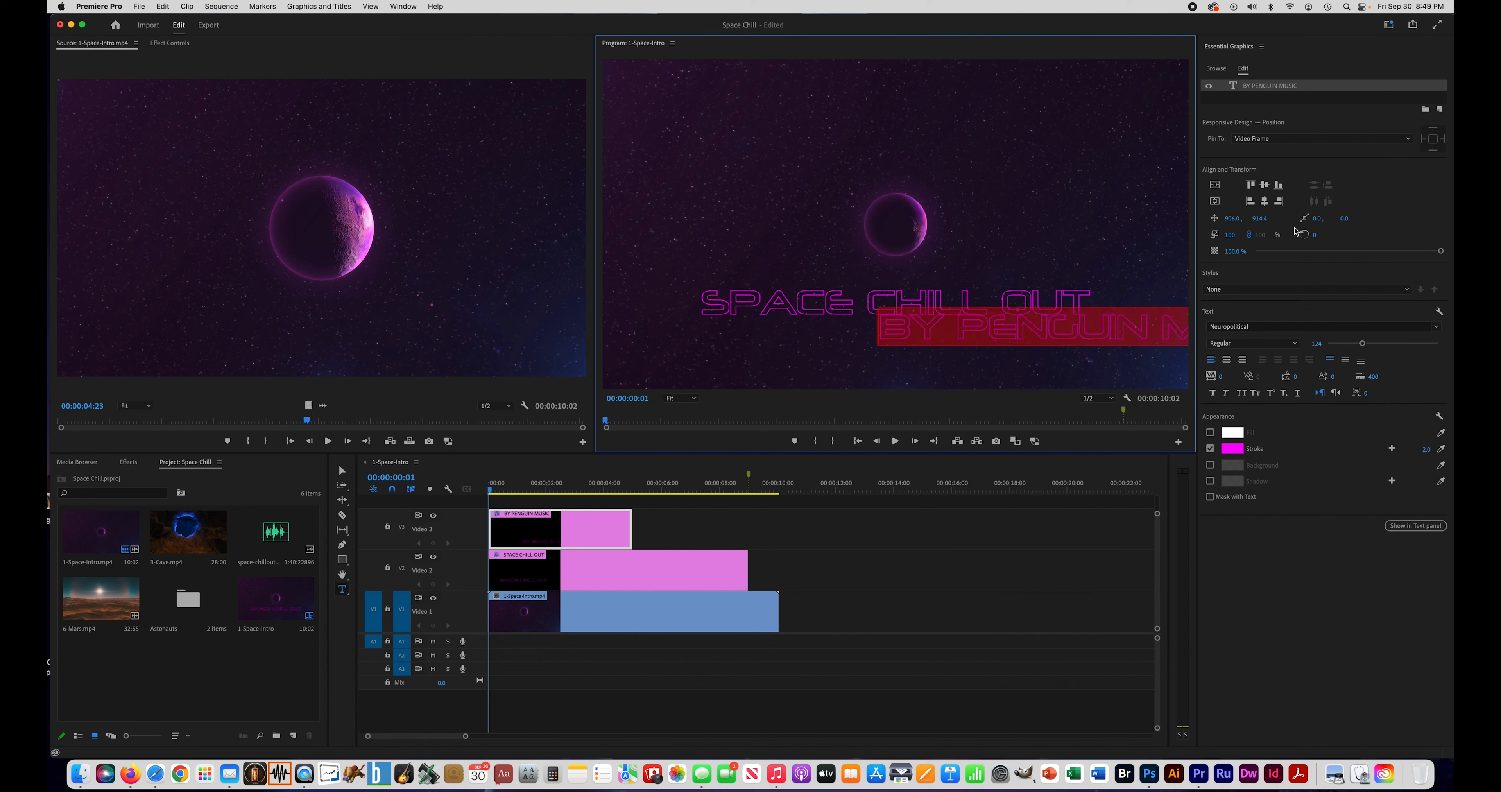
{"action": "left_click", "coordinate": [1363, 345]}
{"action": "left_click_drag", "start_coordinate": [1364, 349], "coordinate": [1349, 352]}
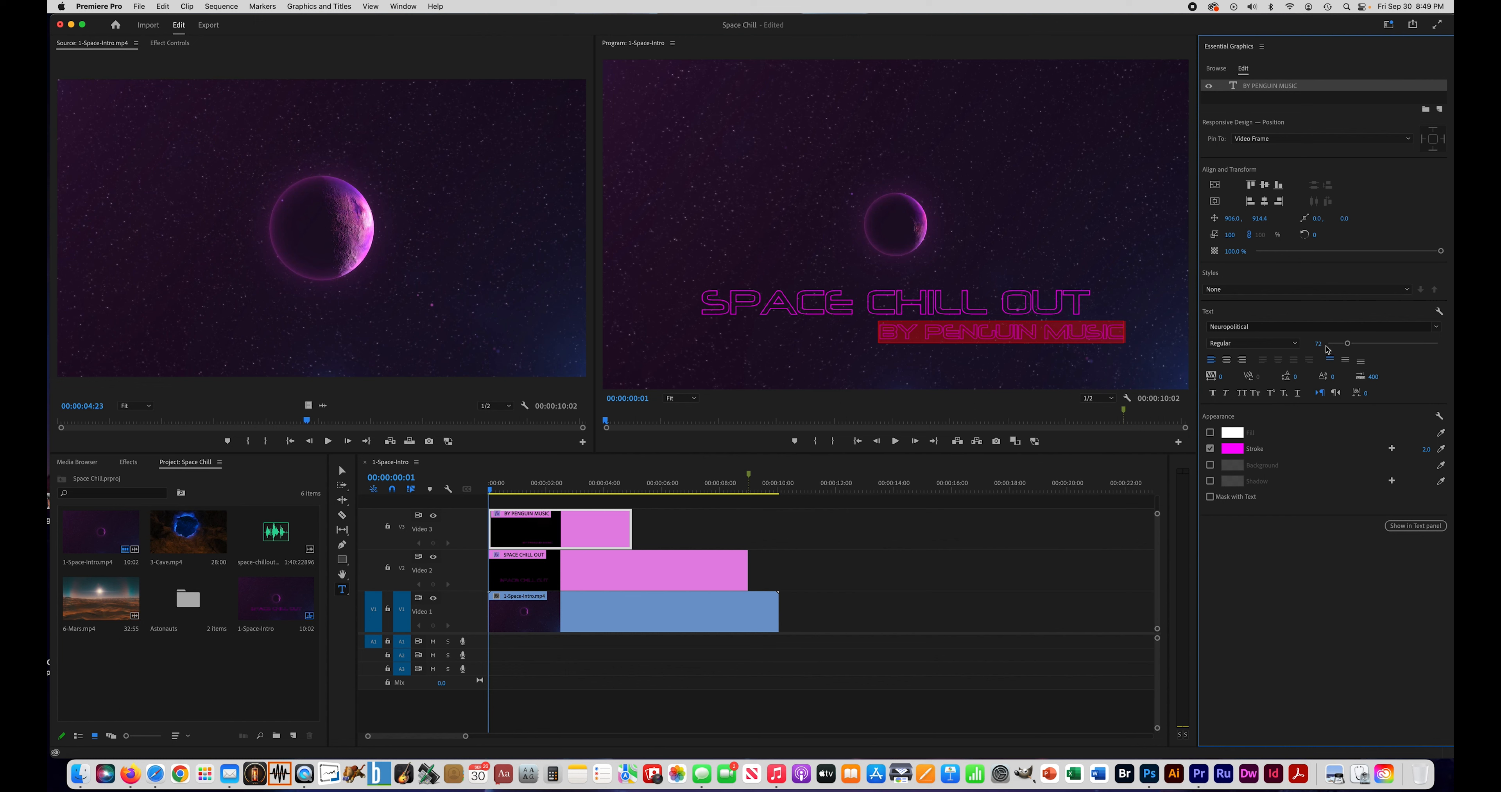
{"action": "left_click", "coordinate": [1210, 432]}
{"action": "left_click", "coordinate": [1210, 450]}
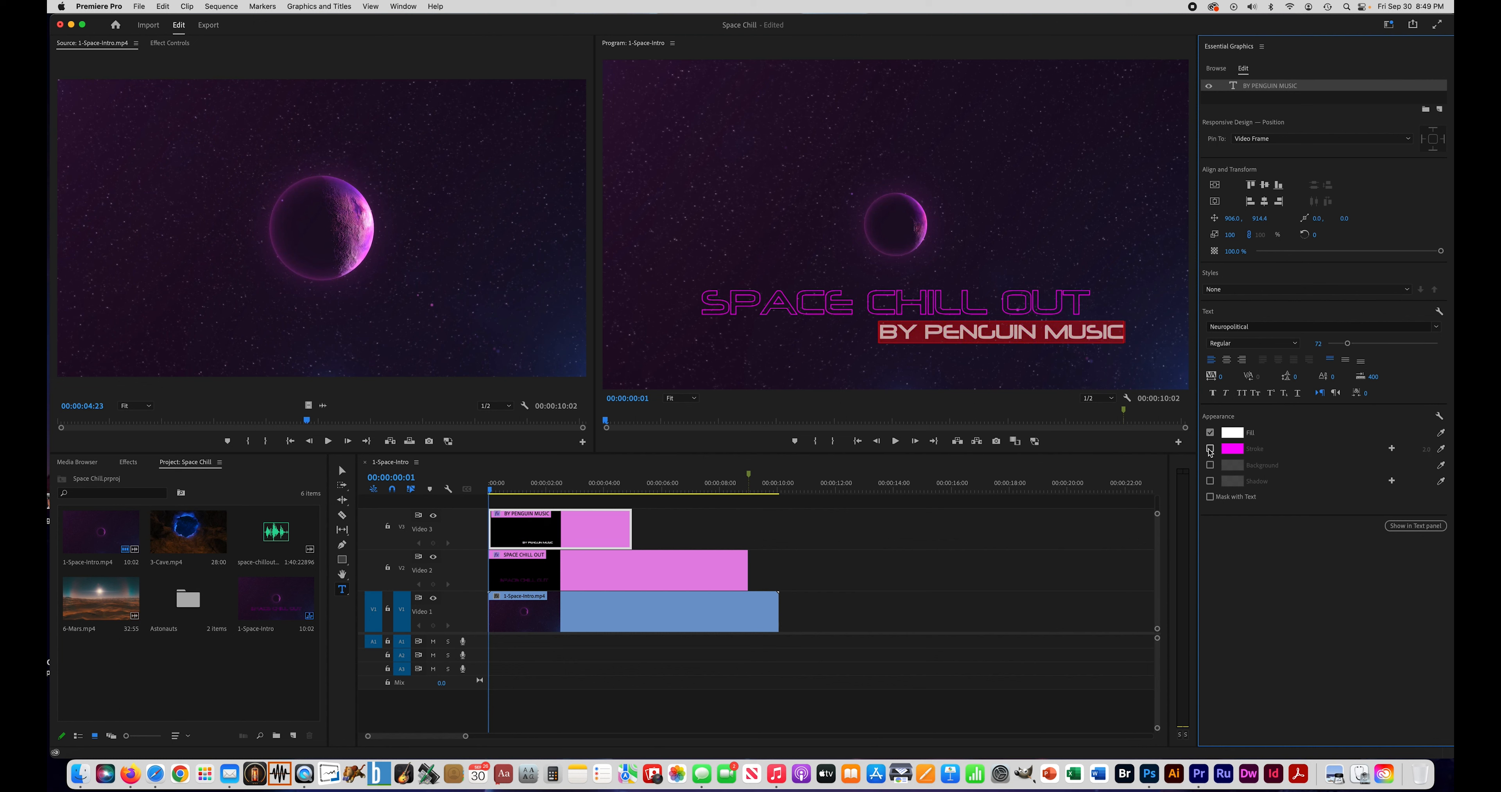
Shrink the BY PENGUIN MUSIC text to a font size of about 58 and centre it horizontally in the frame
{"action": "left_click", "coordinate": [1265, 202]}
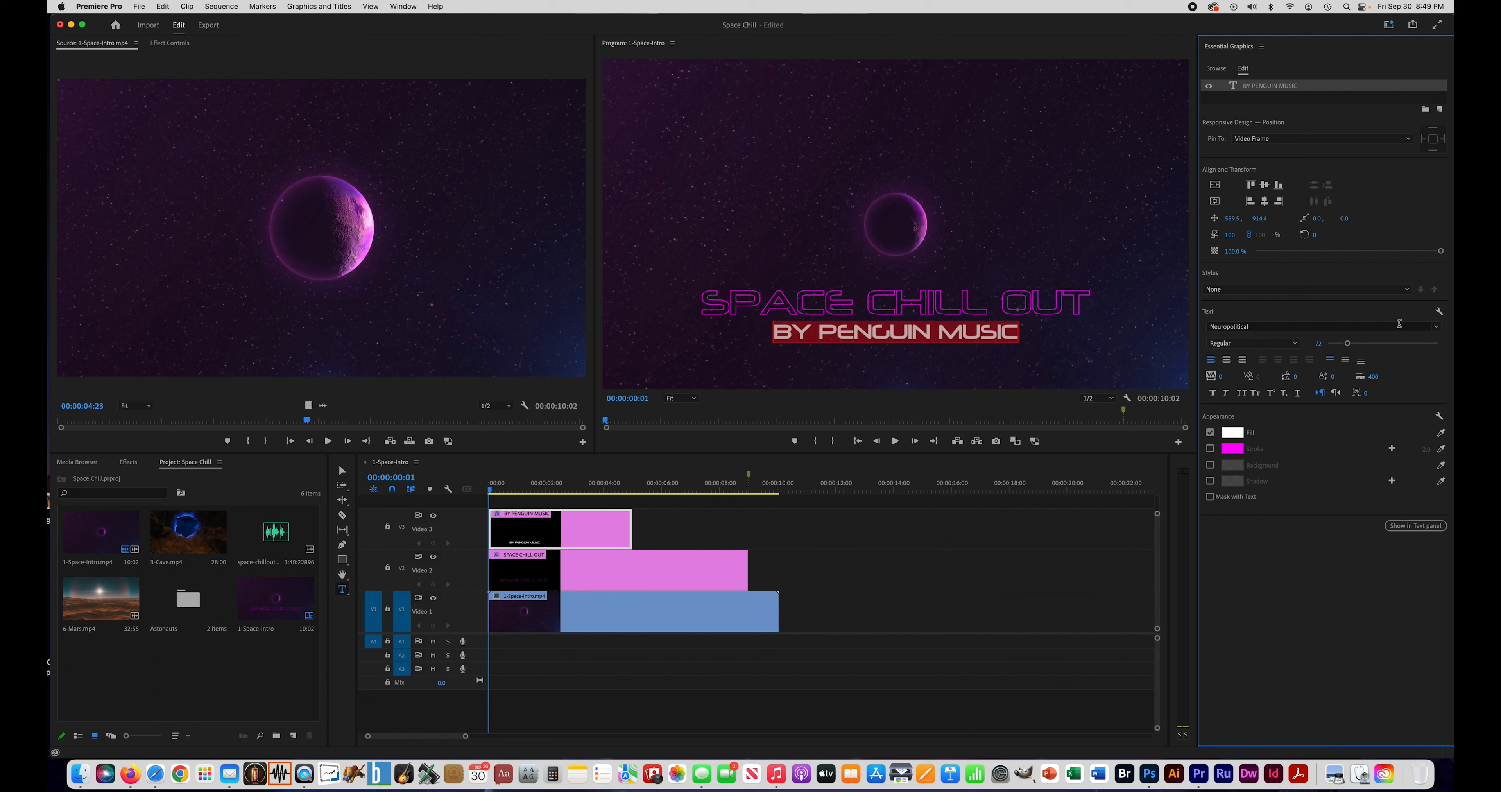
{"action": "left_click_drag", "start_coordinate": [1347, 344], "coordinate": [1344, 347]}
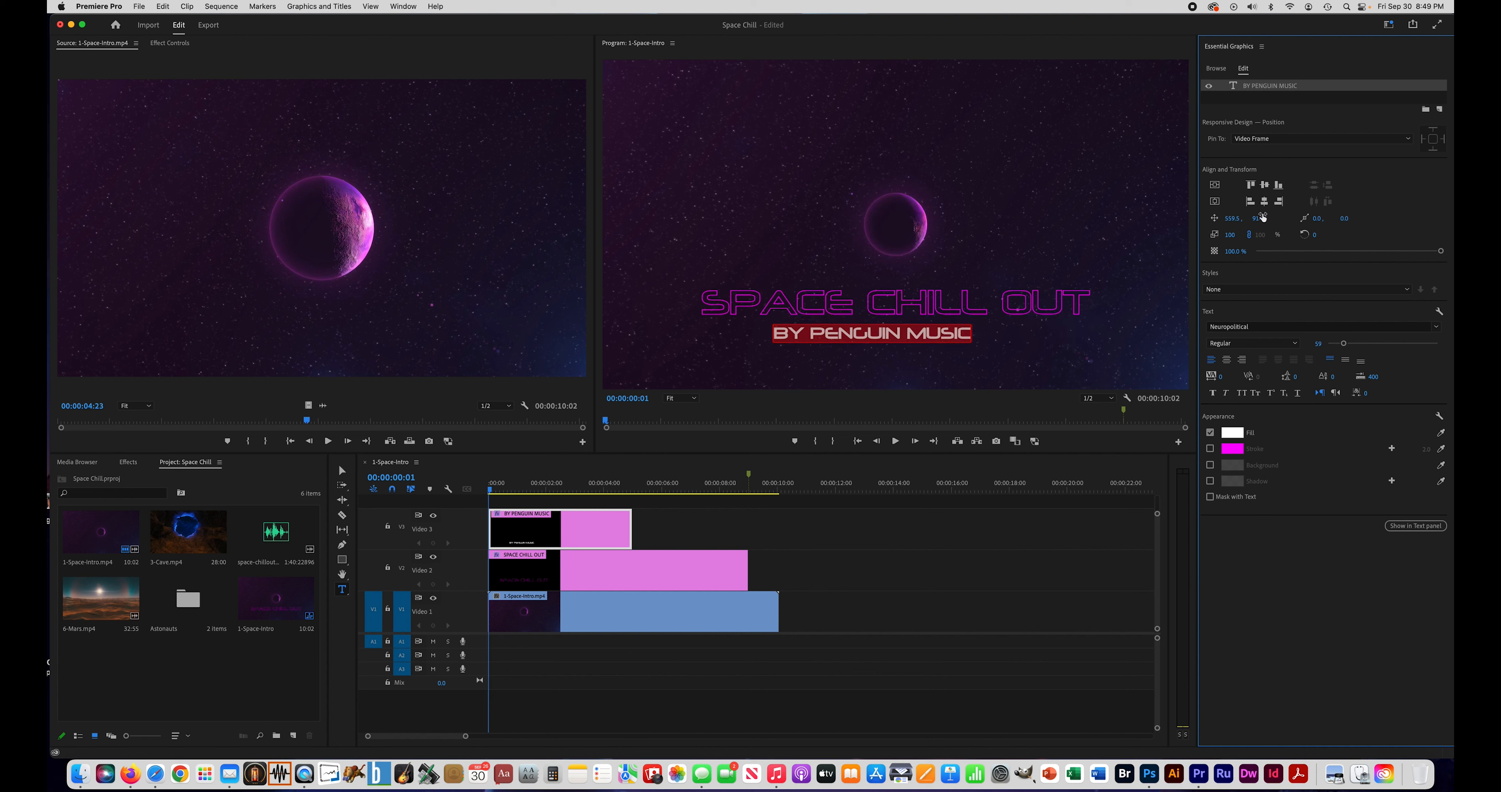
{"action": "left_click", "coordinate": [1265, 202]}
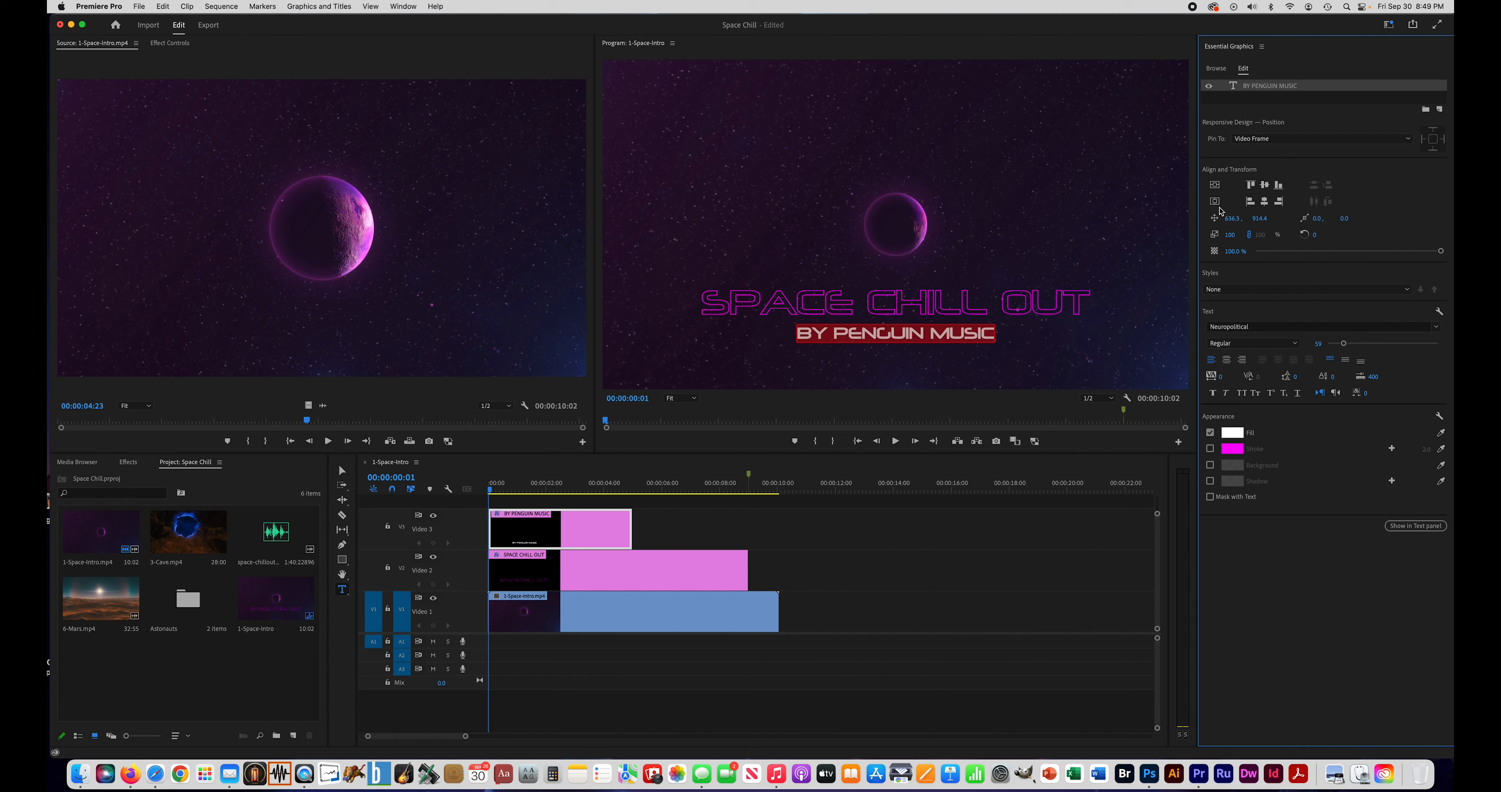
Extend the end of the BY PENGUIN MUSIC clip on video track 3 to the 00:00:09:00 marker
{"action": "left_click", "coordinate": [736, 406]}
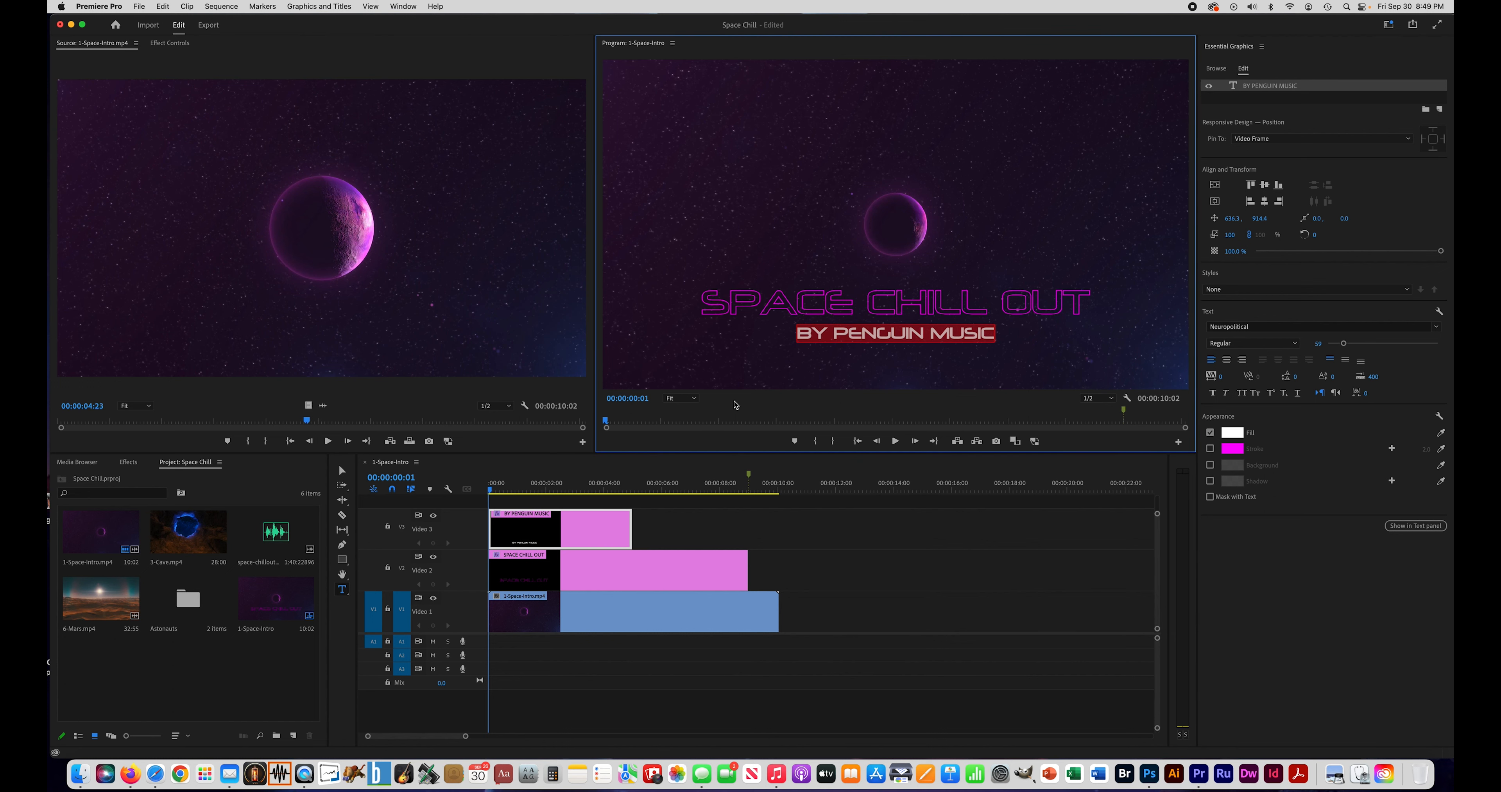
{"action": "left_click_drag", "start_coordinate": [628, 529], "coordinate": [747, 534]}
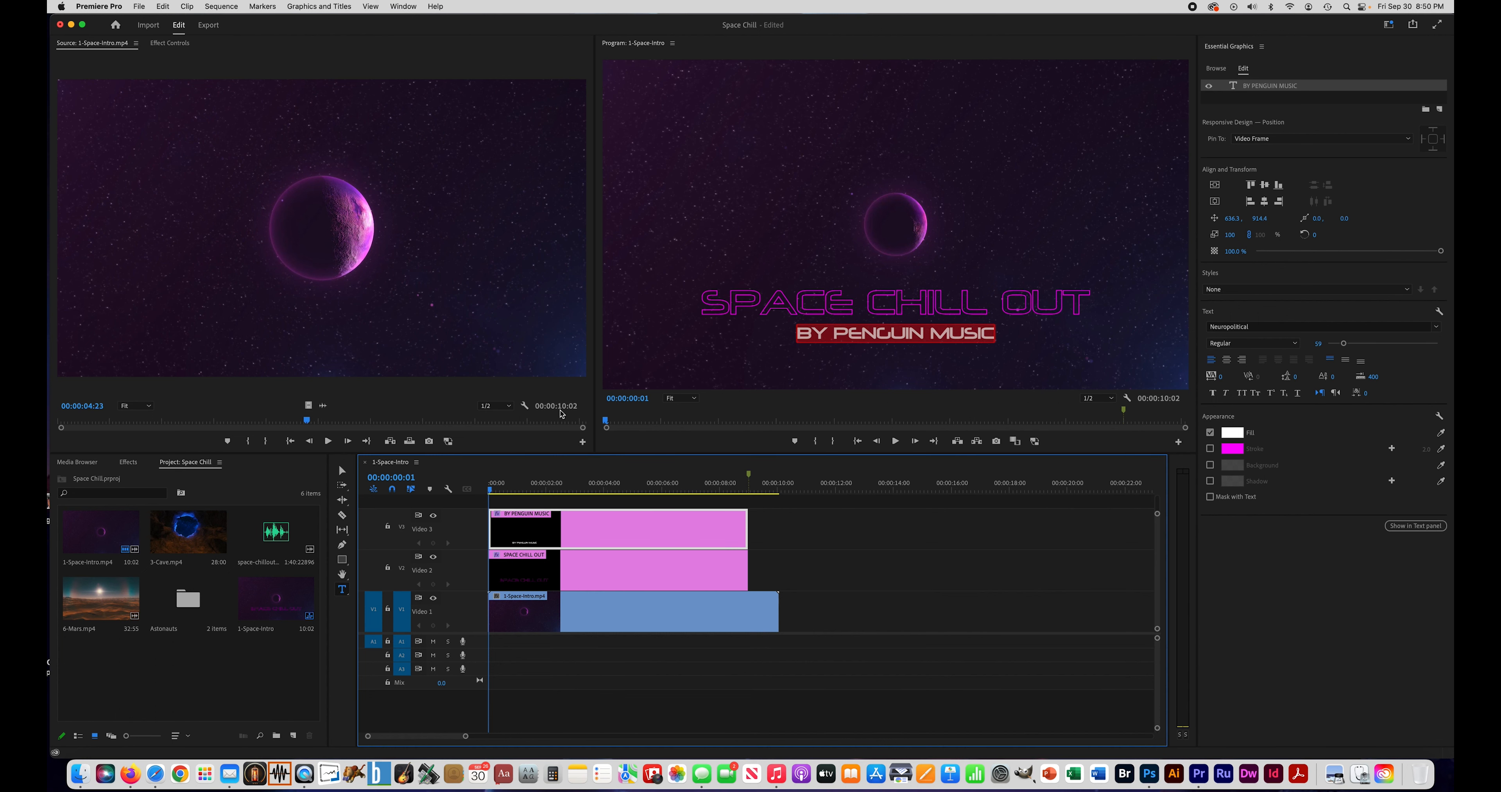
Shift the BY PENGUIN MUSIC clip to start about half a second in and trim its end to the 00:00:09:00 marker
{"action": "left_click", "coordinate": [847, 536]}
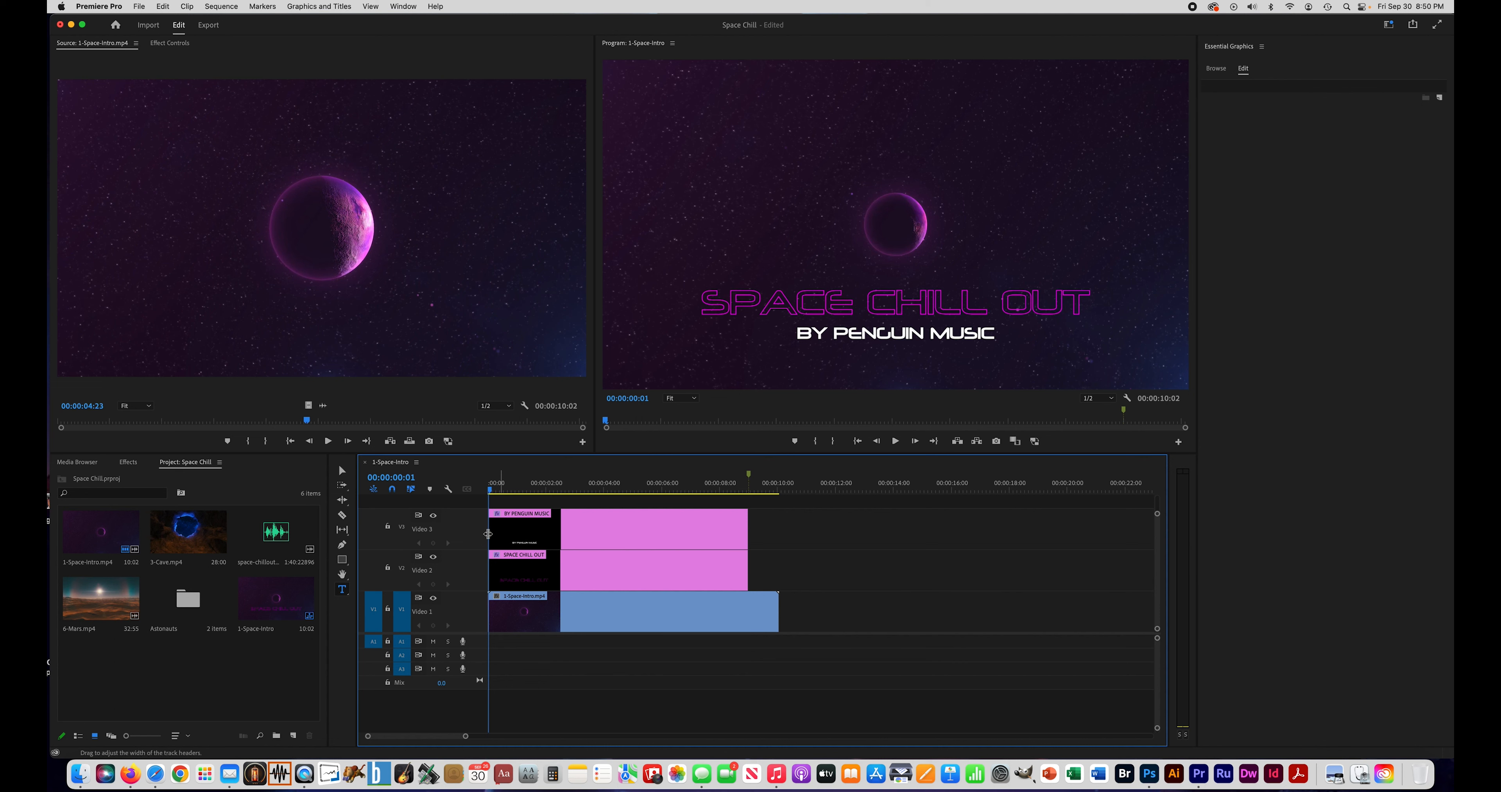
{"action": "left_click_drag", "start_coordinate": [488, 534], "coordinate": [497, 533]}
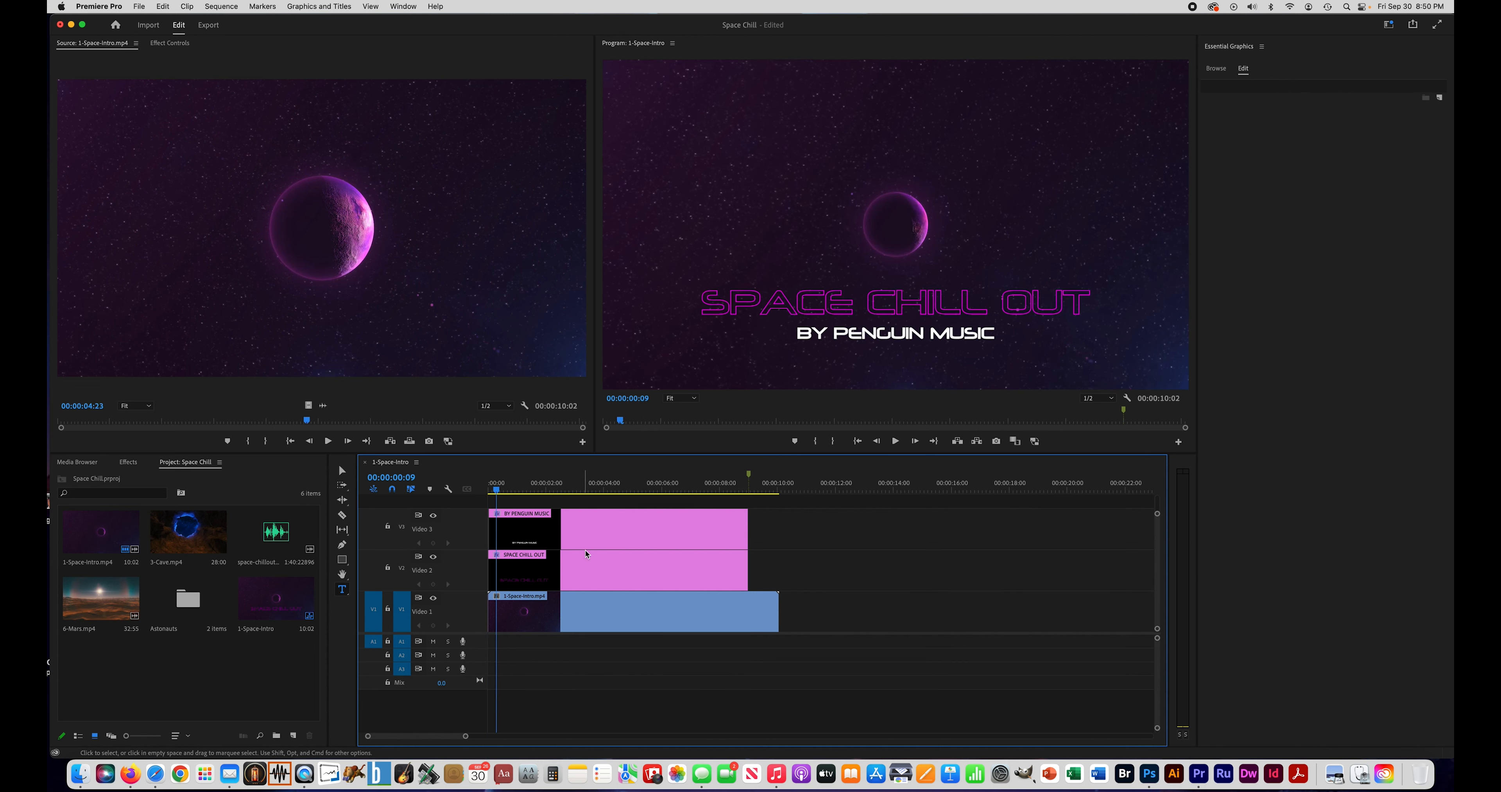
{"action": "left_click", "coordinate": [490, 532]}
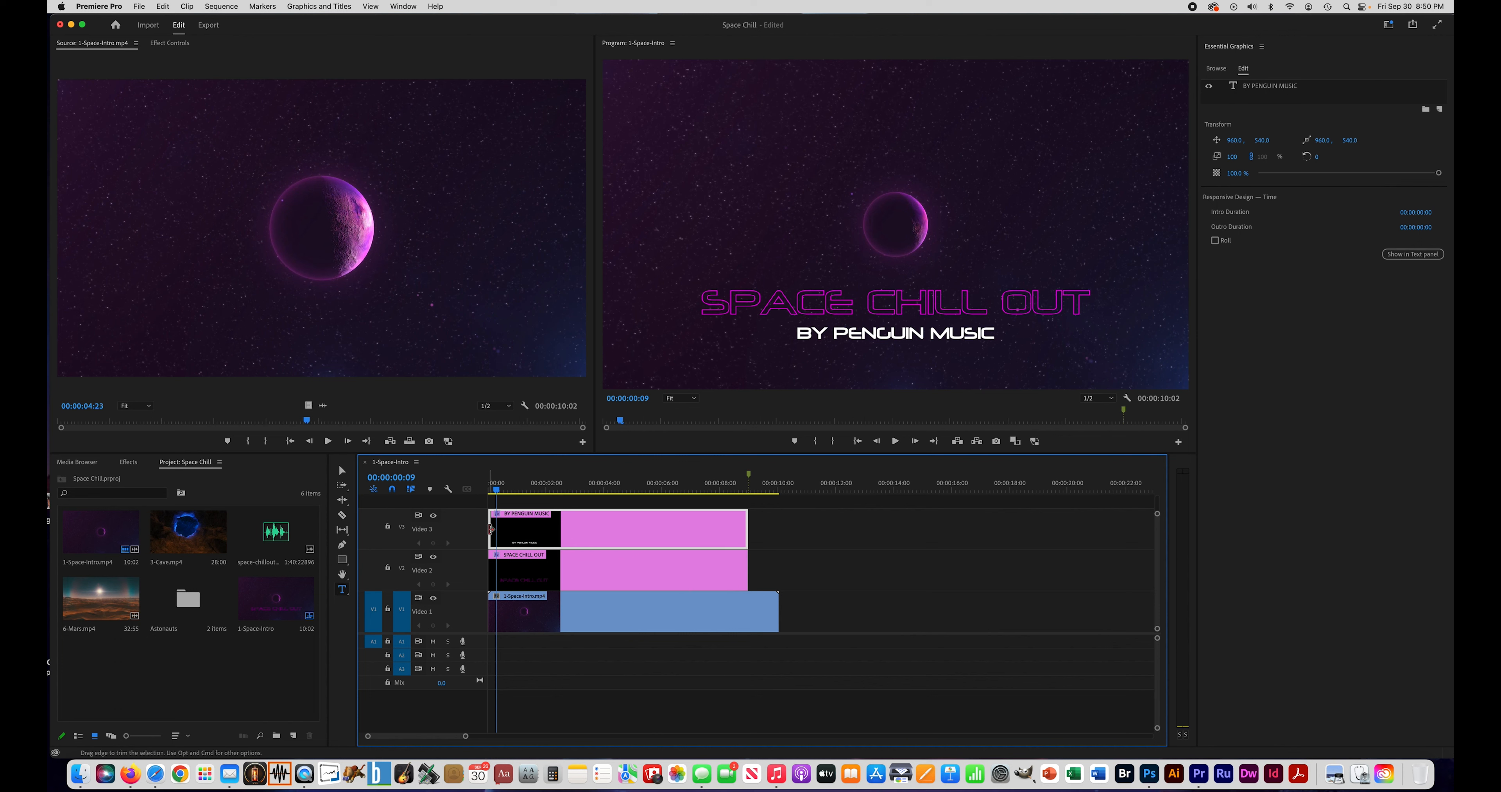
{"action": "left_click_drag", "start_coordinate": [492, 531], "coordinate": [548, 535]}
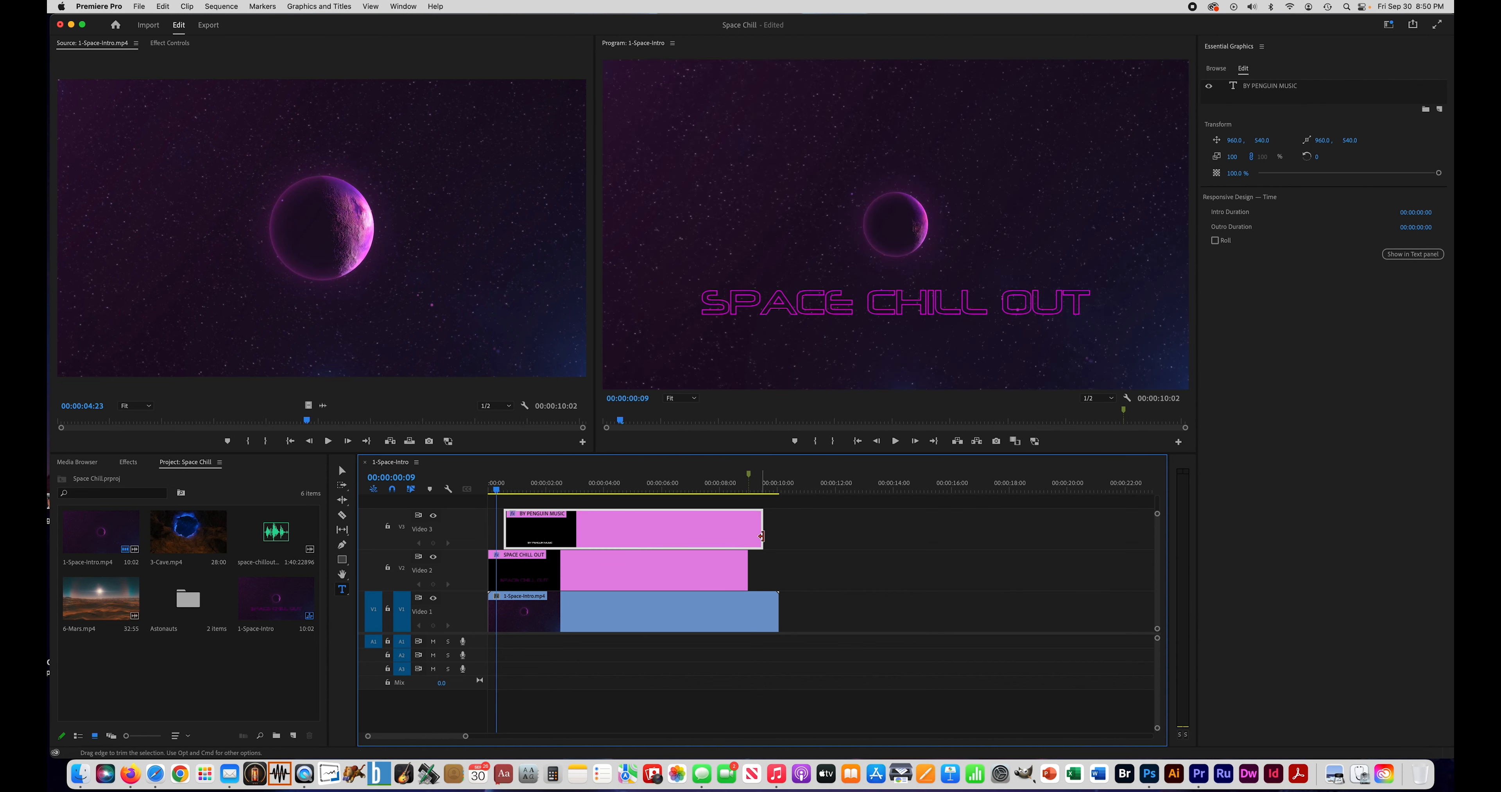
{"action": "left_click_drag", "start_coordinate": [762, 536], "coordinate": [740, 531]}
Move the 1-Space-Intro.mp4 clip on video track 1 to start at 00:00:01:00 and return the playhead to the sequence start
{"action": "left_click", "coordinate": [580, 616]}
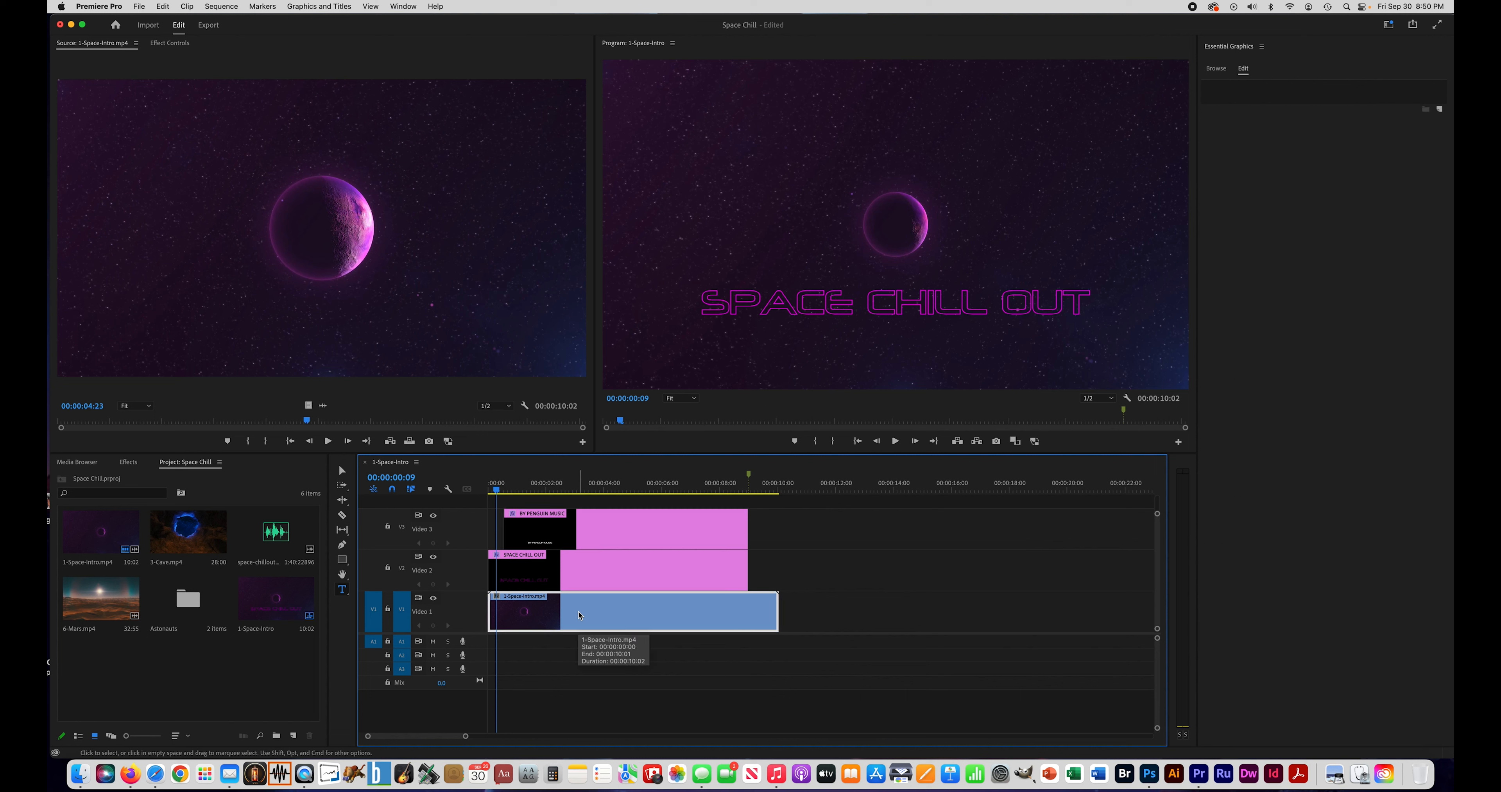
{"action": "left_click_drag", "start_coordinate": [580, 616], "coordinate": [614, 613]}
{"action": "left_click_drag", "start_coordinate": [498, 492], "coordinate": [517, 493]}
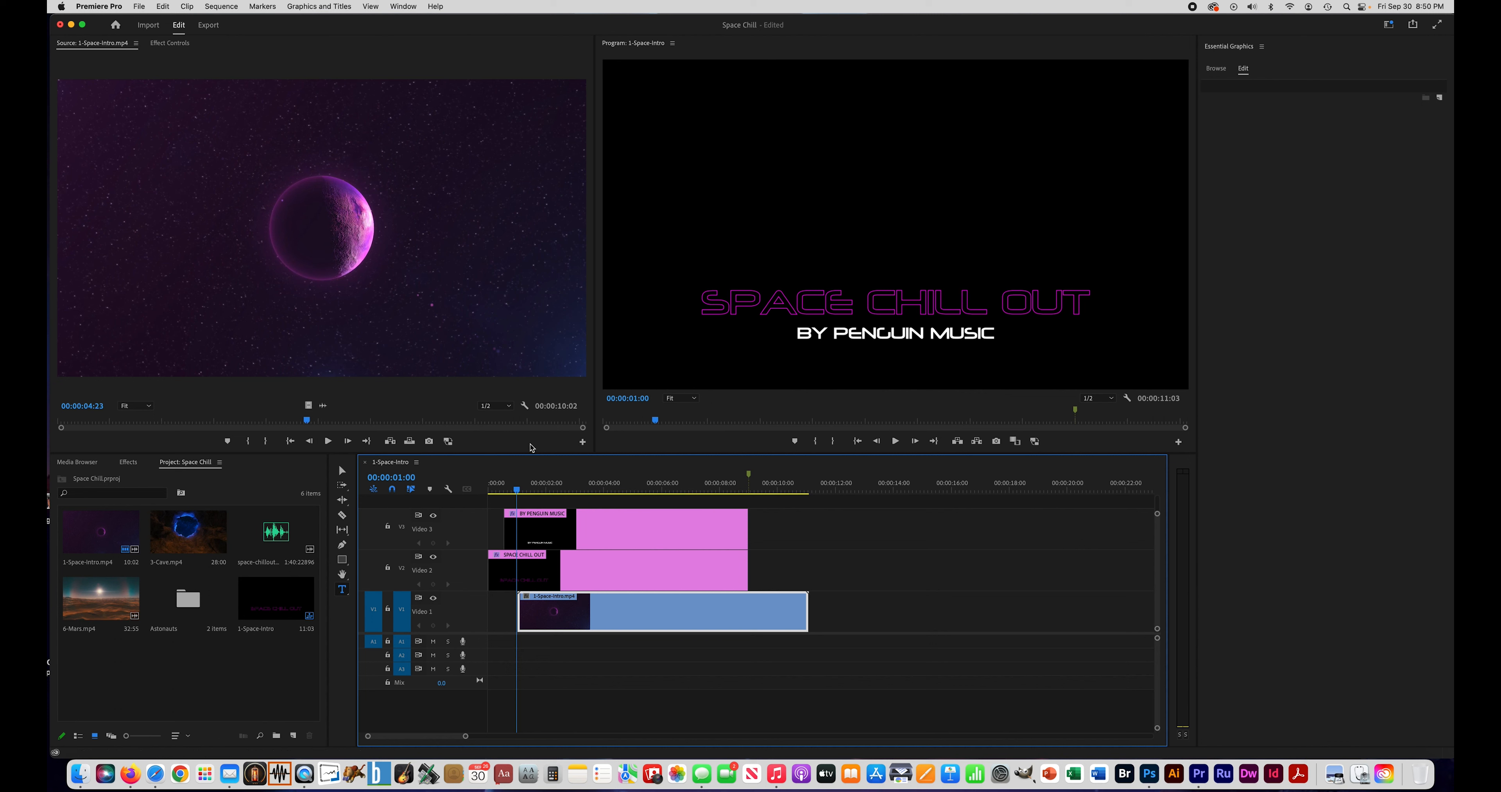
{"action": "left_click_drag", "start_coordinate": [517, 491], "coordinate": [456, 497]}
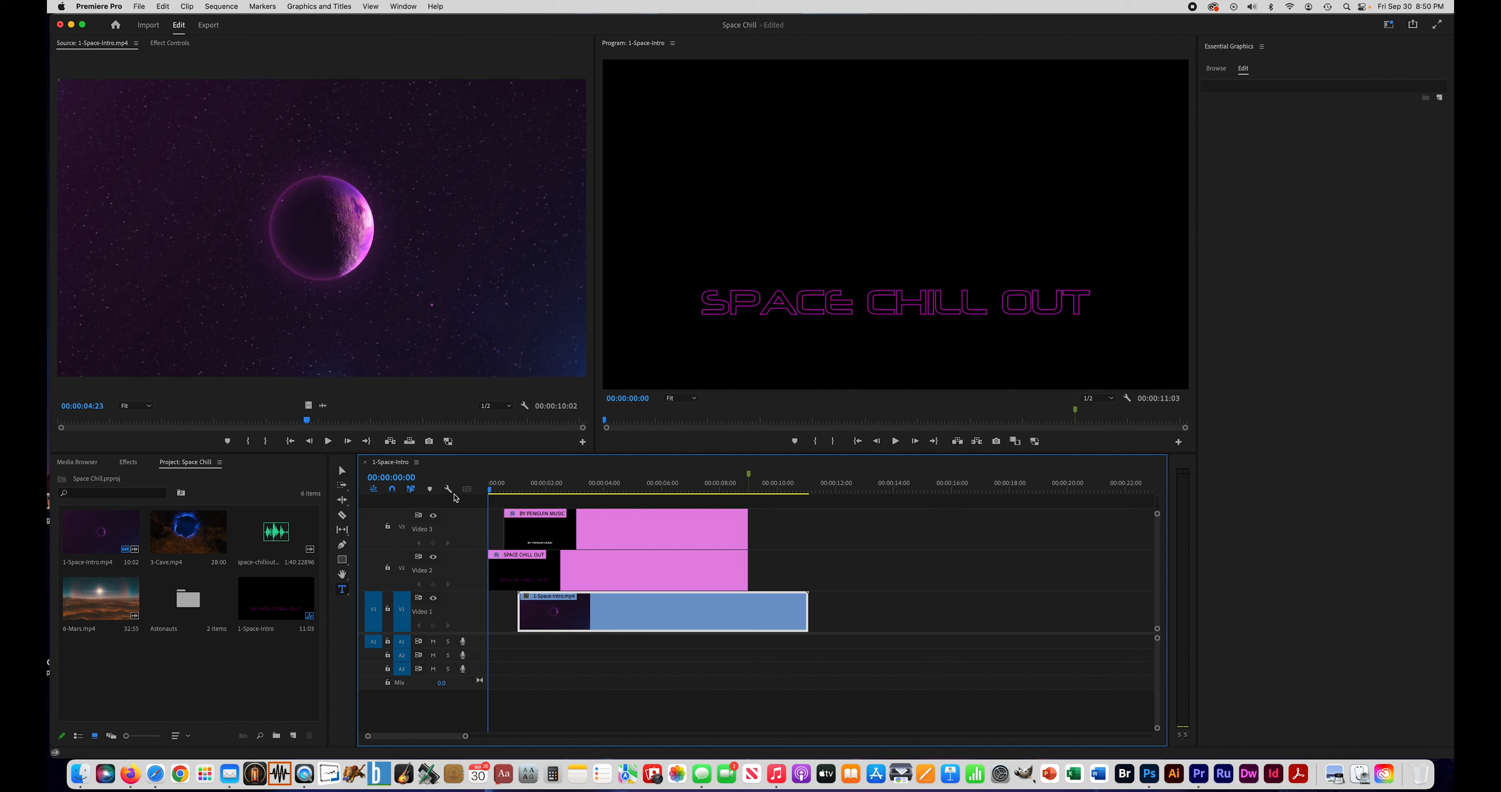
Apply a Cross Dissolve to the start of both title clips and the planet clip, and play the sequence to check the fades
{"action": "left_click", "coordinate": [128, 463]}
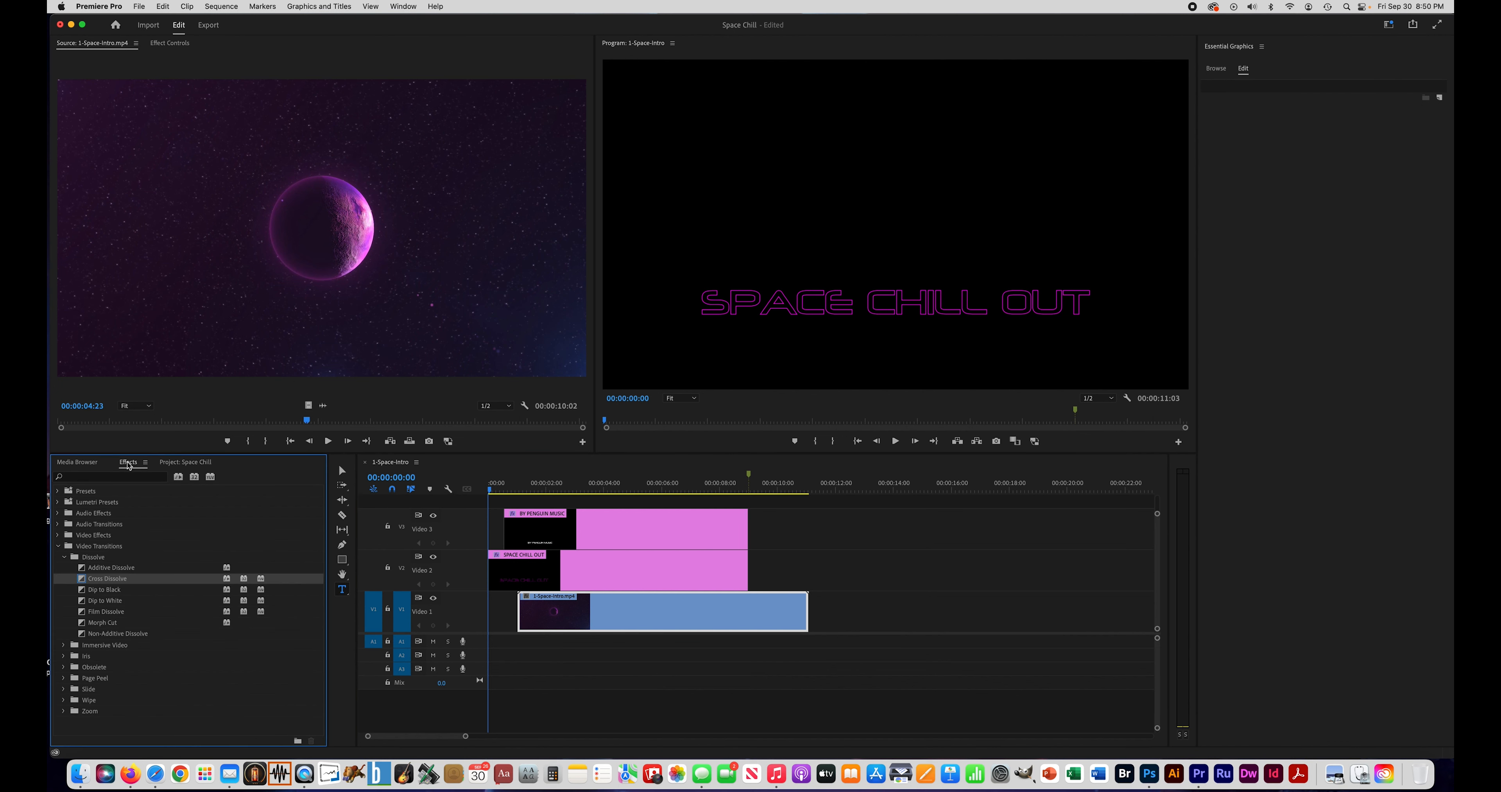
{"action": "left_click_drag", "start_coordinate": [97, 584], "coordinate": [506, 531]}
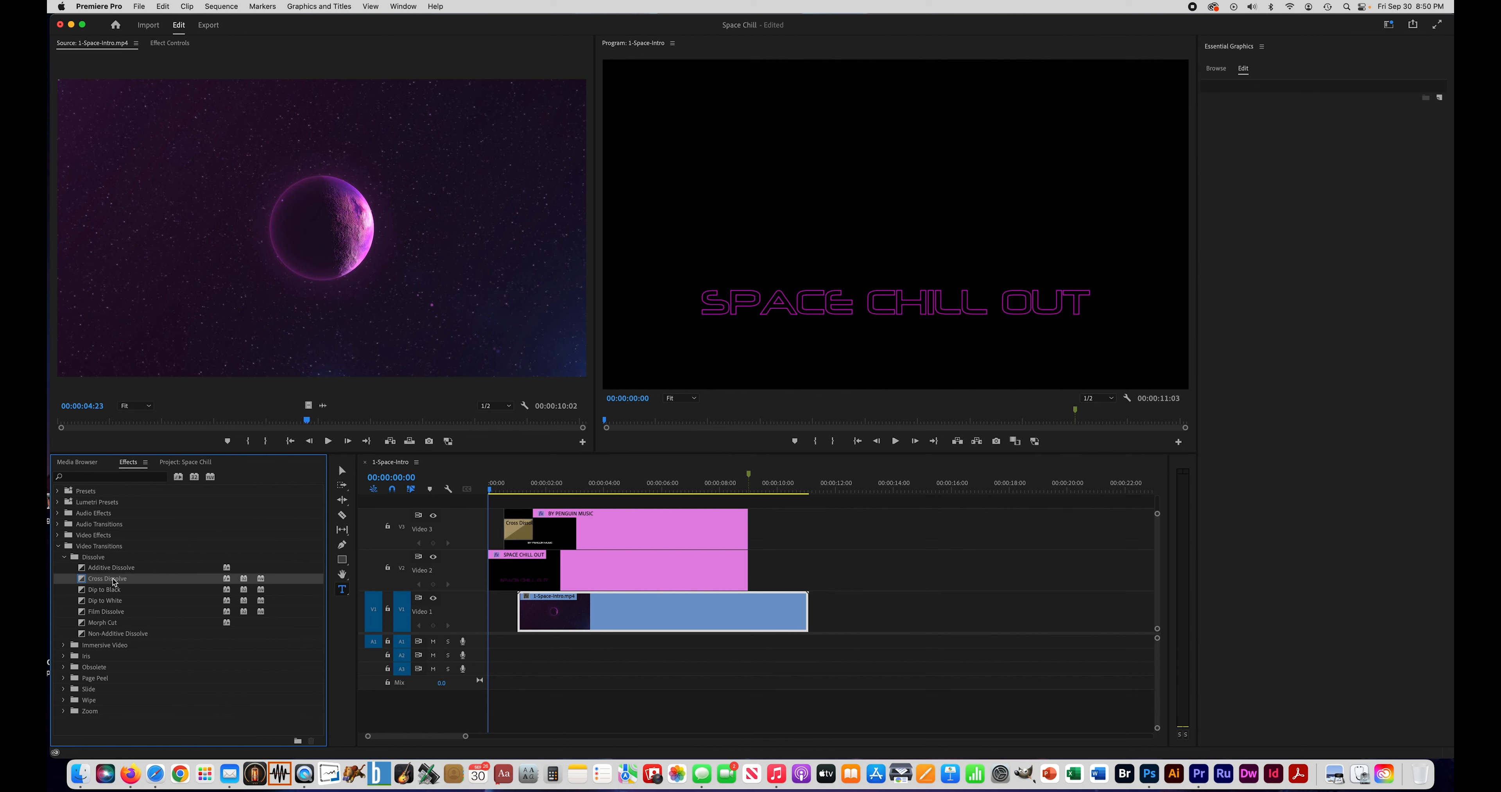
{"action": "left_click_drag", "start_coordinate": [114, 583], "coordinate": [497, 572]}
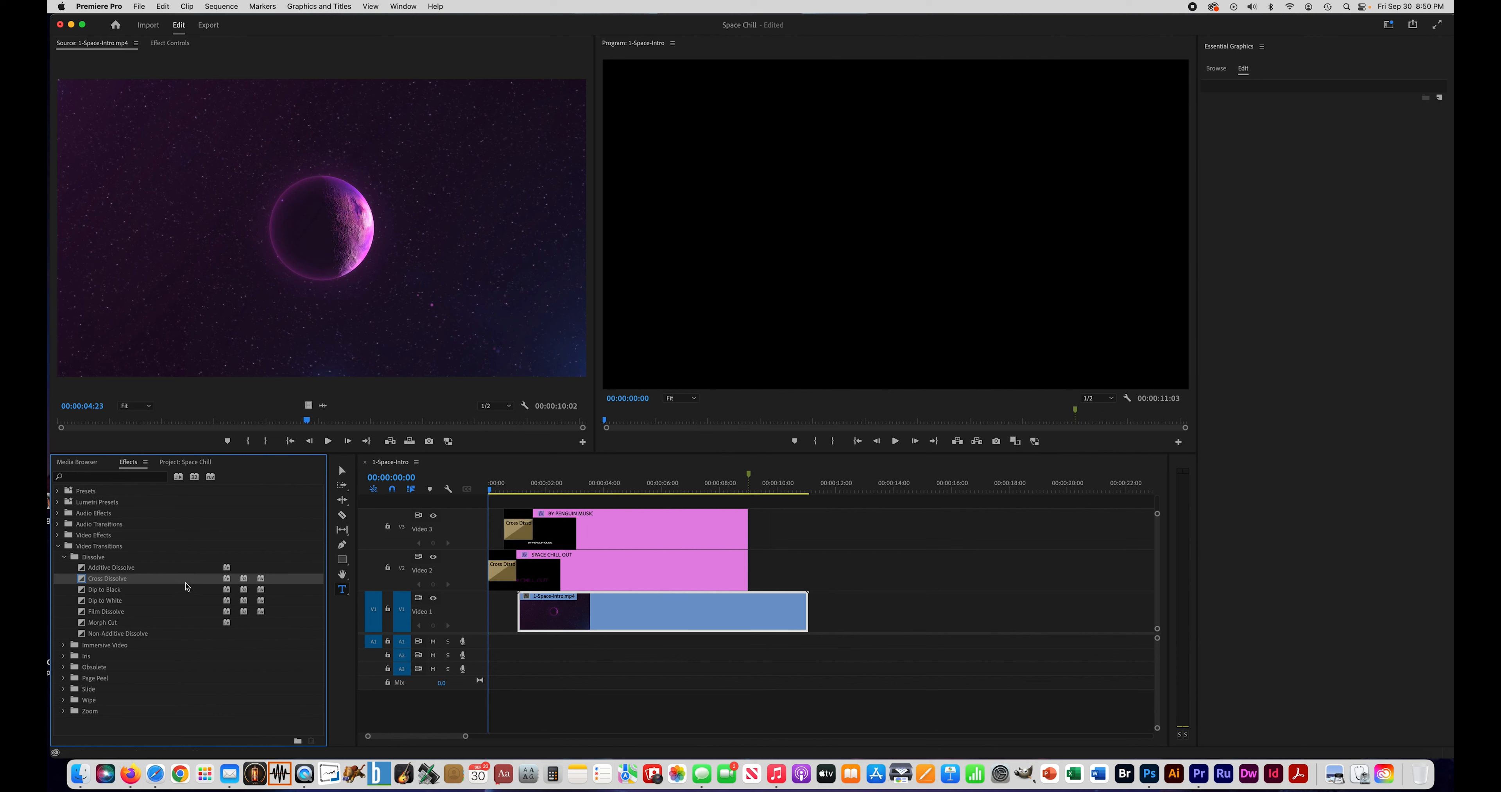
{"action": "left_click_drag", "start_coordinate": [114, 583], "coordinate": [521, 616]}
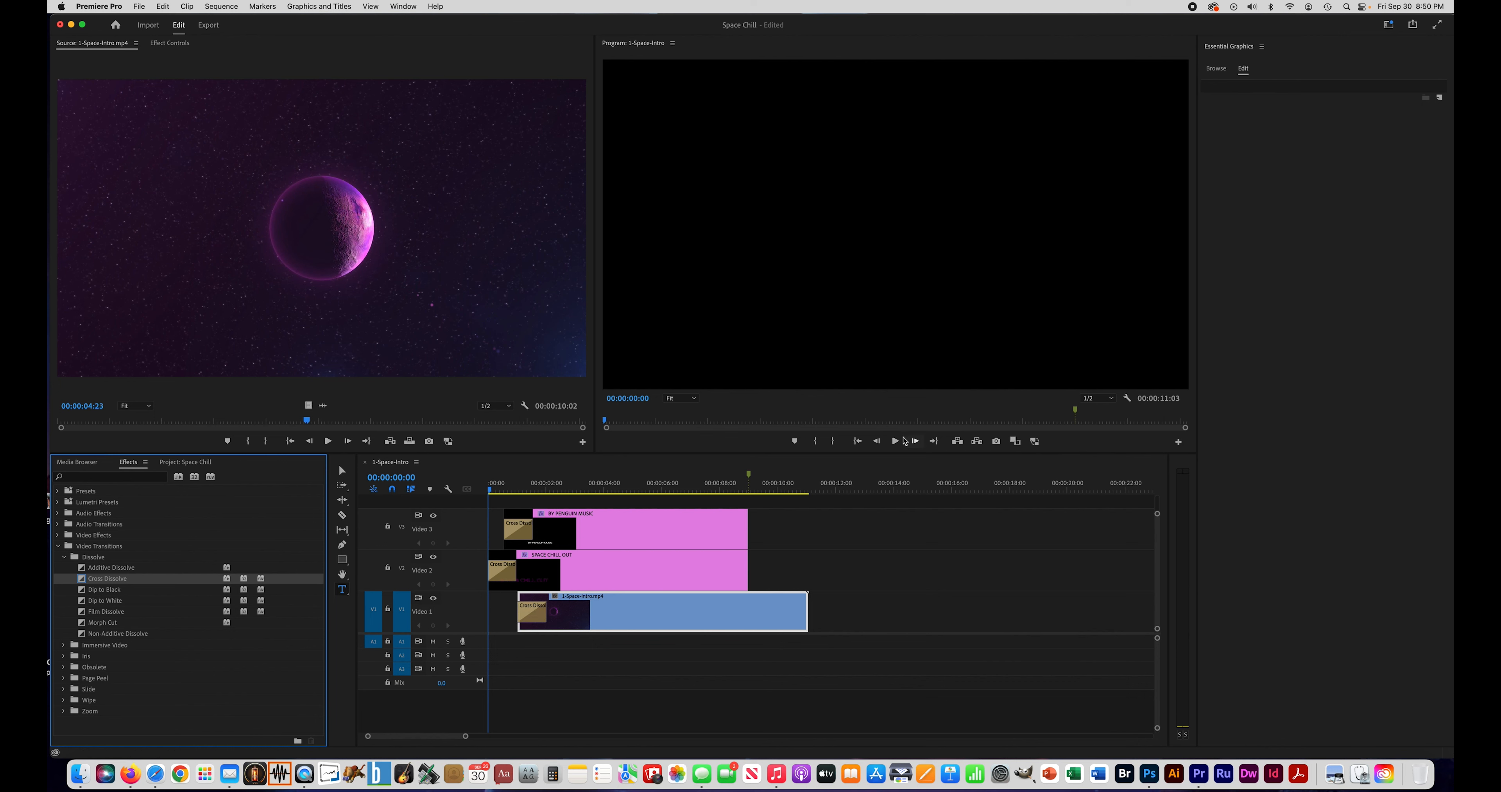
{"action": "left_click", "coordinate": [896, 442]}
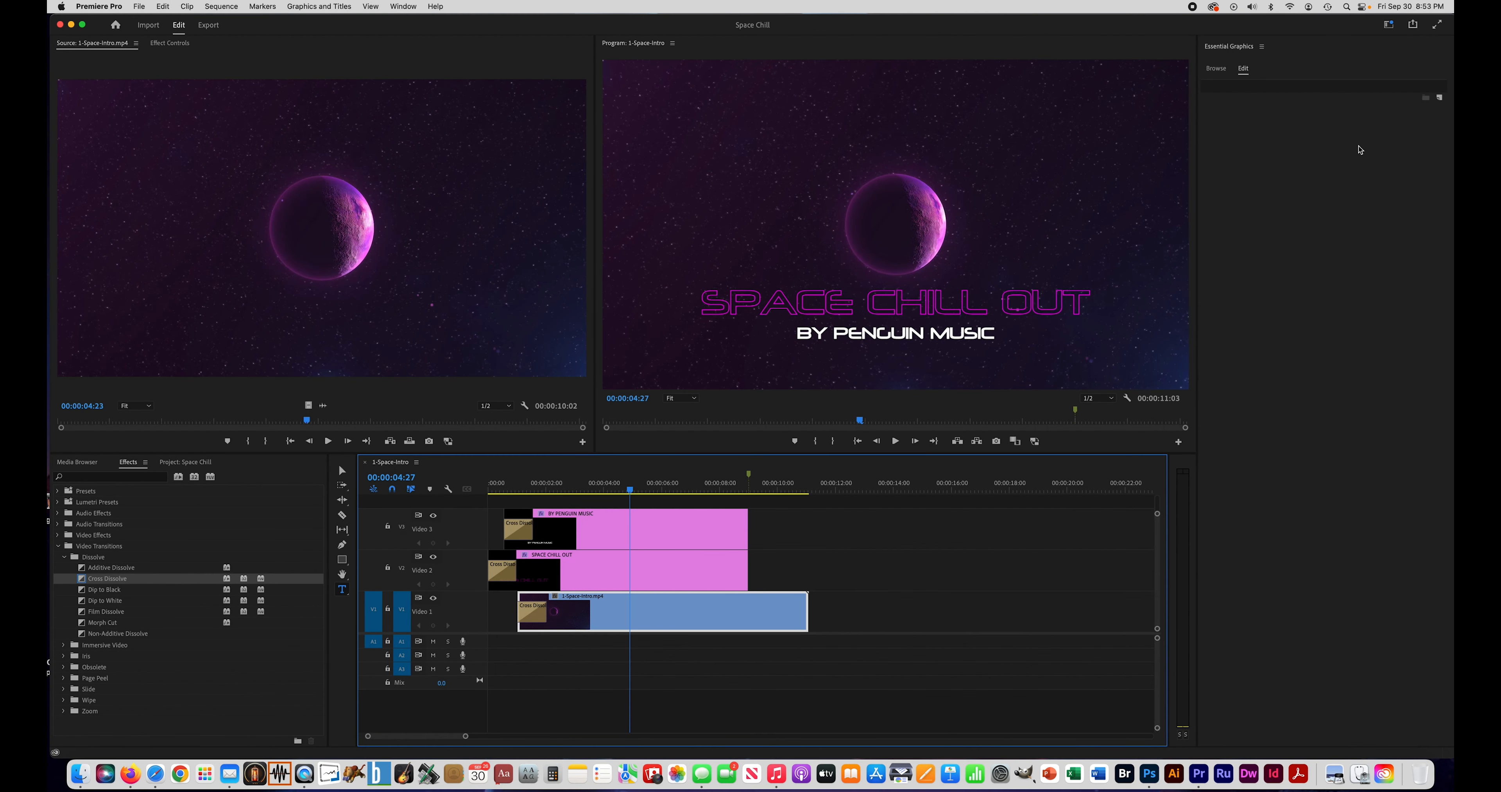
Close Essential Graphics to give the monitors and timeline more room
{"action": "left_click", "coordinate": [1353, 134]}
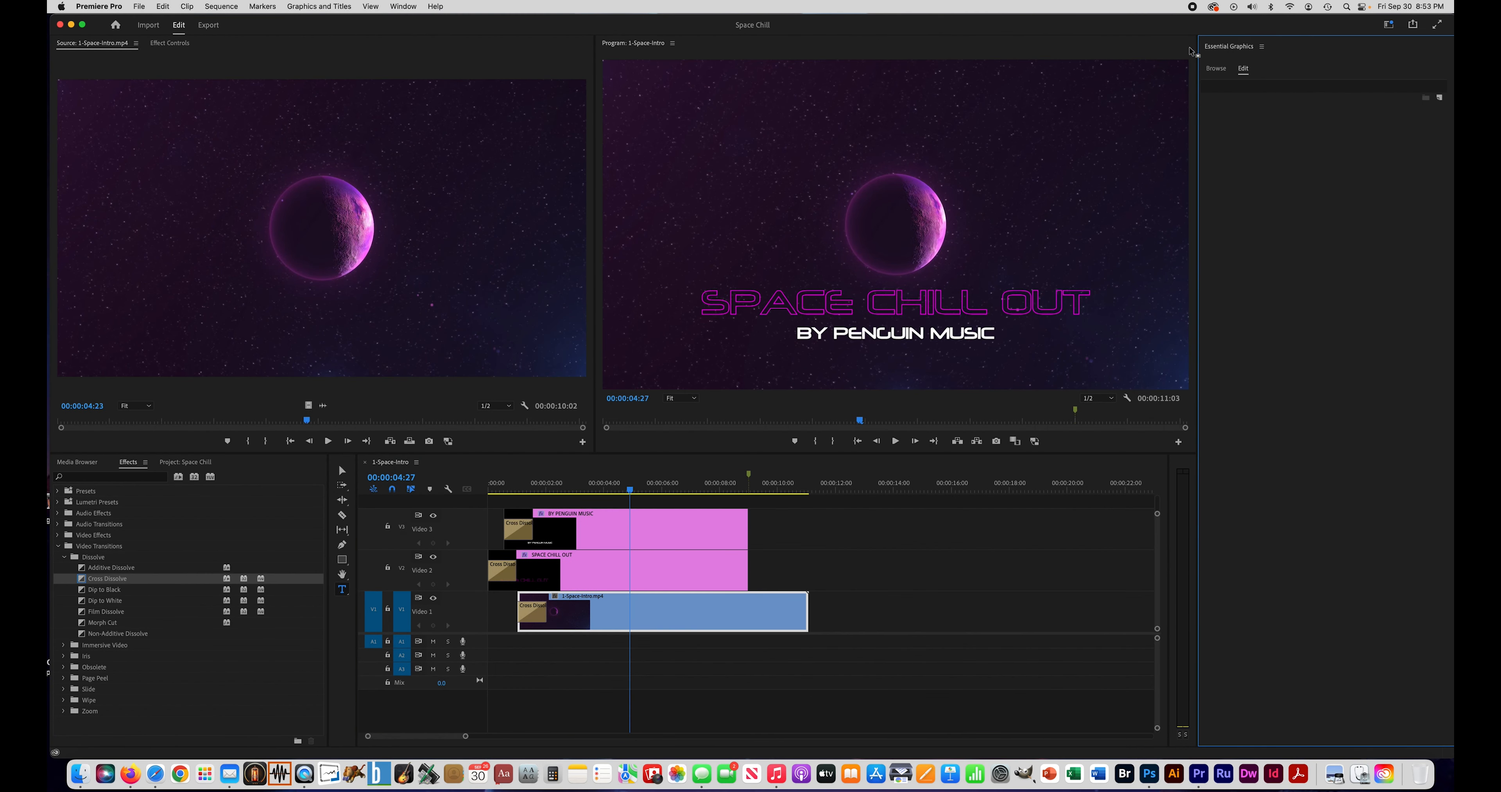
{"action": "left_click", "coordinate": [1263, 50]}
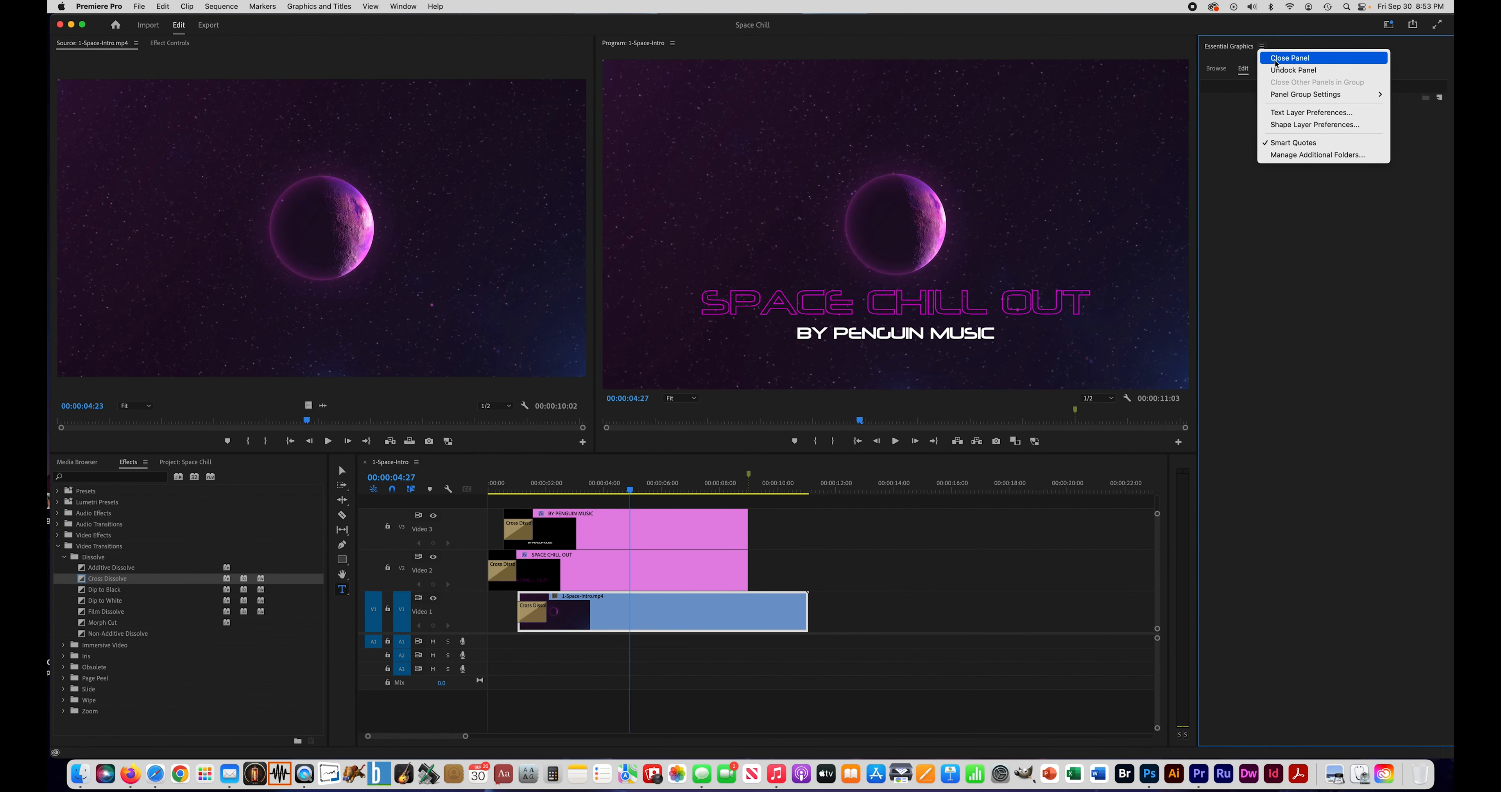
{"action": "left_click", "coordinate": [1291, 58]}
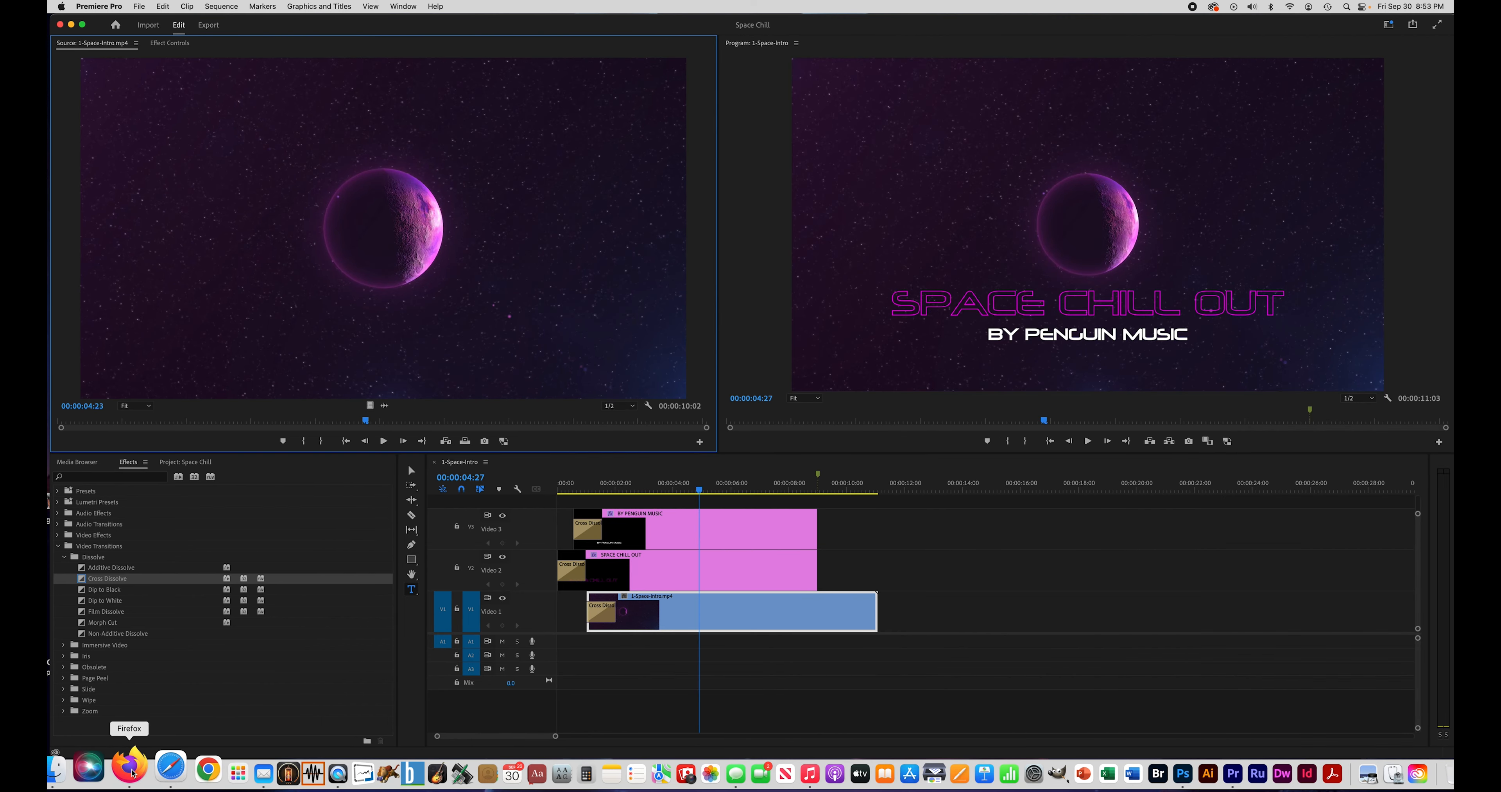
Switch to the Space Chill Storyboard in Firefox, check the Floating Astronaut slide's timing, and return to Premiere Pro
{"action": "left_click", "coordinate": [133, 773]}
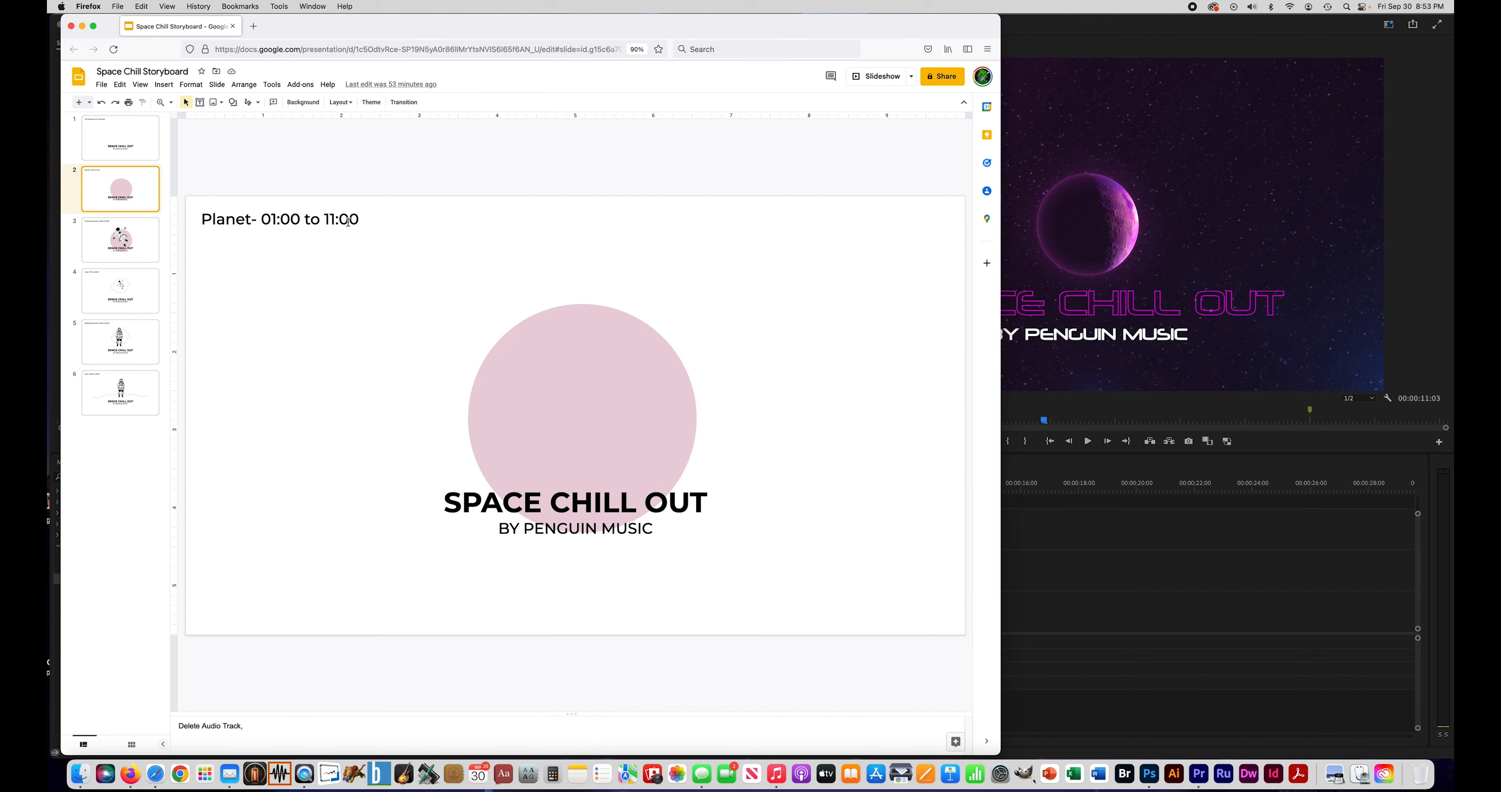
{"action": "left_click", "coordinate": [149, 255]}
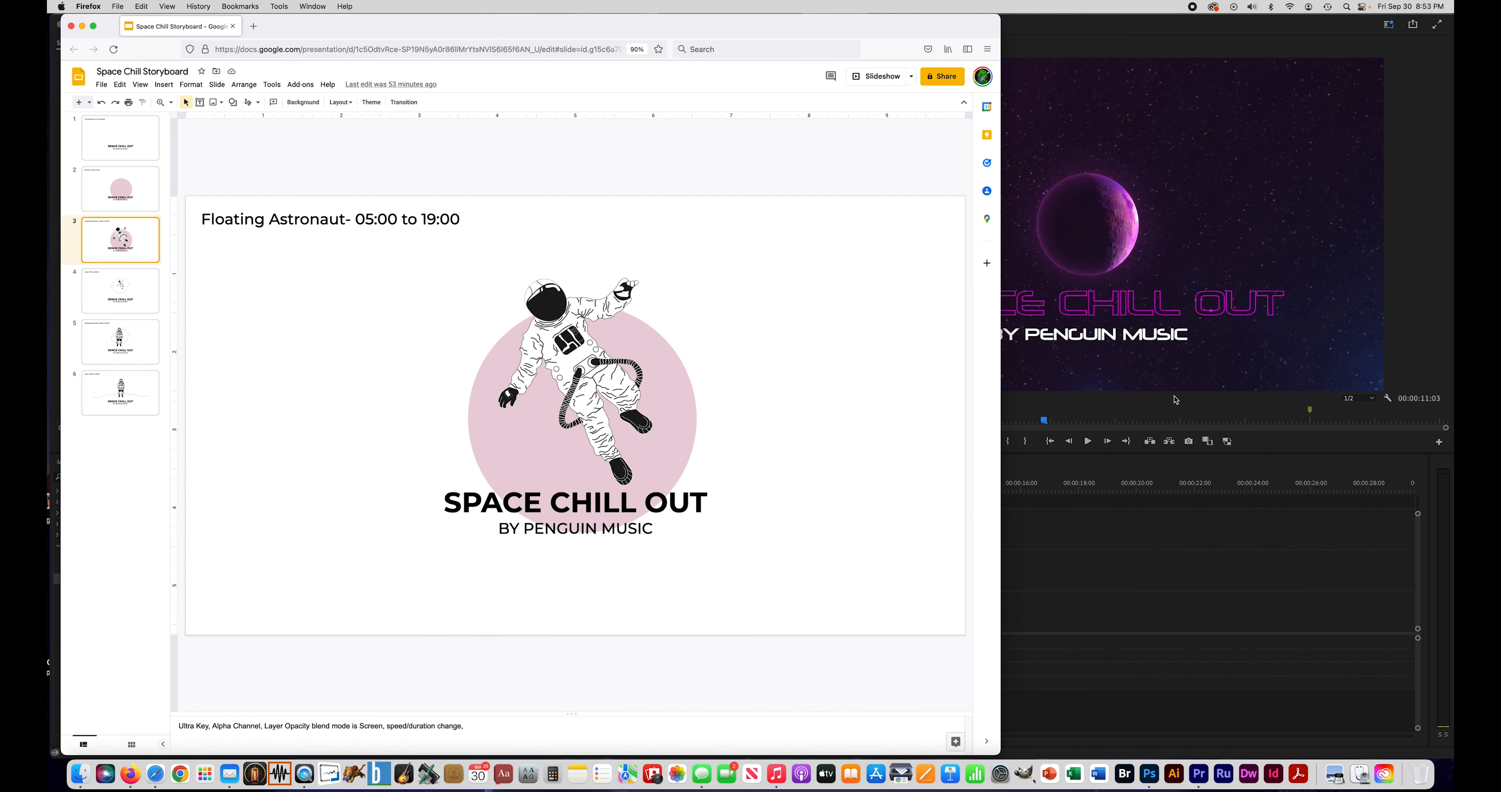
{"action": "left_click", "coordinate": [1173, 407]}
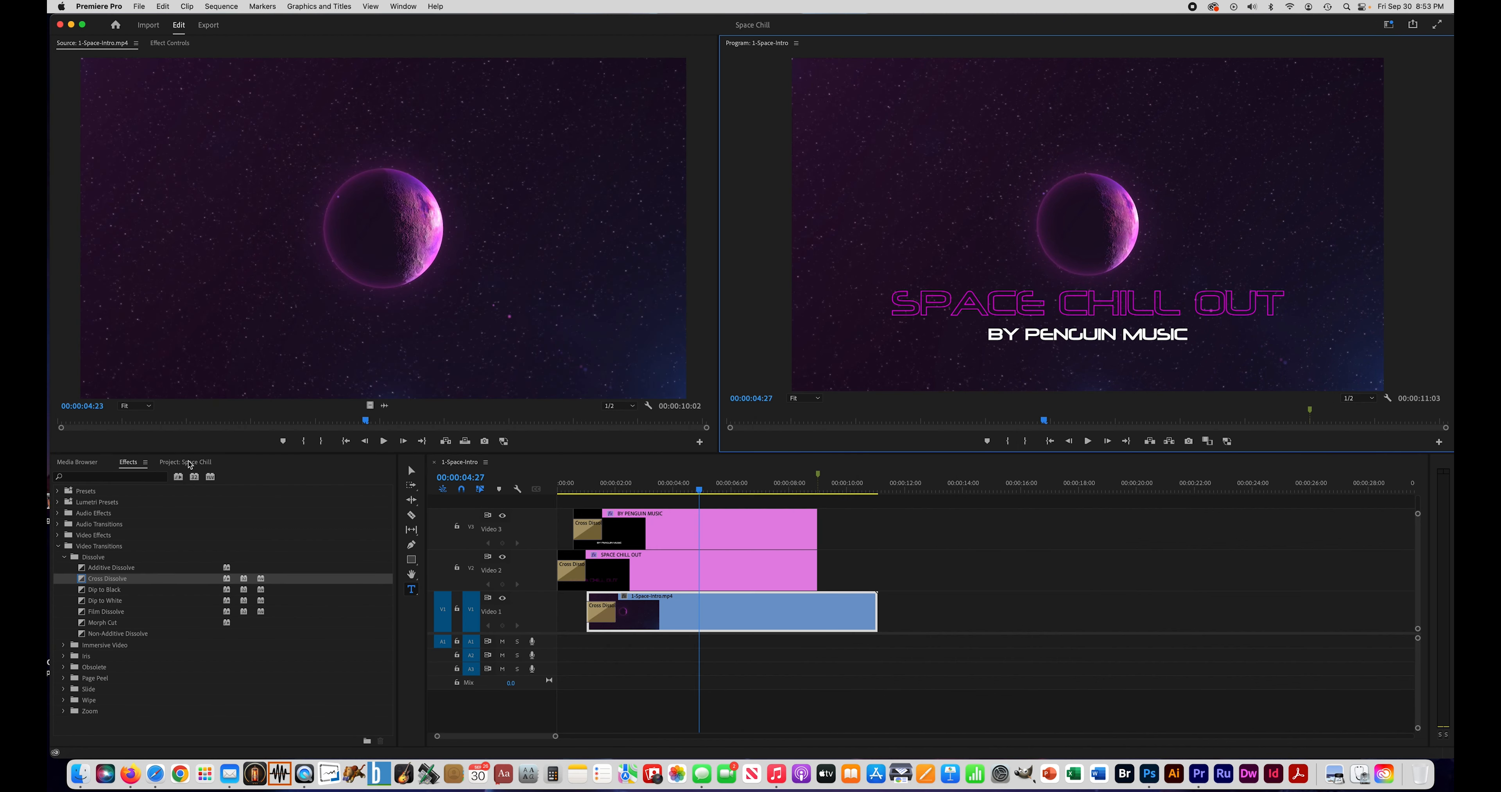
Place 4-Astronaut1.mp4 from the astronauts bin on a new video track 4, starting at 00:00:05:00
{"action": "left_click", "coordinate": [190, 464]}
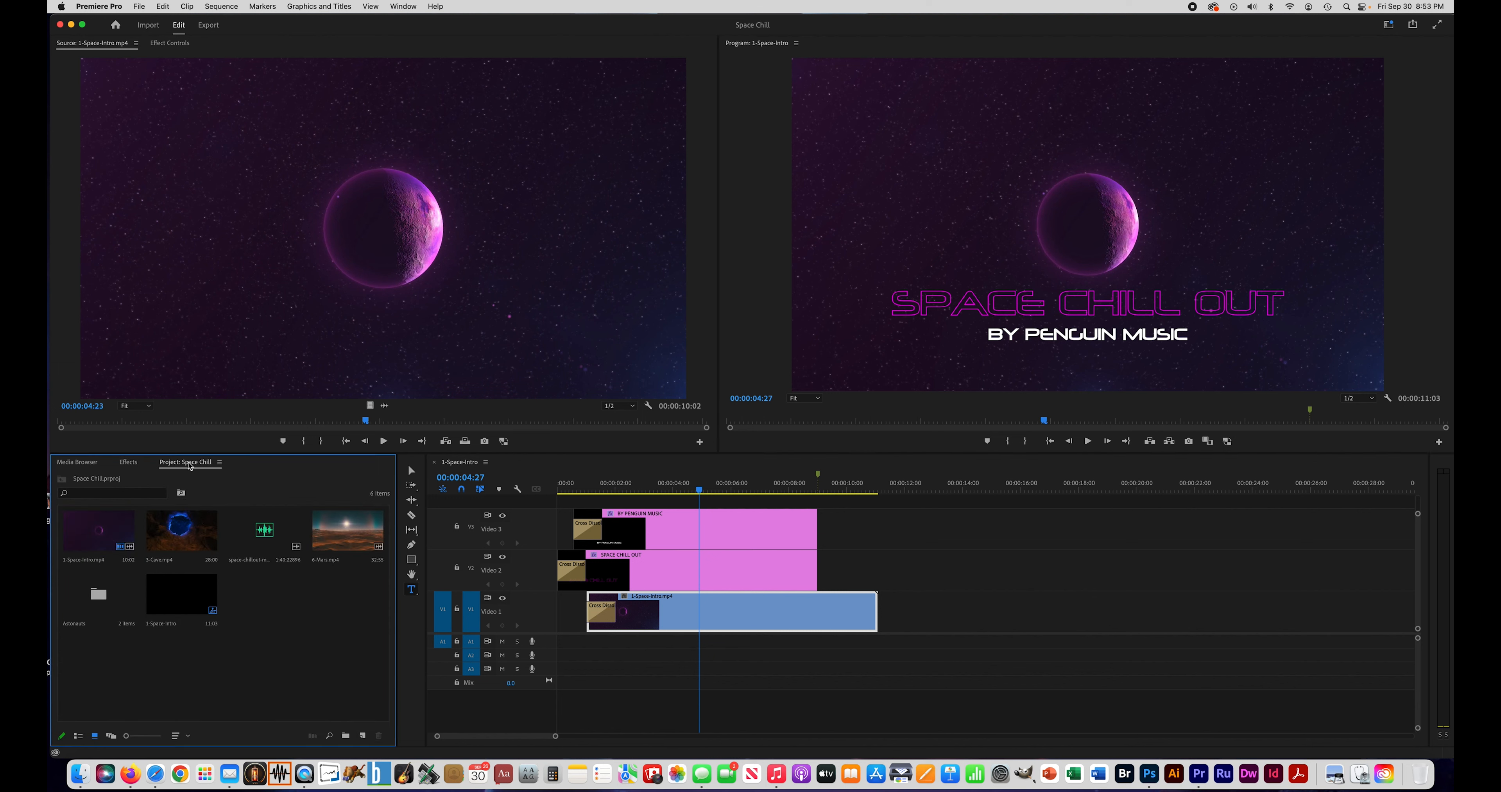
{"action": "double_click", "coordinate": [97, 598]}
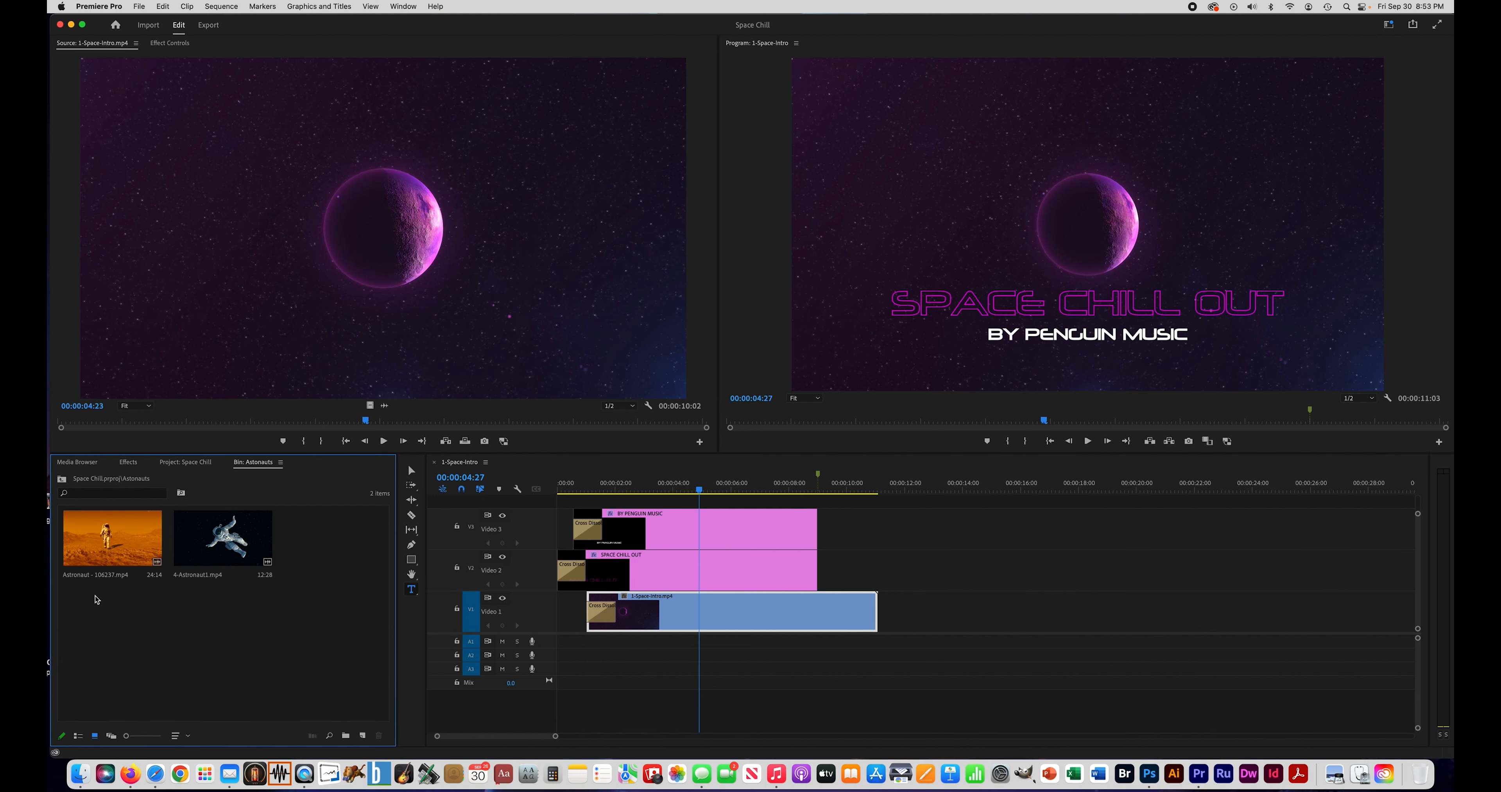
{"action": "left_click", "coordinate": [231, 559]}
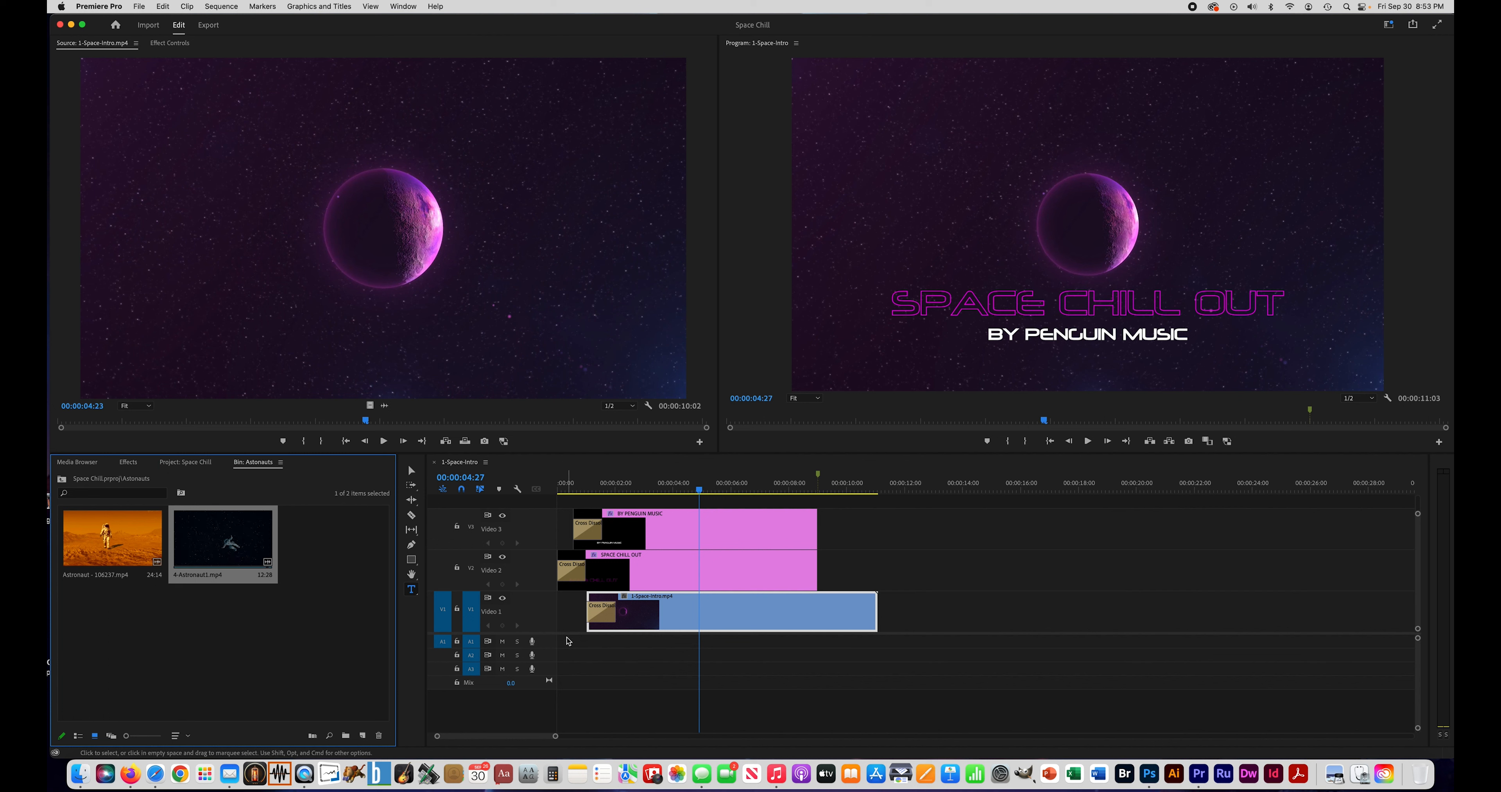
{"action": "left_click_drag", "start_coordinate": [519, 635], "coordinate": [518, 670]}
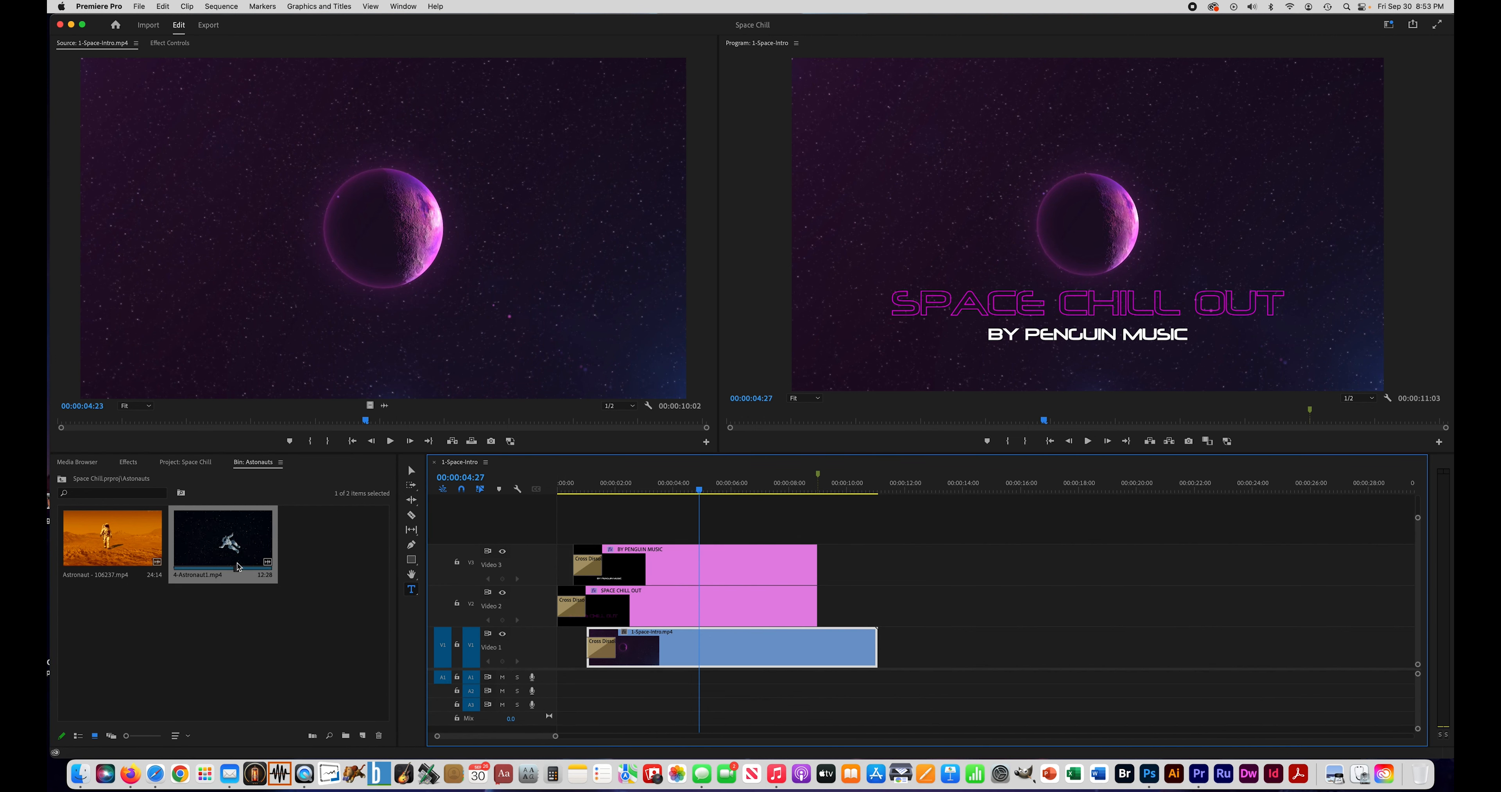
{"action": "left_click_drag", "start_coordinate": [213, 542], "coordinate": [824, 528]}
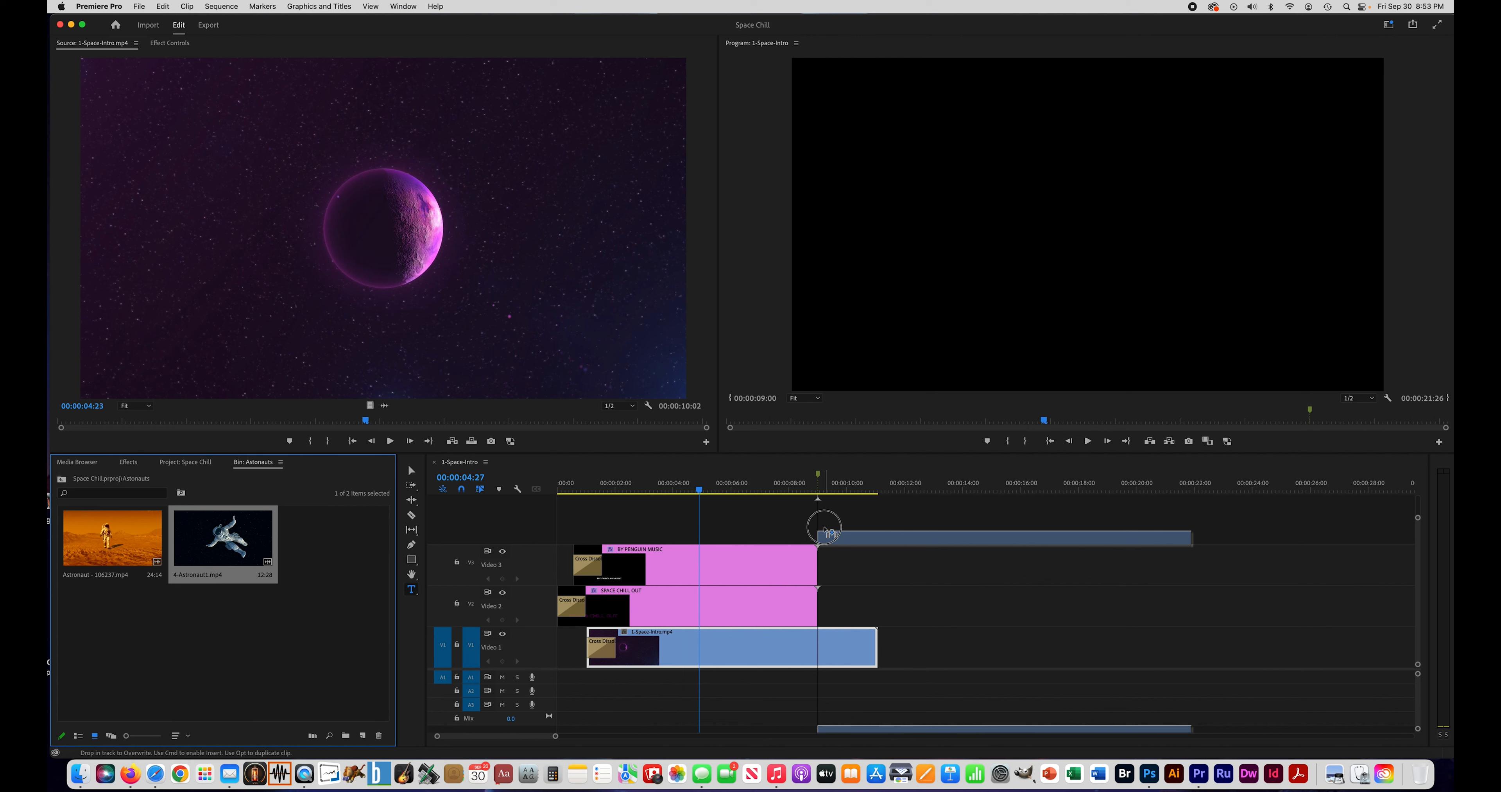
{"action": "left_click_drag", "start_coordinate": [824, 527], "coordinate": [703, 493]}
{"action": "left_click_drag", "start_coordinate": [897, 538], "coordinate": [753, 537]}
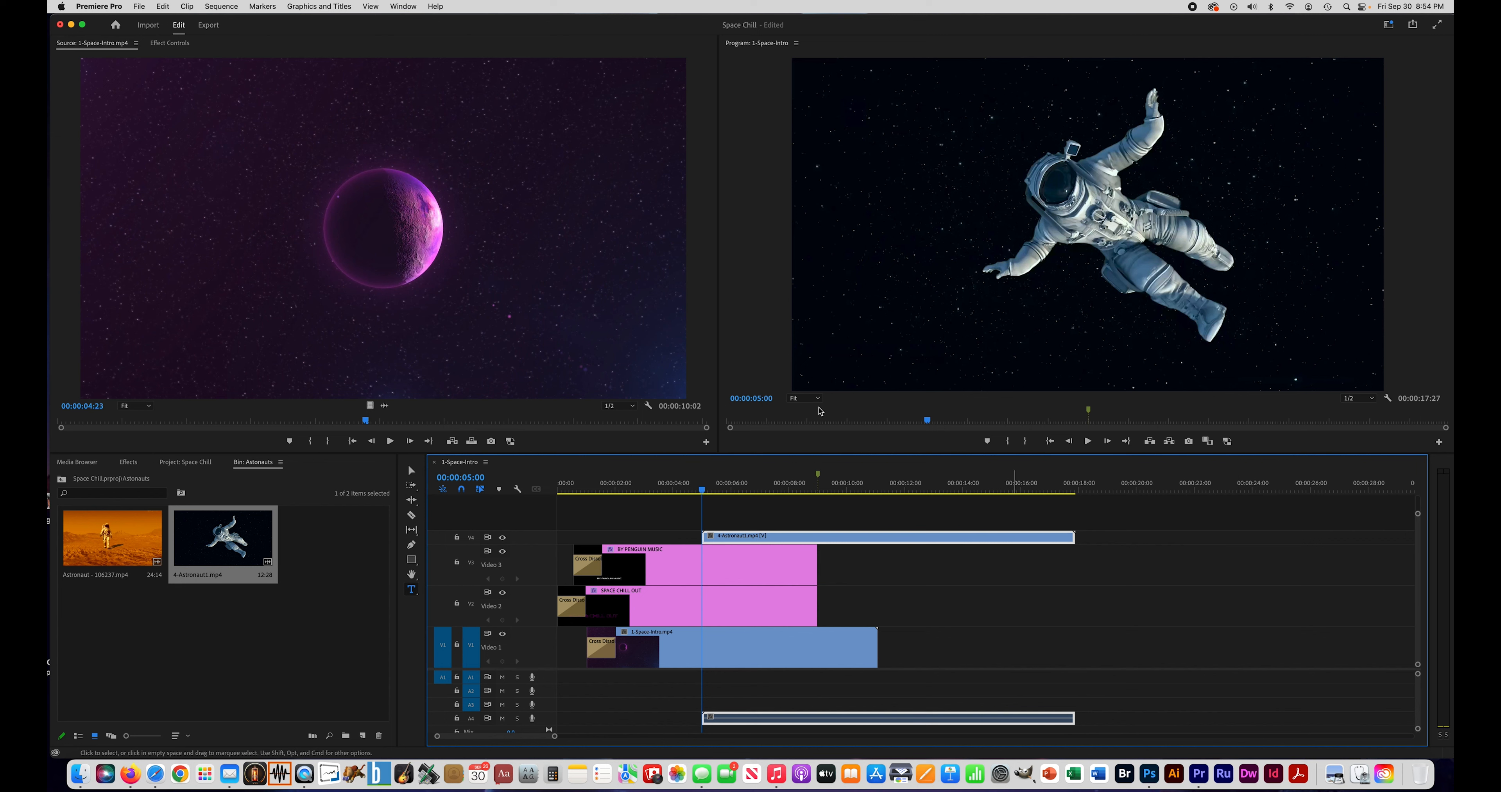
Expand video track 4 and lengthen the astronaut clip through Speed/Duration so it ends at about 00:00:19:05
{"action": "left_click_drag", "start_coordinate": [706, 491], "coordinate": [1108, 484]}
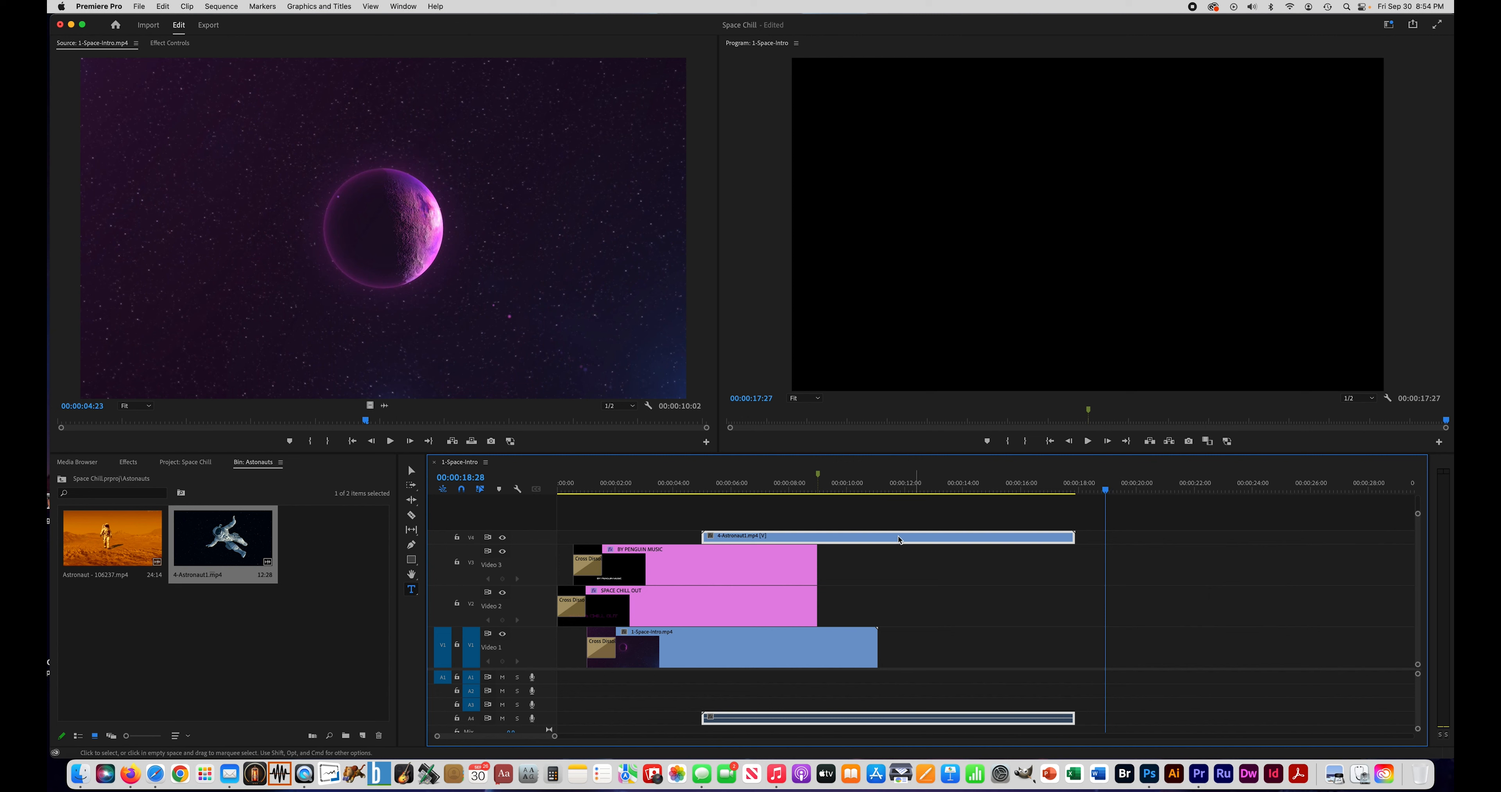
{"action": "double_click", "coordinate": [528, 541]}
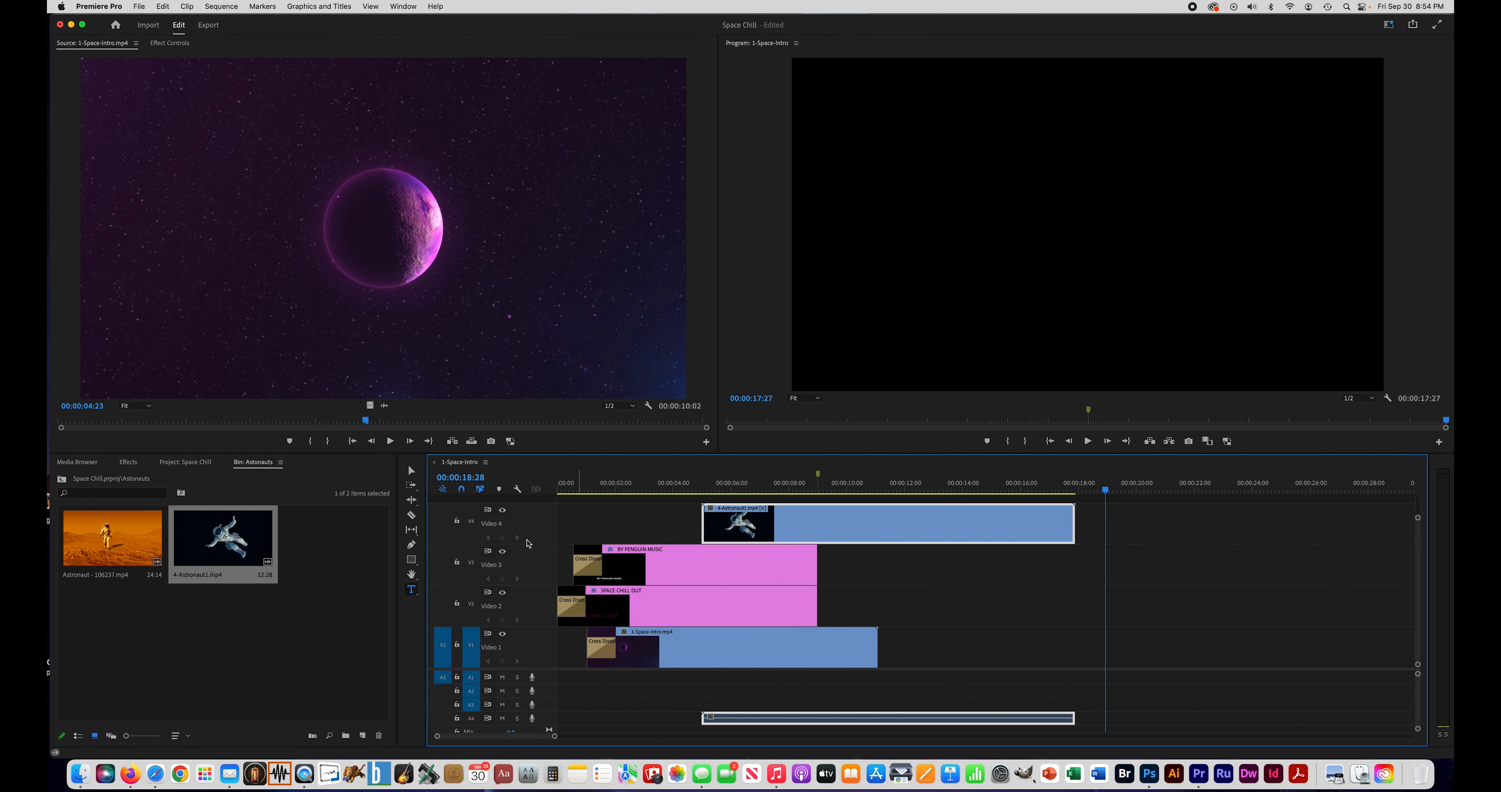
{"action": "right_click", "coordinate": [841, 531]}
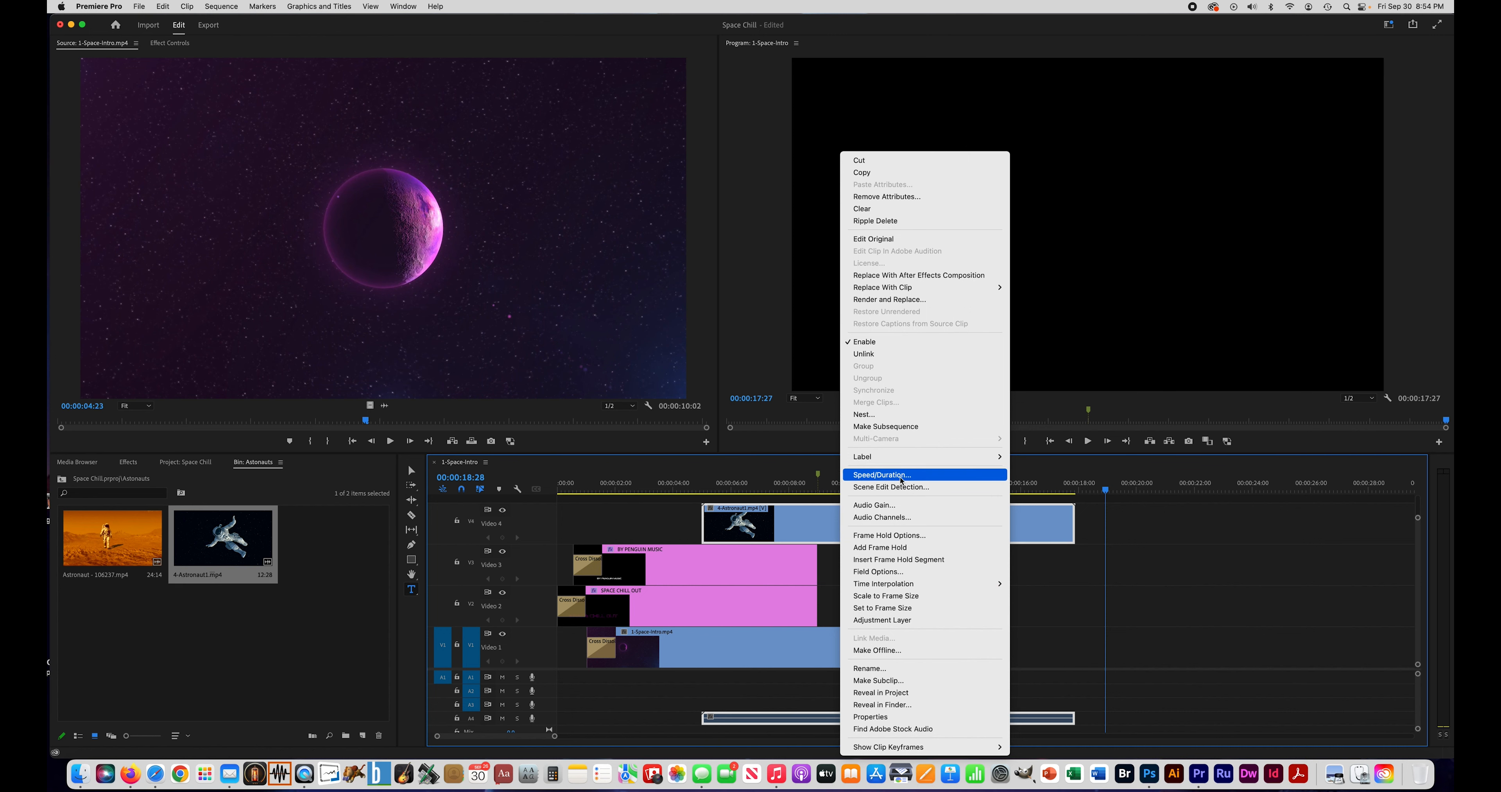
{"action": "left_click", "coordinate": [871, 475]}
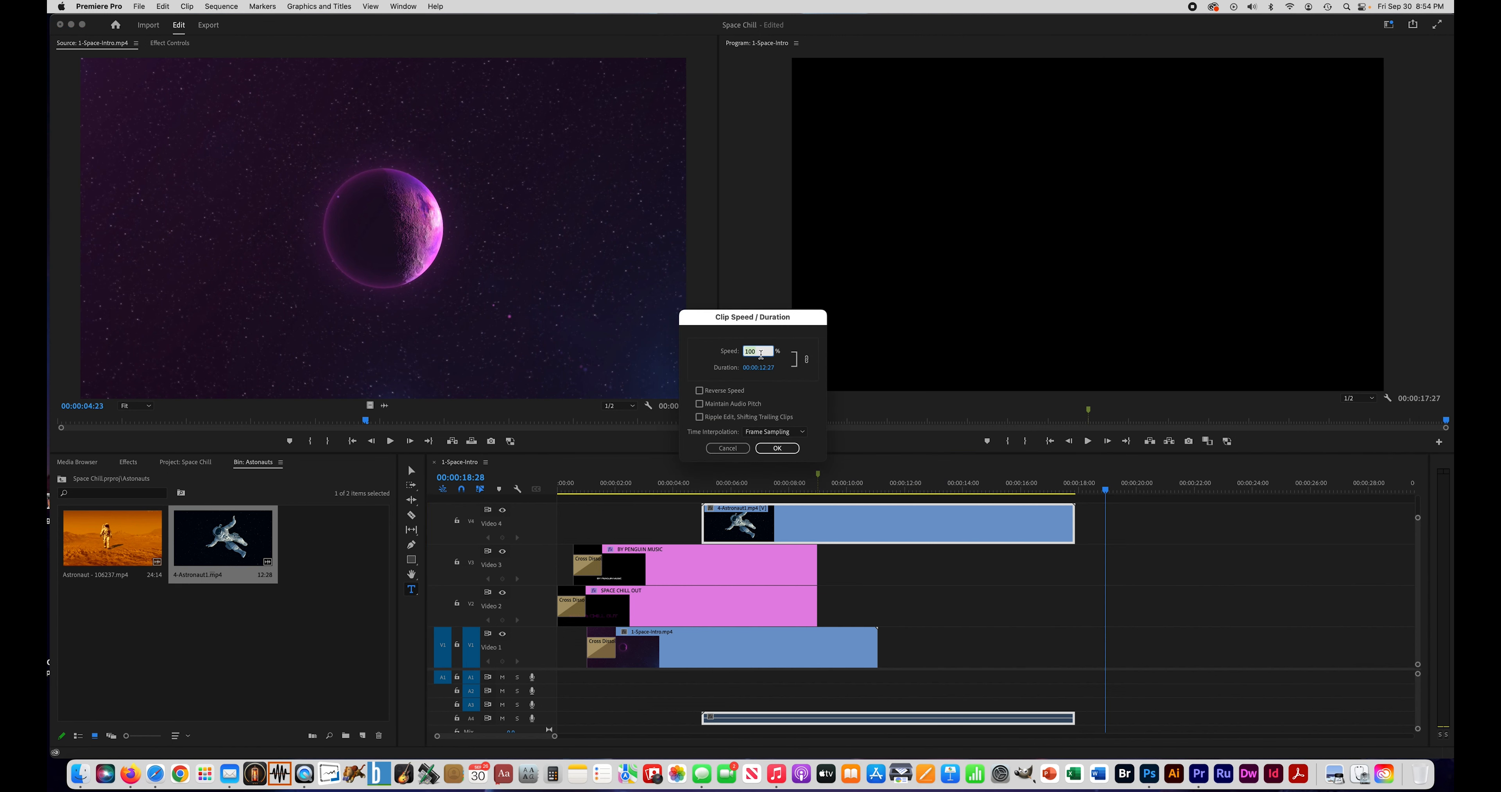
{"action": "left_click_drag", "start_coordinate": [764, 374], "coordinate": [792, 375]}
{"action": "left_click", "coordinate": [777, 448]}
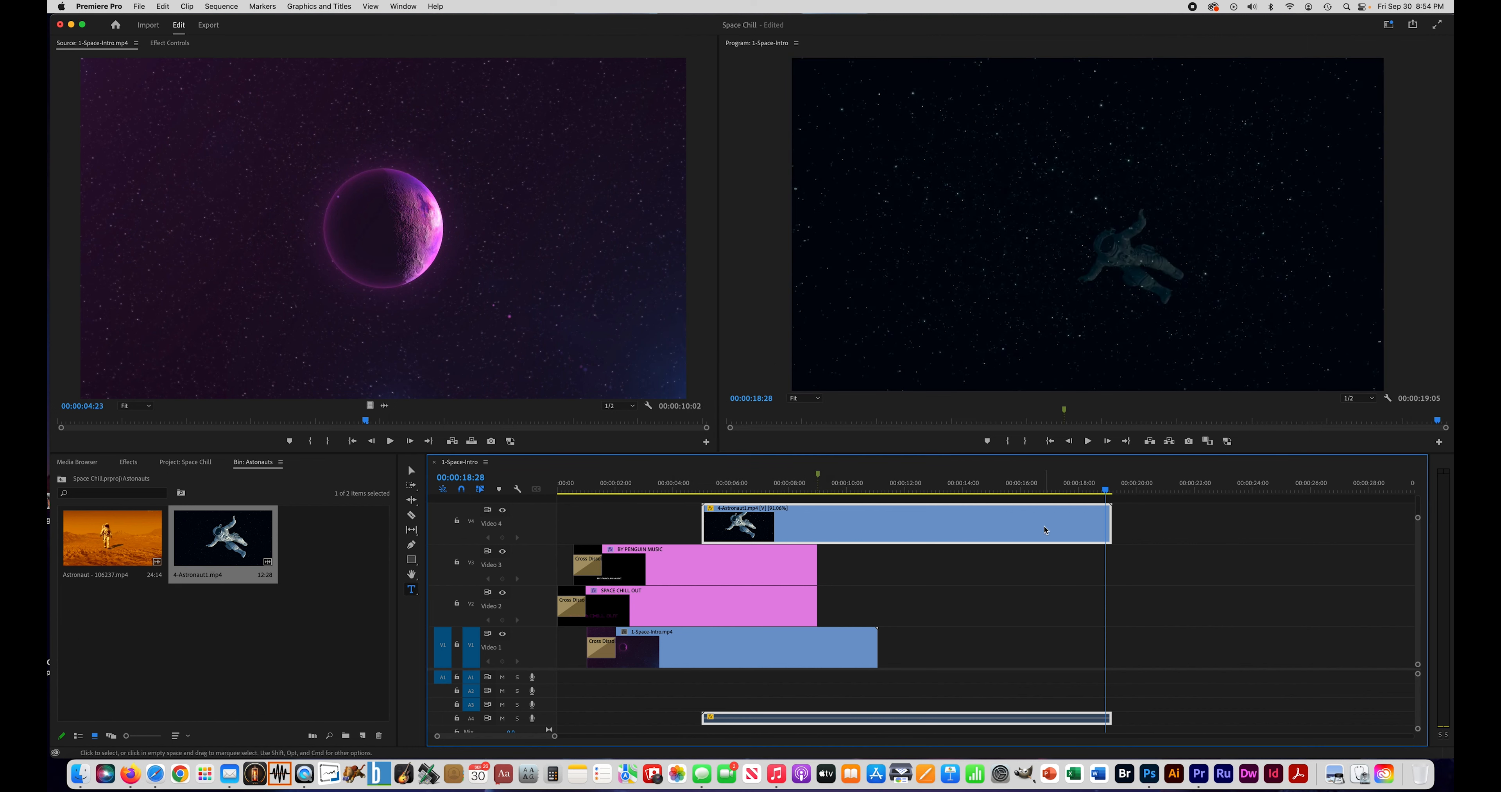
Stretch the end of the astronaut clip to about 00:00:19:14 with the Rate Stretch tool and check the frame at 00:00:18:23
{"action": "mouse_move", "coordinate": [1046, 530]}
{"action": "left_click", "coordinate": [411, 533]}
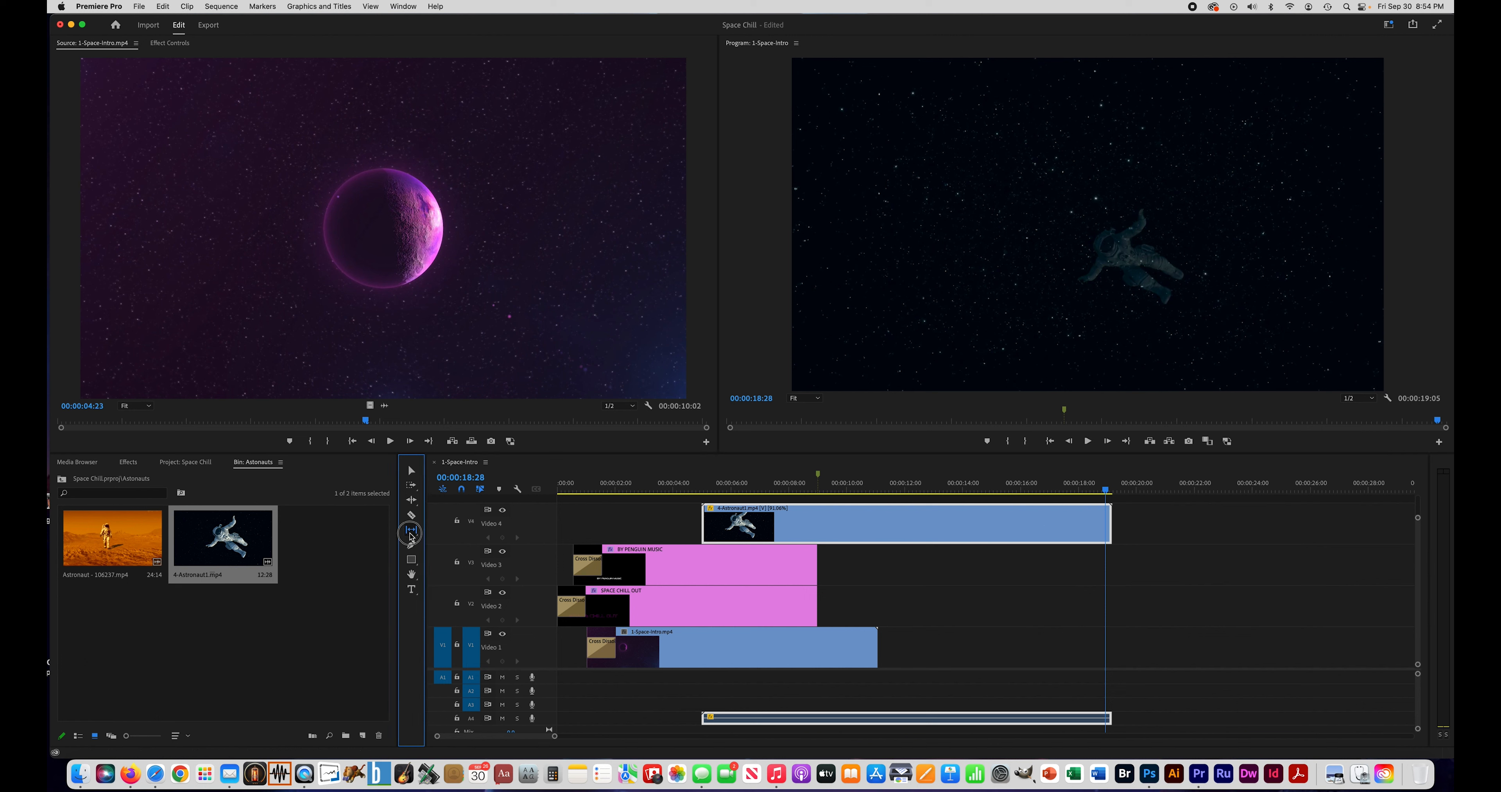
{"action": "left_click", "coordinate": [413, 502]}
{"action": "left_click", "coordinate": [414, 503]}
{"action": "left_click_drag", "start_coordinate": [415, 503], "coordinate": [465, 528]}
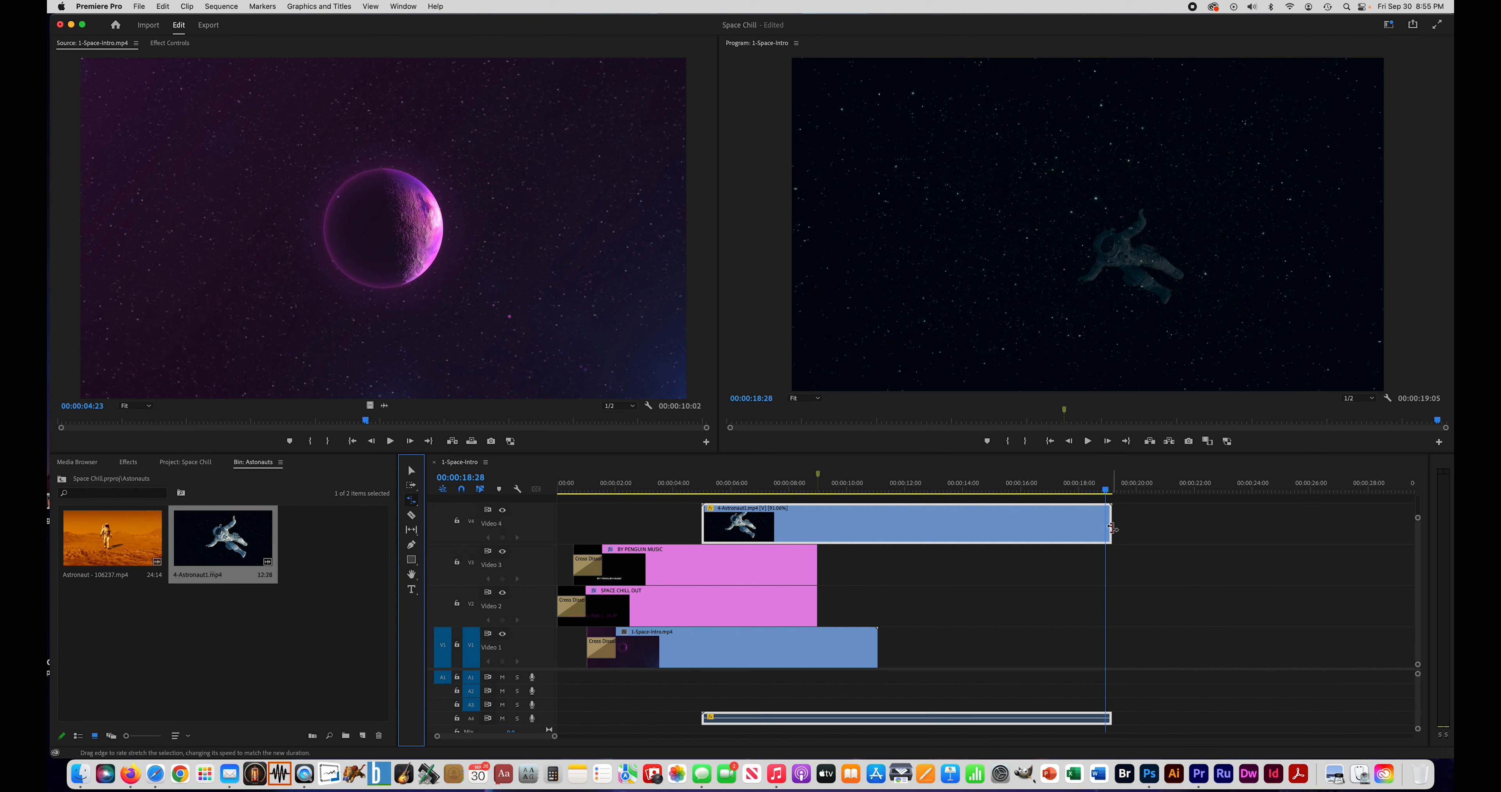
{"action": "mouse_move", "coordinate": [1112, 528]}
{"action": "left_mouse_down"}
{"action": "mouse_move", "coordinate": [1139, 528]}
{"action": "mouse_move", "coordinate": [1119, 528]}
{"action": "left_mouse_up"}
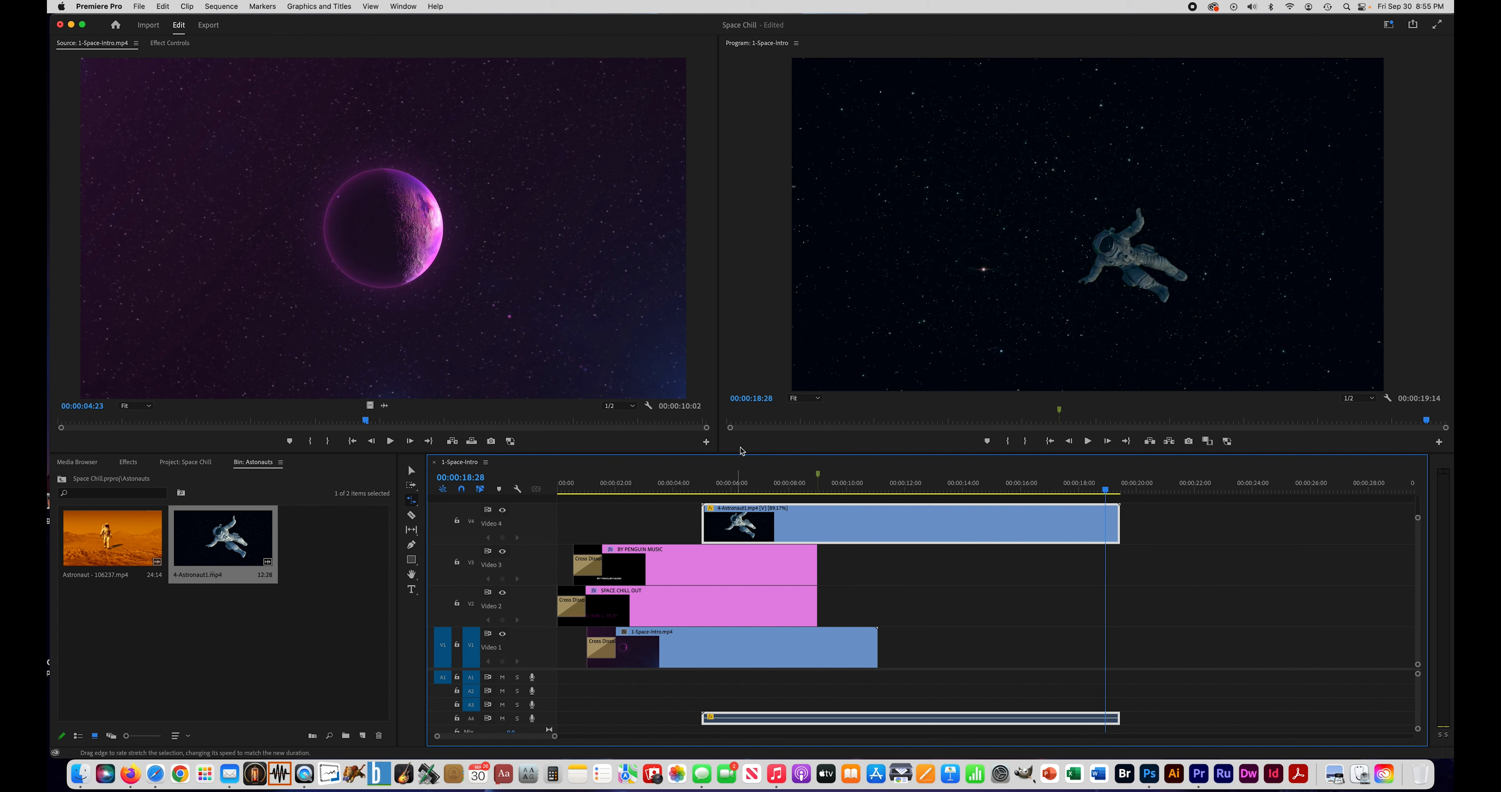
{"action": "mouse_move", "coordinate": [1105, 495]}
{"action": "left_mouse_down"}
{"action": "mouse_move", "coordinate": [1119, 497]}
{"action": "mouse_move", "coordinate": [683, 482]}
{"action": "mouse_move", "coordinate": [1100, 508]}
{"action": "left_mouse_up"}
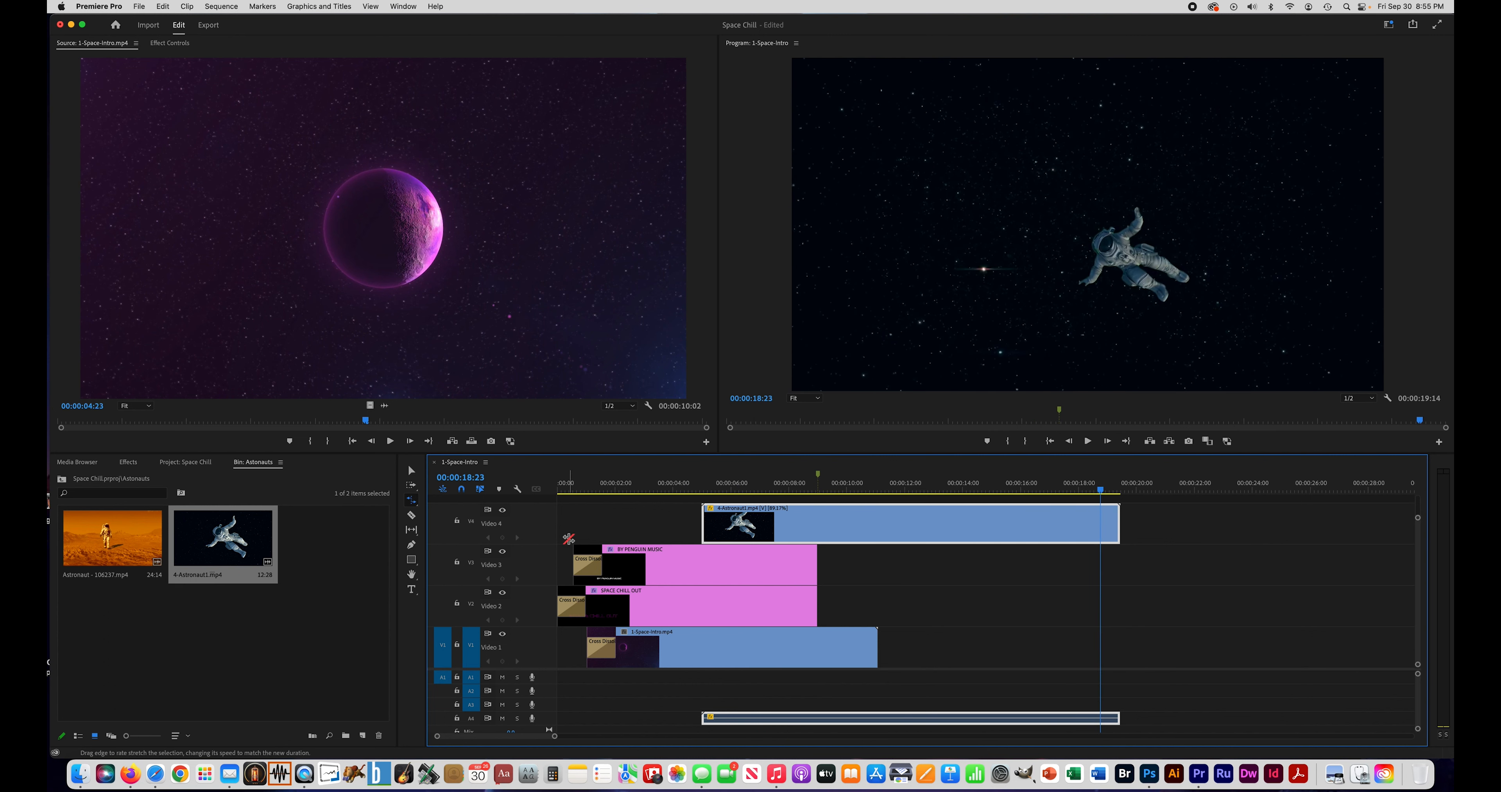
Collapse video track 4 and expand it again
{"action": "double_click", "coordinate": [528, 525]}
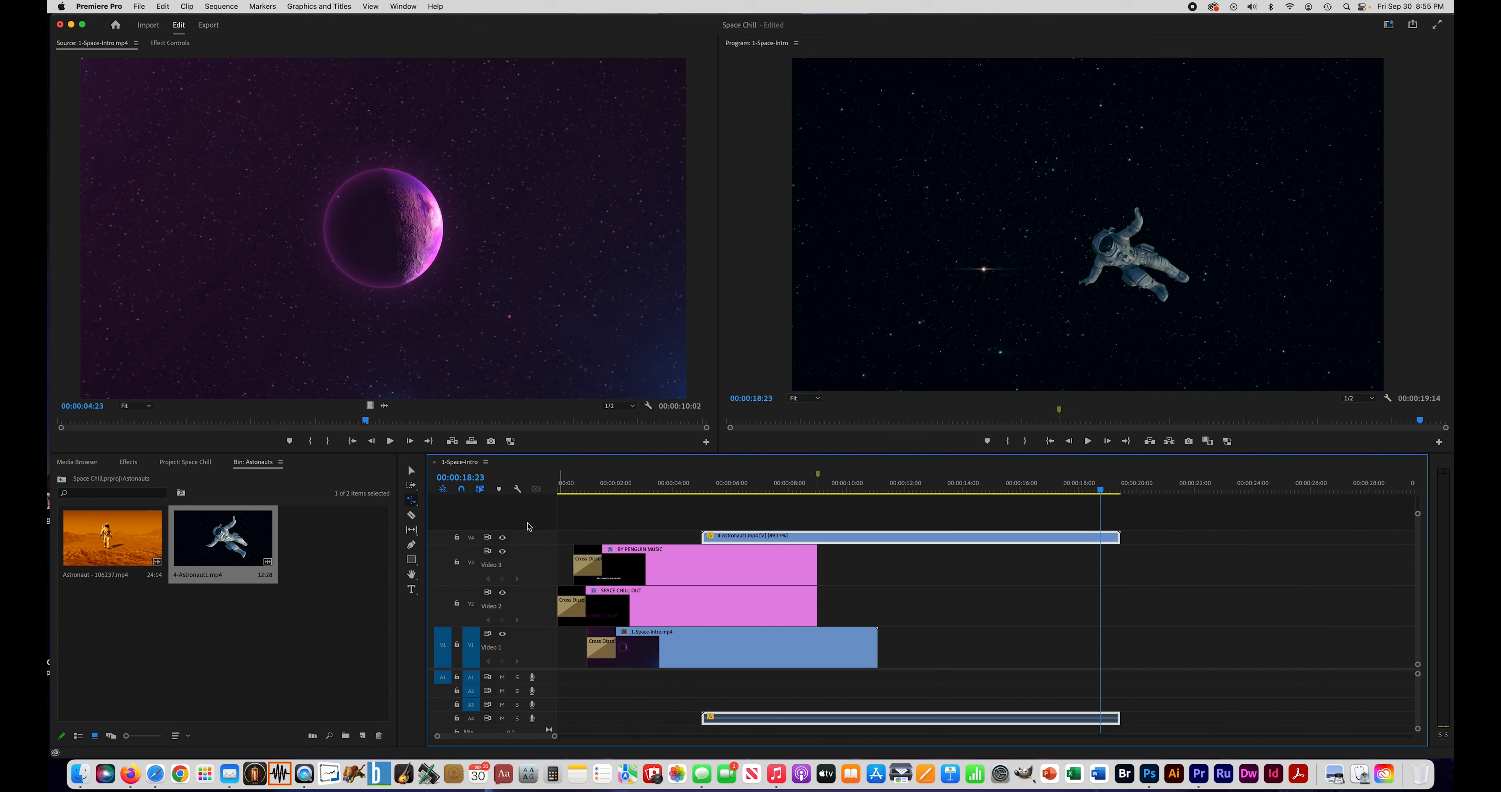
{"action": "double_click", "coordinate": [528, 526]}
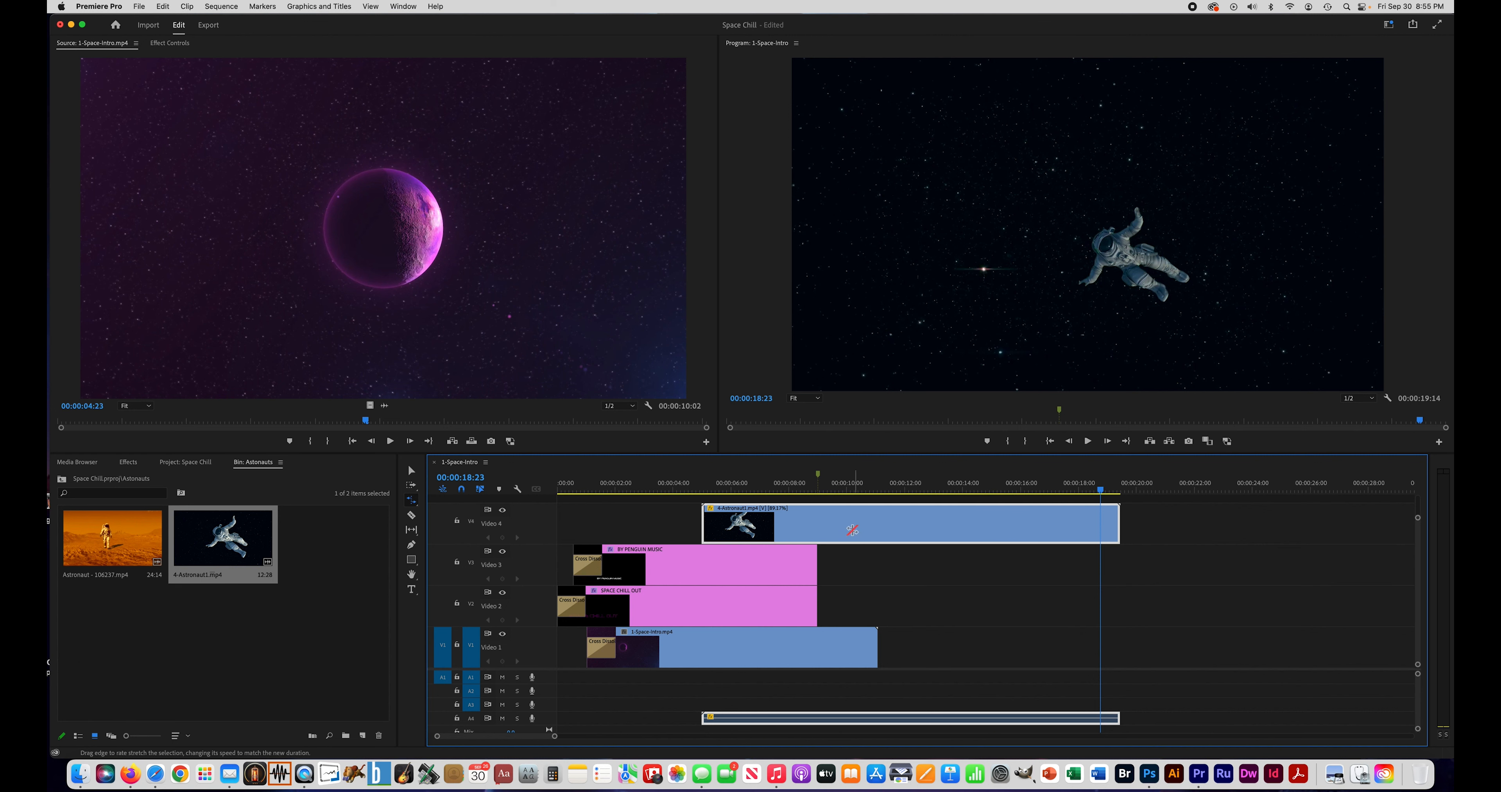
Move both title clips up to video tracks 5 and 6, and move the astronaut clip down to video track 2
{"action": "left_click", "coordinate": [411, 470]}
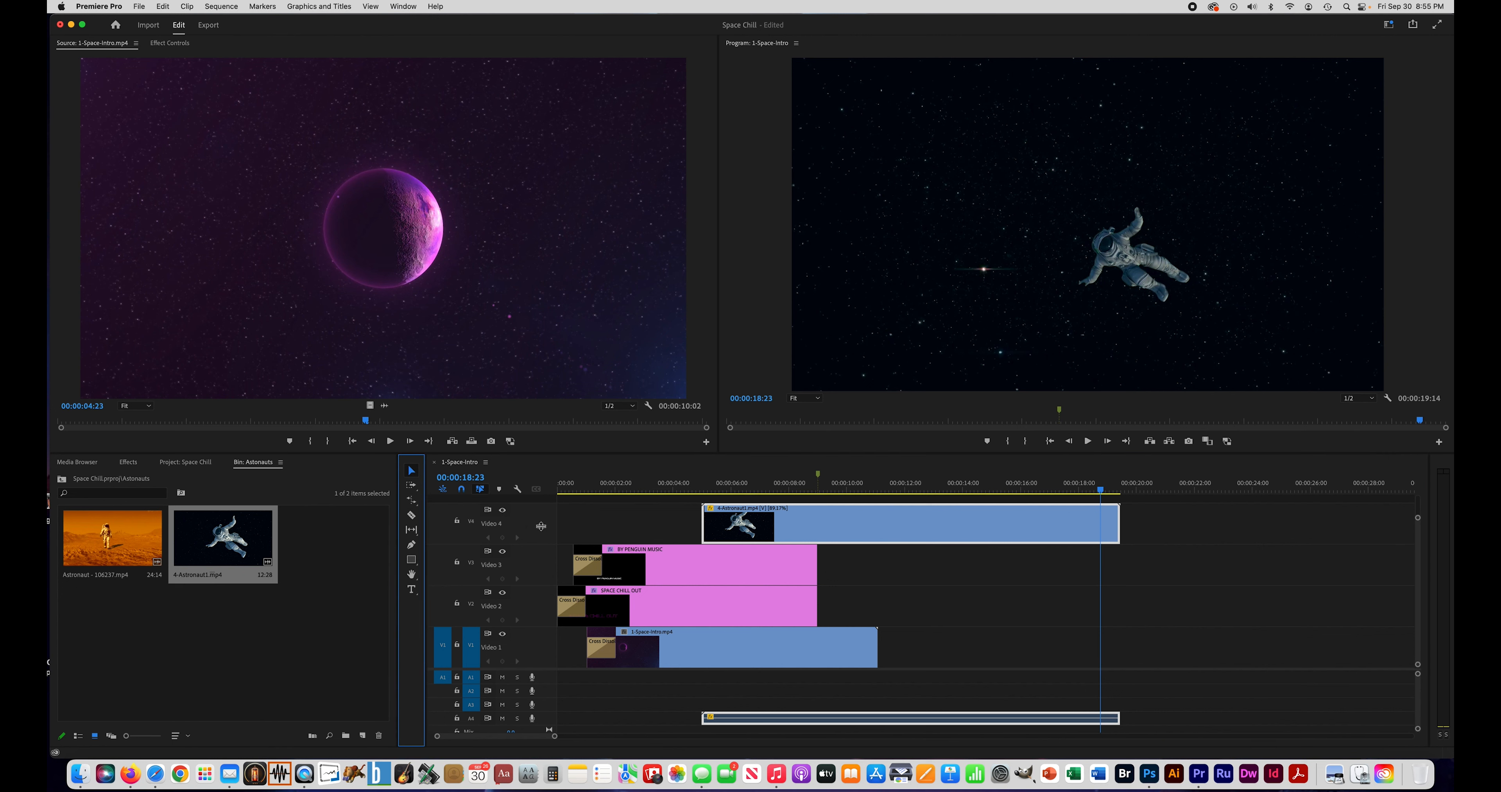
{"action": "left_click", "coordinate": [692, 583]}
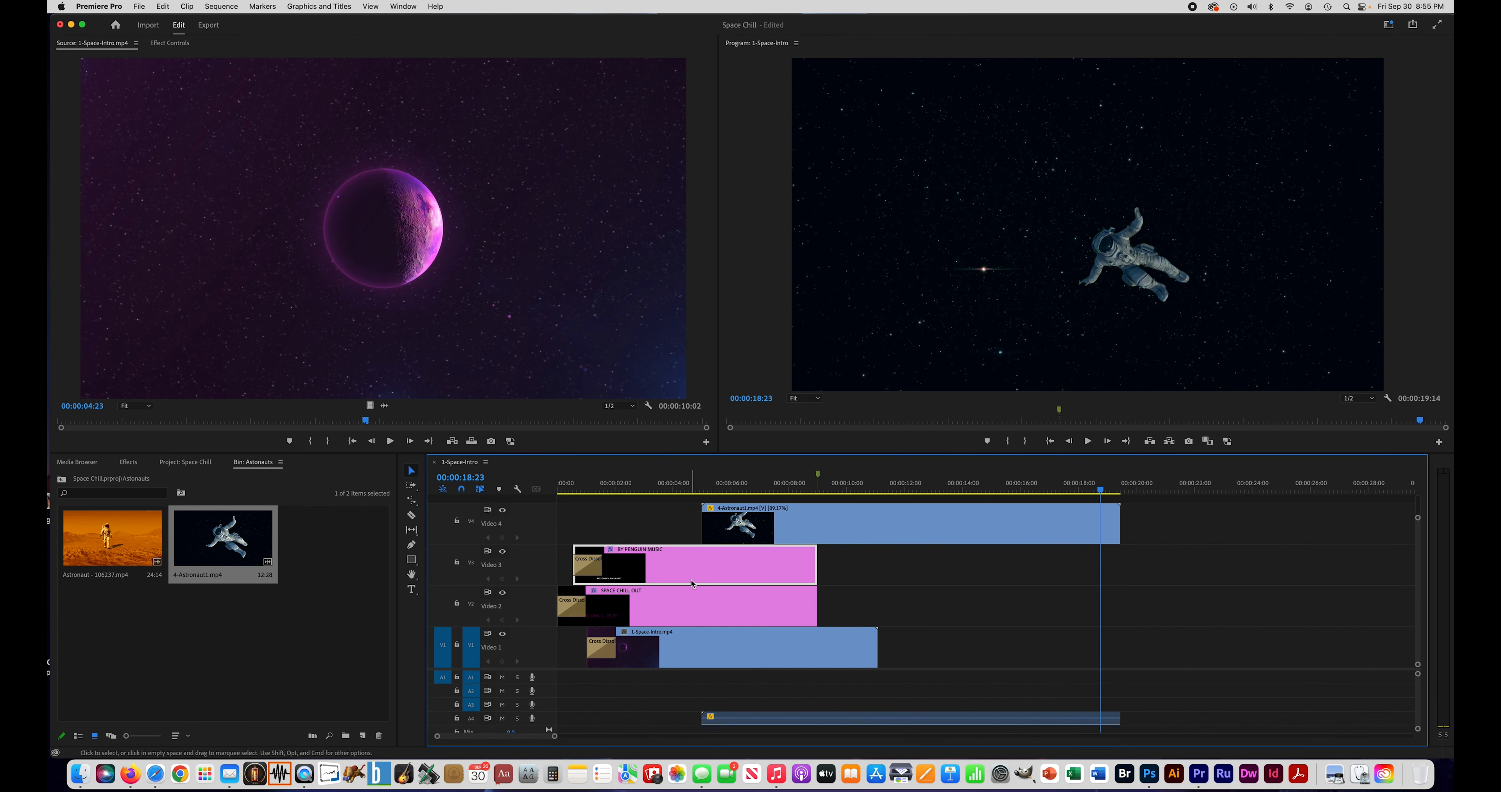
{"action": "left_click", "coordinate": [678, 609], "text": "shift"}
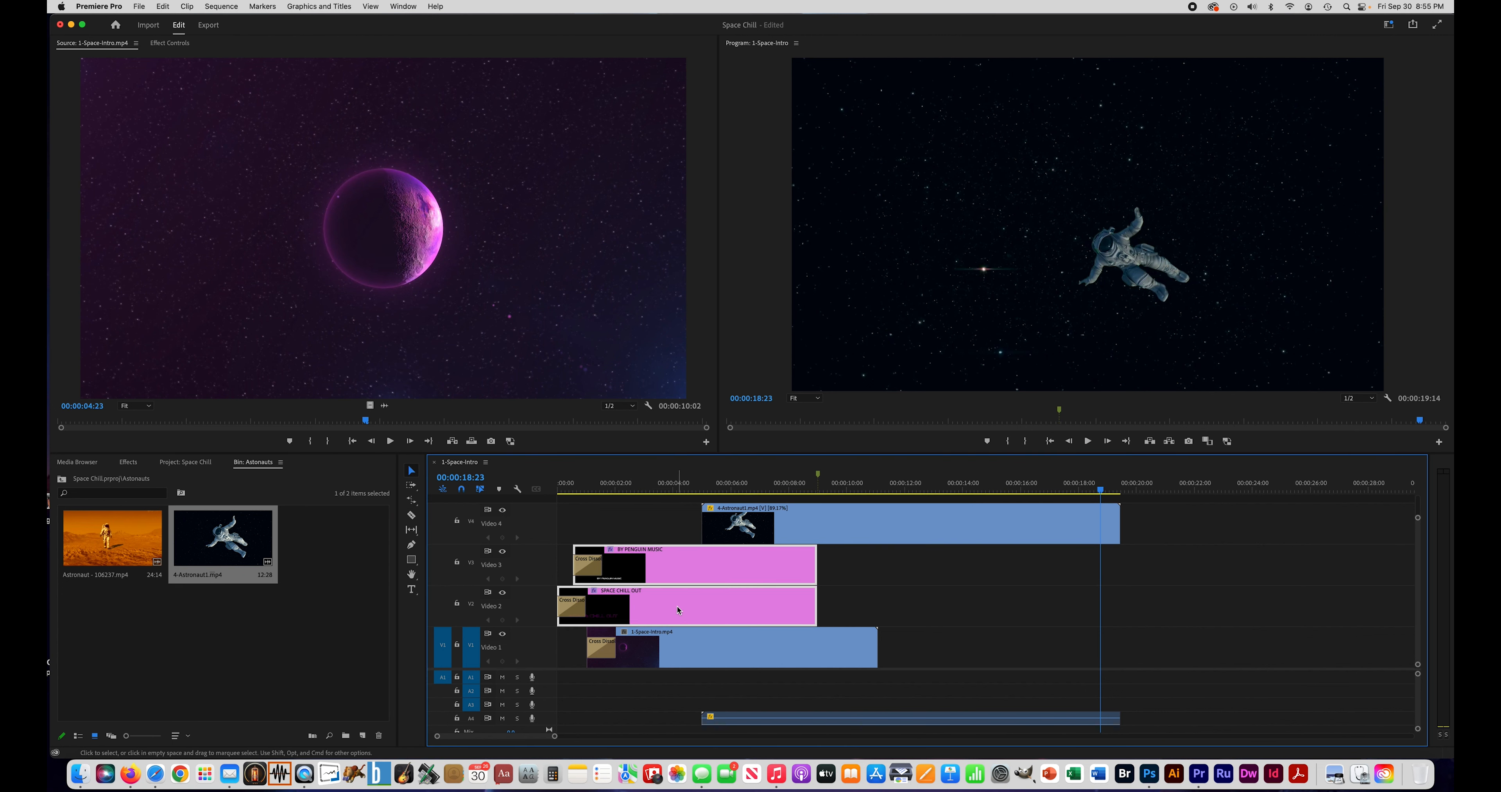
{"action": "left_click_drag", "start_coordinate": [678, 609], "coordinate": [678, 496]}
{"action": "left_click_drag", "start_coordinate": [854, 535], "coordinate": [853, 601]}
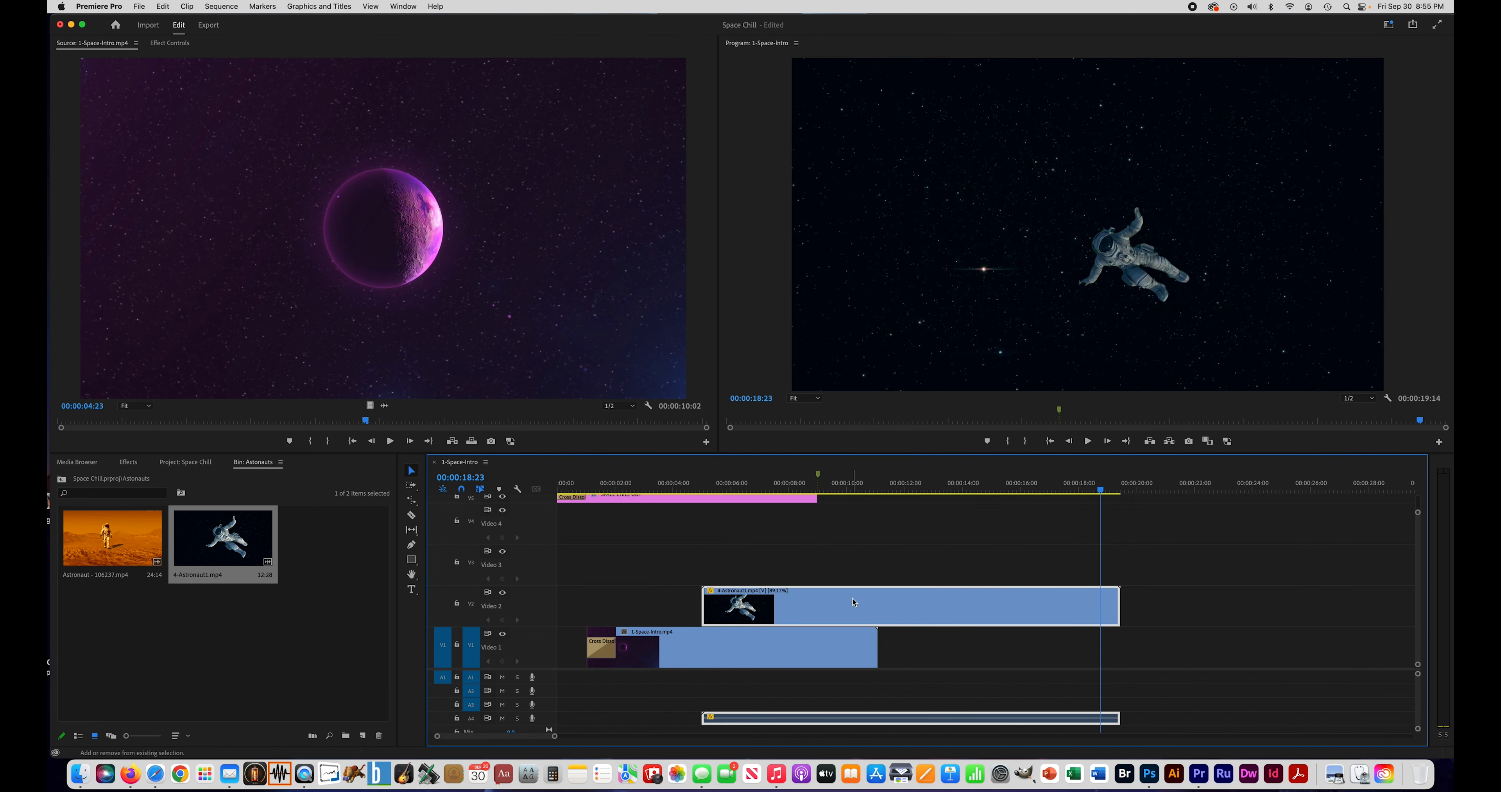
{"action": "scroll", "coordinate": [854, 603], "scroll_direction": "up", "scroll_amount": 2}
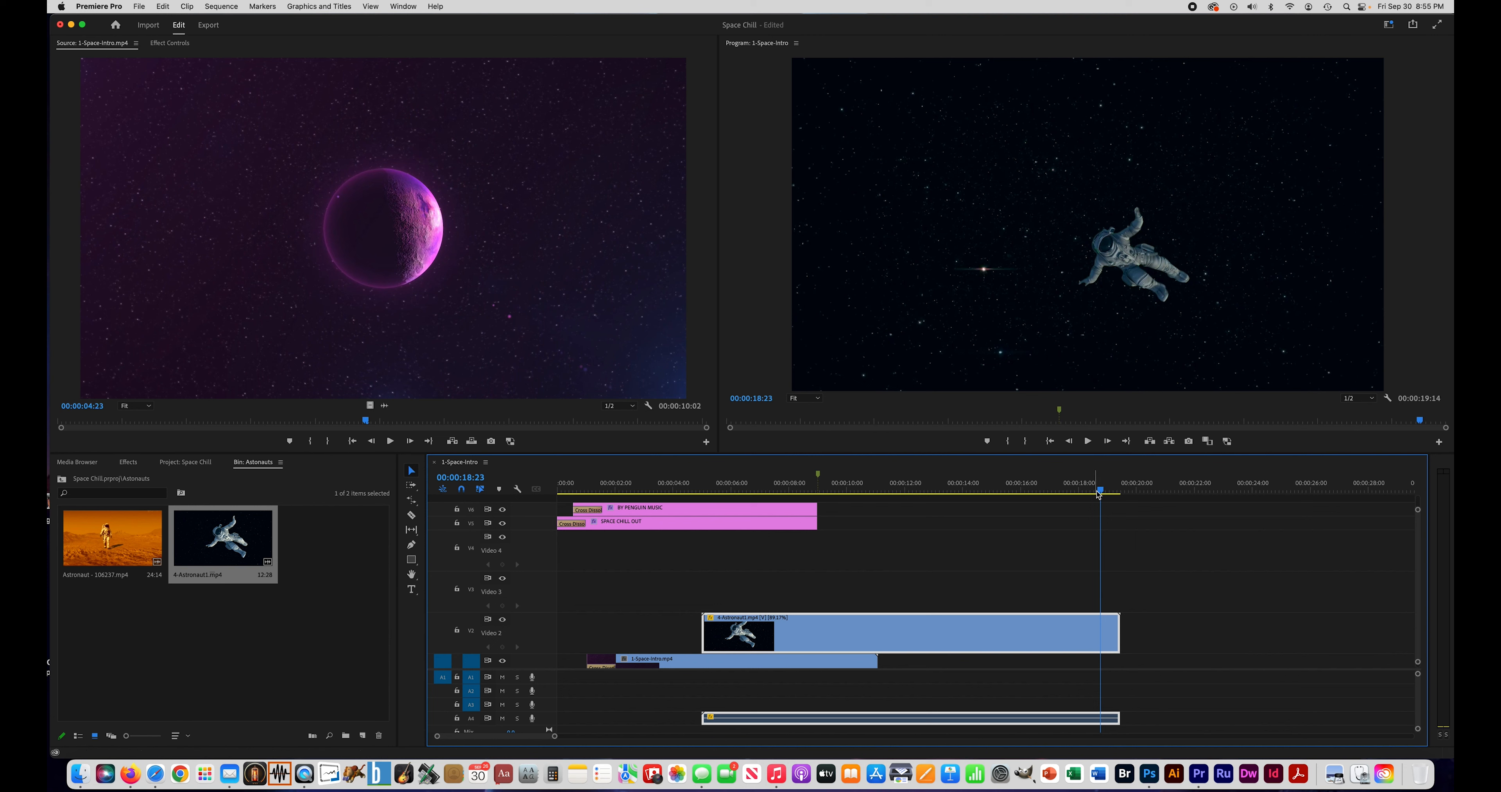
Go to 00:00:05:20 and apply the Ultra Key video effect to the astronaut clip
{"action": "left_click_drag", "start_coordinate": [1095, 491], "coordinate": [721, 523]}
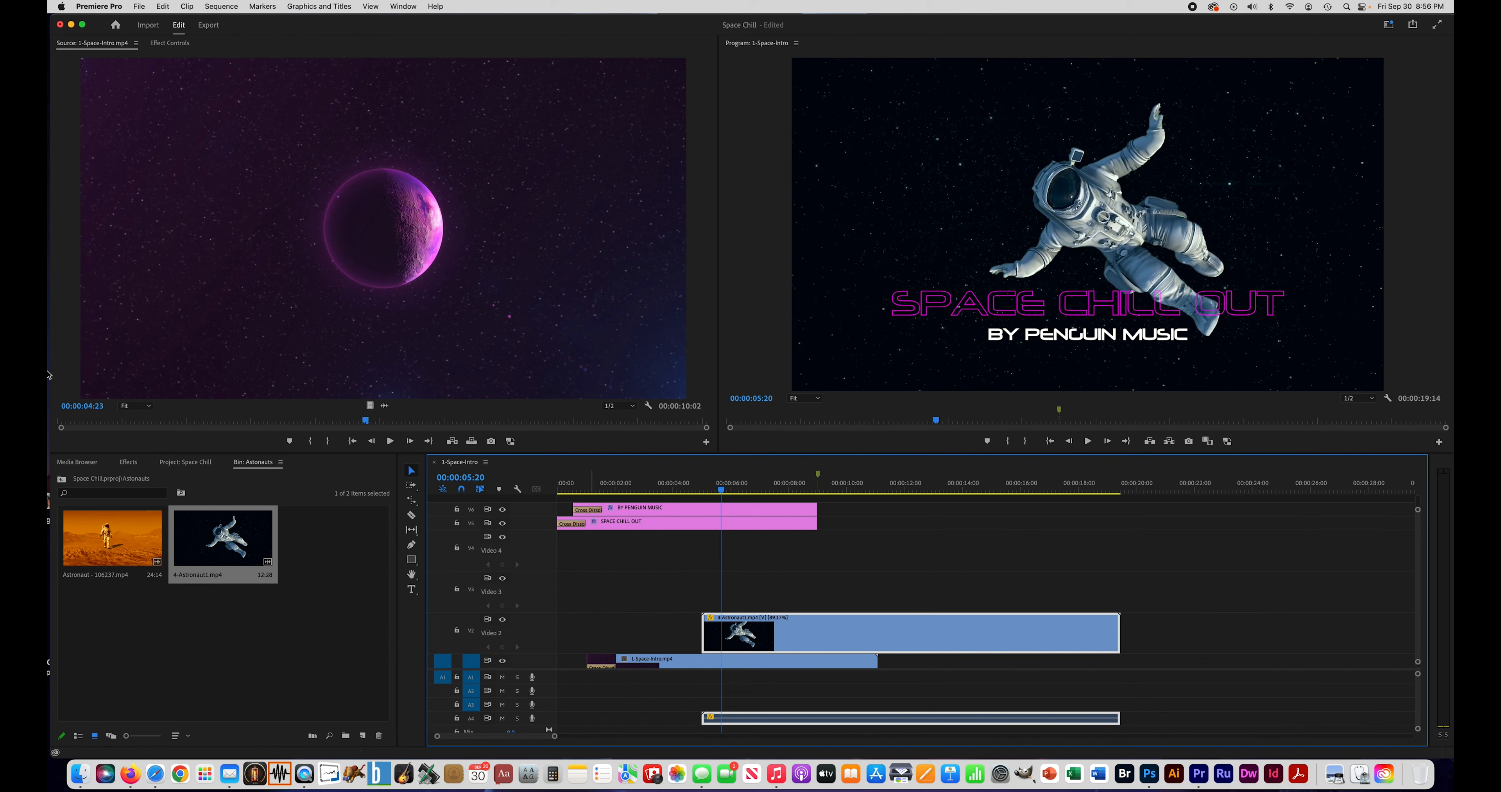
{"action": "left_click", "coordinate": [129, 463]}
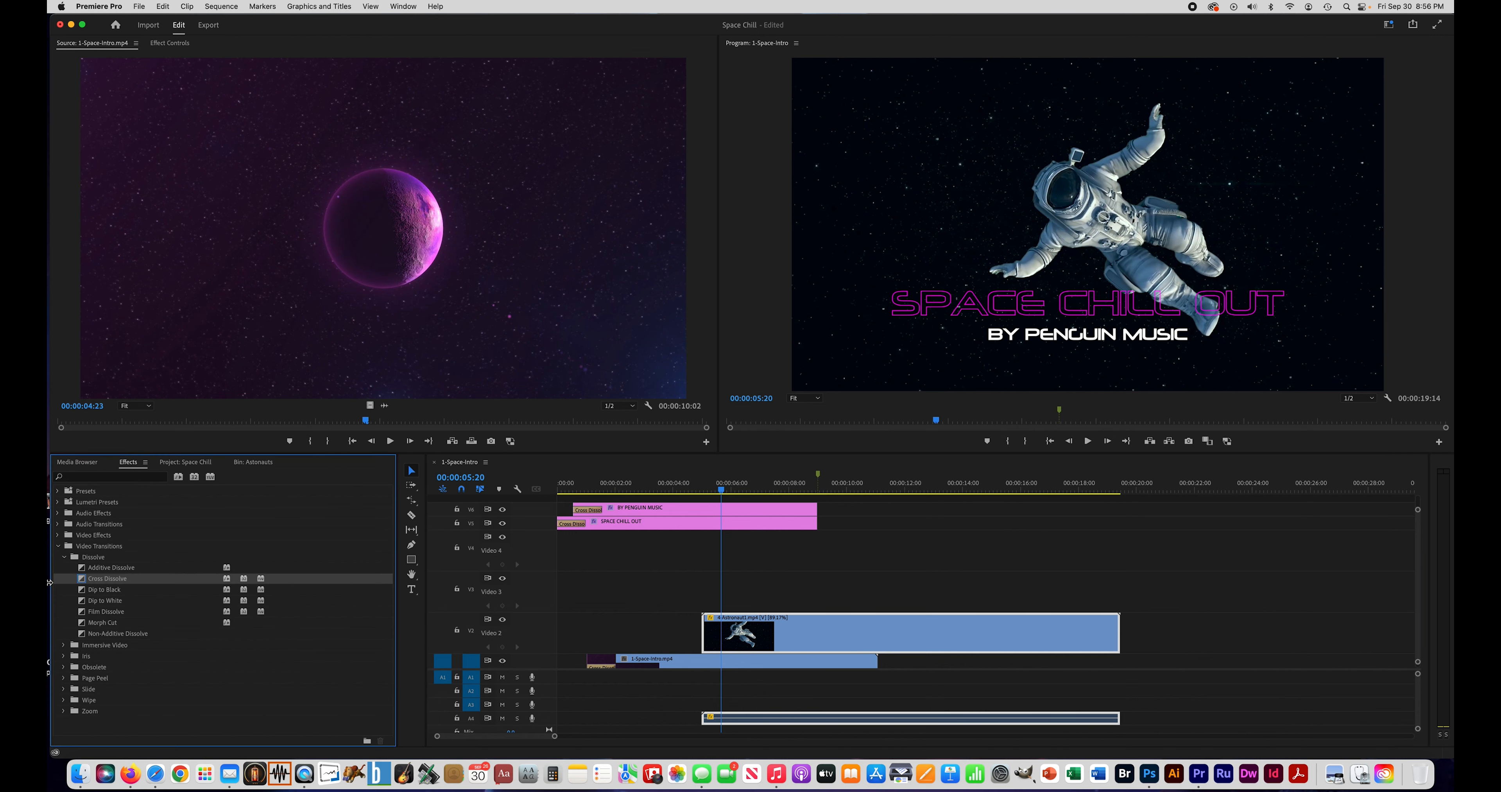
{"action": "left_click", "coordinate": [57, 548]}
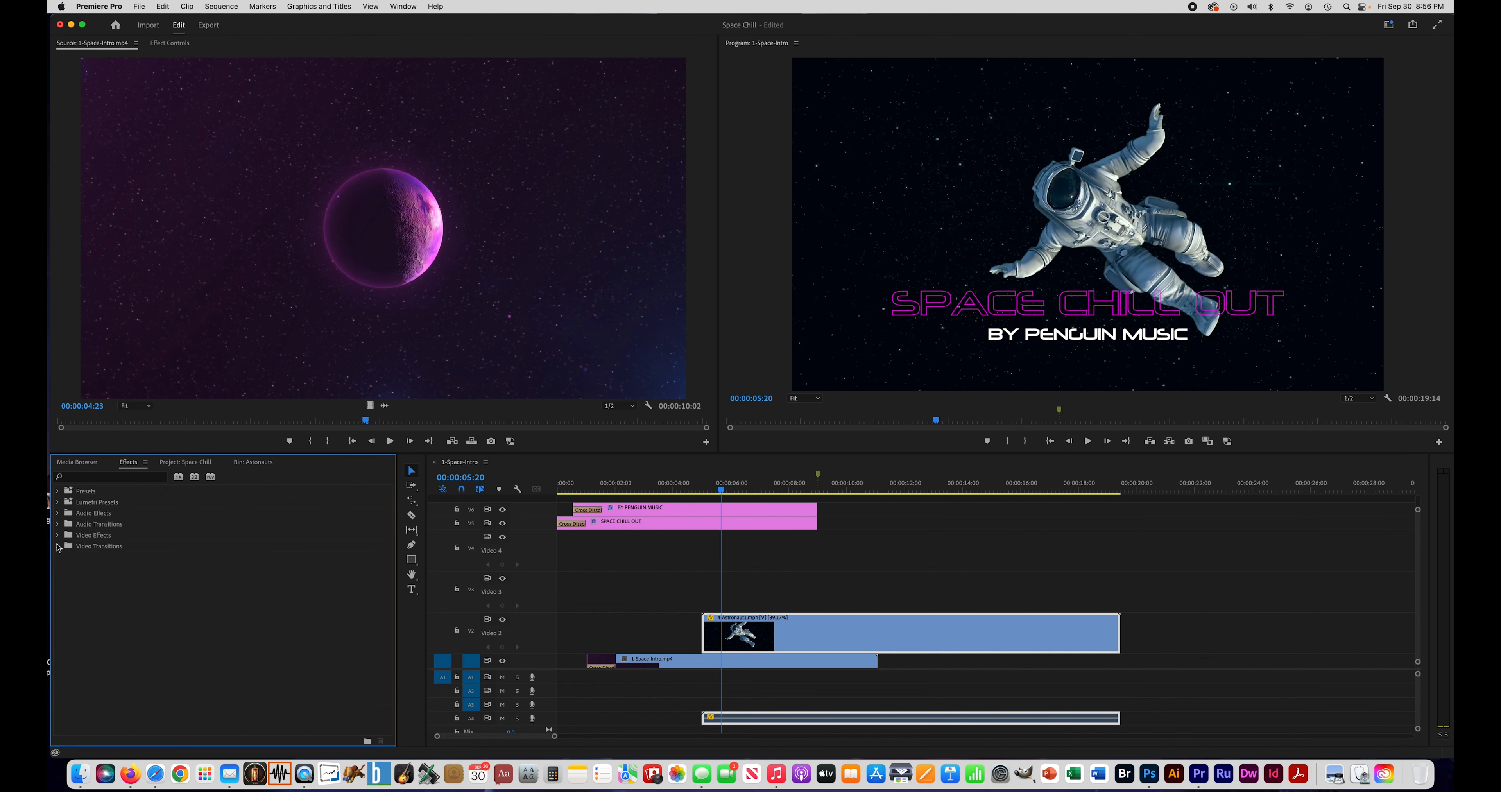
{"action": "left_click", "coordinate": [58, 535]}
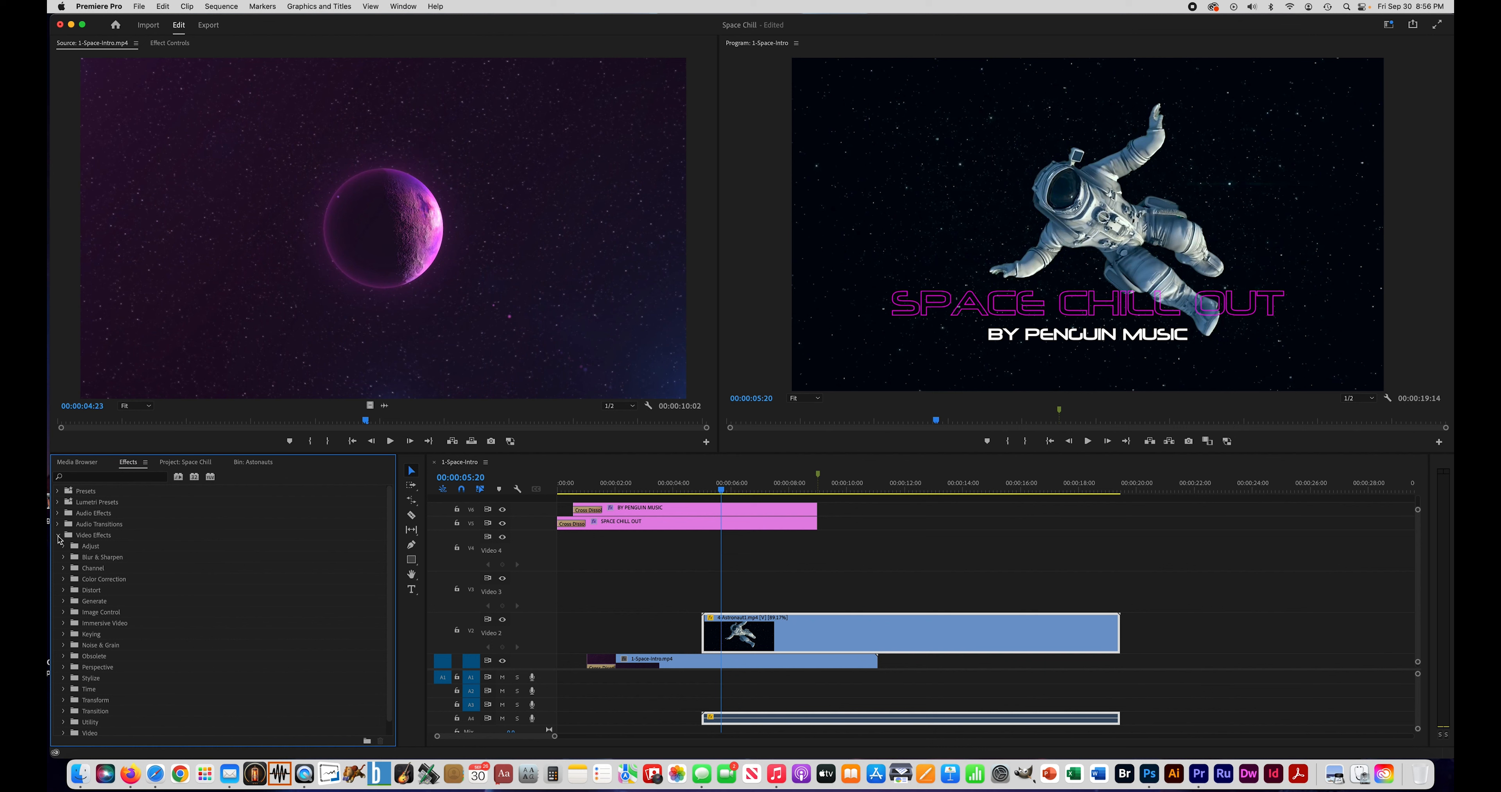
{"action": "left_click", "coordinate": [63, 634]}
{"action": "left_click", "coordinate": [100, 691]}
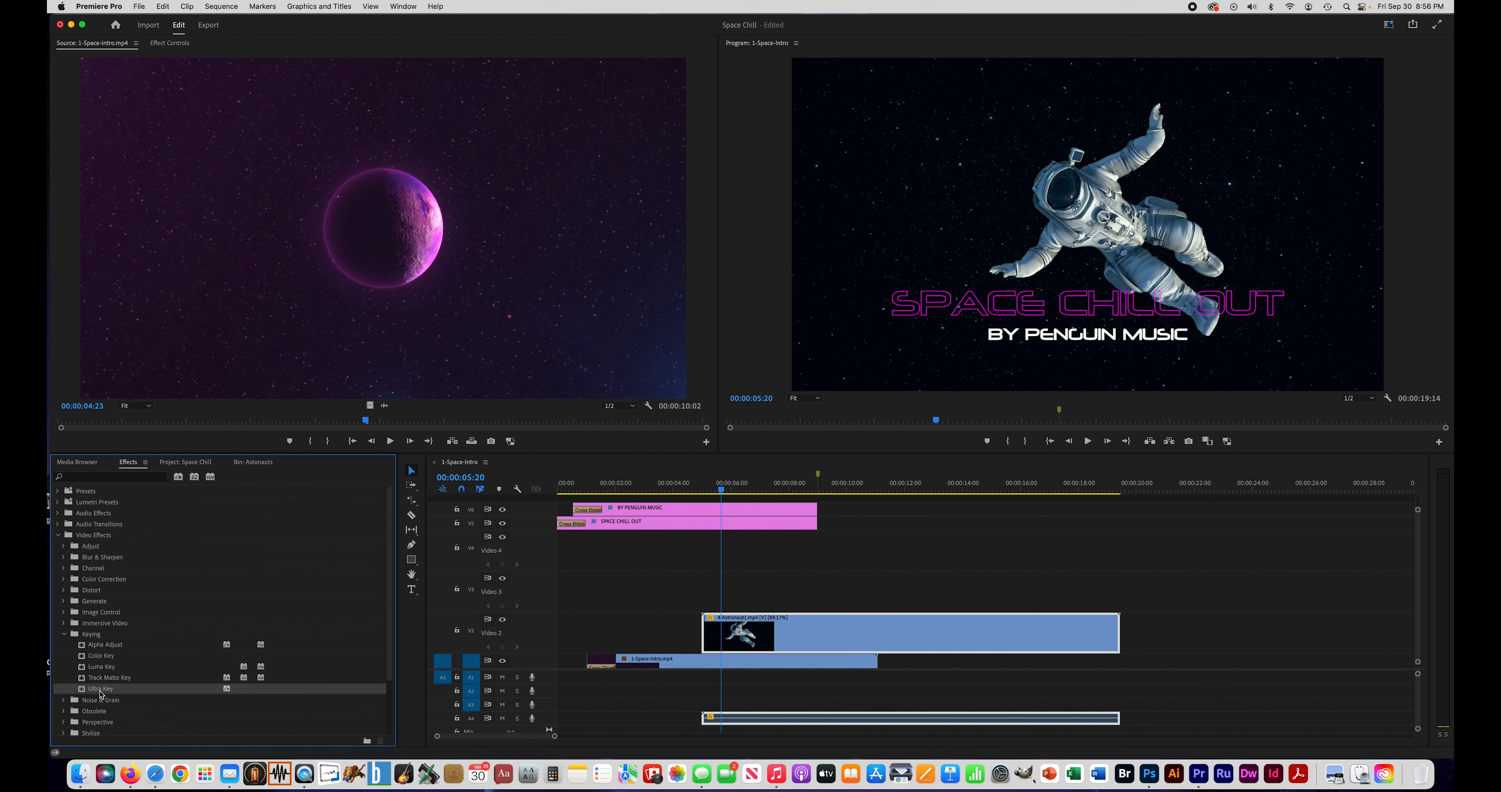
{"action": "left_click_drag", "start_coordinate": [104, 692], "coordinate": [771, 643]}
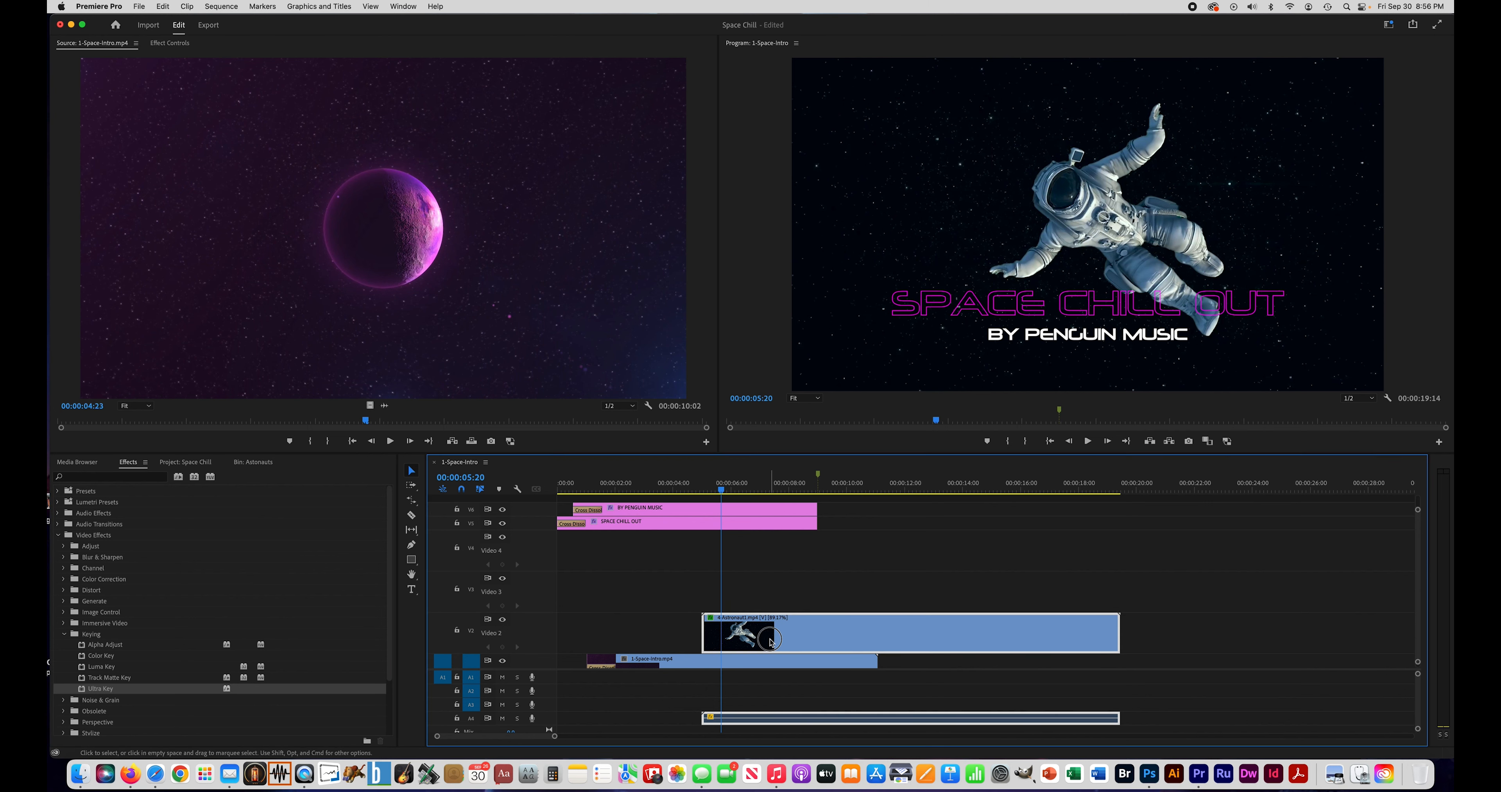
Sample the dark space background beside the astronaut as the Ultra Key color
{"action": "double_click", "coordinate": [803, 633]}
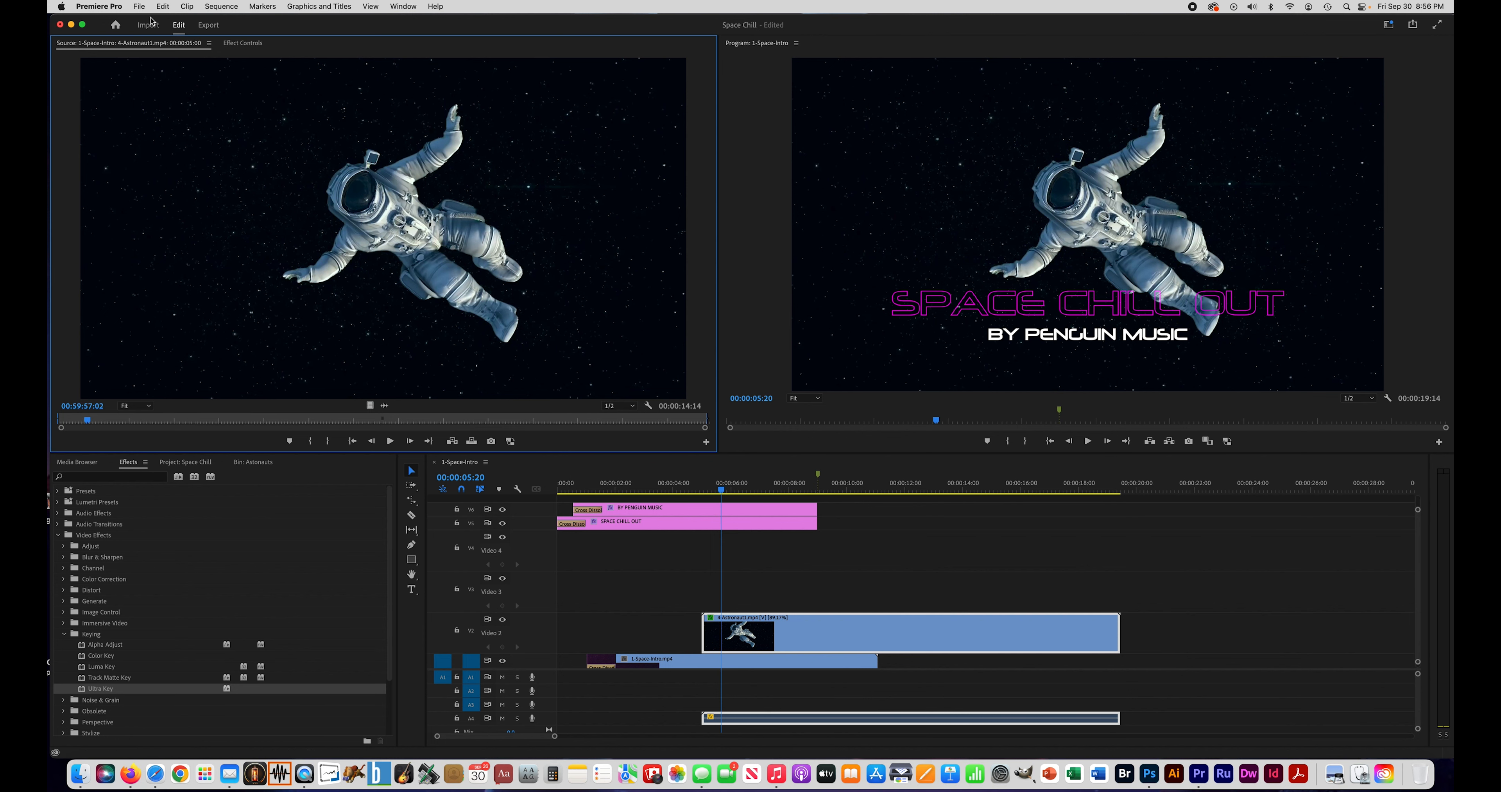
{"action": "left_click", "coordinate": [238, 47]}
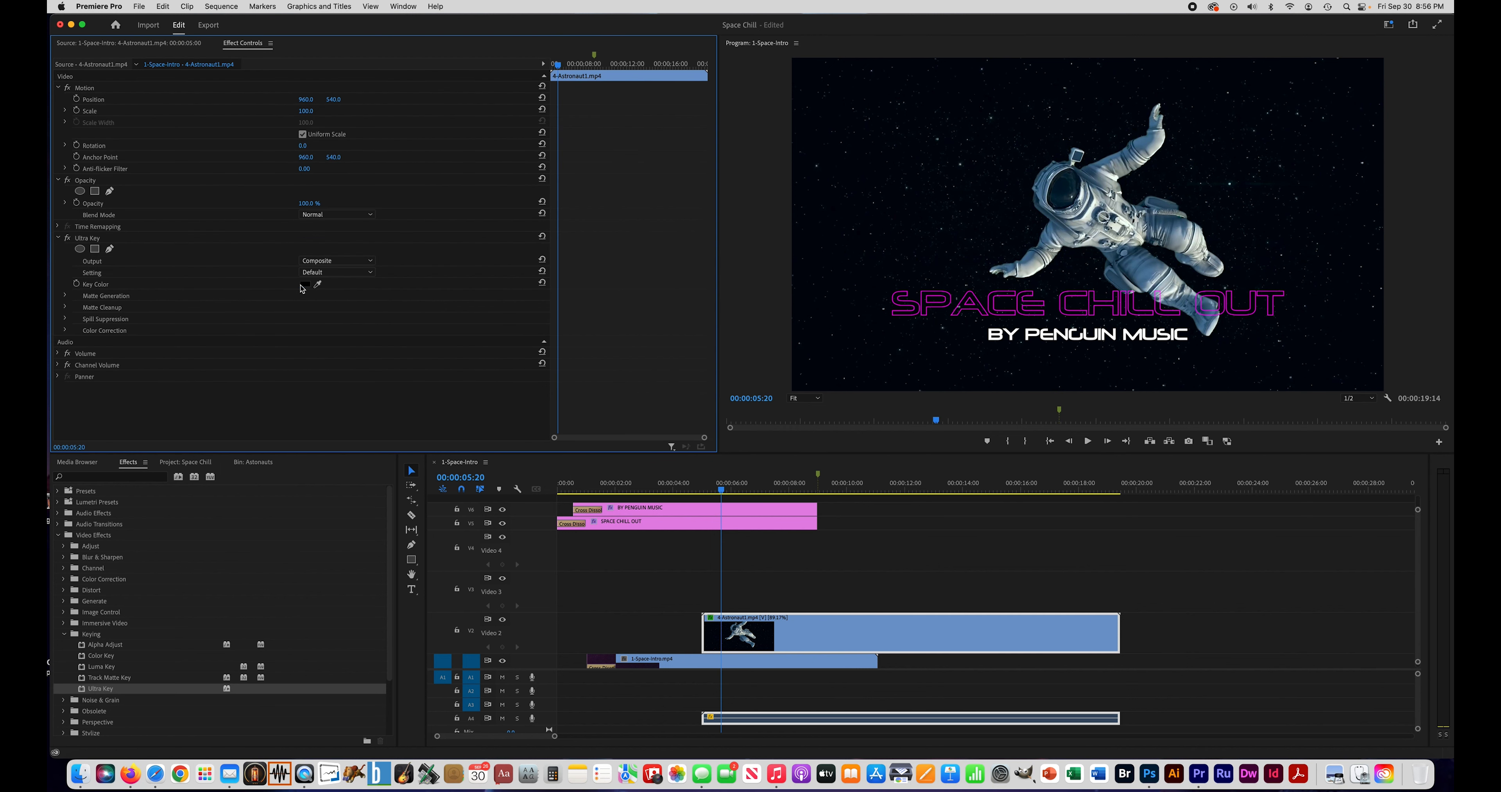
{"action": "left_click", "coordinate": [319, 286]}
{"action": "left_click", "coordinate": [875, 277]}
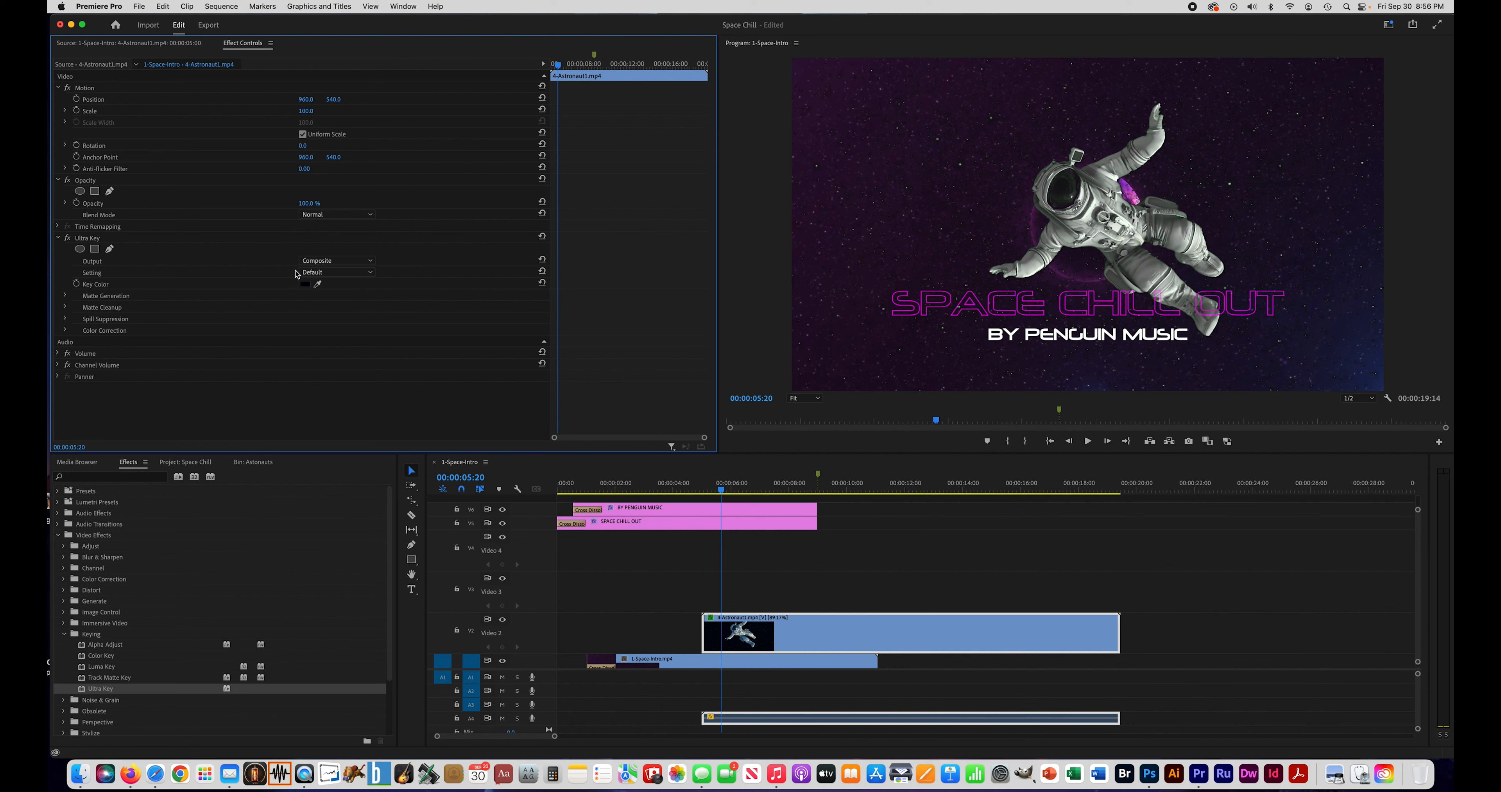
Refine the key with the Aggressive setting while viewing the Alpha Channel output, and return the output to Composite
{"action": "left_click", "coordinate": [313, 265]}
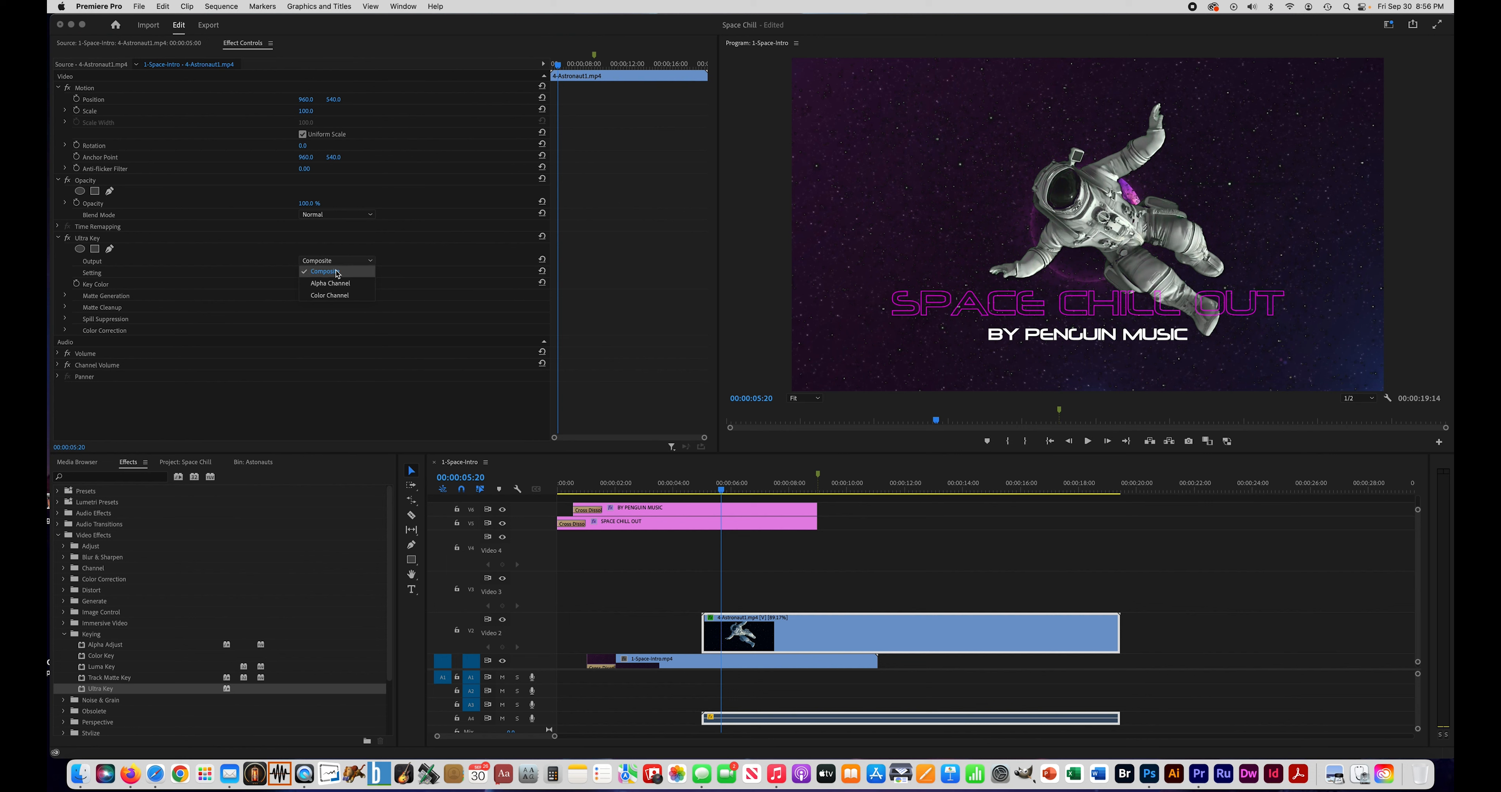
{"action": "left_click", "coordinate": [338, 282]}
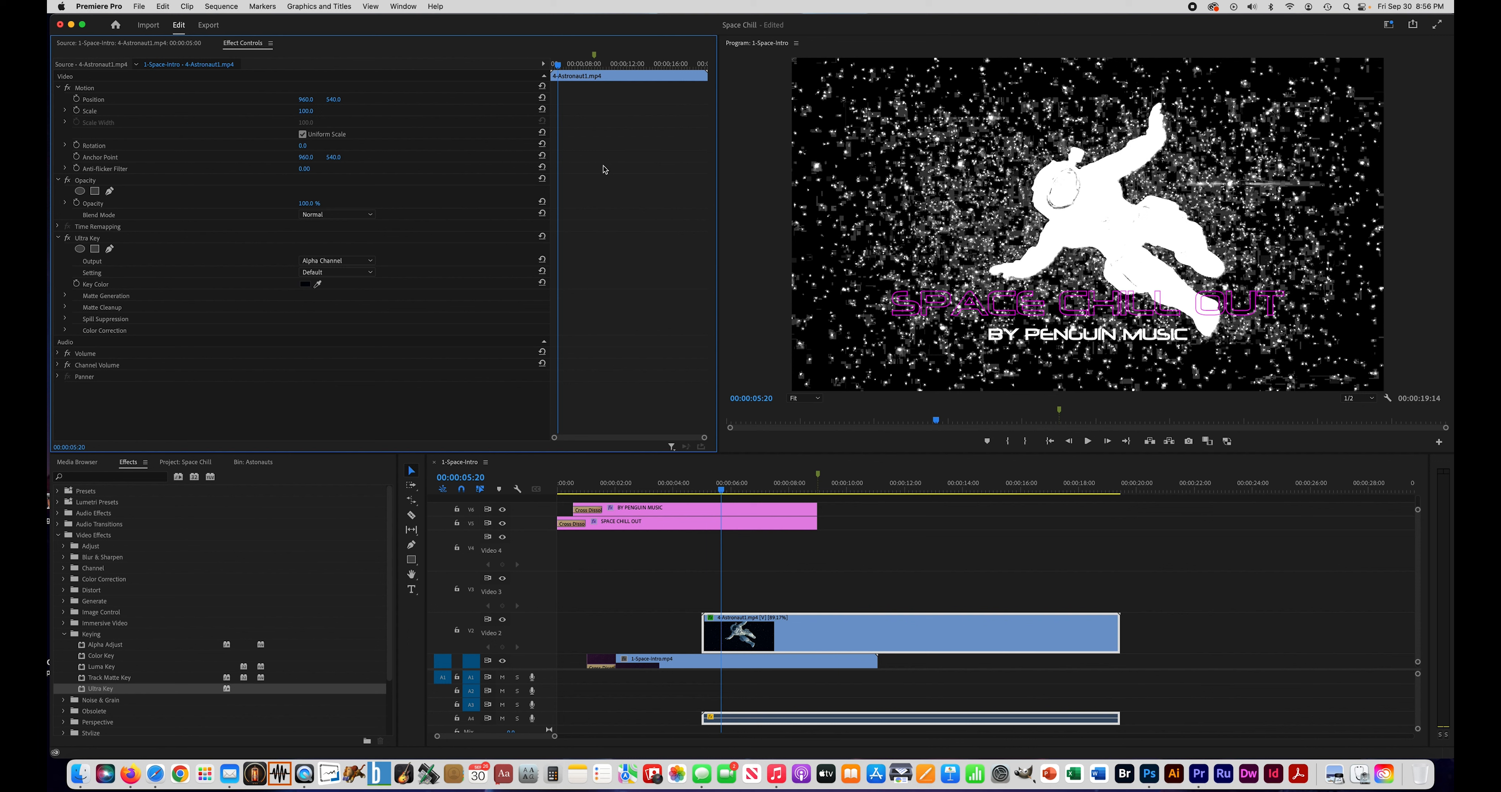
{"action": "left_click", "coordinate": [336, 278]}
{"action": "left_click", "coordinate": [337, 306]}
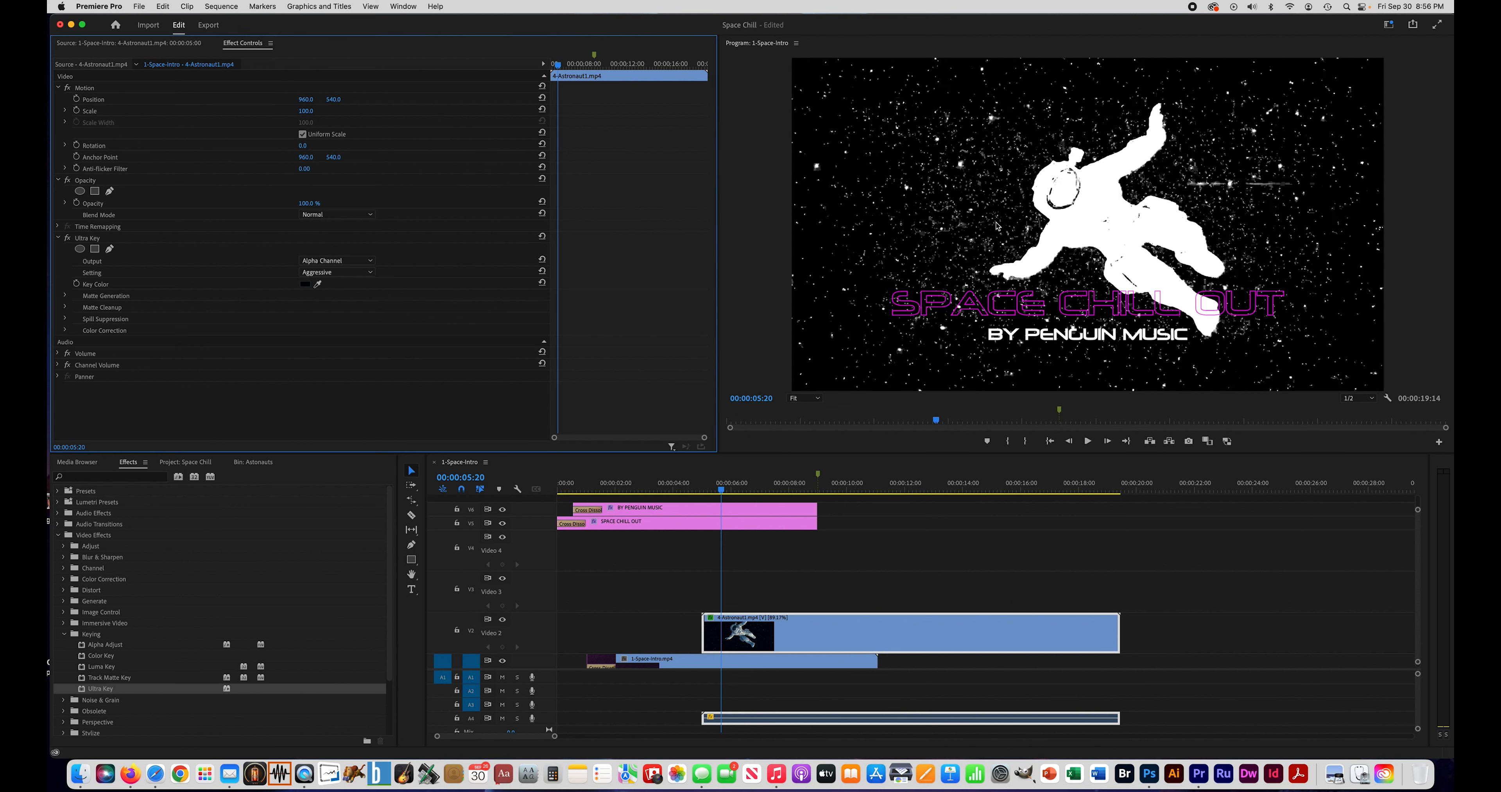
{"action": "left_click", "coordinate": [328, 263]}
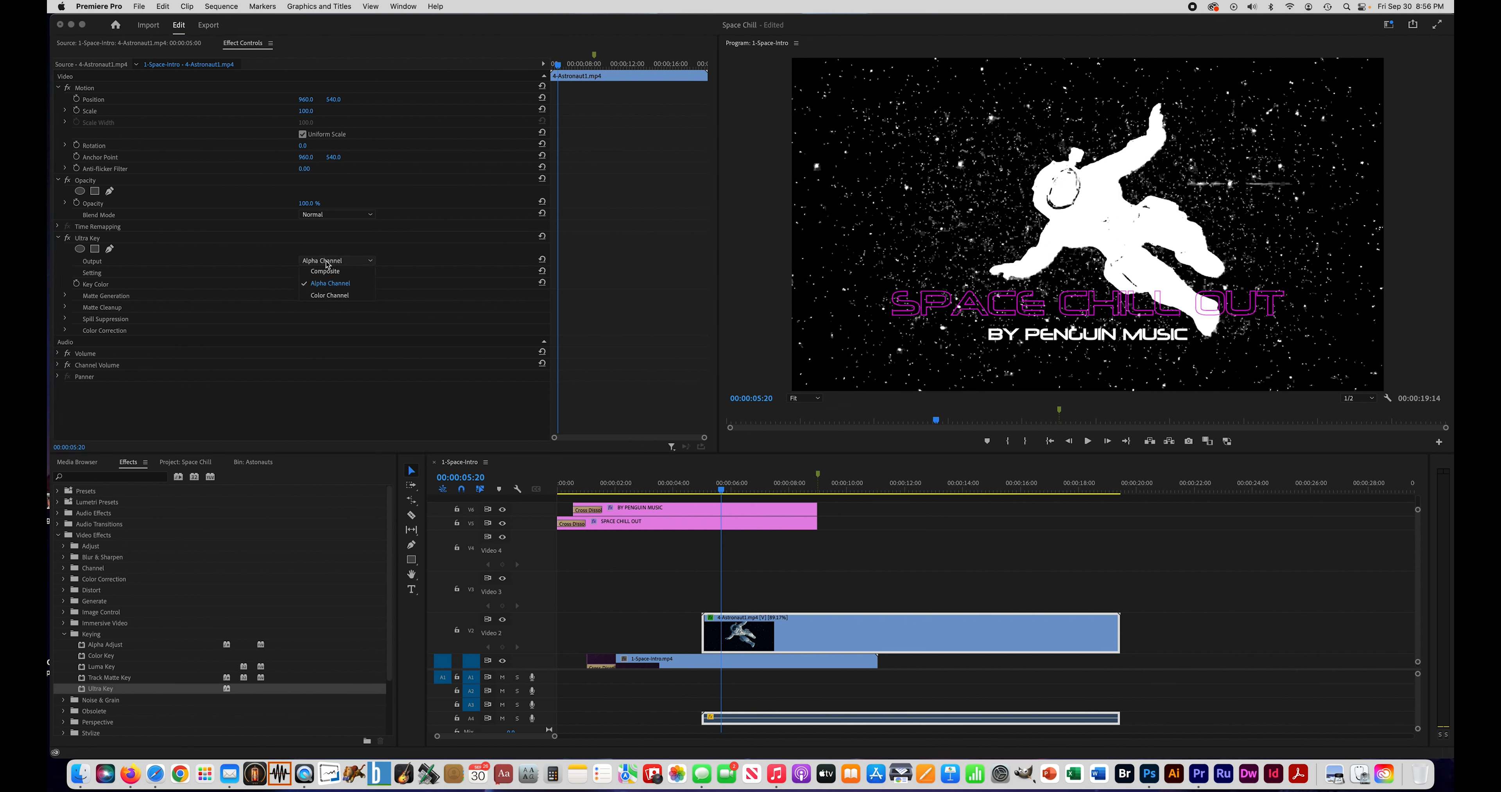
{"action": "left_click", "coordinate": [324, 272]}
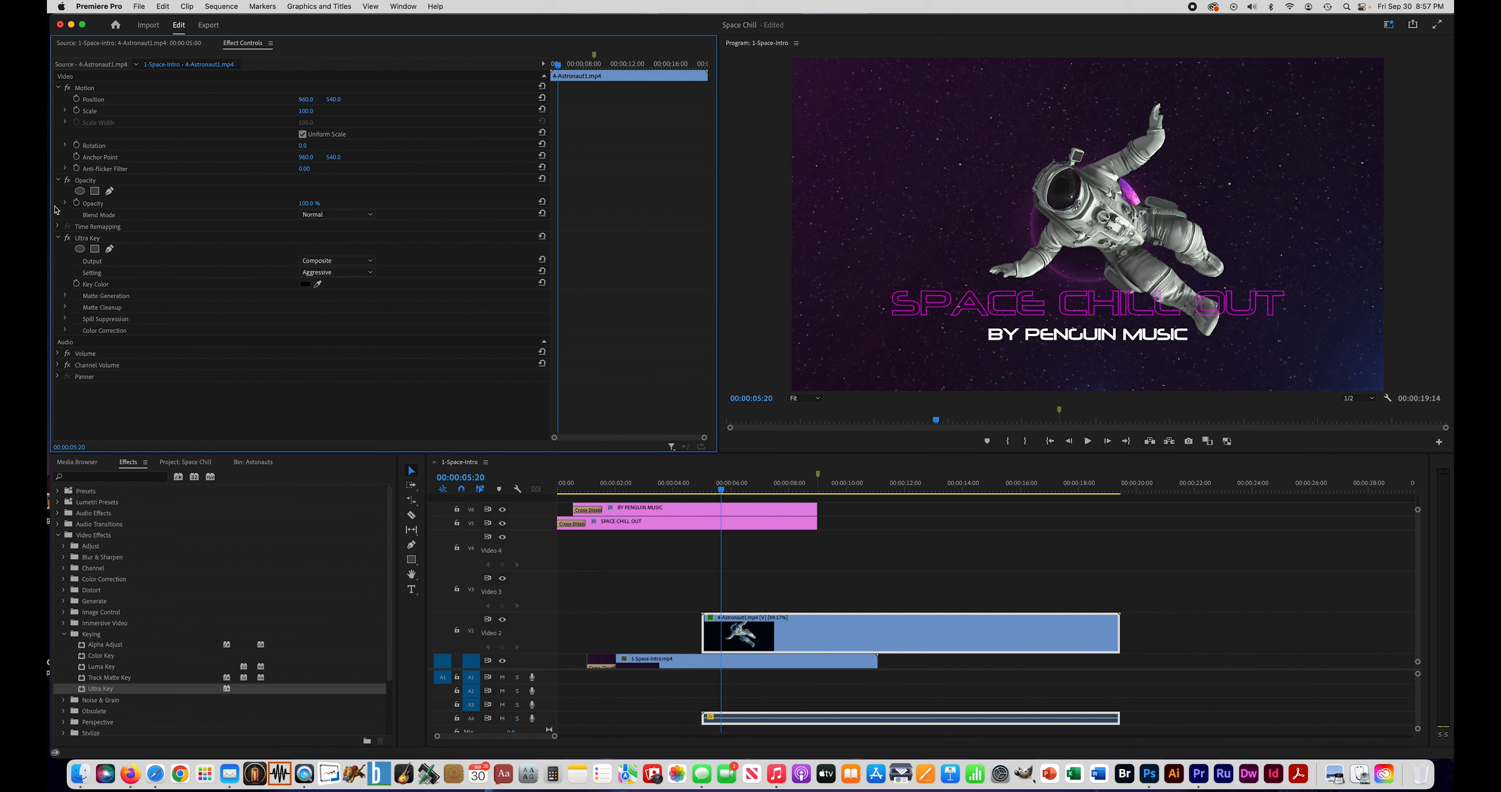
Set the astronaut clip's opacity blend mode to Screen
{"action": "left_click", "coordinate": [97, 206]}
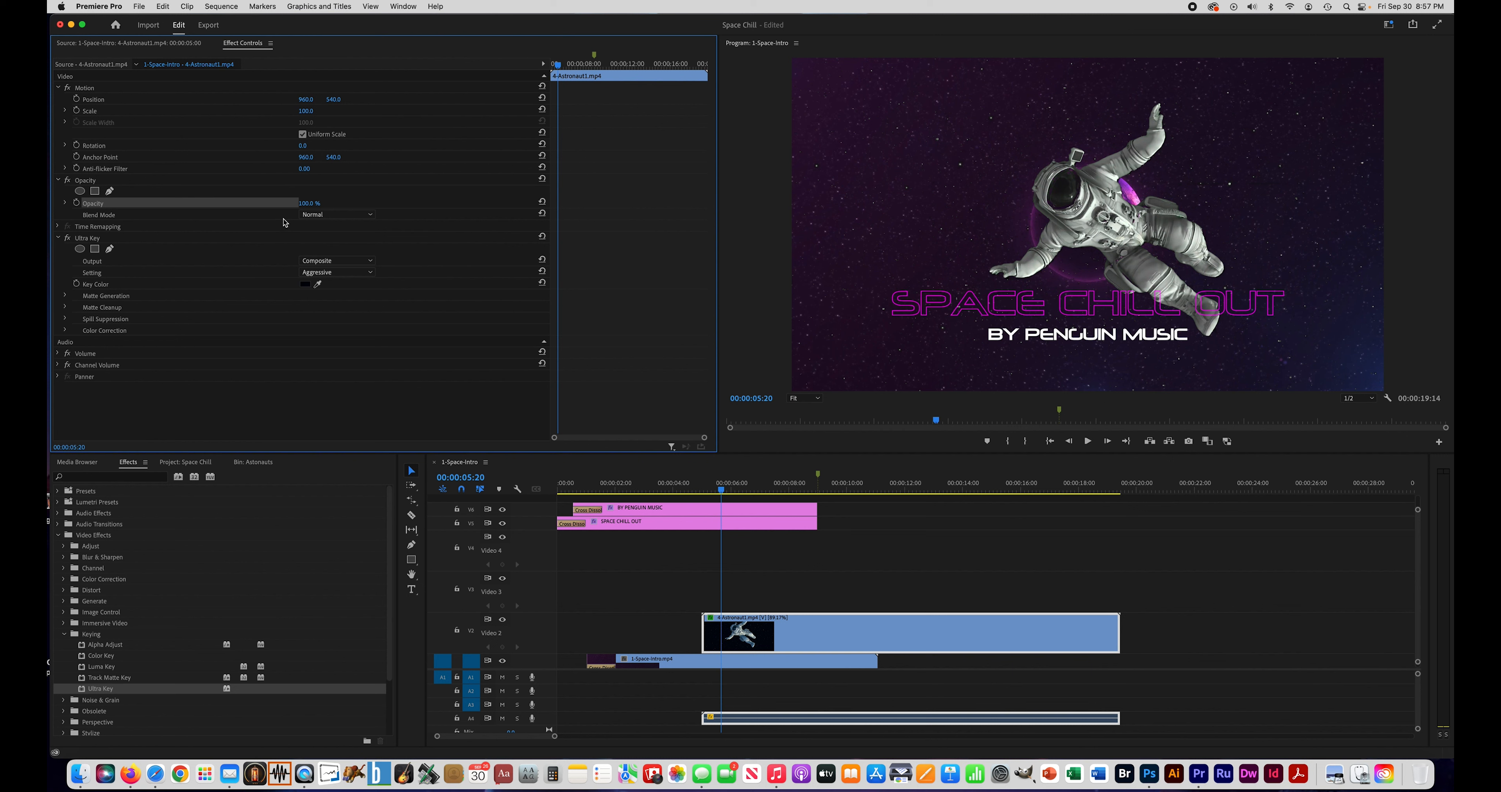
{"action": "left_click", "coordinate": [315, 218]}
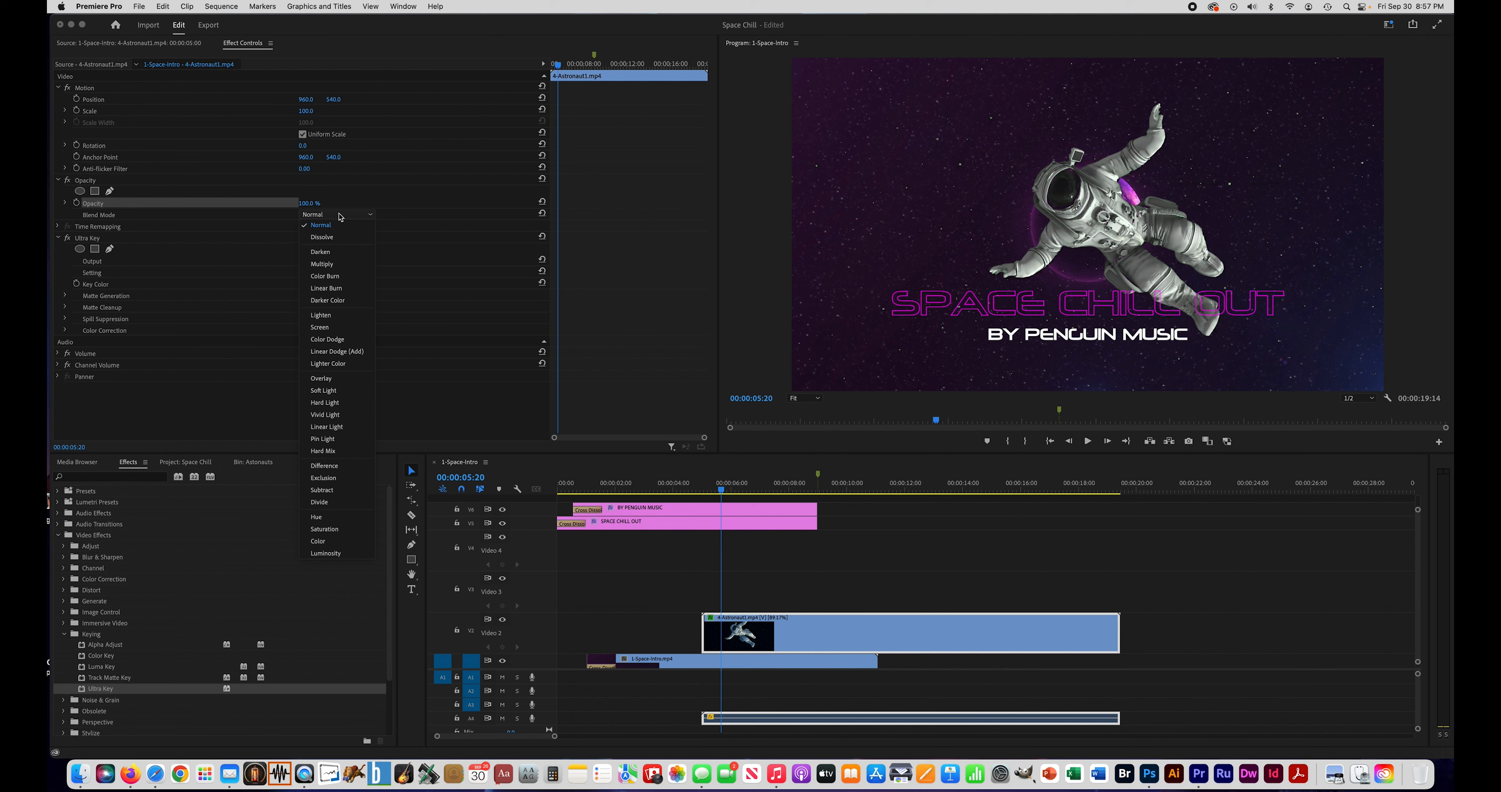
{"action": "left_click", "coordinate": [339, 328]}
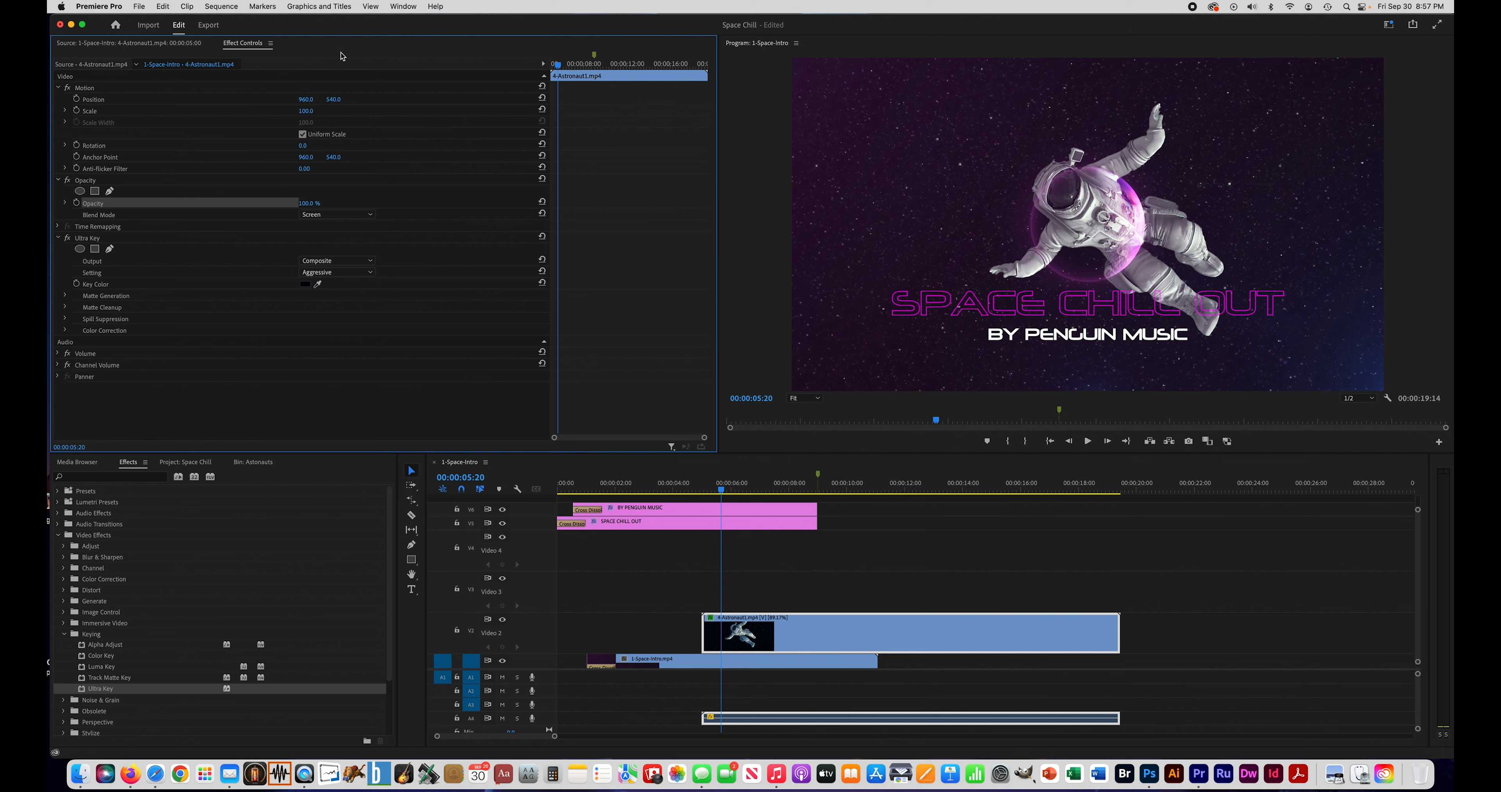
Reposition the astronaut clip to about 772, 330 so it floats above the titles, and preview the sequence from 00:00:03:12
{"action": "left_click", "coordinate": [91, 101]}
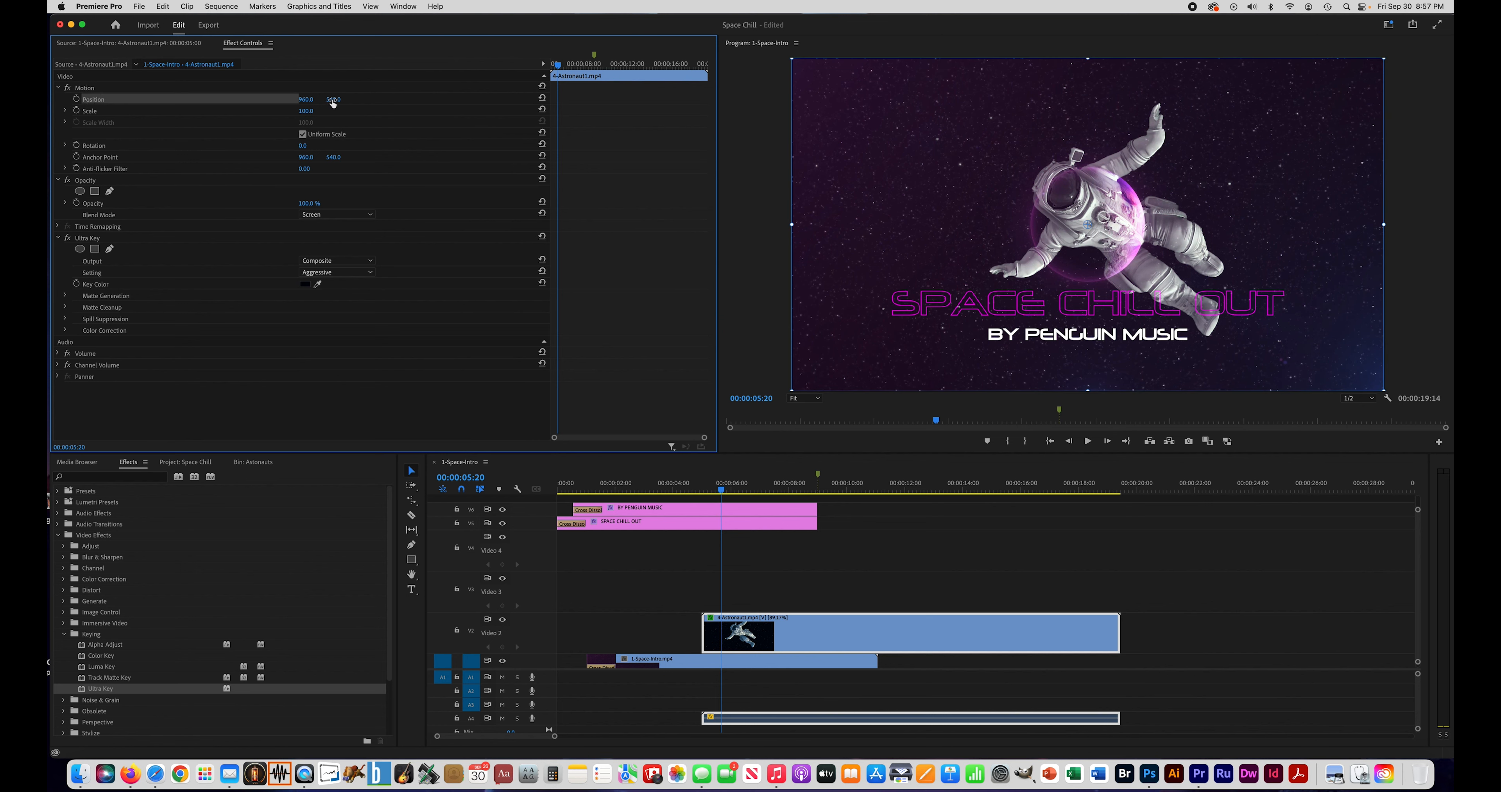
{"action": "left_click_drag", "start_coordinate": [333, 100], "coordinate": [215, 100]}
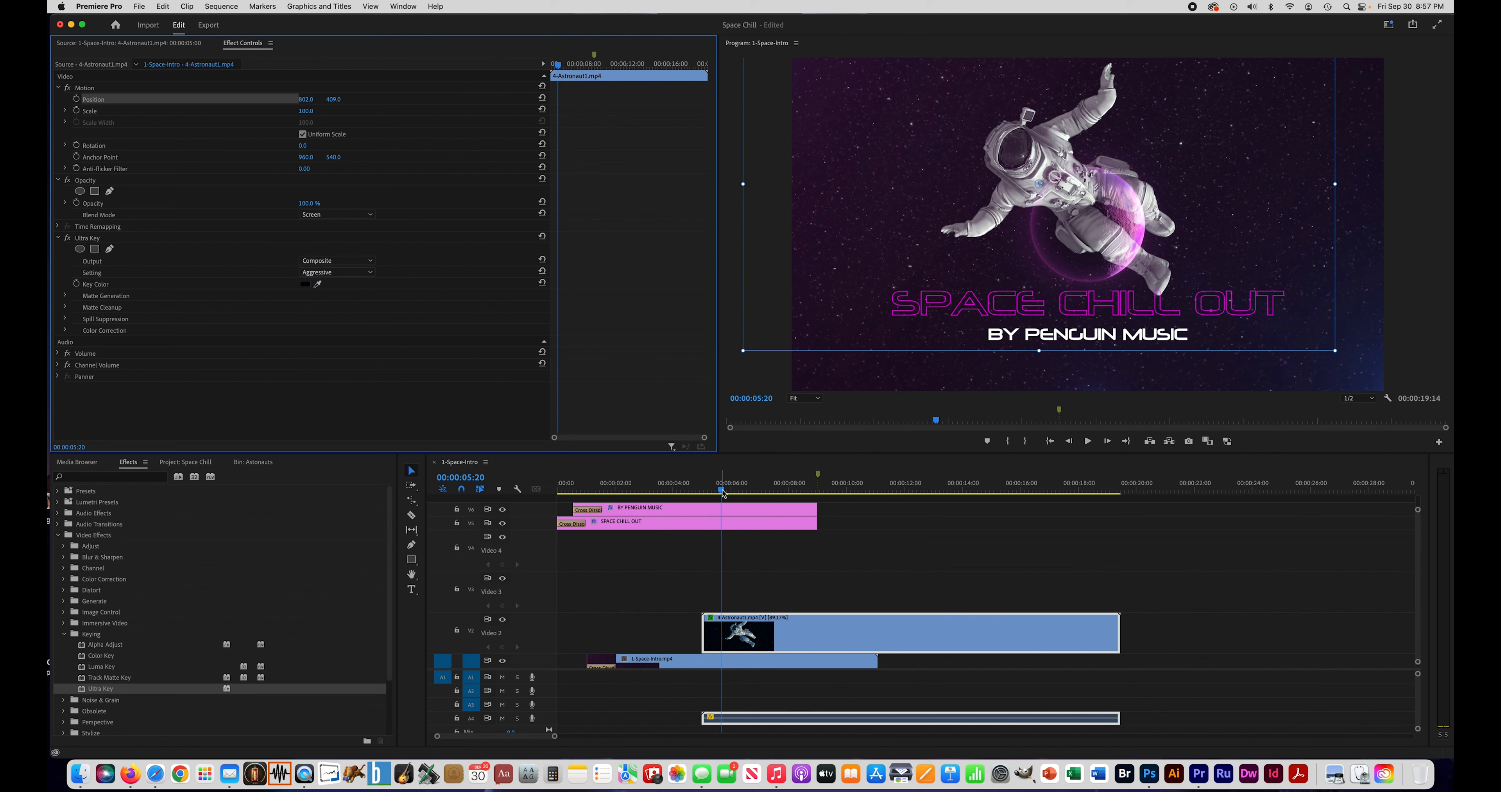
{"action": "left_click_drag", "start_coordinate": [723, 492], "coordinate": [750, 506]}
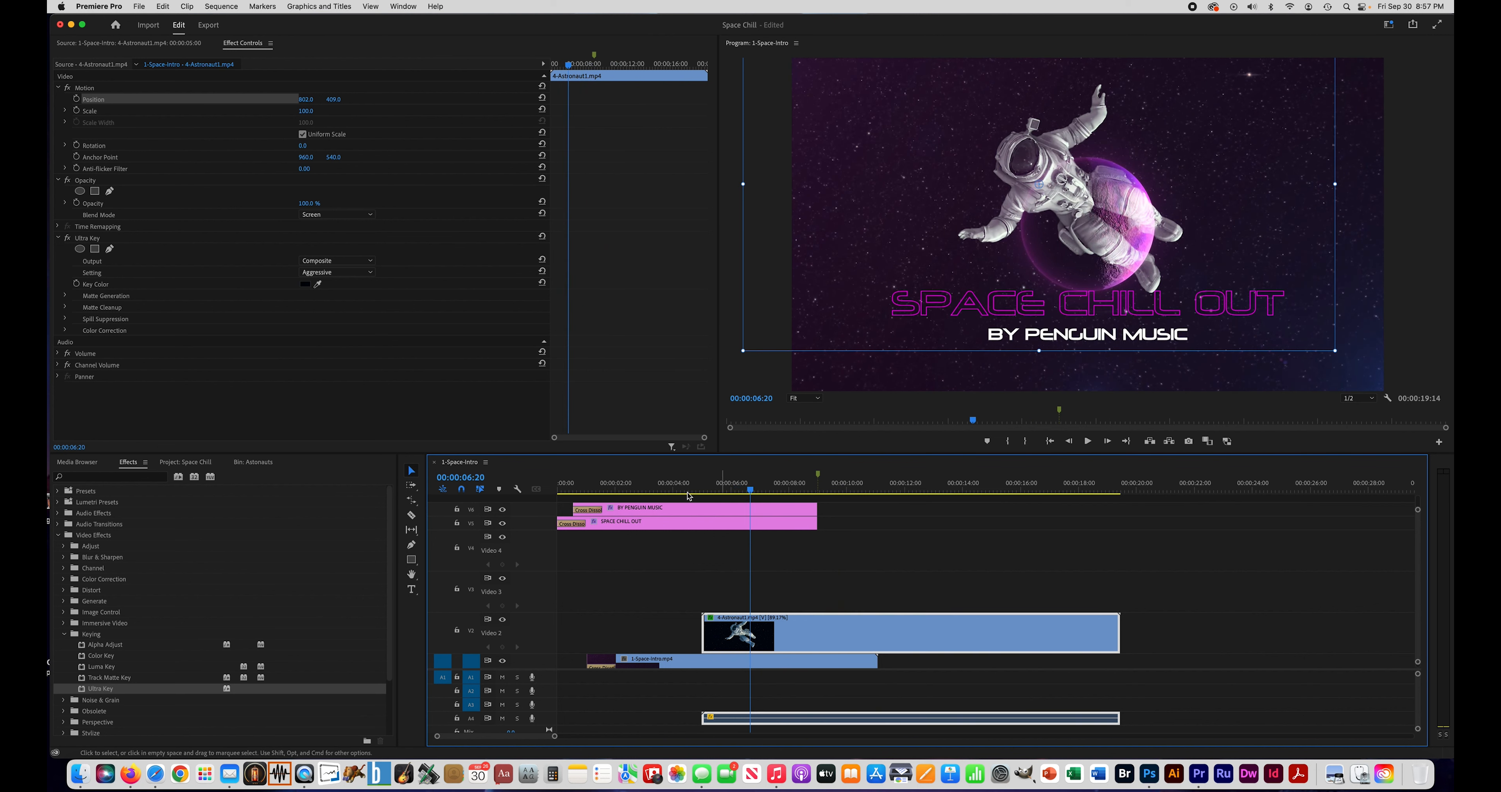
{"action": "left_click_drag", "start_coordinate": [334, 99], "coordinate": [288, 99]}
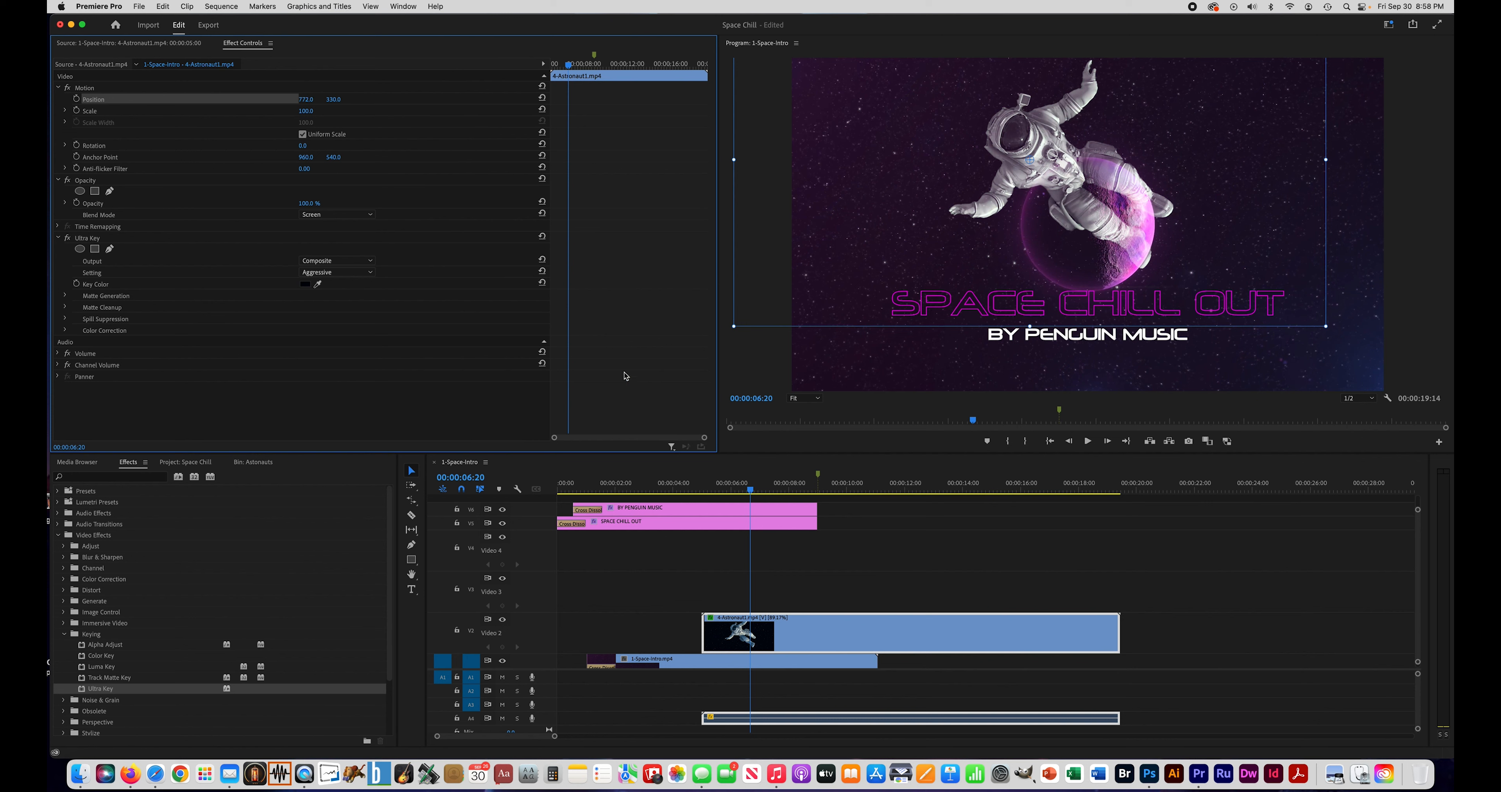
{"action": "left_click_drag", "start_coordinate": [751, 491], "coordinate": [656, 492]}
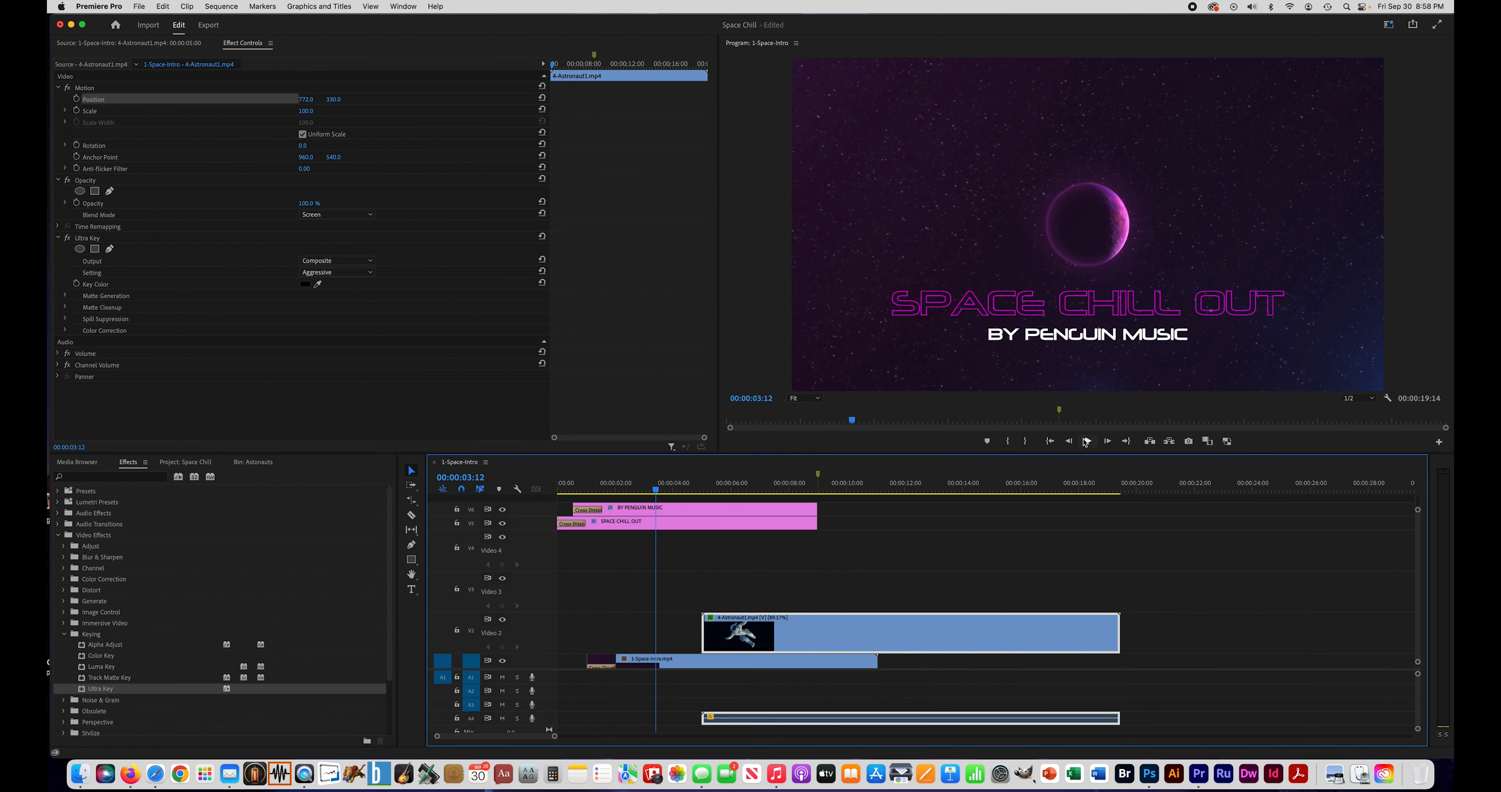
{"action": "left_click", "coordinate": [1087, 441]}
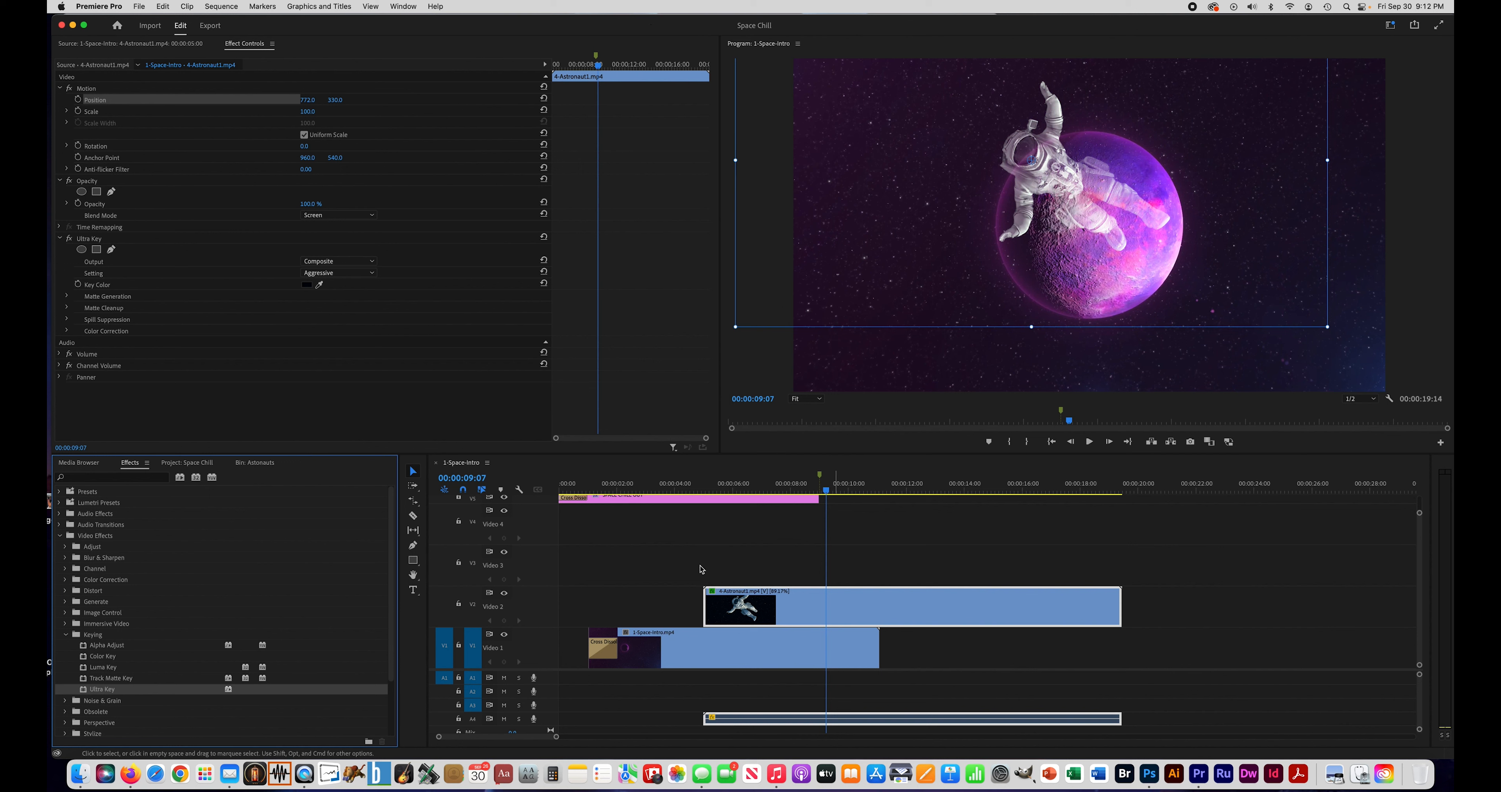
Switch to the Space Chill Storyboard in Firefox, check the timing on slide 4, and return to Premiere Pro
{"action": "left_click", "coordinate": [131, 778]}
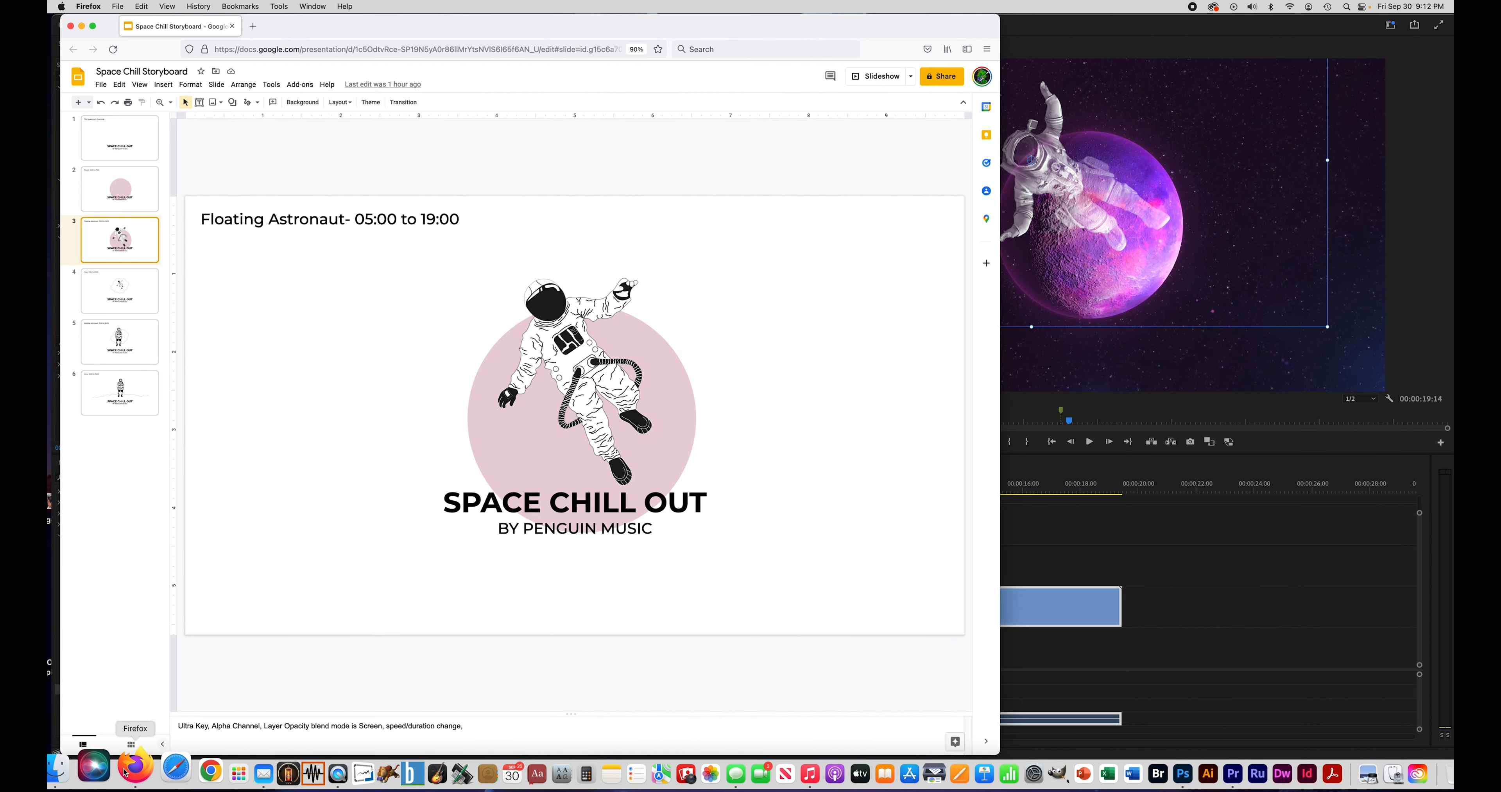
{"action": "left_click", "coordinate": [113, 284]}
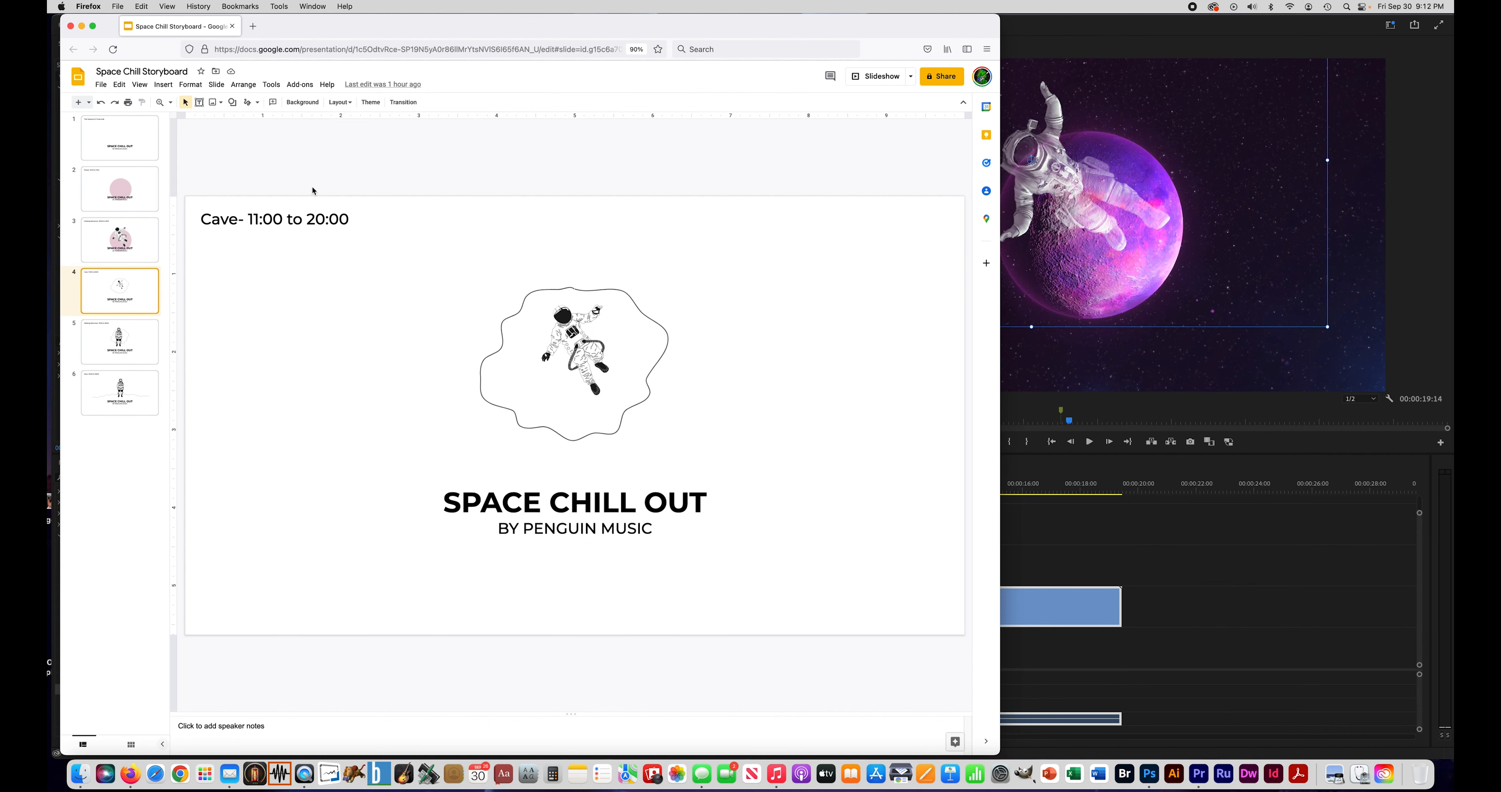
{"action": "left_click", "coordinate": [1120, 31]}
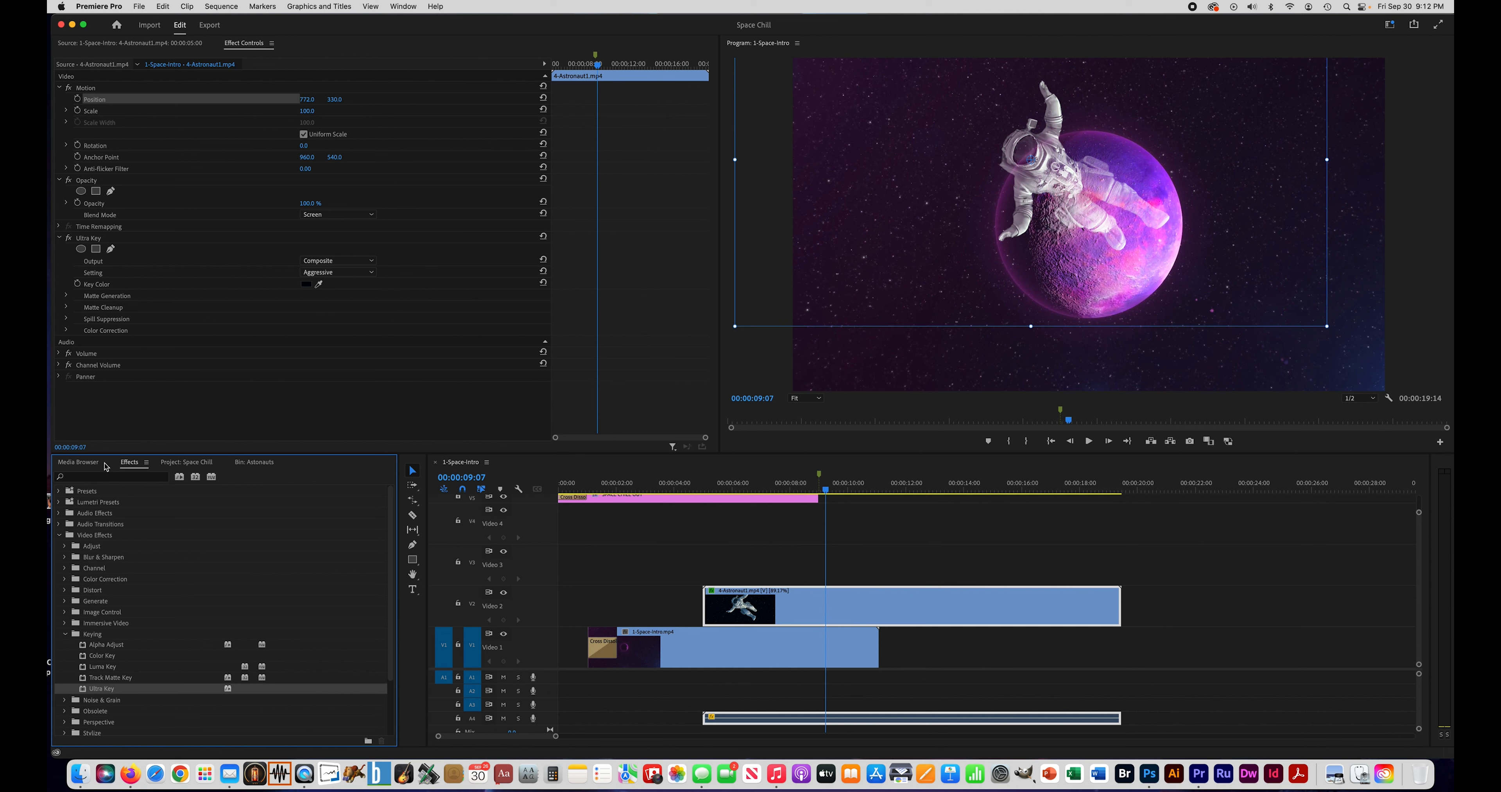
Move the astronaut clip up to video track 3 and place 3-Cave.mp4 on video track 2, starting where the intro clip ends
{"action": "left_click", "coordinate": [194, 466]}
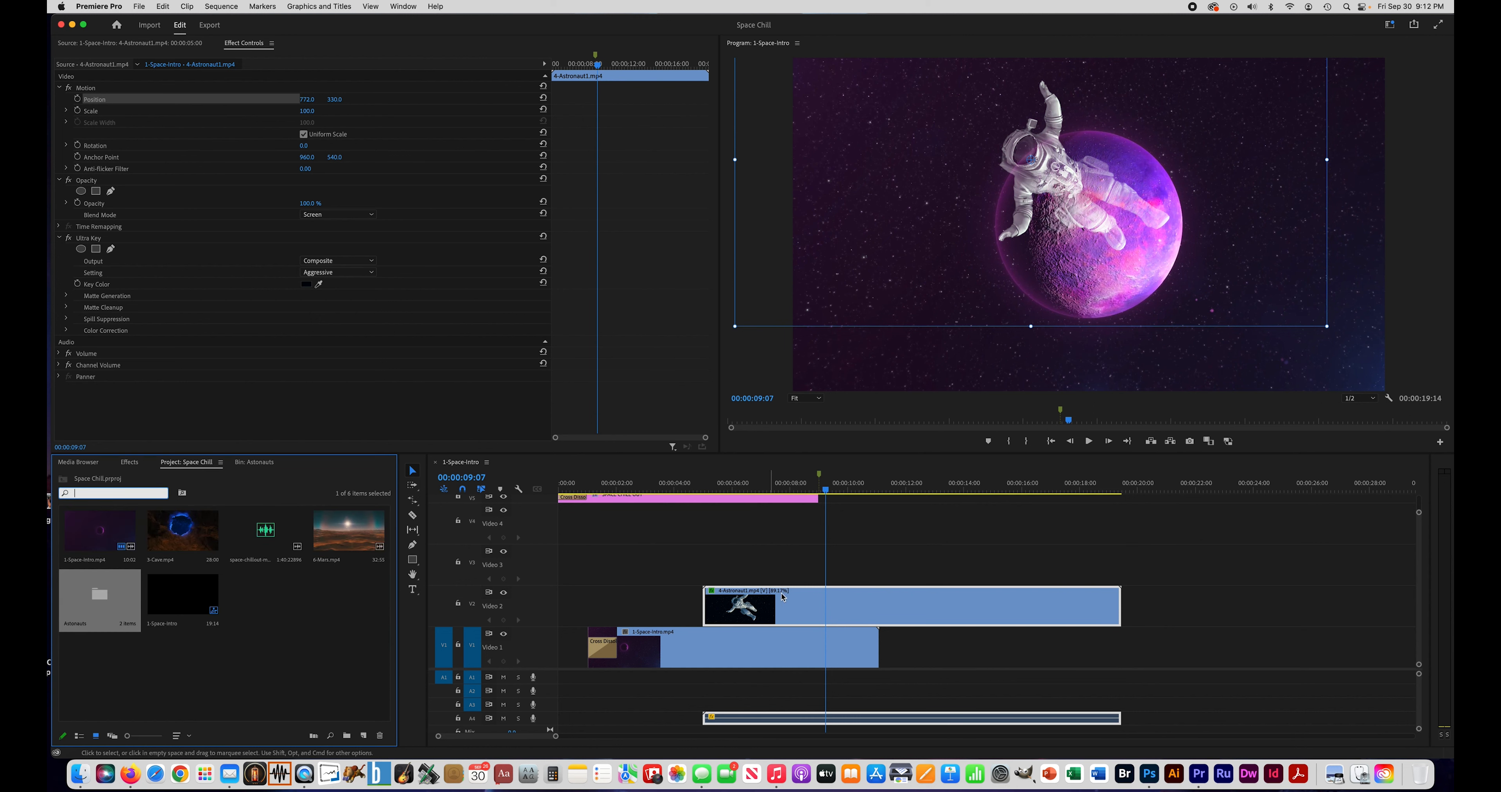
{"action": "left_click", "coordinate": [901, 612]}
{"action": "left_click", "coordinate": [887, 601]}
{"action": "left_click", "coordinate": [886, 602]}
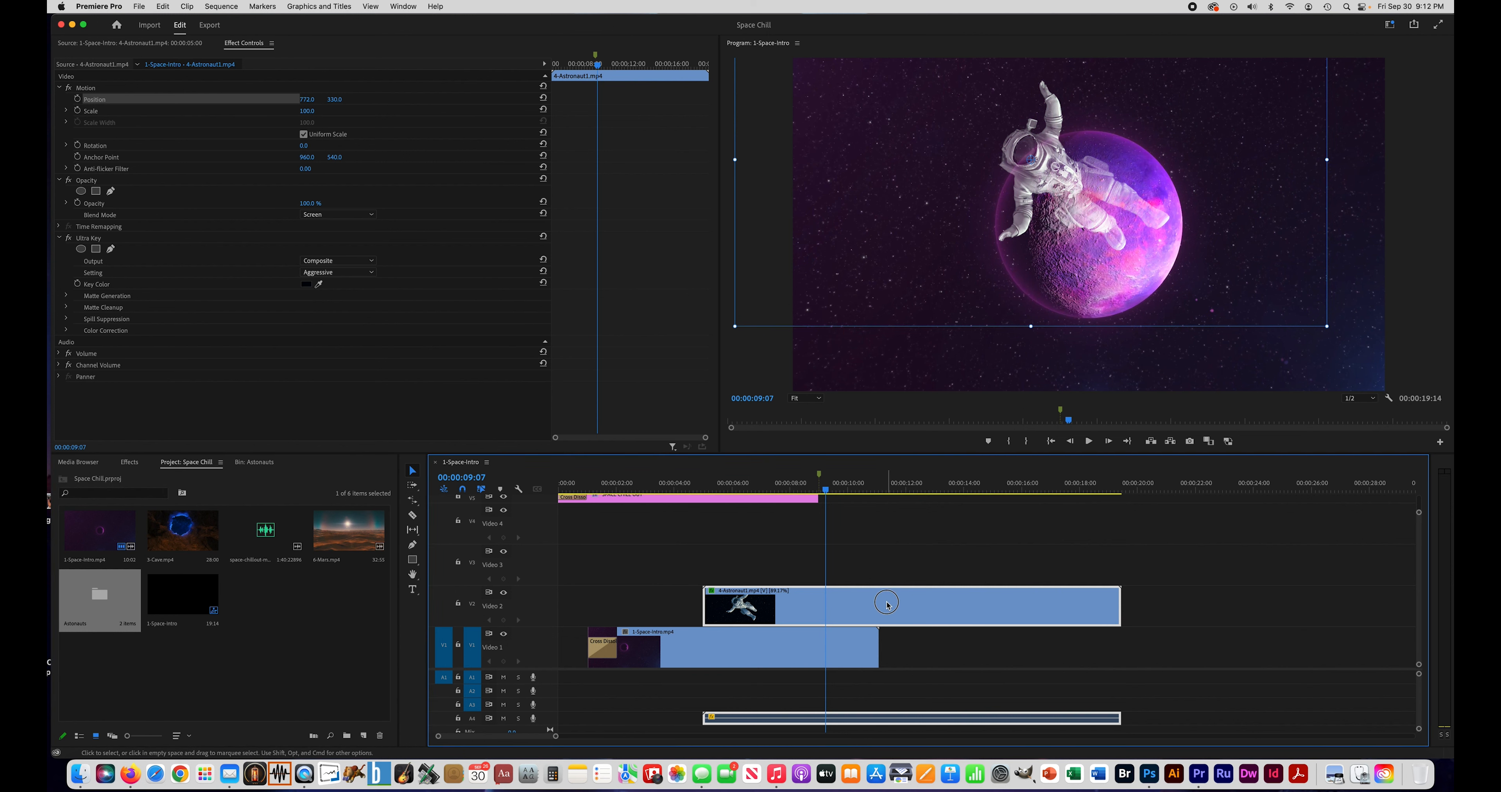
{"action": "left_click_drag", "start_coordinate": [887, 605], "coordinate": [888, 584]}
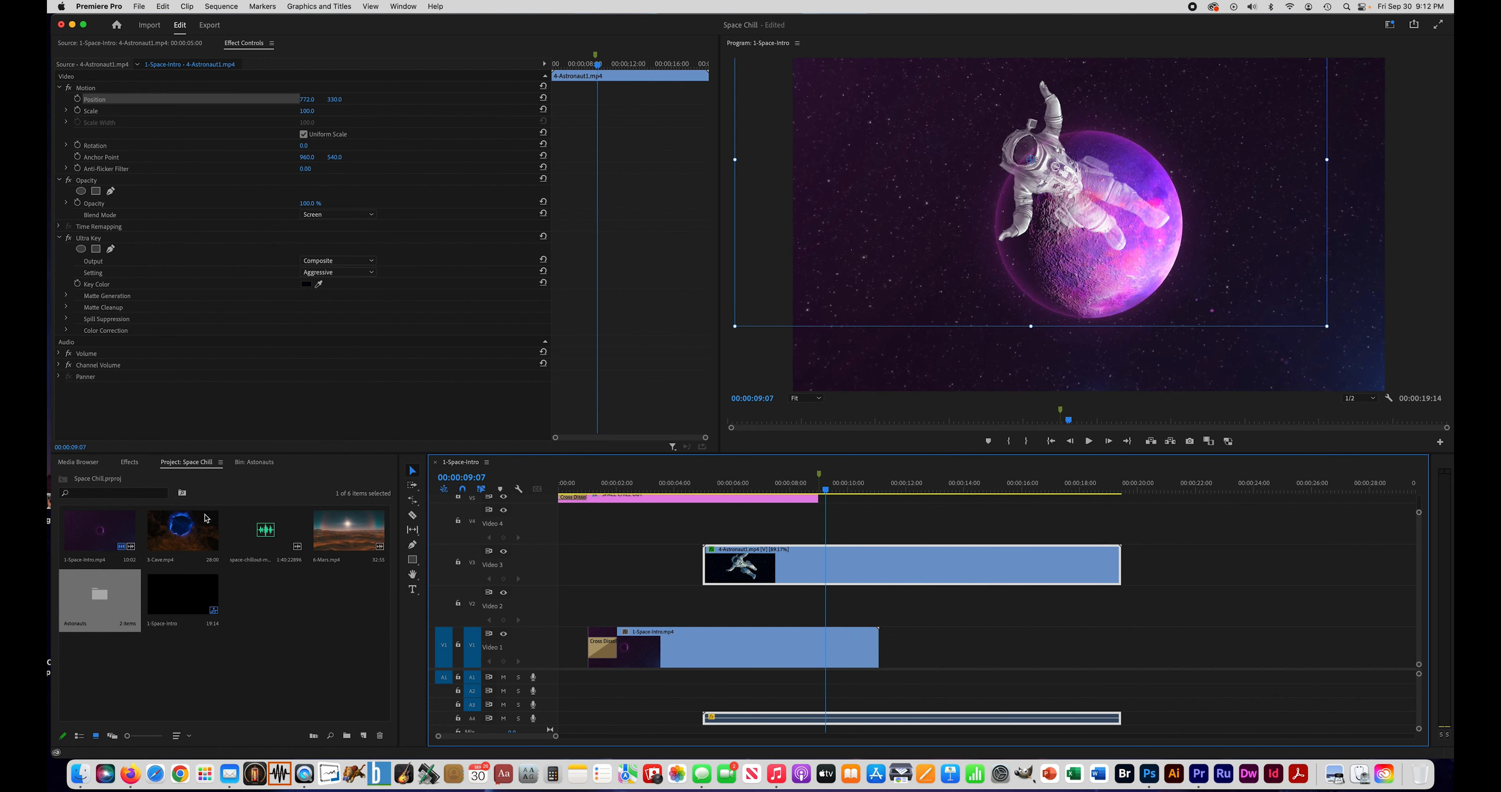
{"action": "left_click_drag", "start_coordinate": [207, 517], "coordinate": [882, 610]}
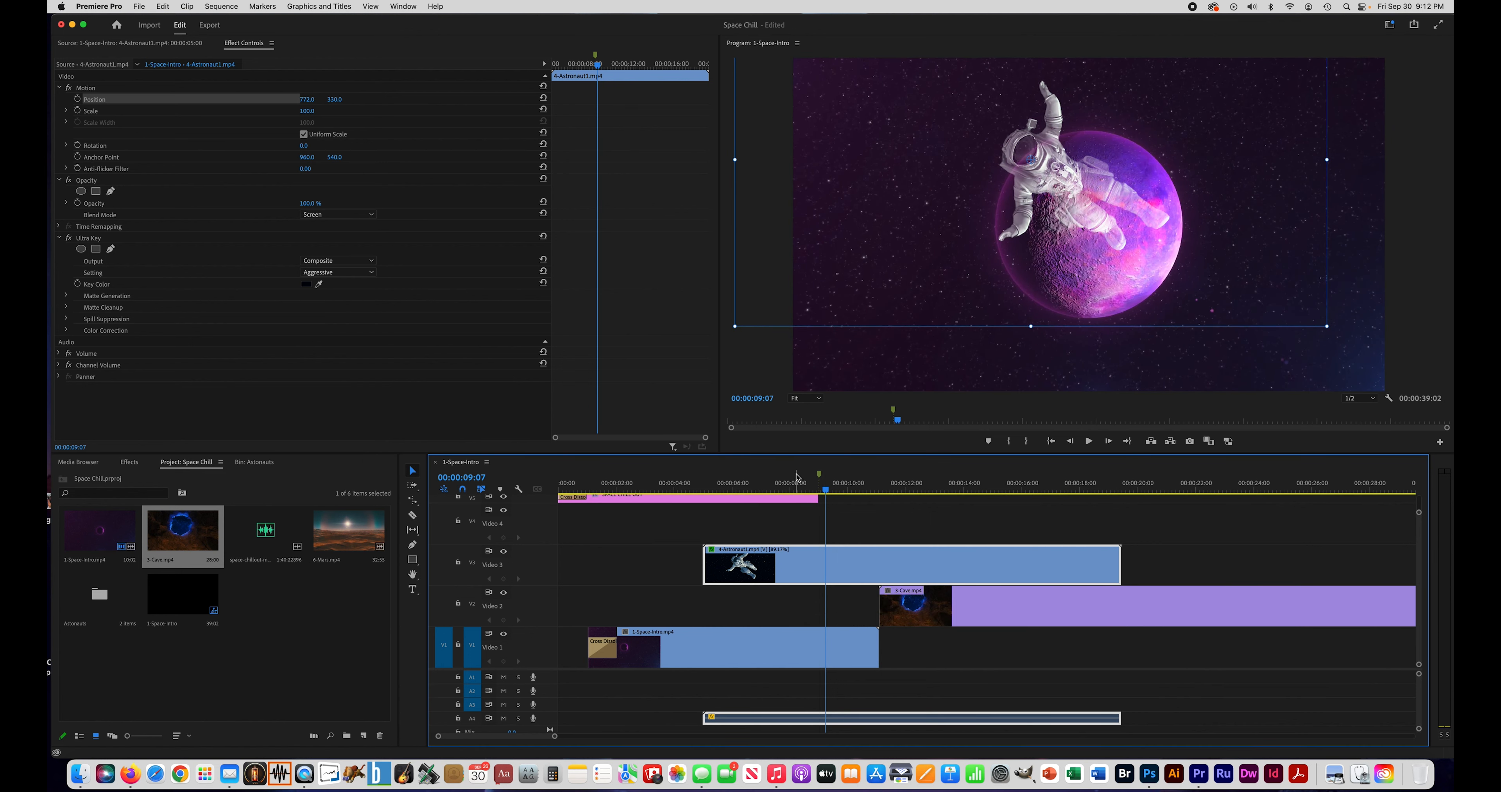
Align the cave clip's start to 00:00:11:00 on video track 2 and trim the intro clip's end to the same point
{"action": "left_click_drag", "start_coordinate": [829, 495], "coordinate": [879, 496]}
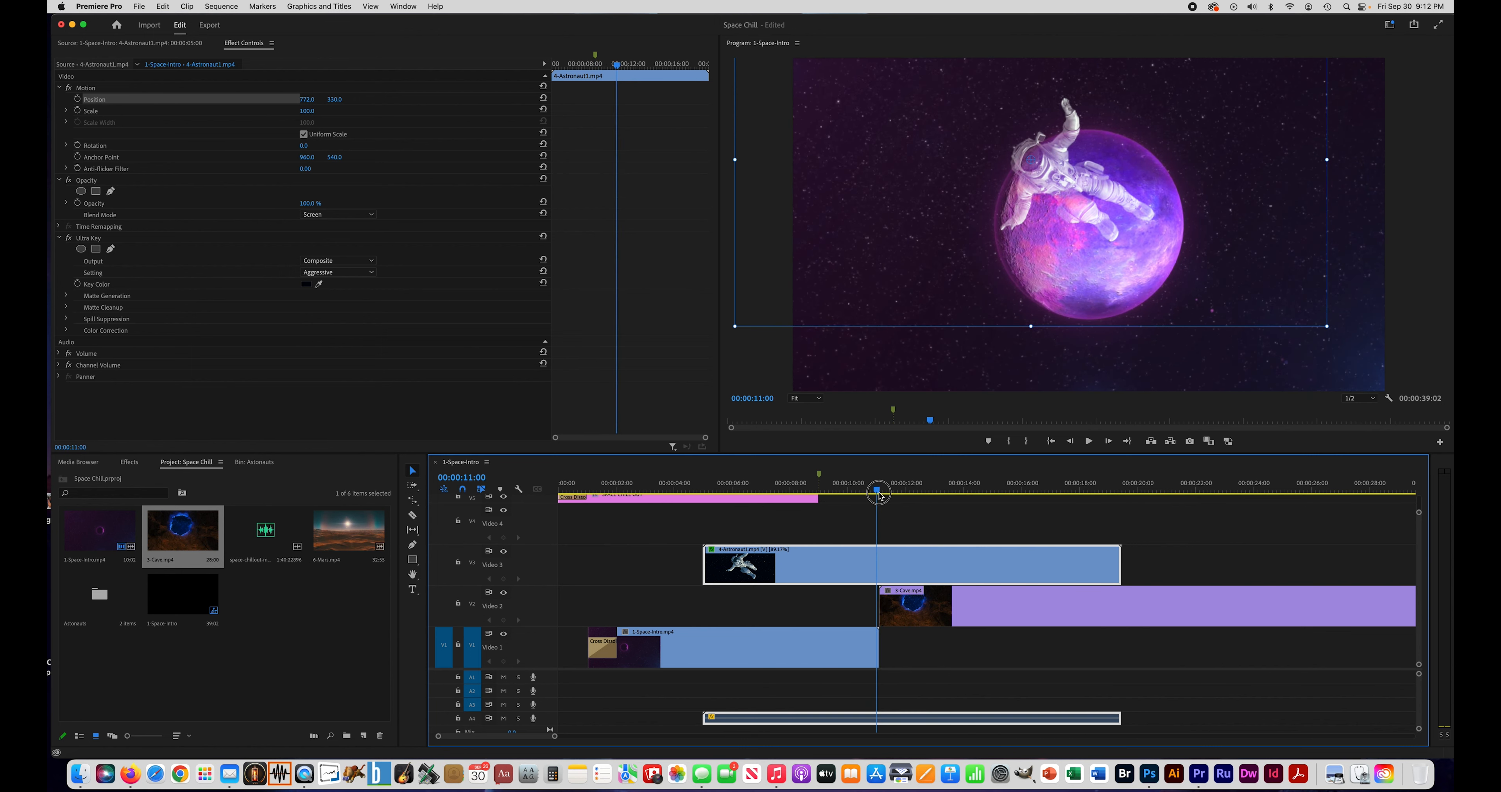
{"action": "left_click_drag", "start_coordinate": [913, 613], "coordinate": [907, 615]}
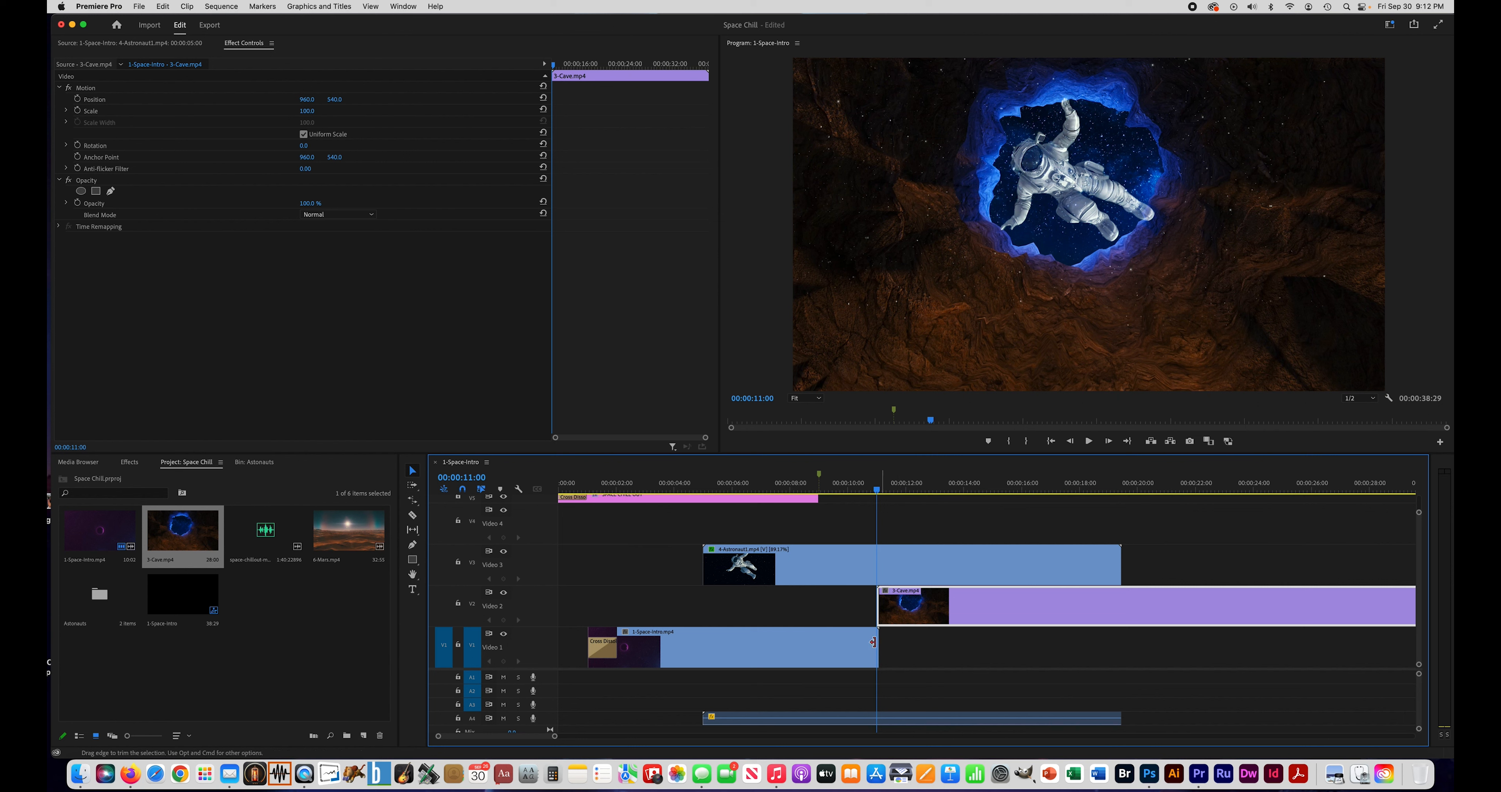
{"action": "left_click", "coordinate": [867, 658]}
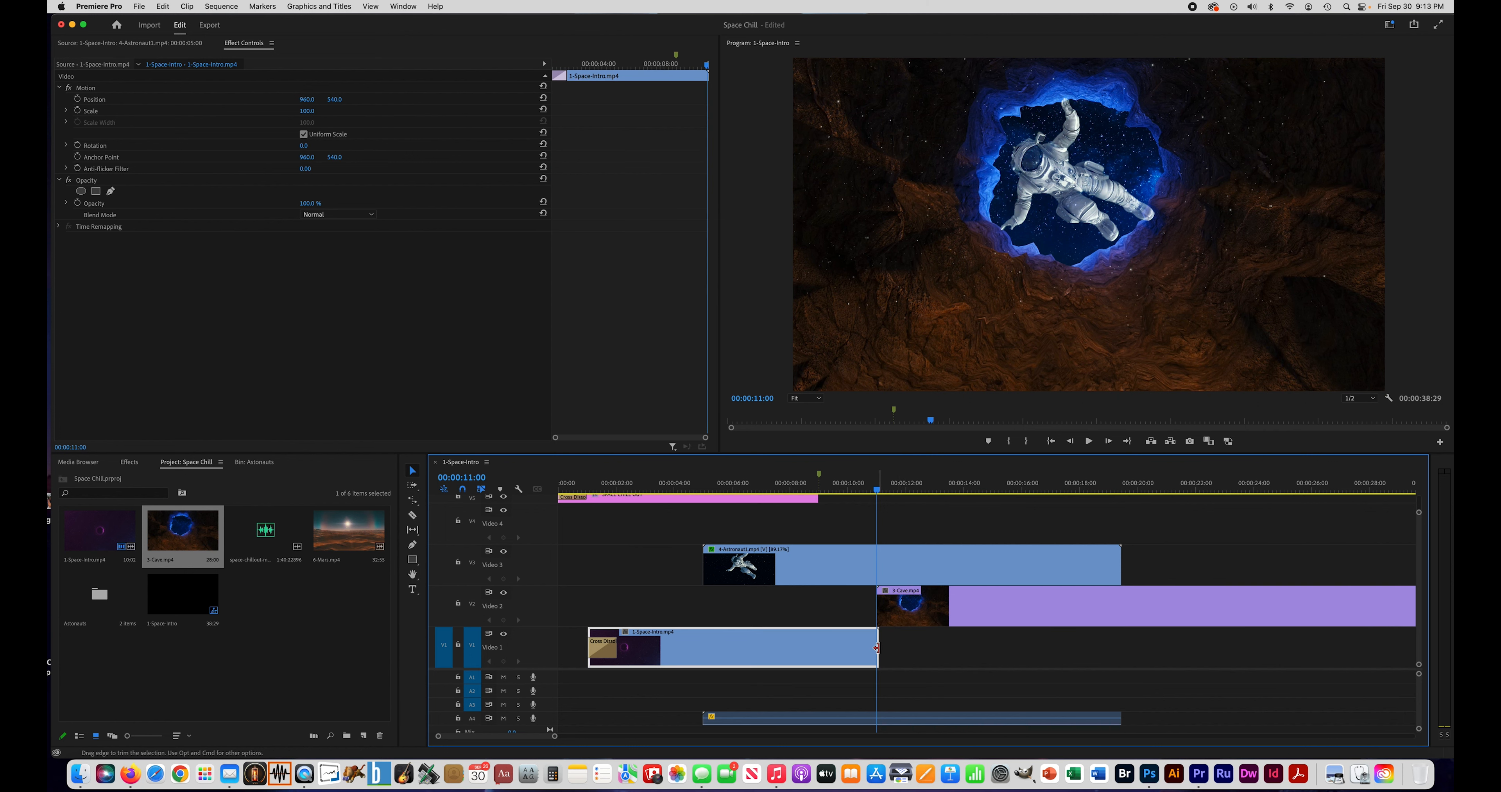
{"action": "left_click_drag", "start_coordinate": [877, 648], "coordinate": [875, 648]}
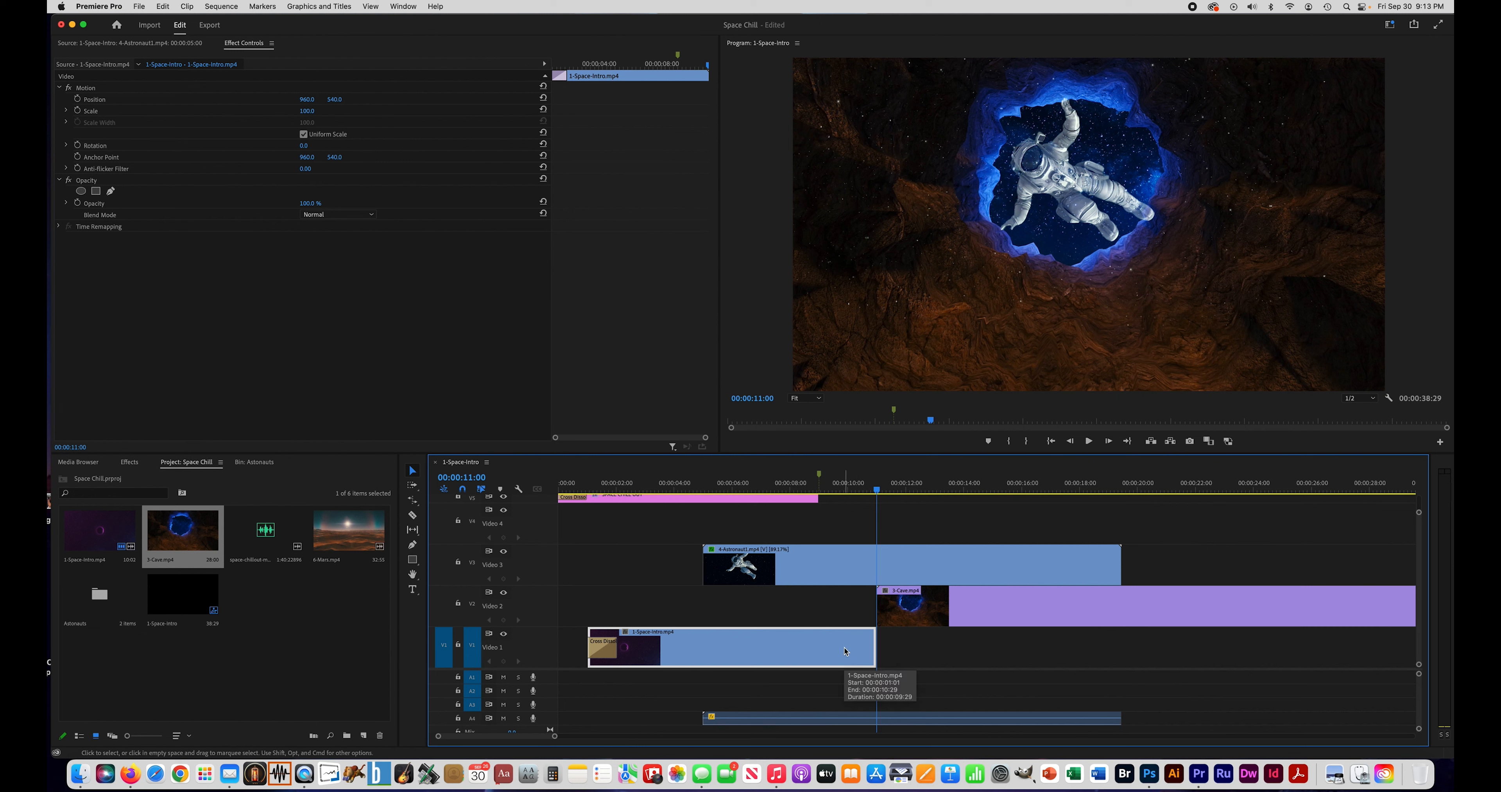
Rate-stretch the intro clip so its end overlaps the cave clip until about 00:00:12:24, and return to the Selection tool
{"action": "left_click", "coordinate": [413, 502]}
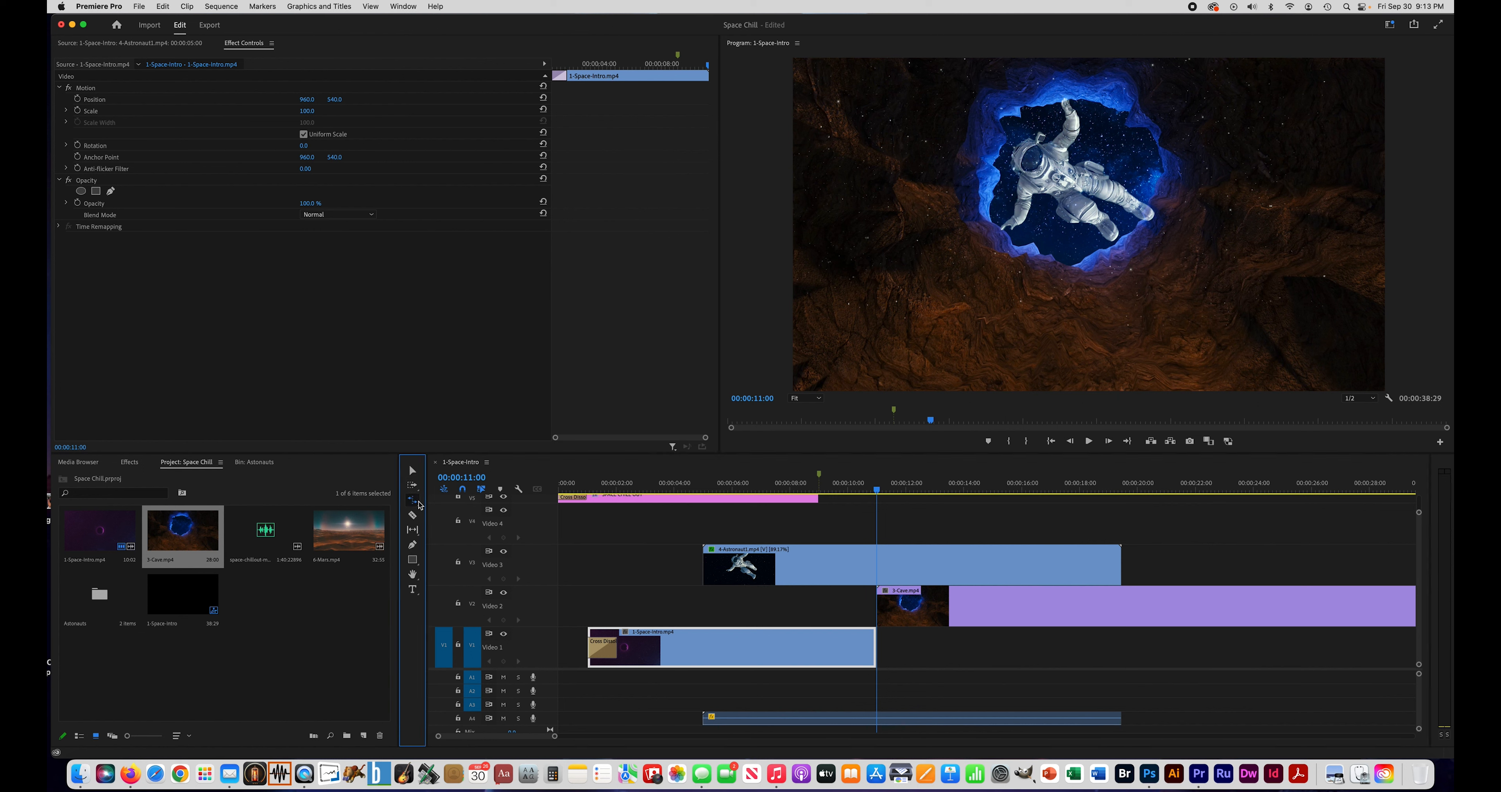
{"action": "left_click", "coordinate": [876, 649]}
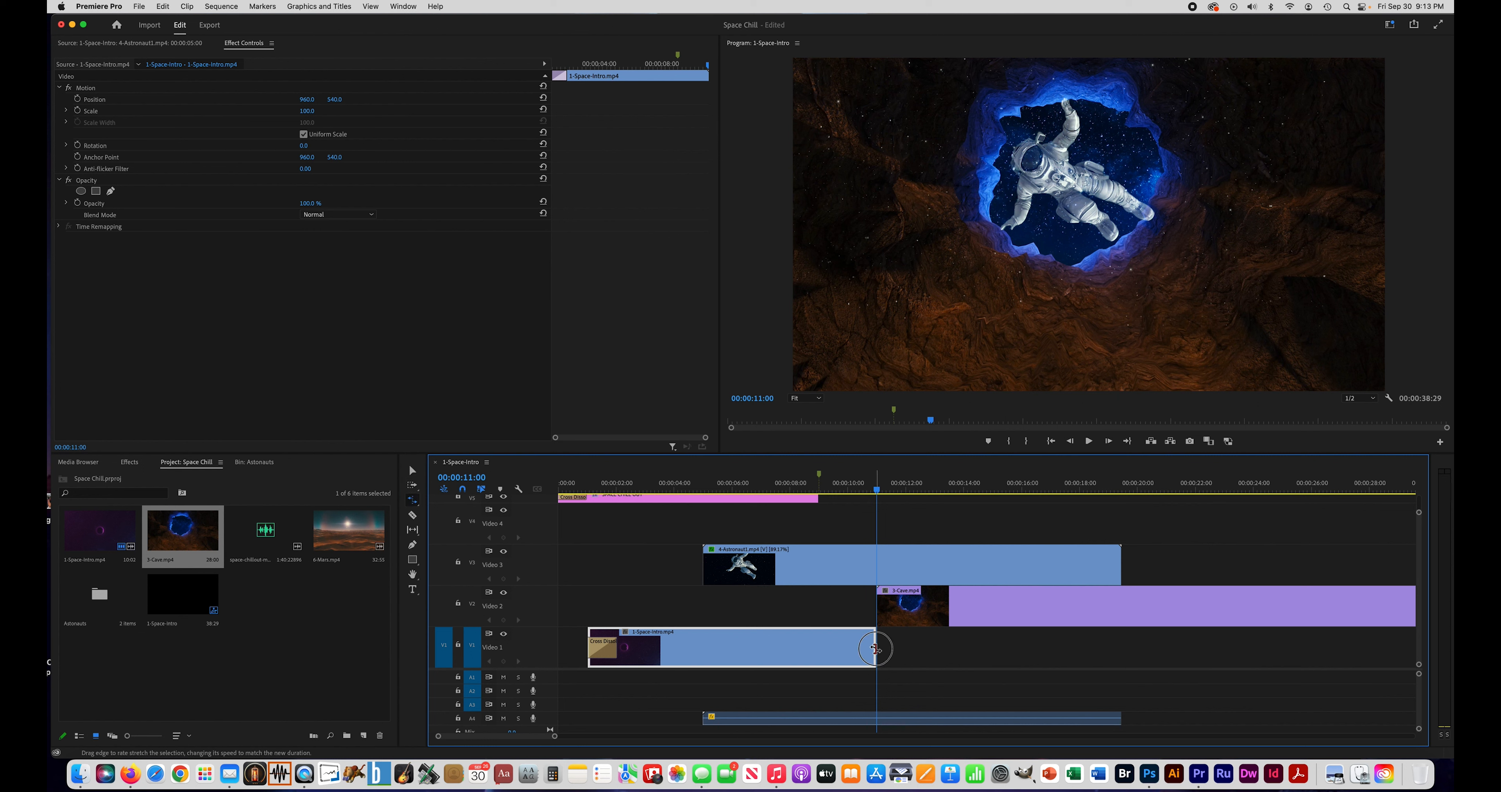
{"action": "left_click_drag", "start_coordinate": [876, 650], "coordinate": [931, 651]}
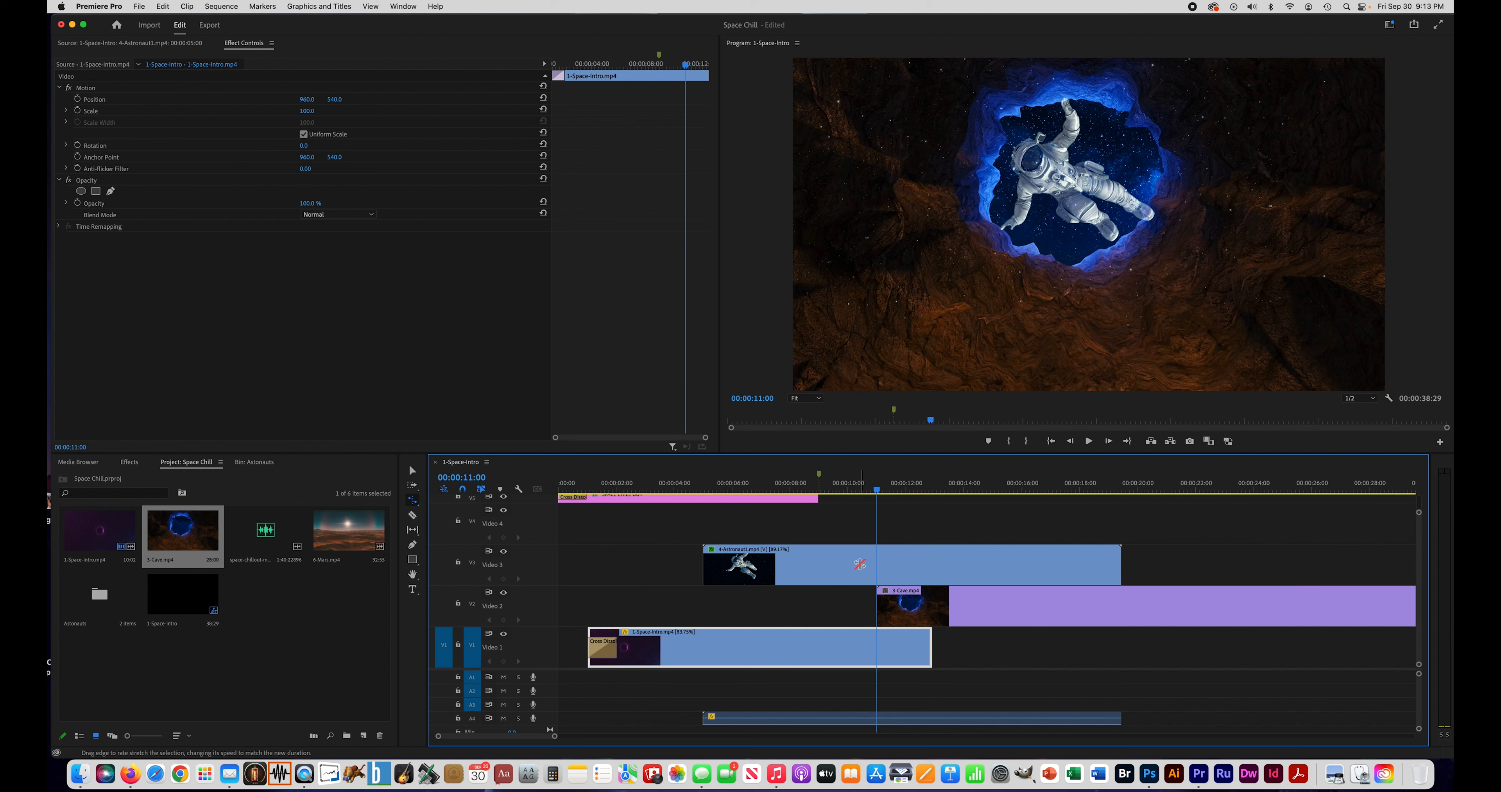
{"action": "left_click", "coordinate": [414, 471]}
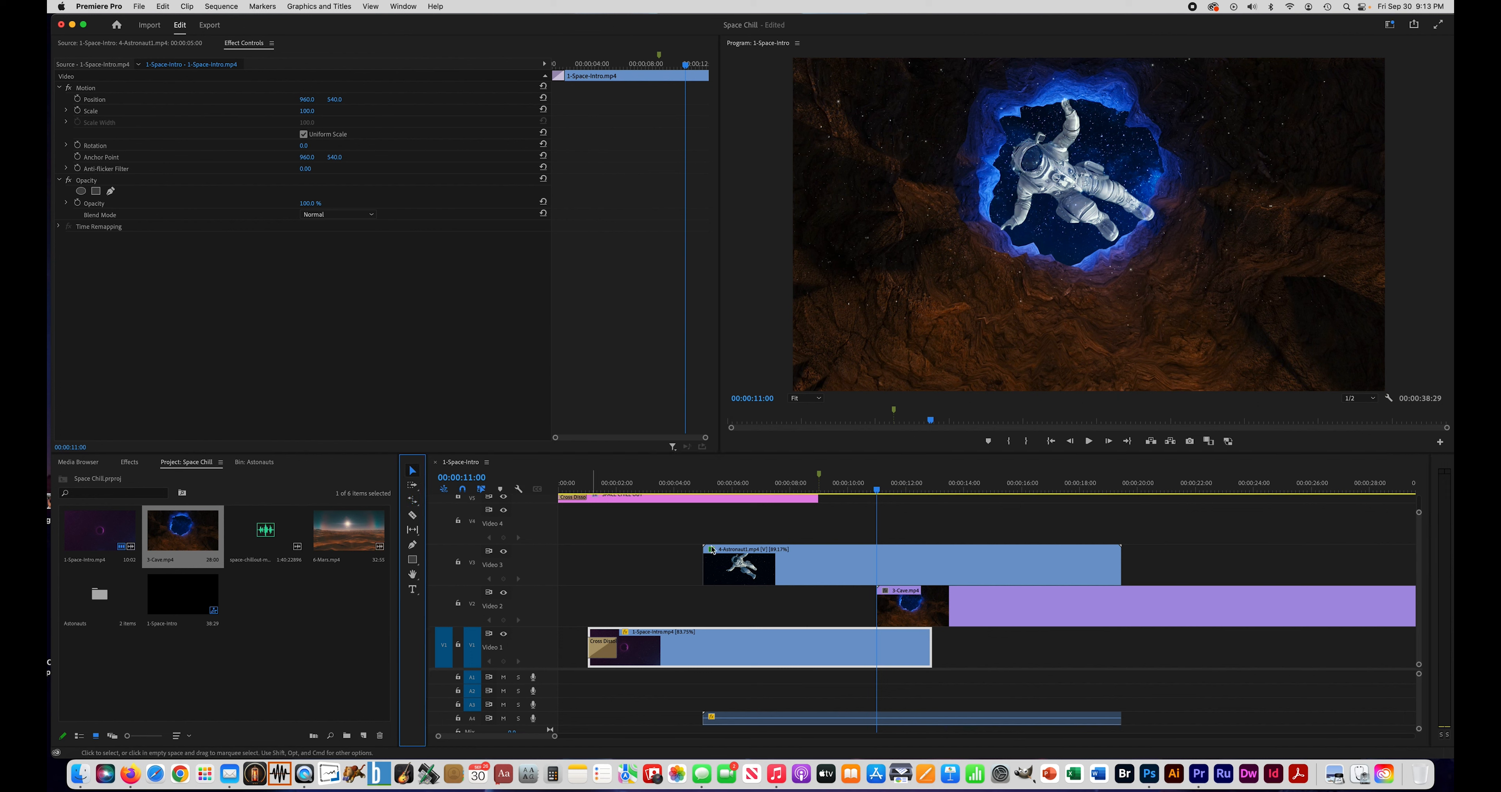
Start opacity keyframing on the cave clip with a 100% keyframe at 00:00:12:24, near the end of the intro clip
{"action": "left_click", "coordinate": [908, 617]}
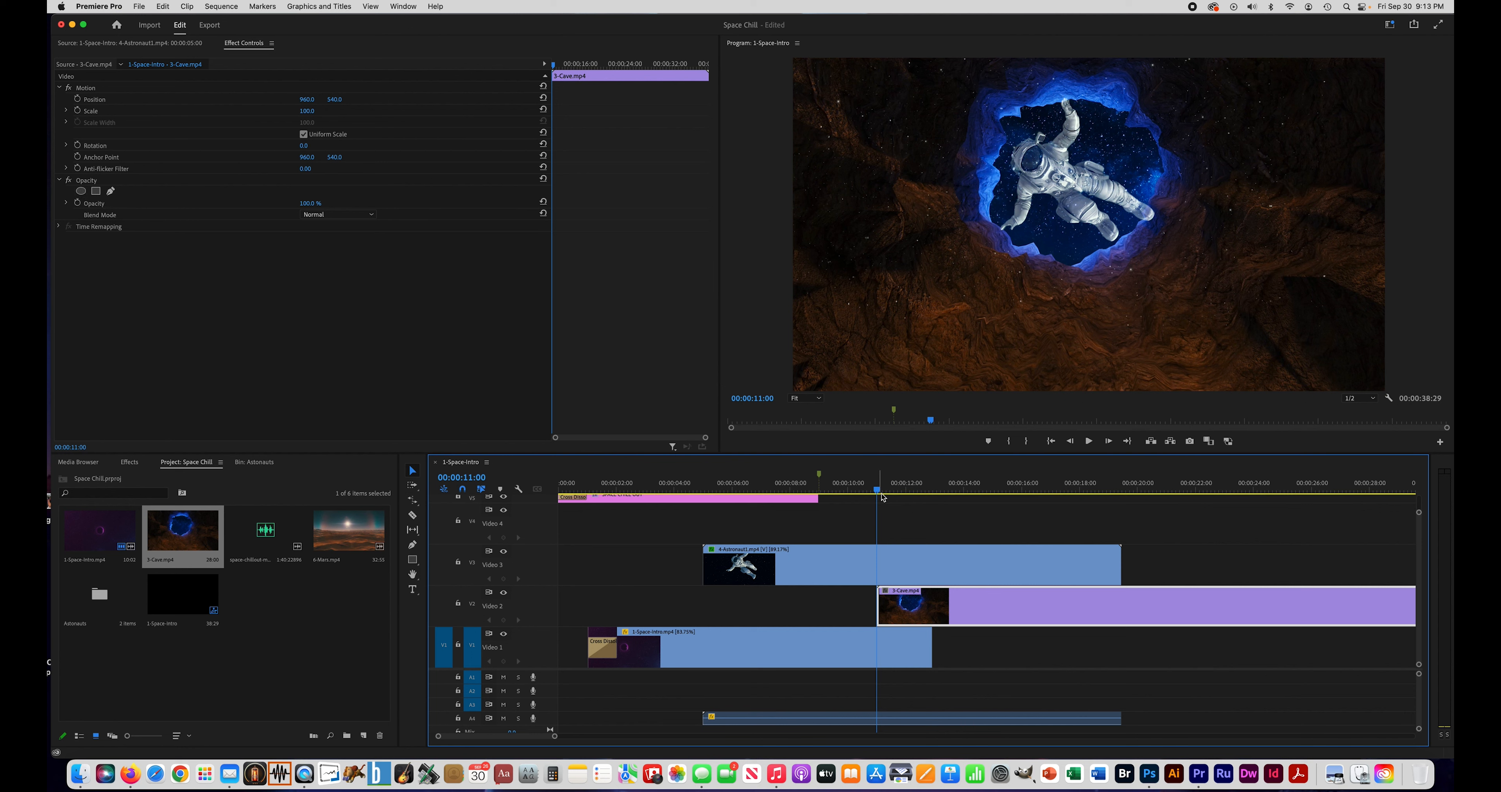
{"action": "left_click_drag", "start_coordinate": [883, 498], "coordinate": [932, 500]}
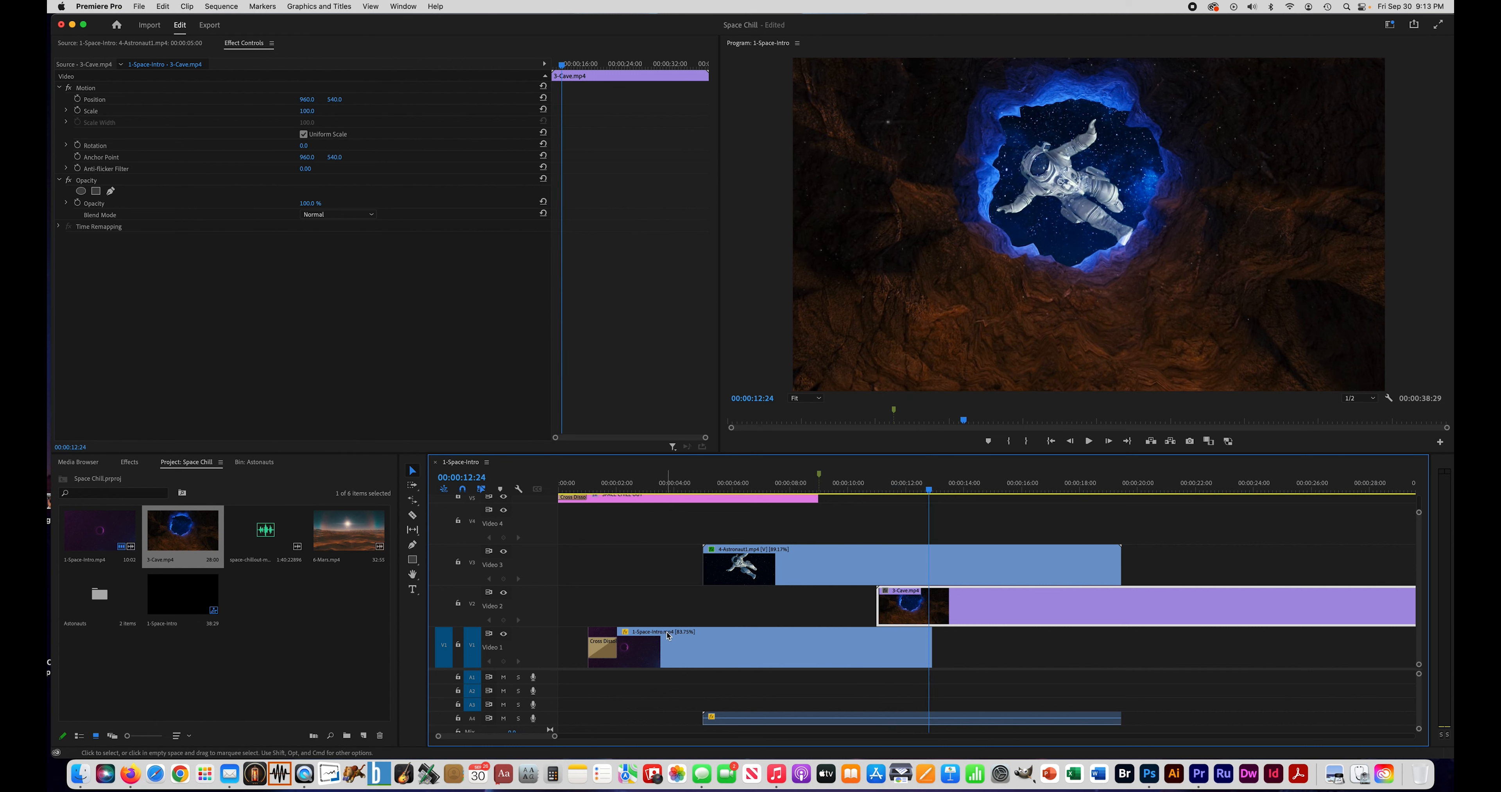
{"action": "left_click", "coordinate": [931, 493]}
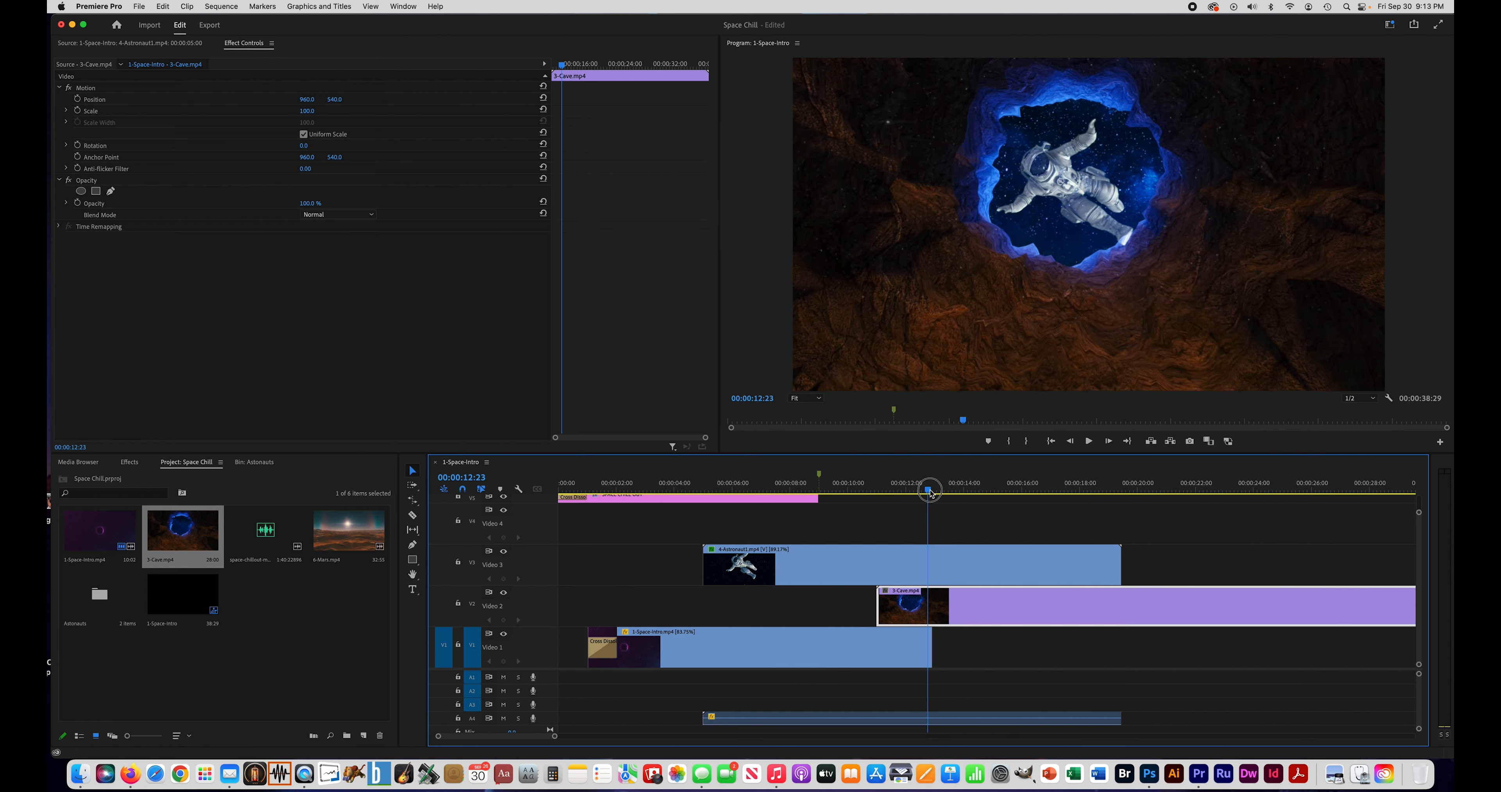
{"action": "left_click_drag", "start_coordinate": [931, 493], "coordinate": [932, 494]}
{"action": "left_click", "coordinate": [78, 204]}
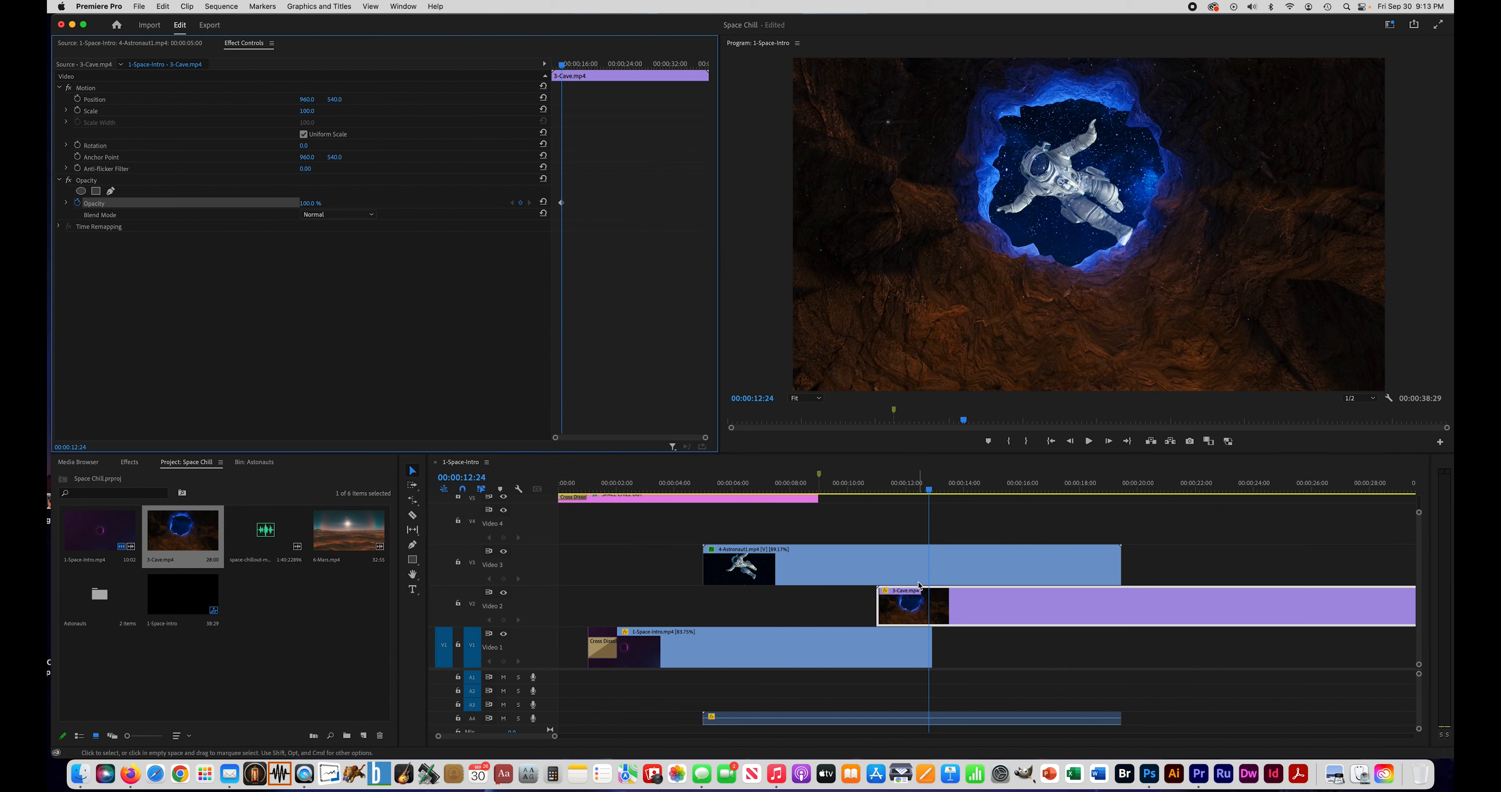
Add an opacity keyframe of 0% at the cave clip's first frame, 00:00:11:00, so it fades in
{"action": "left_click_drag", "start_coordinate": [930, 493], "coordinate": [879, 495]}
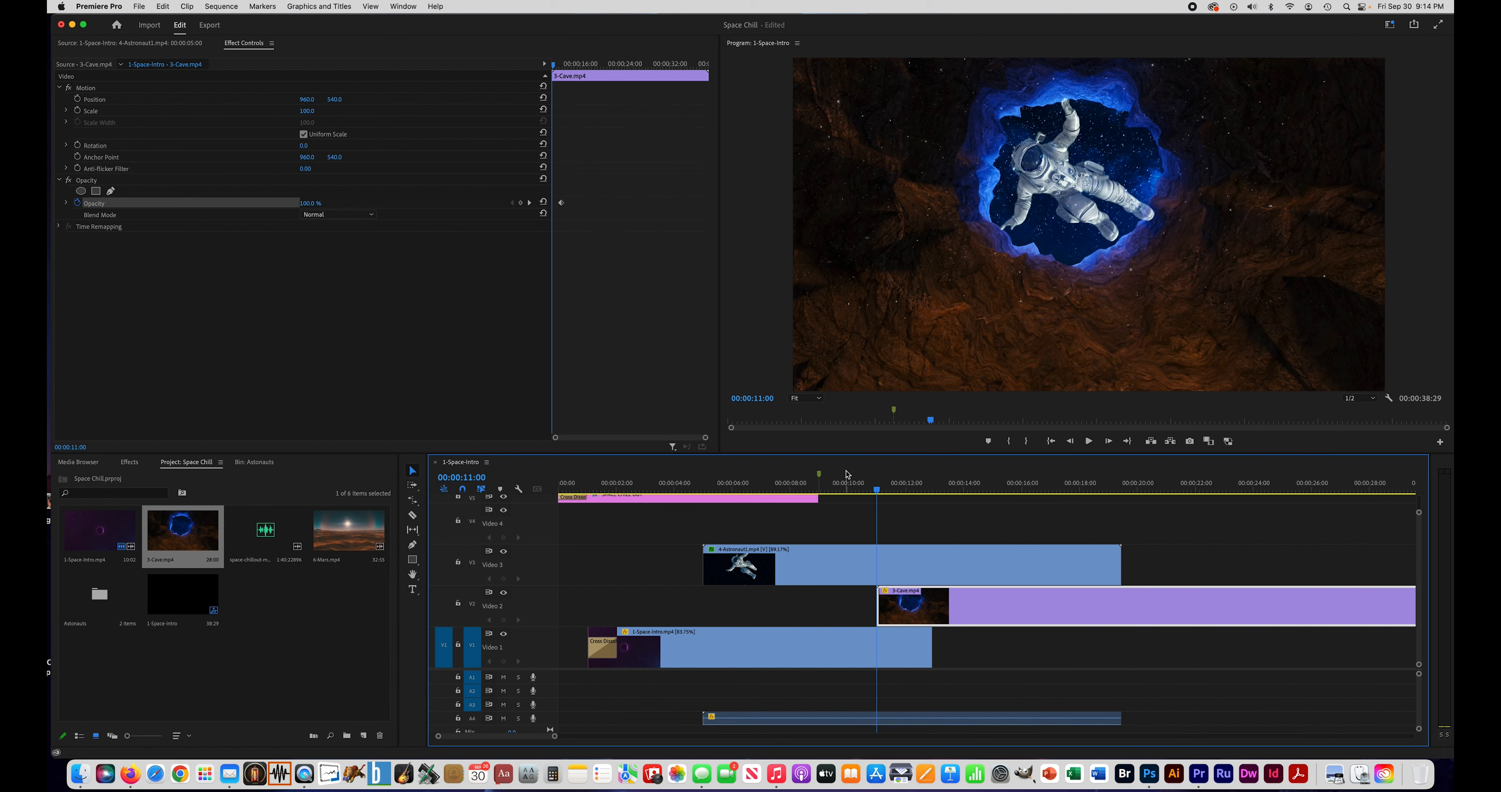
{"action": "key", "text": "Left"}
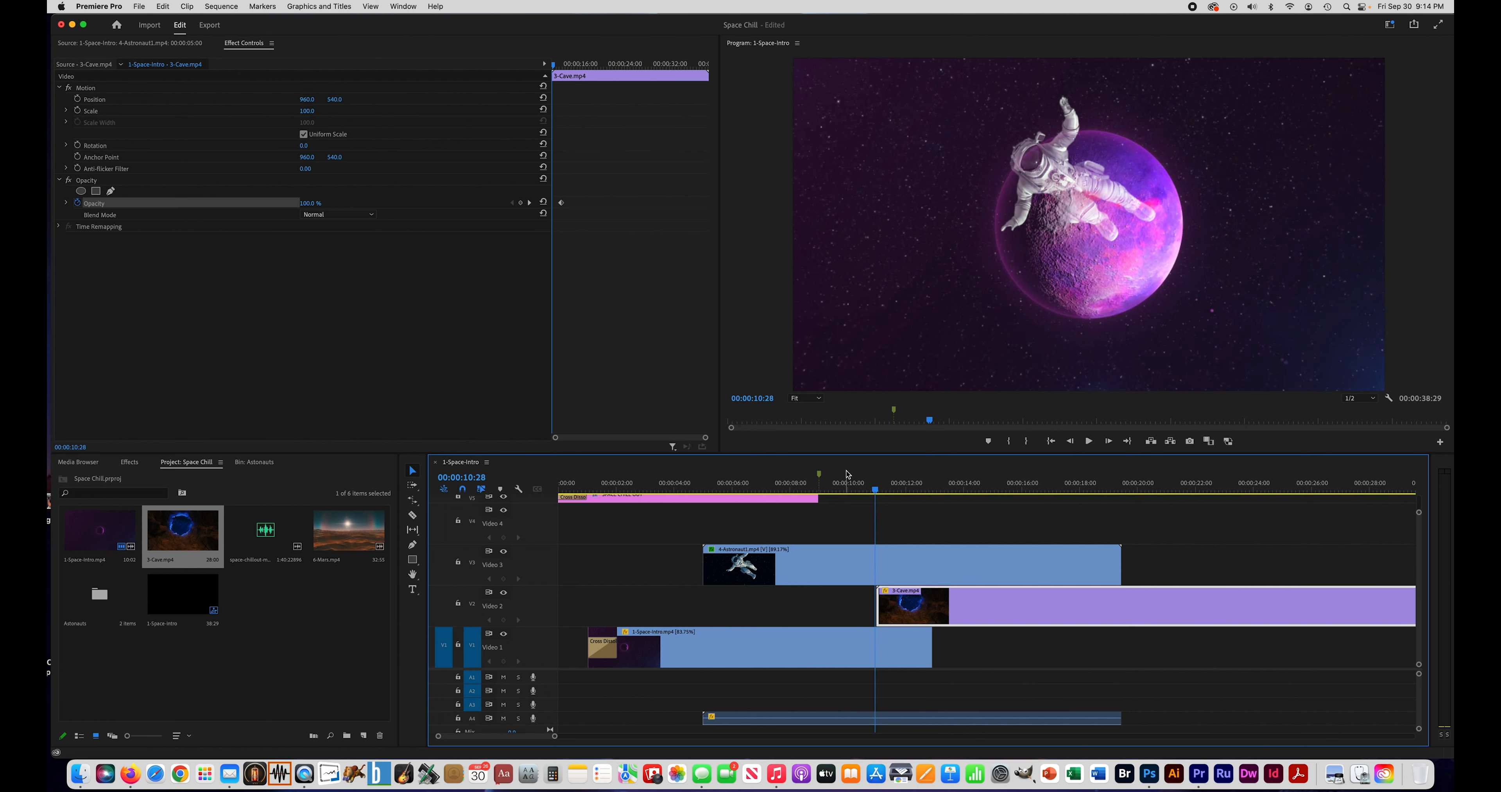
{"action": "key", "text": "Right"}
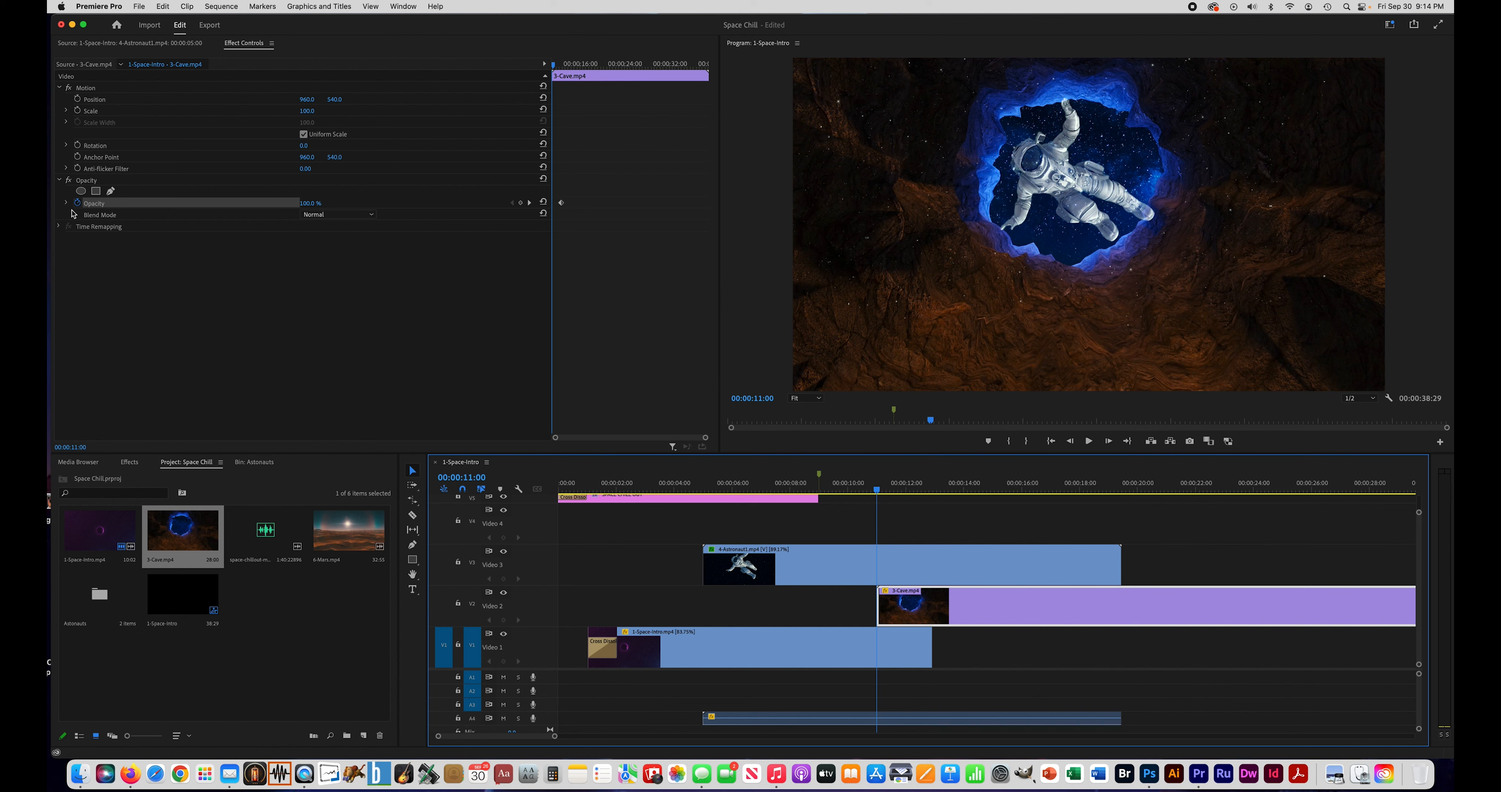
{"action": "left_click", "coordinate": [521, 203]}
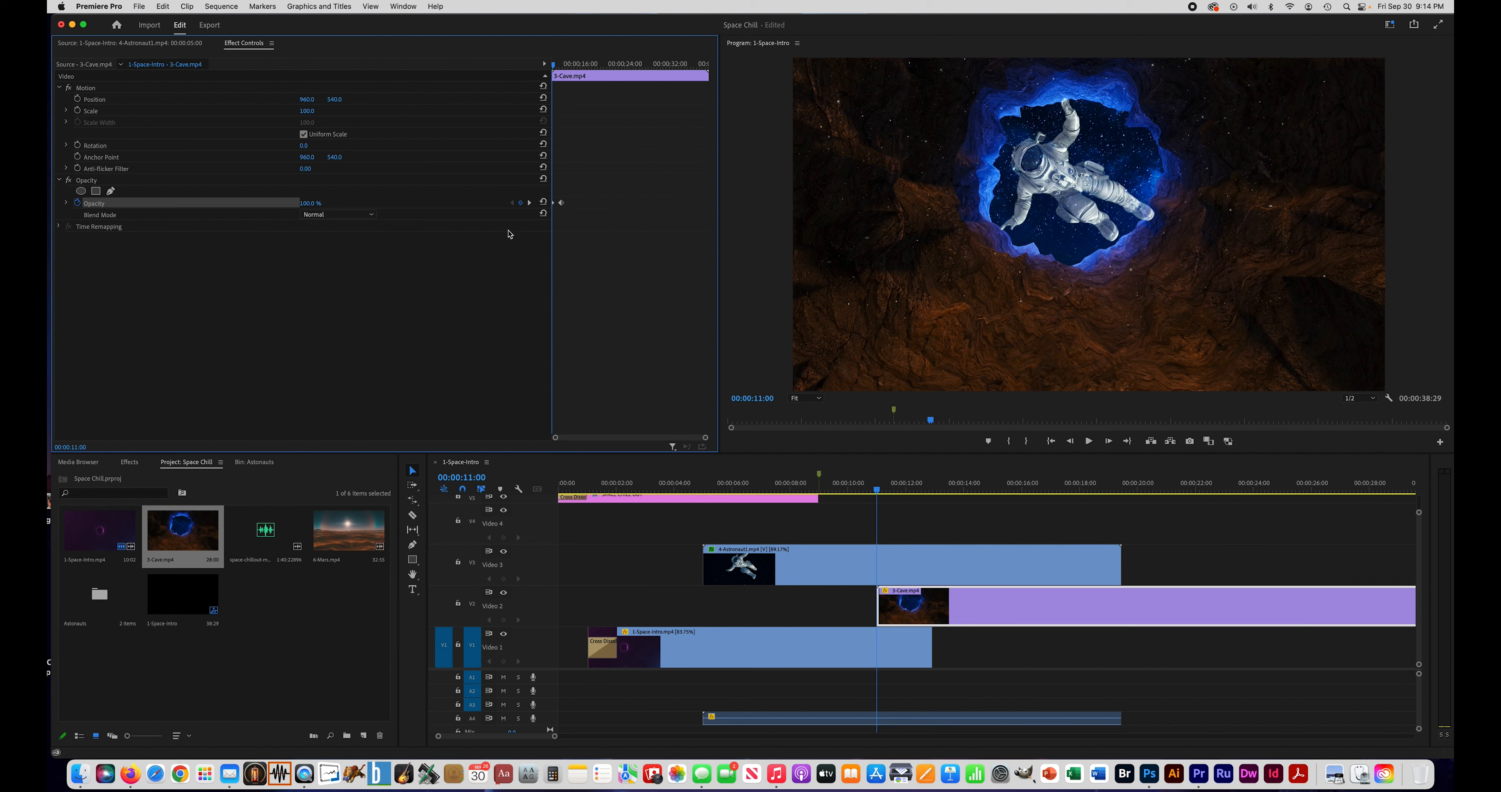
{"action": "left_click", "coordinate": [309, 203]}
{"action": "type", "text": "0"}
{"action": "key", "text": "Return"}
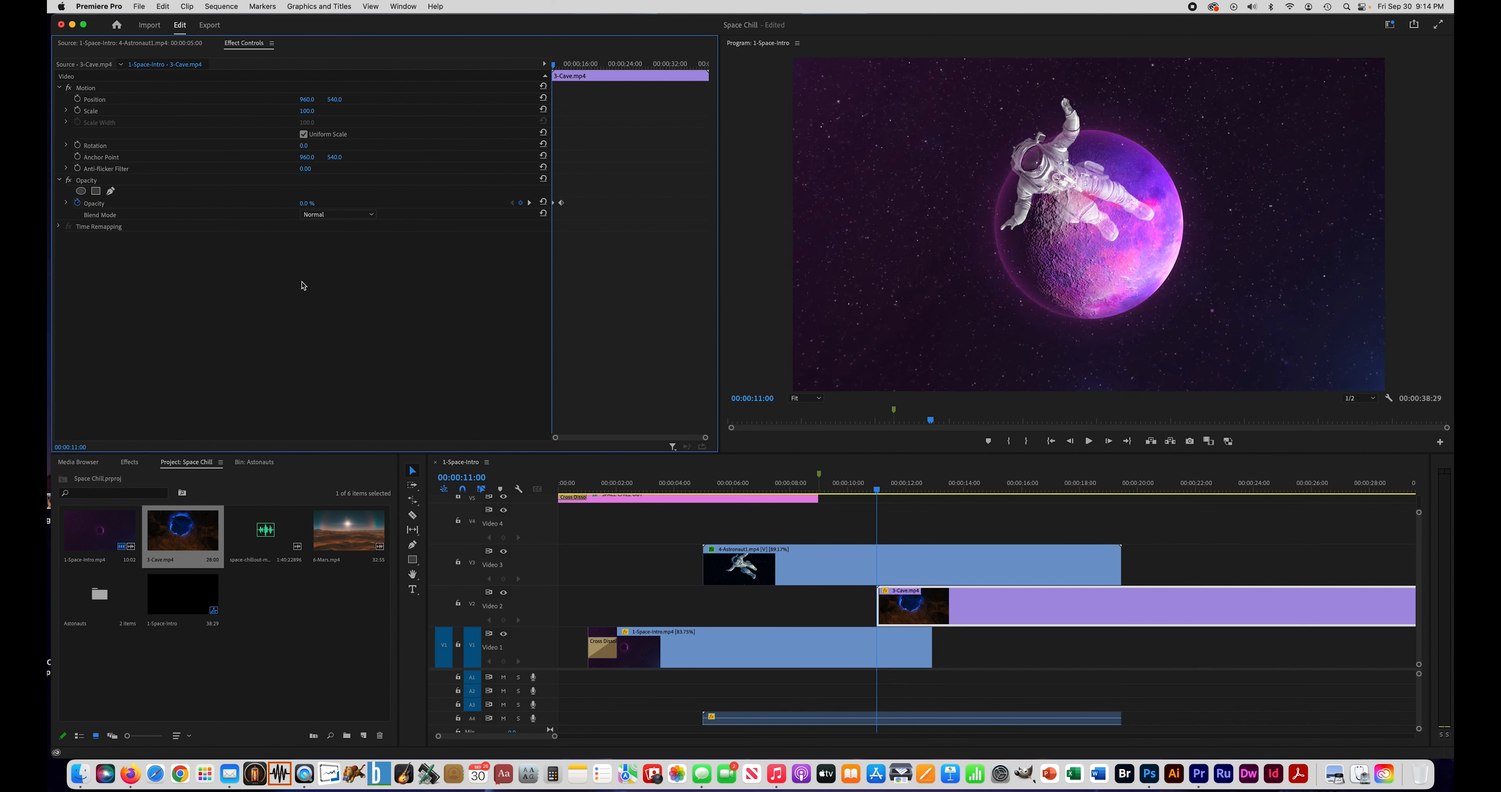
Go to the end of the floating astronaut clip, check storyboard slides 5 and 6 in Firefox, and return to Premiere Pro
{"action": "left_click_drag", "start_coordinate": [873, 491], "coordinate": [1124, 502]}
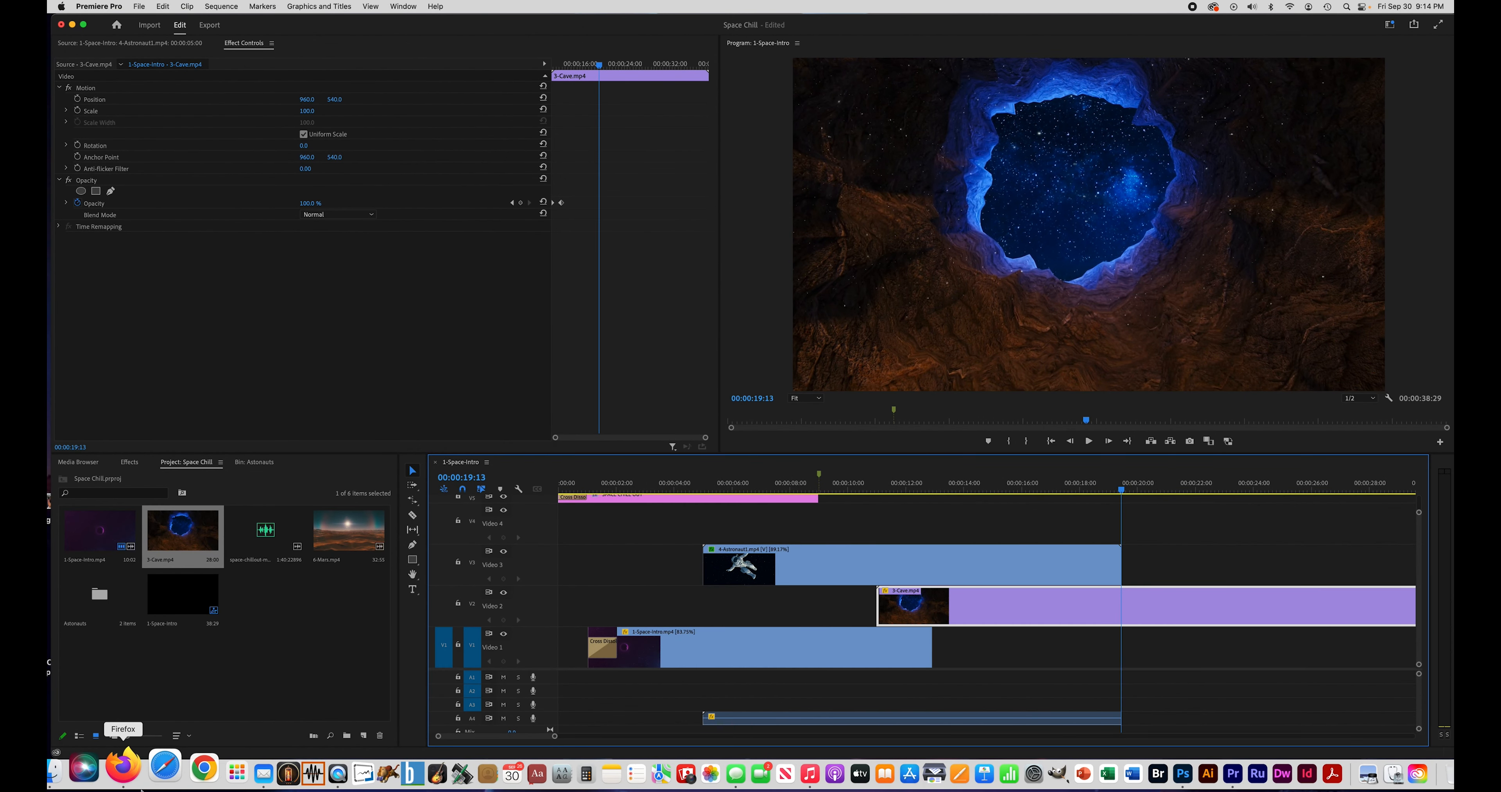
{"action": "left_click", "coordinate": [125, 766]}
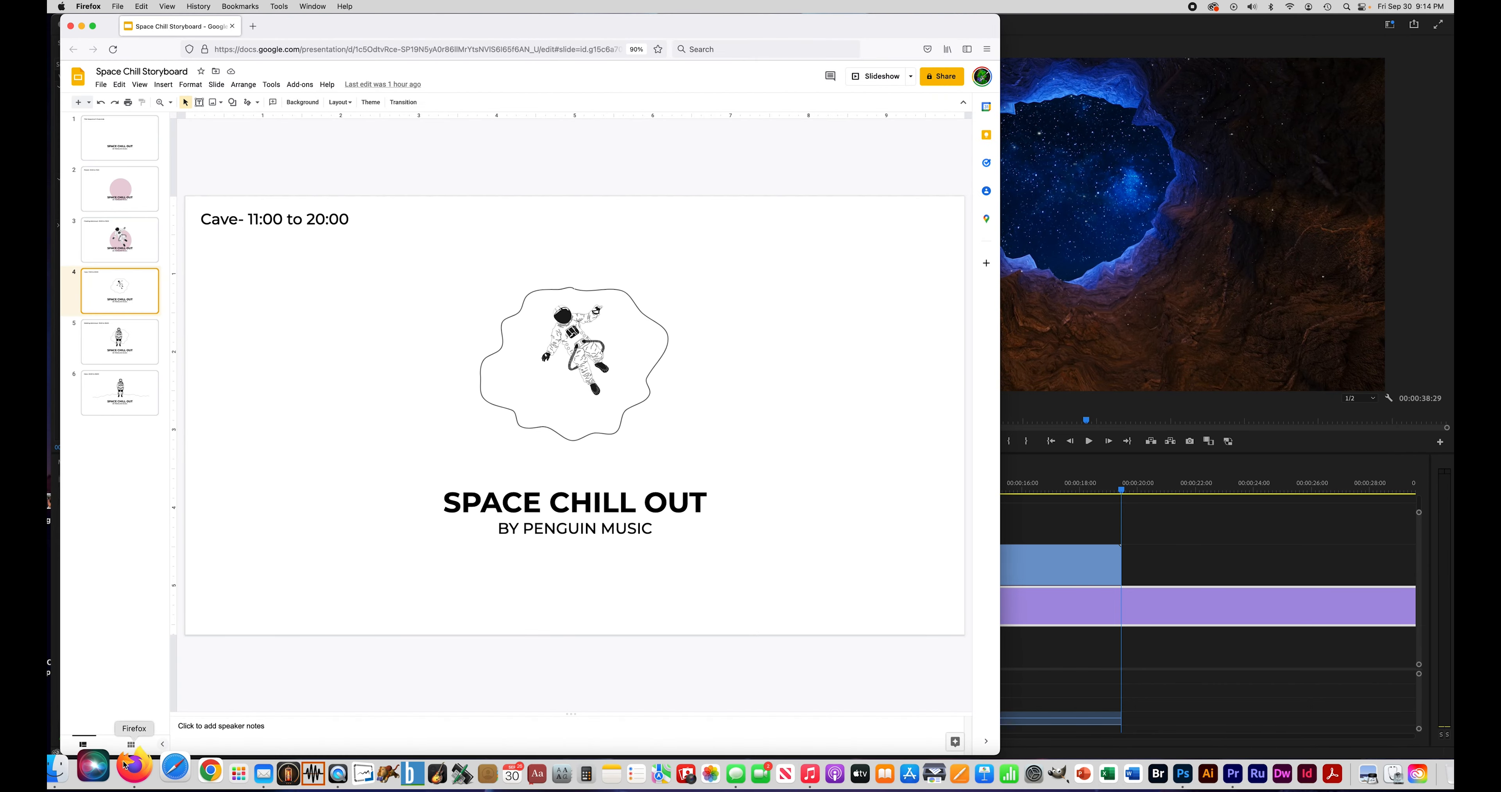
{"action": "left_click", "coordinate": [121, 341]}
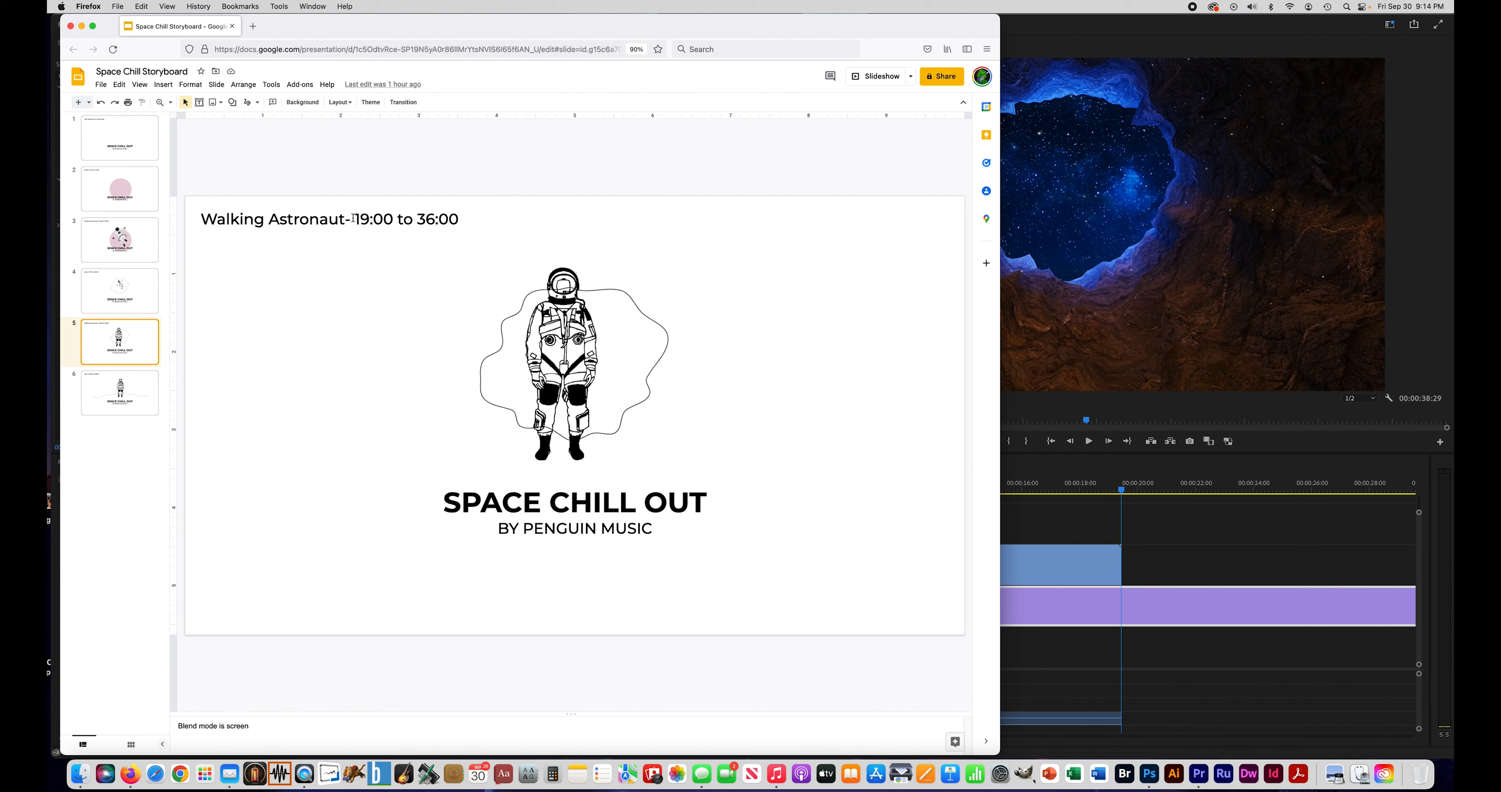
{"action": "left_click", "coordinate": [111, 395]}
{"action": "left_click", "coordinate": [115, 331]}
{"action": "left_click", "coordinate": [1205, 537]}
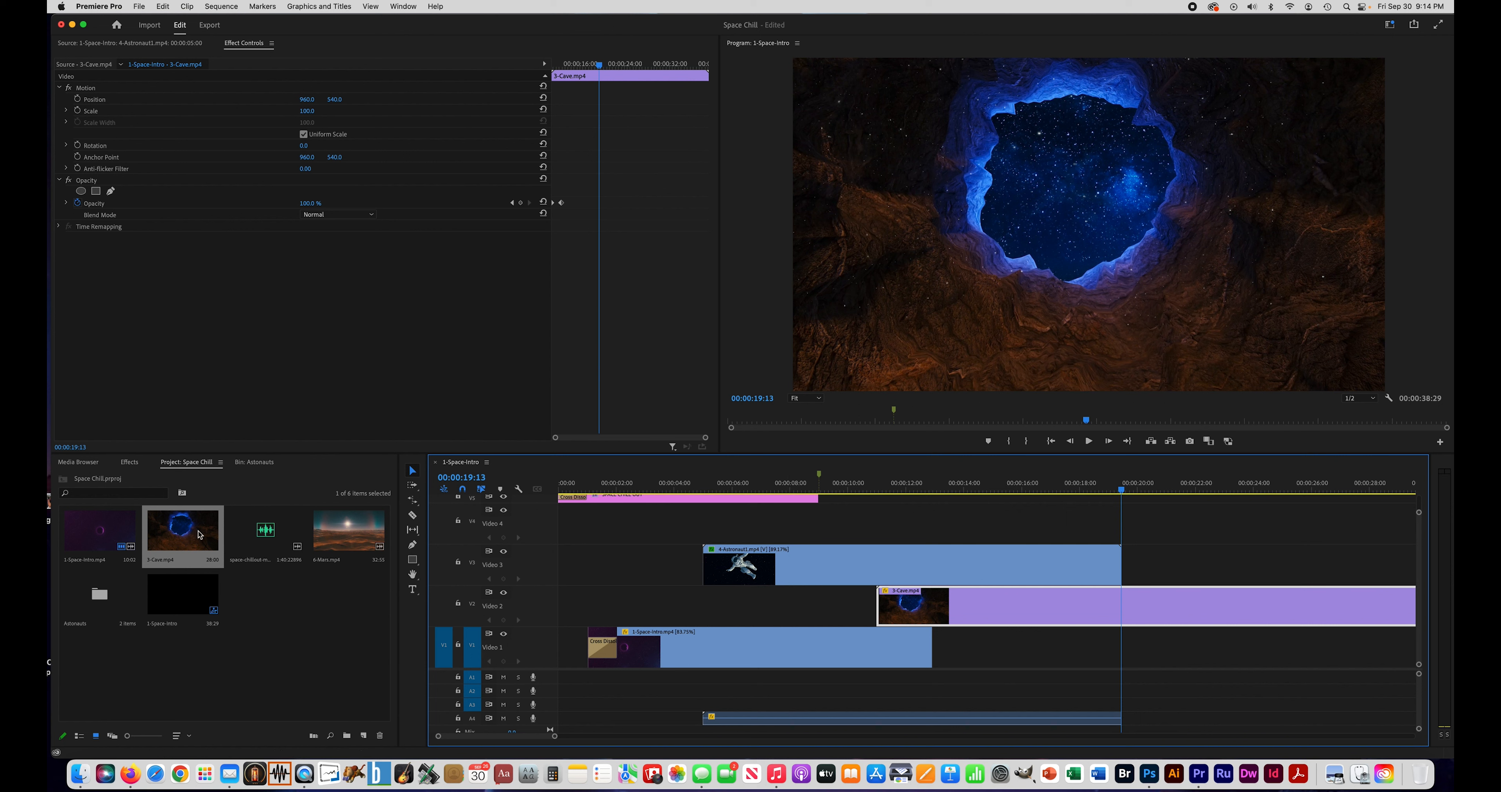
Place the walking astronaut clip from the astronauts bin on video track 4 at about 00:00:19:04 and preview from 00:00:17:06
{"action": "double_click", "coordinate": [102, 595]}
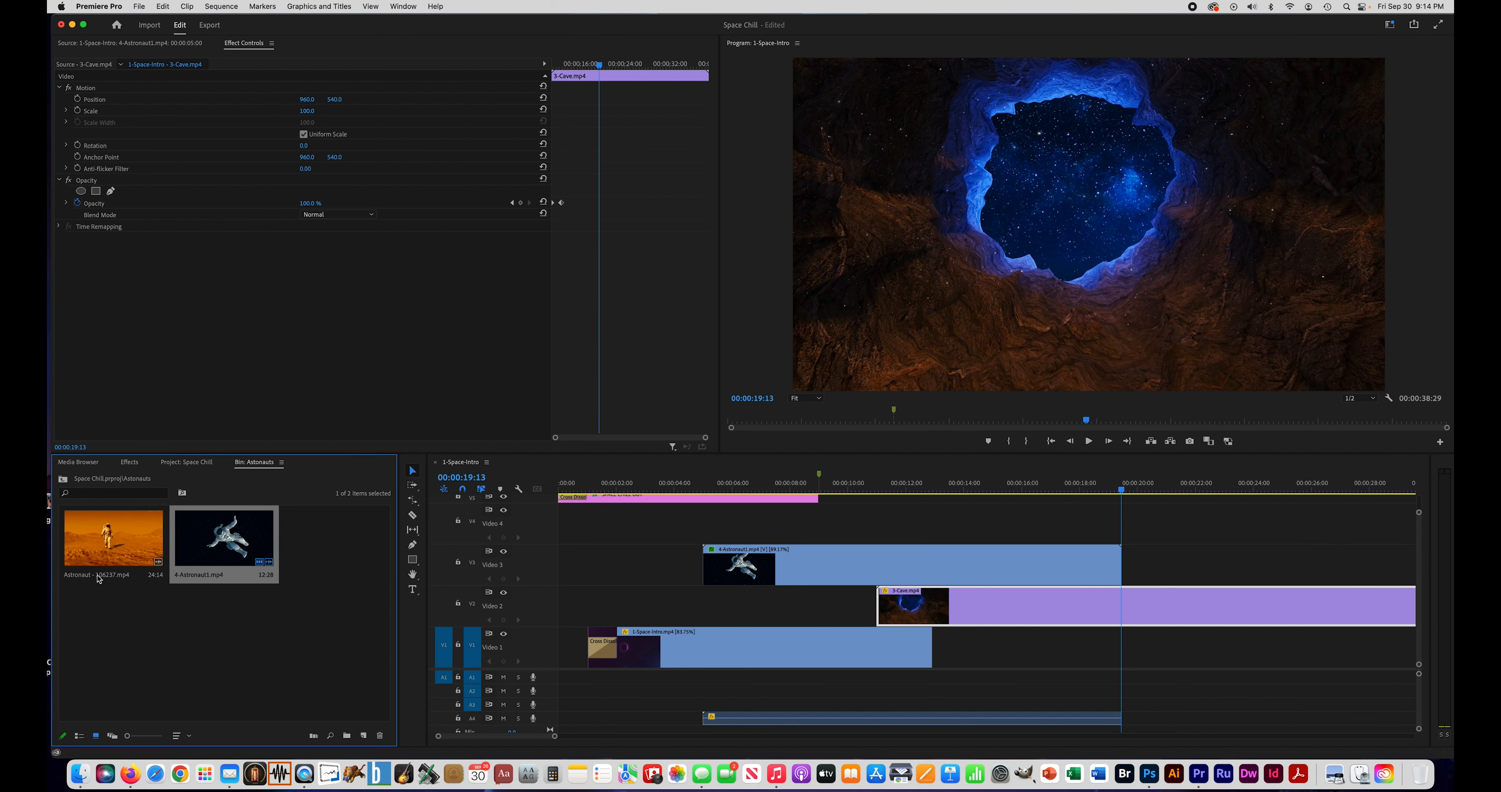
{"action": "left_click_drag", "start_coordinate": [110, 541], "coordinate": [1026, 512]}
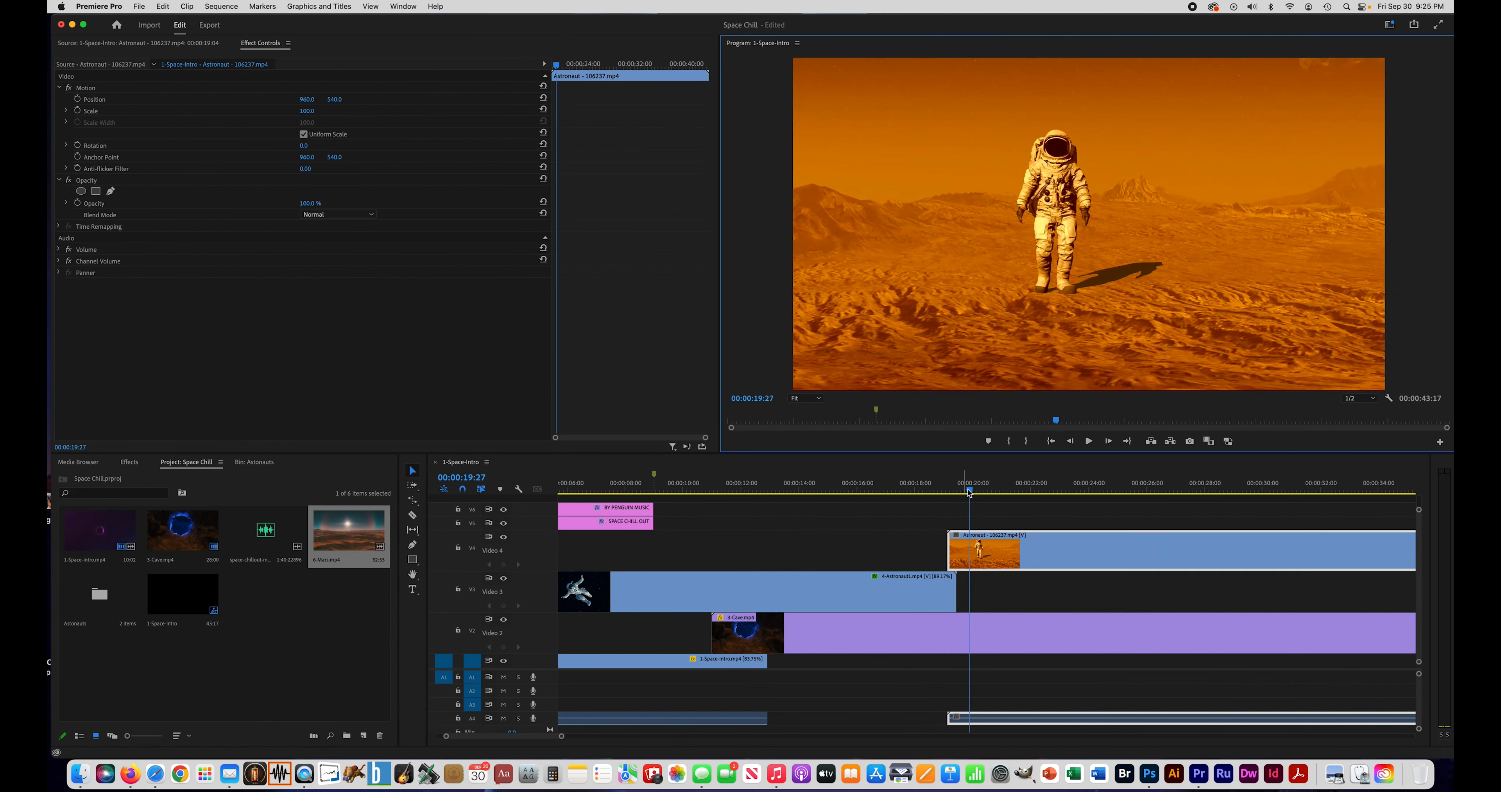
{"action": "left_click_drag", "start_coordinate": [970, 492], "coordinate": [897, 496]}
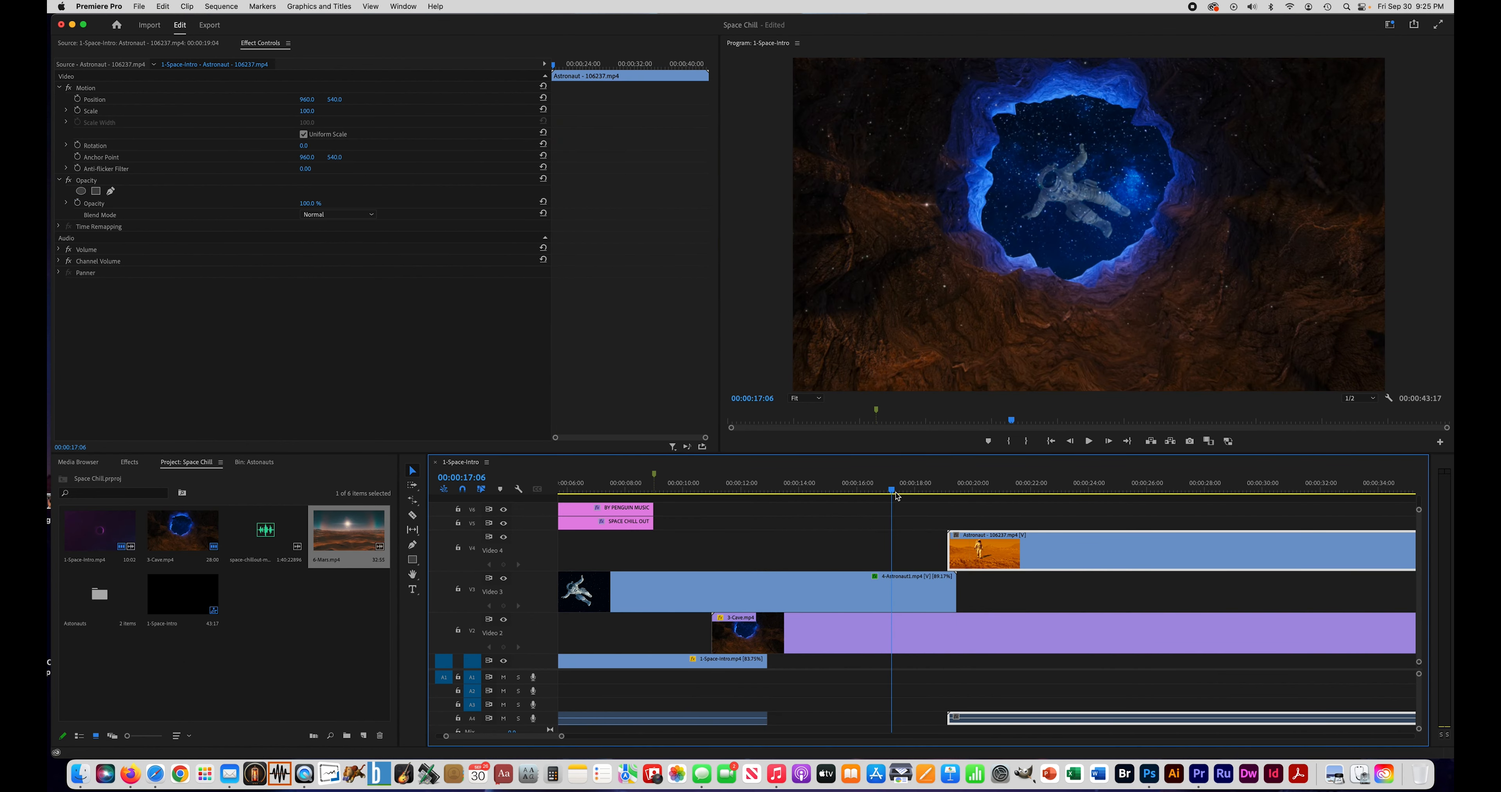
{"action": "left_click", "coordinate": [1089, 442]}
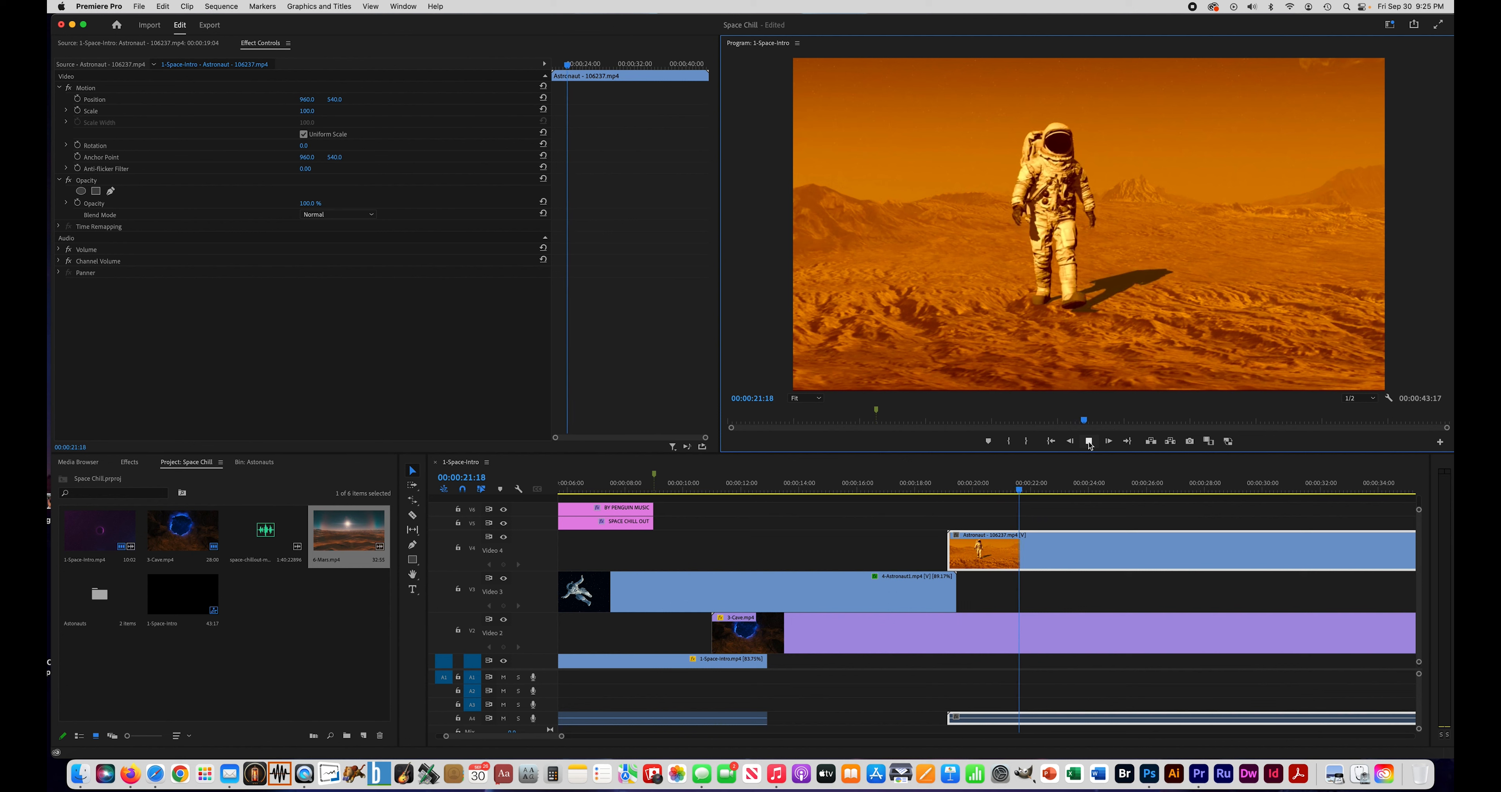
{"action": "left_click", "coordinate": [1089, 442]}
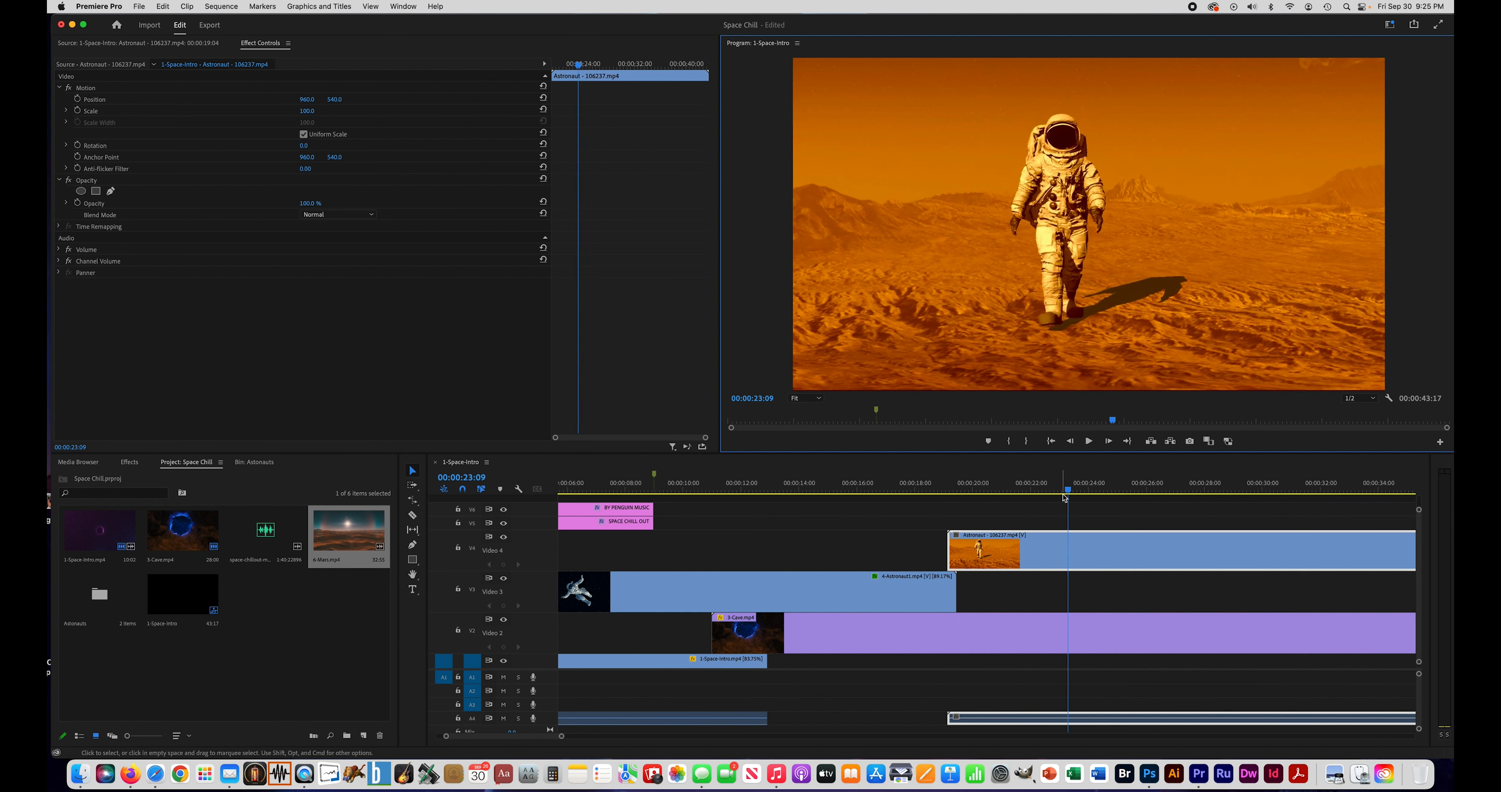
Set the playhead to the walking astronaut clip's start at 00:00:19:04 and turn on Show Video Keyframes for the timeline
{"action": "left_click_drag", "start_coordinate": [1065, 498], "coordinate": [949, 504]}
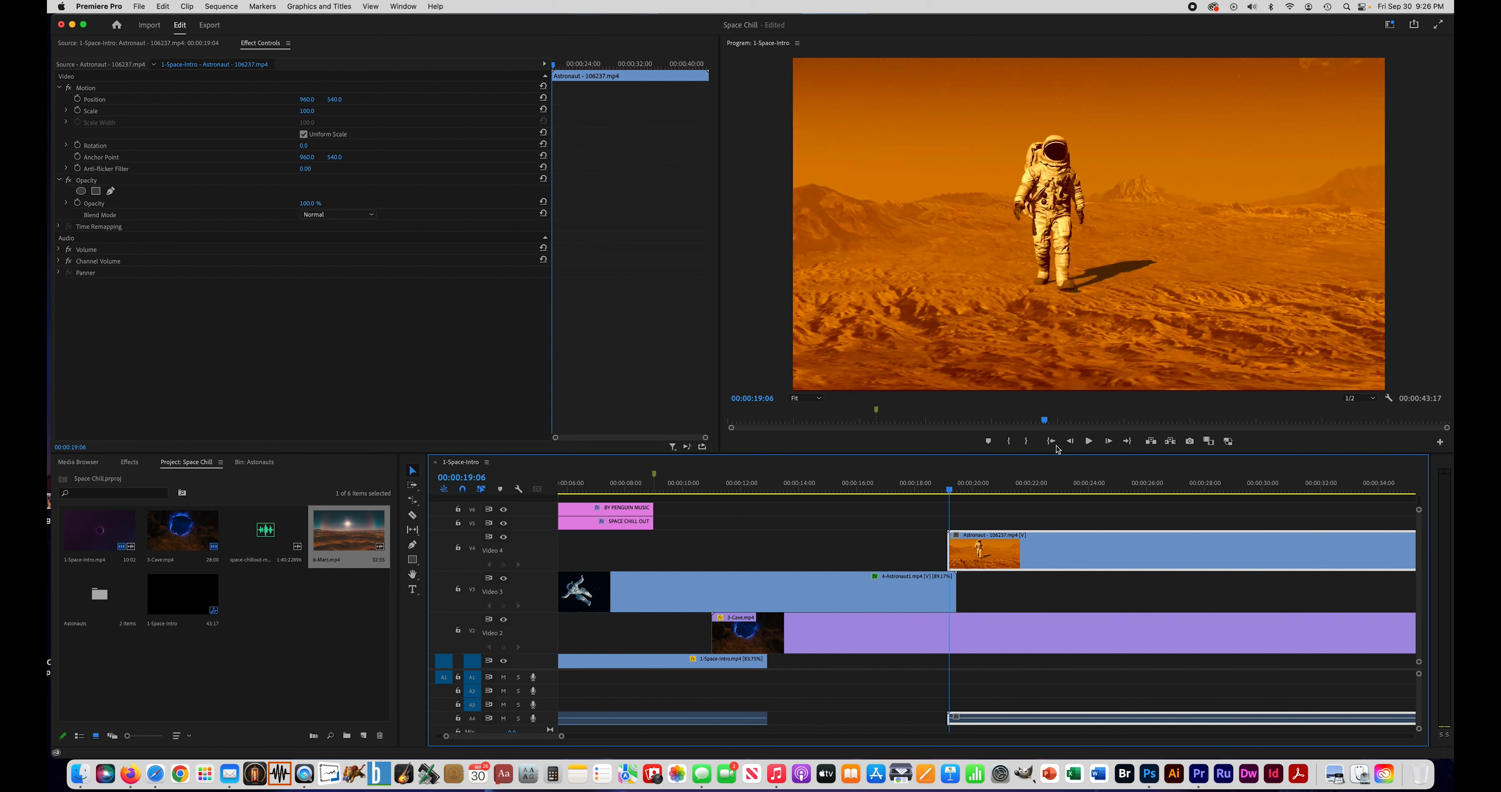
{"action": "left_click", "coordinate": [947, 490]}
{"action": "left_click_drag", "start_coordinate": [949, 492], "coordinate": [949, 490]}
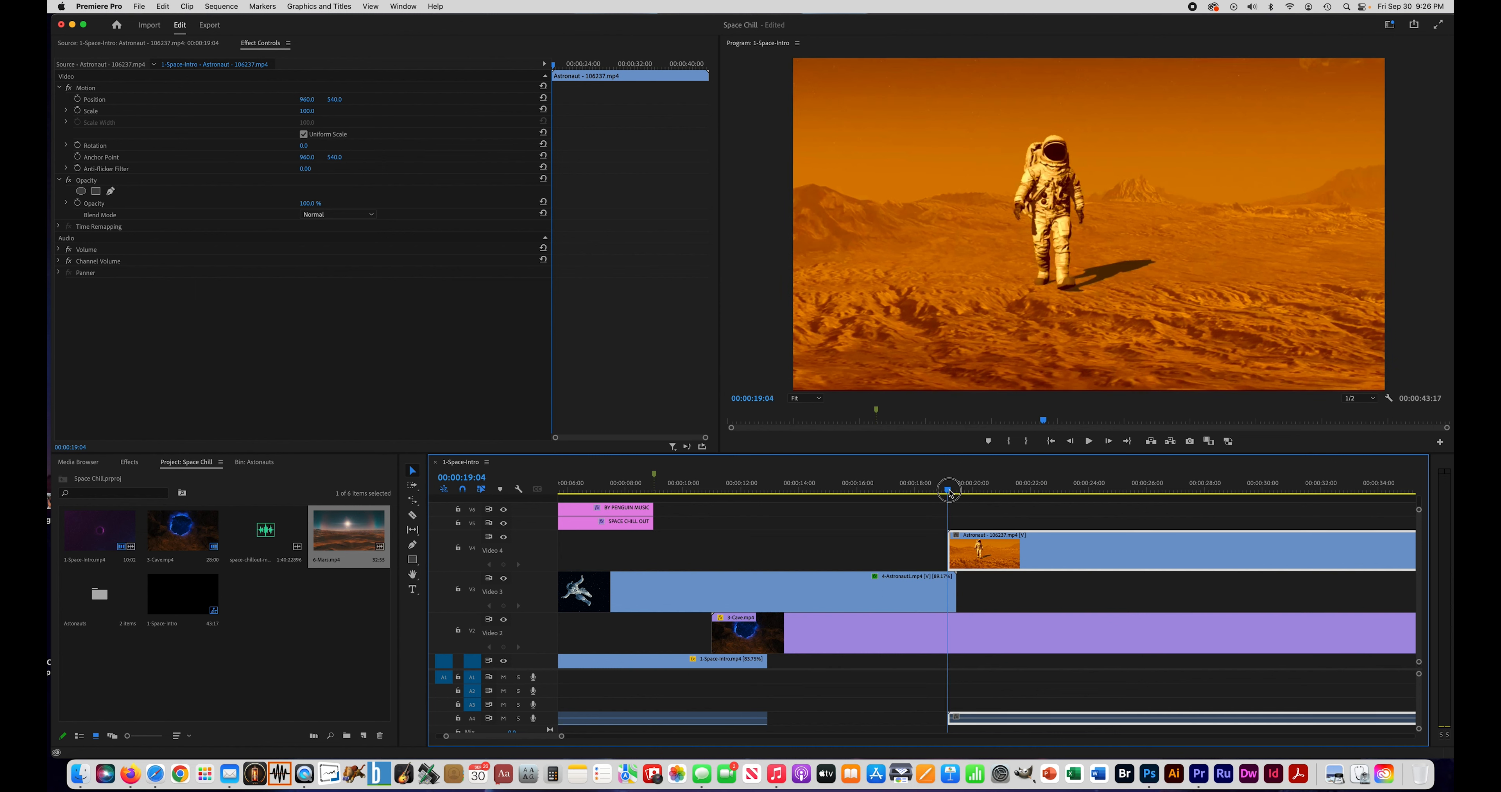
{"action": "left_click", "coordinate": [519, 491]}
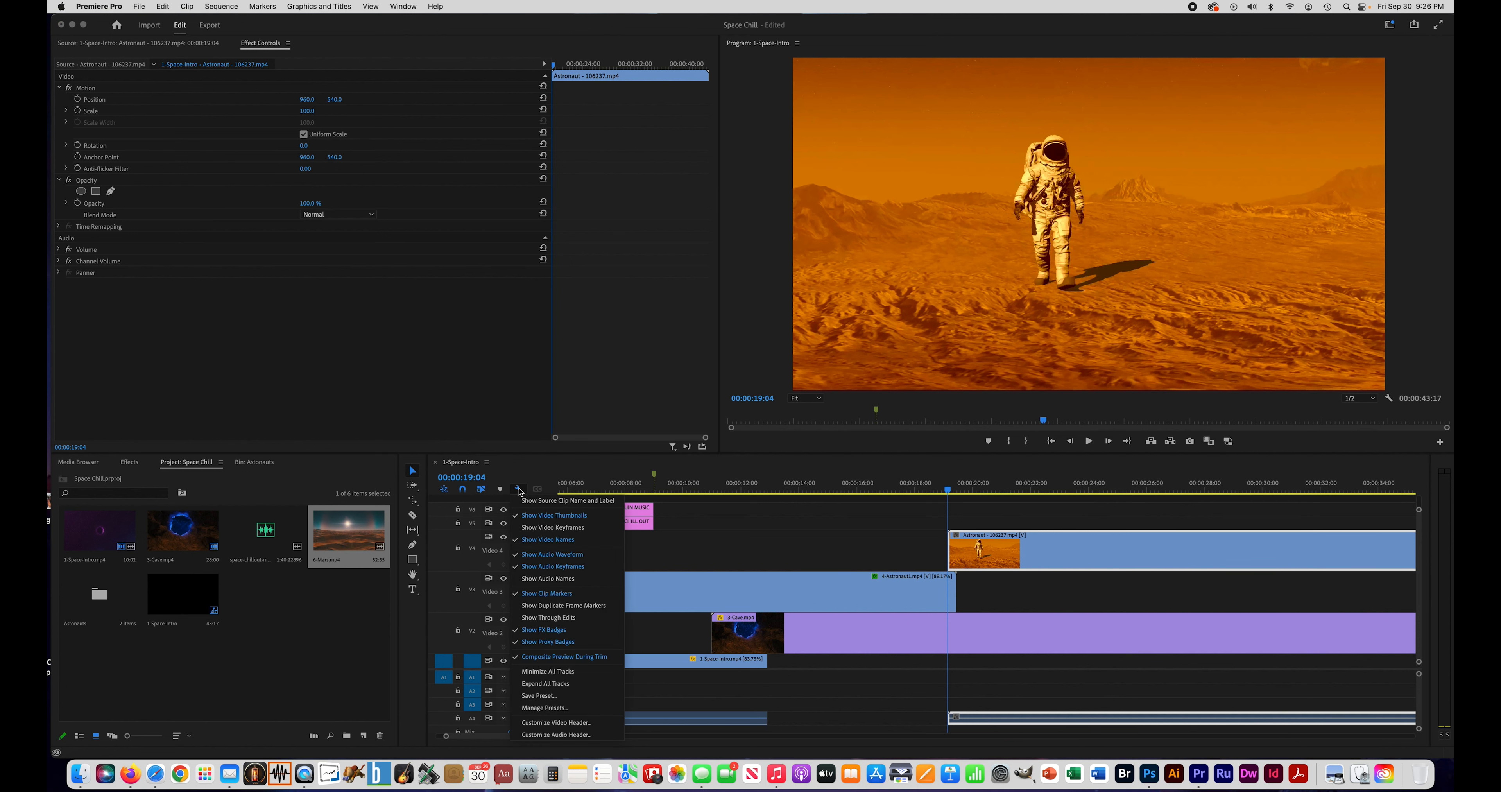
{"action": "left_click", "coordinate": [552, 530]}
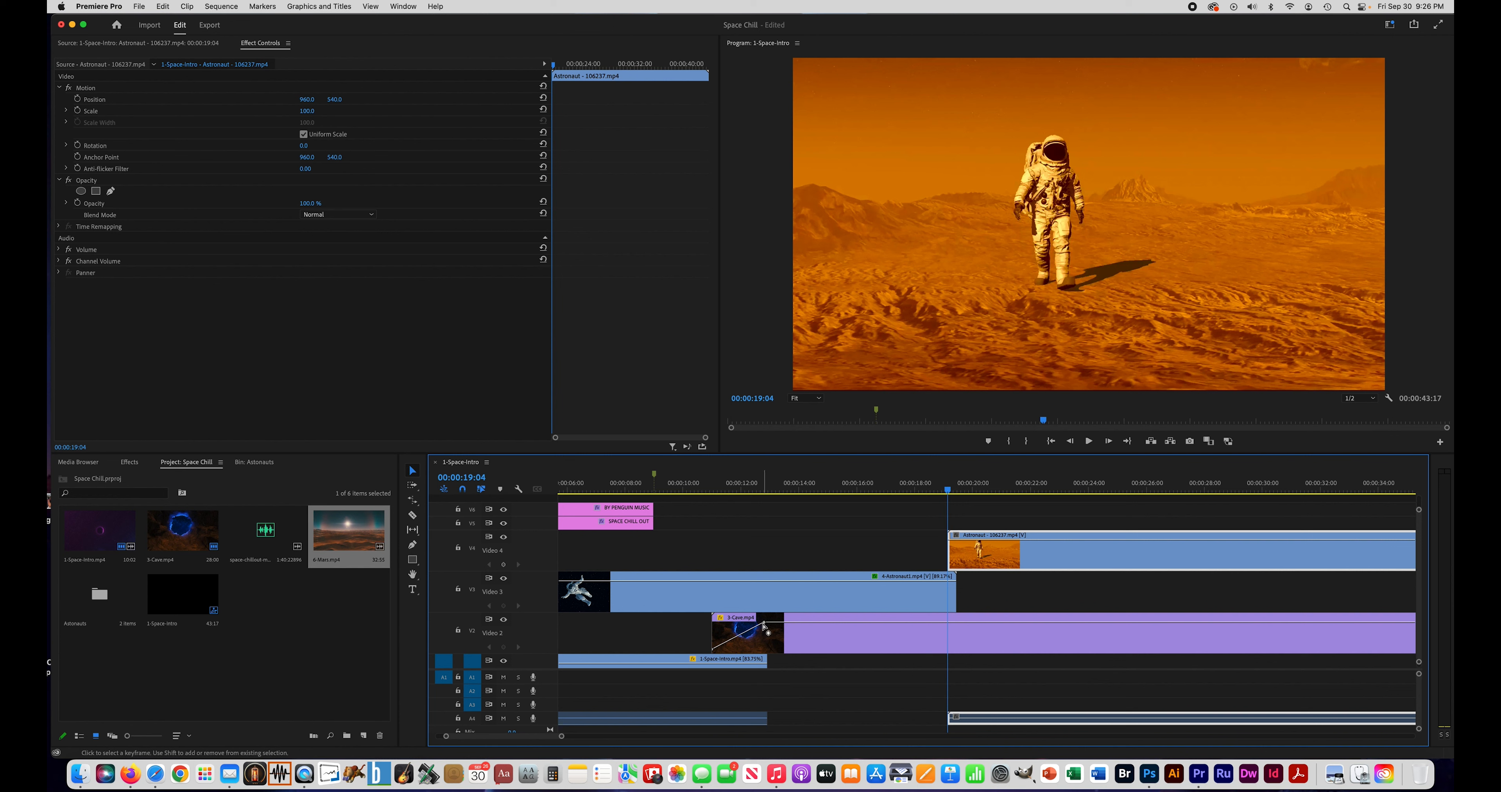
With the Pen tool, add opacity keyframes at the walking astronaut clip's start and about 2.5 seconds in, lowering the first to 0%
{"action": "left_click", "coordinate": [412, 545]}
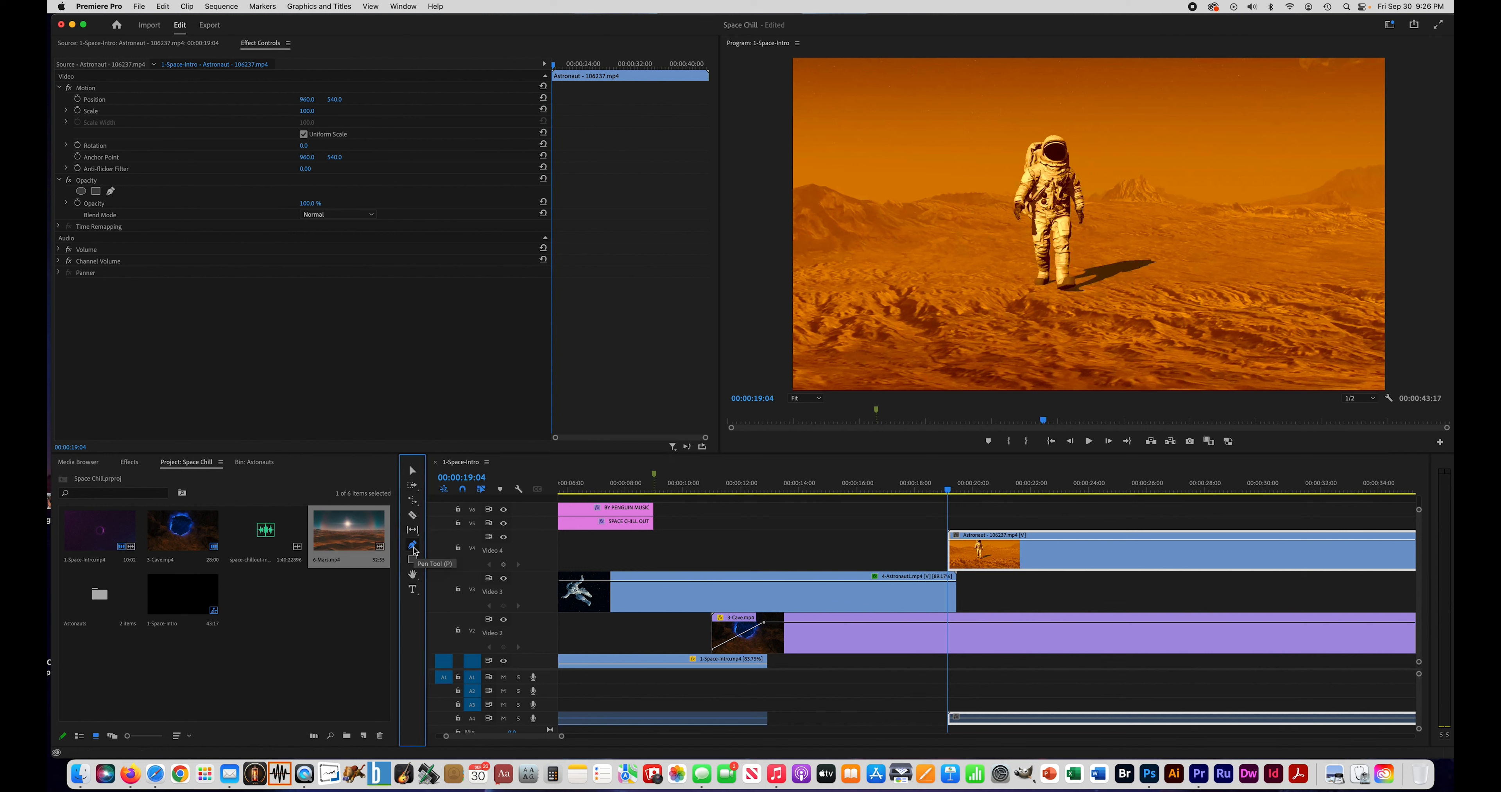
{"action": "left_click", "coordinate": [1021, 541]}
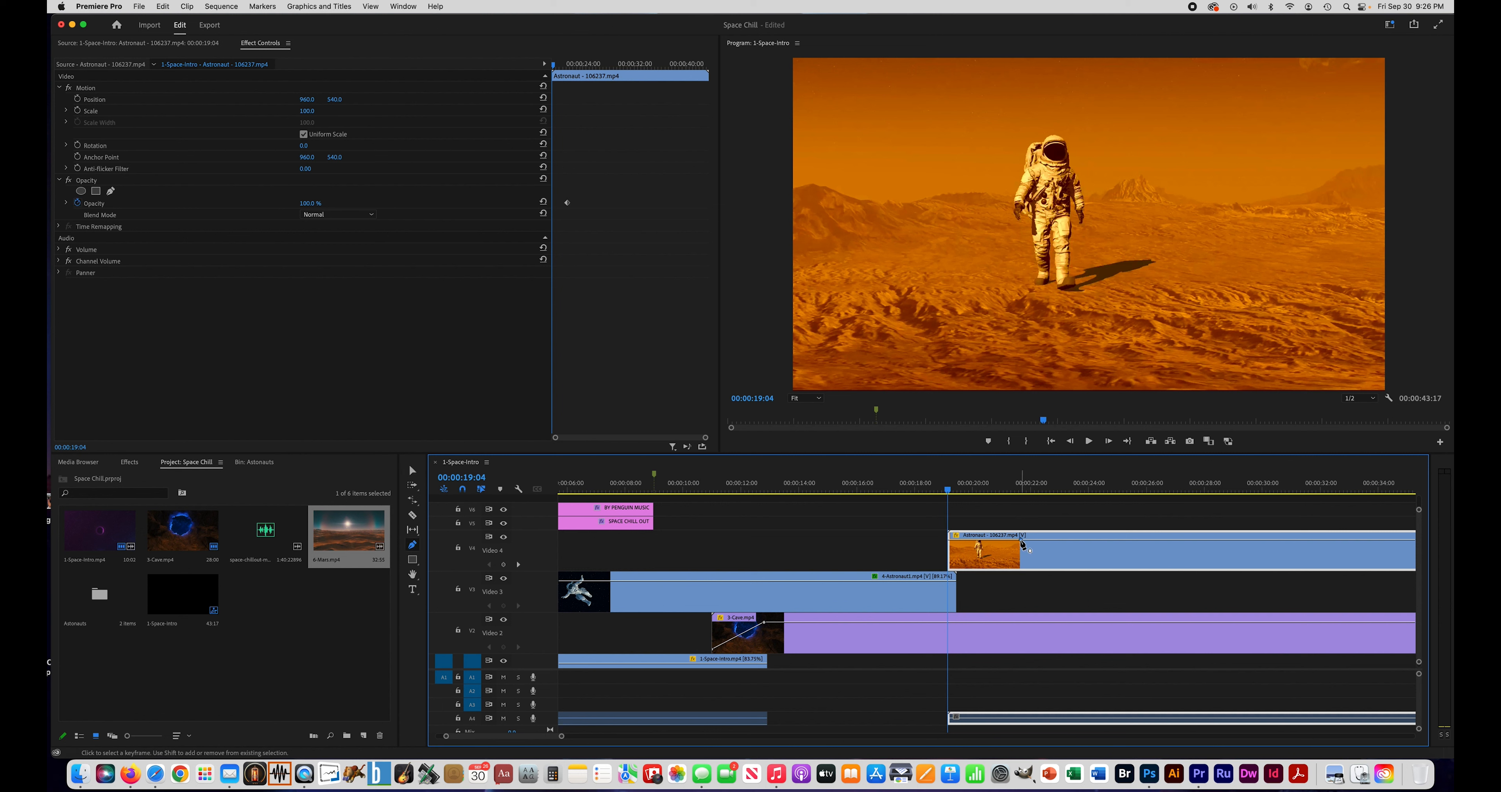
{"action": "left_click", "coordinate": [946, 546]}
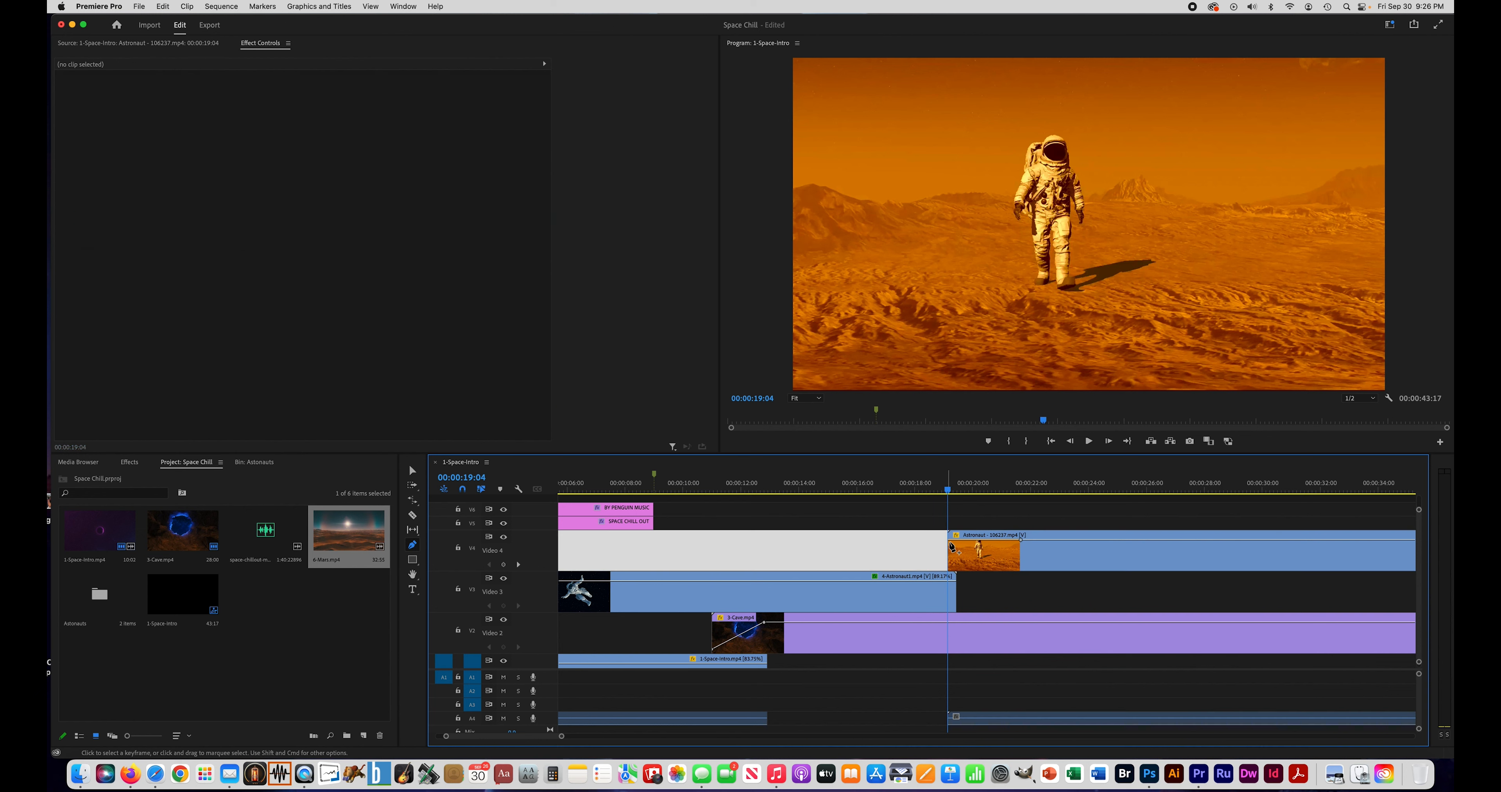
{"action": "left_click", "coordinate": [953, 541]}
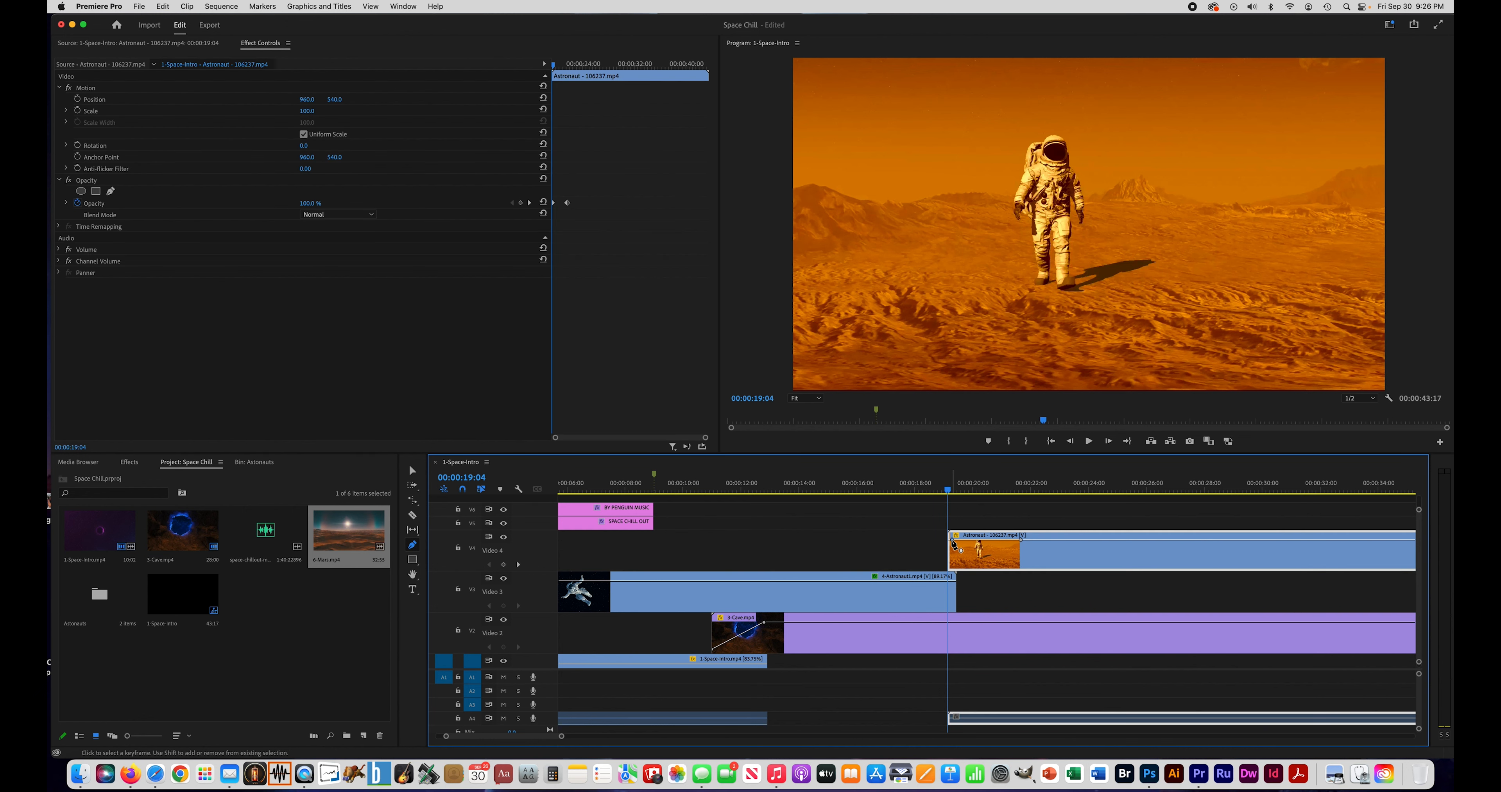
{"action": "left_click_drag", "start_coordinate": [953, 539], "coordinate": [950, 566]}
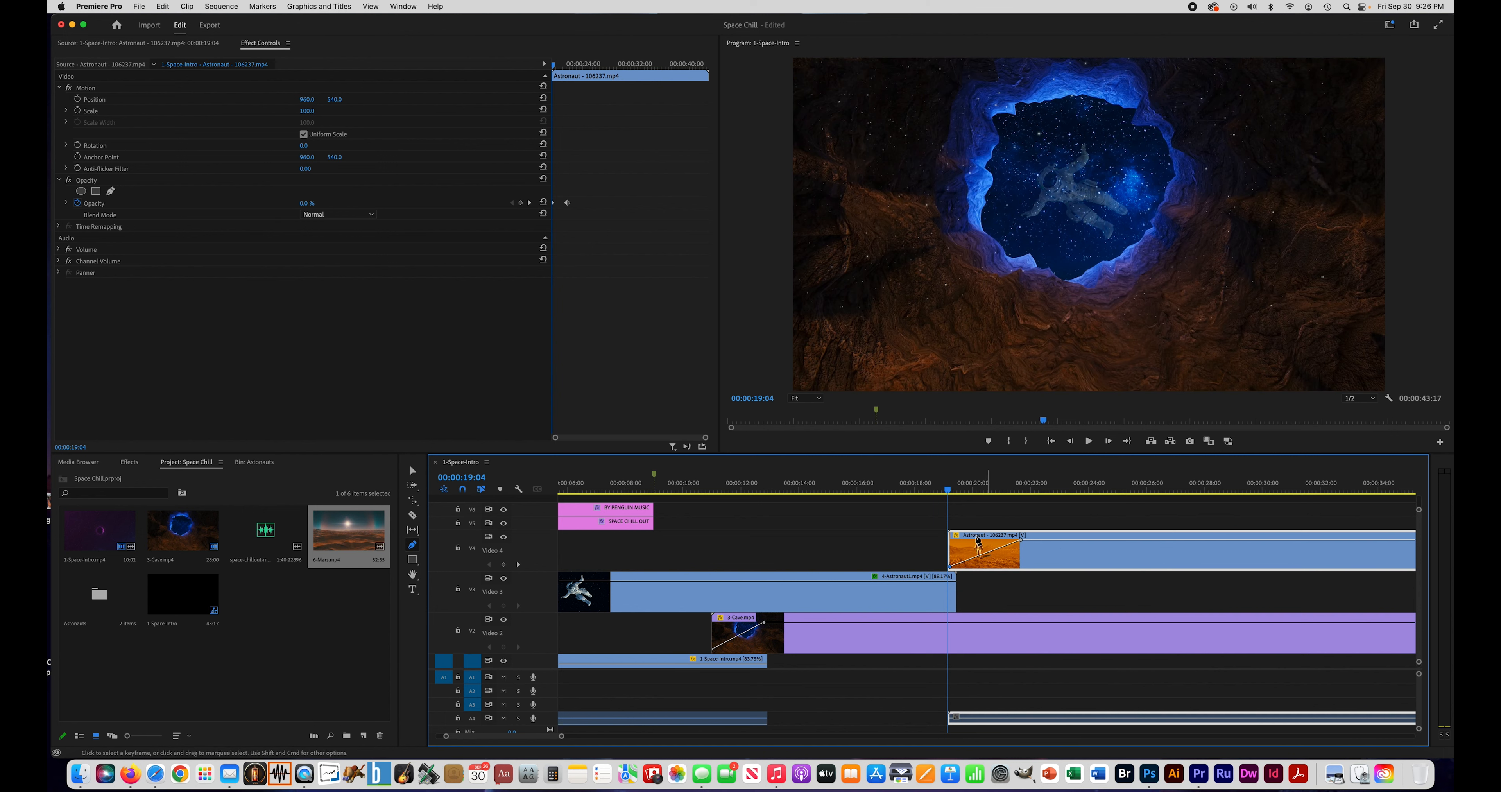
Preview the walking astronaut clip's fade-in from 00:00:17:24 until the astronaut is fully visible
{"action": "left_click_drag", "start_coordinate": [948, 490], "coordinate": [911, 493]}
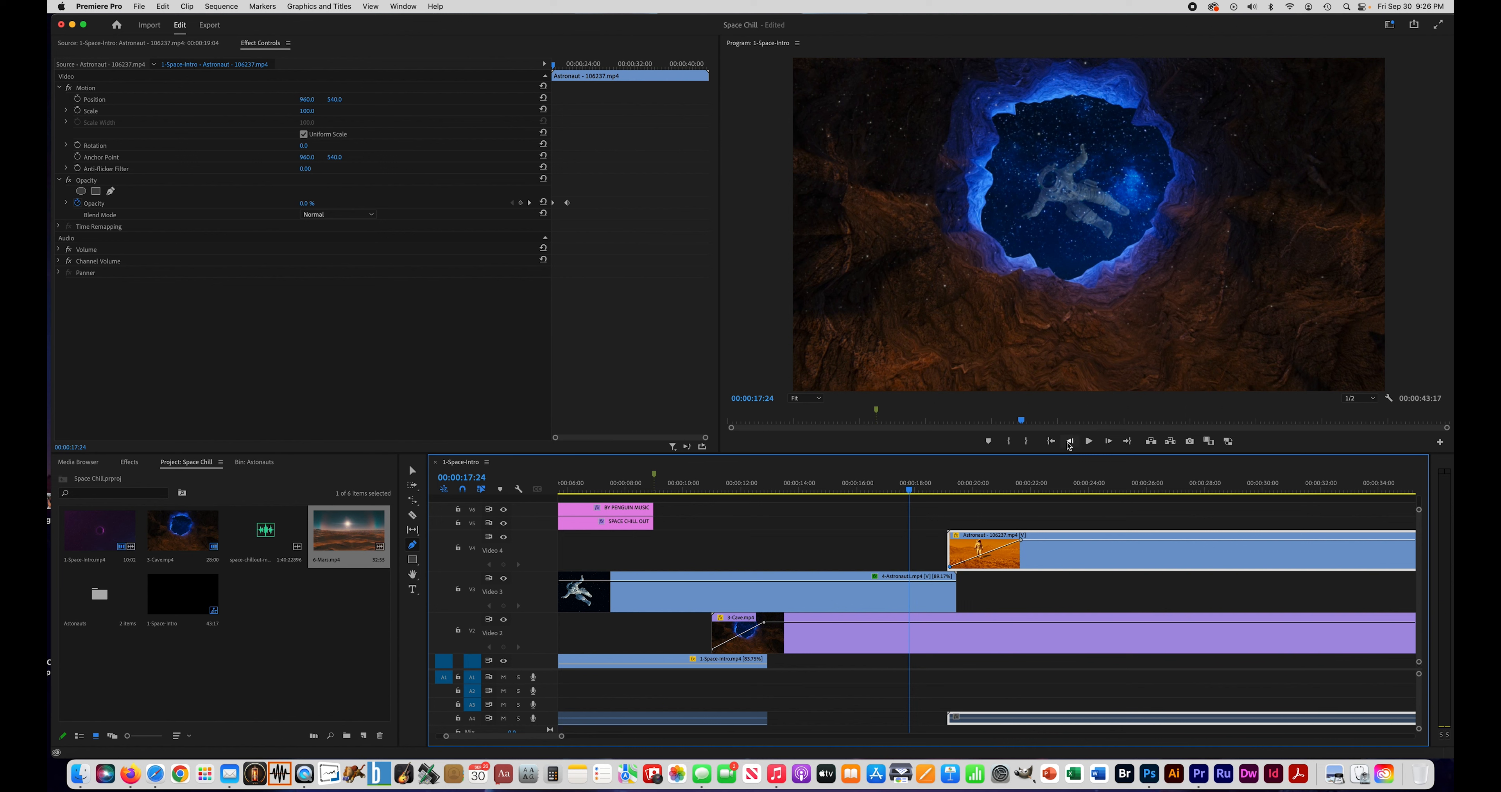
{"action": "left_click", "coordinate": [1088, 441]}
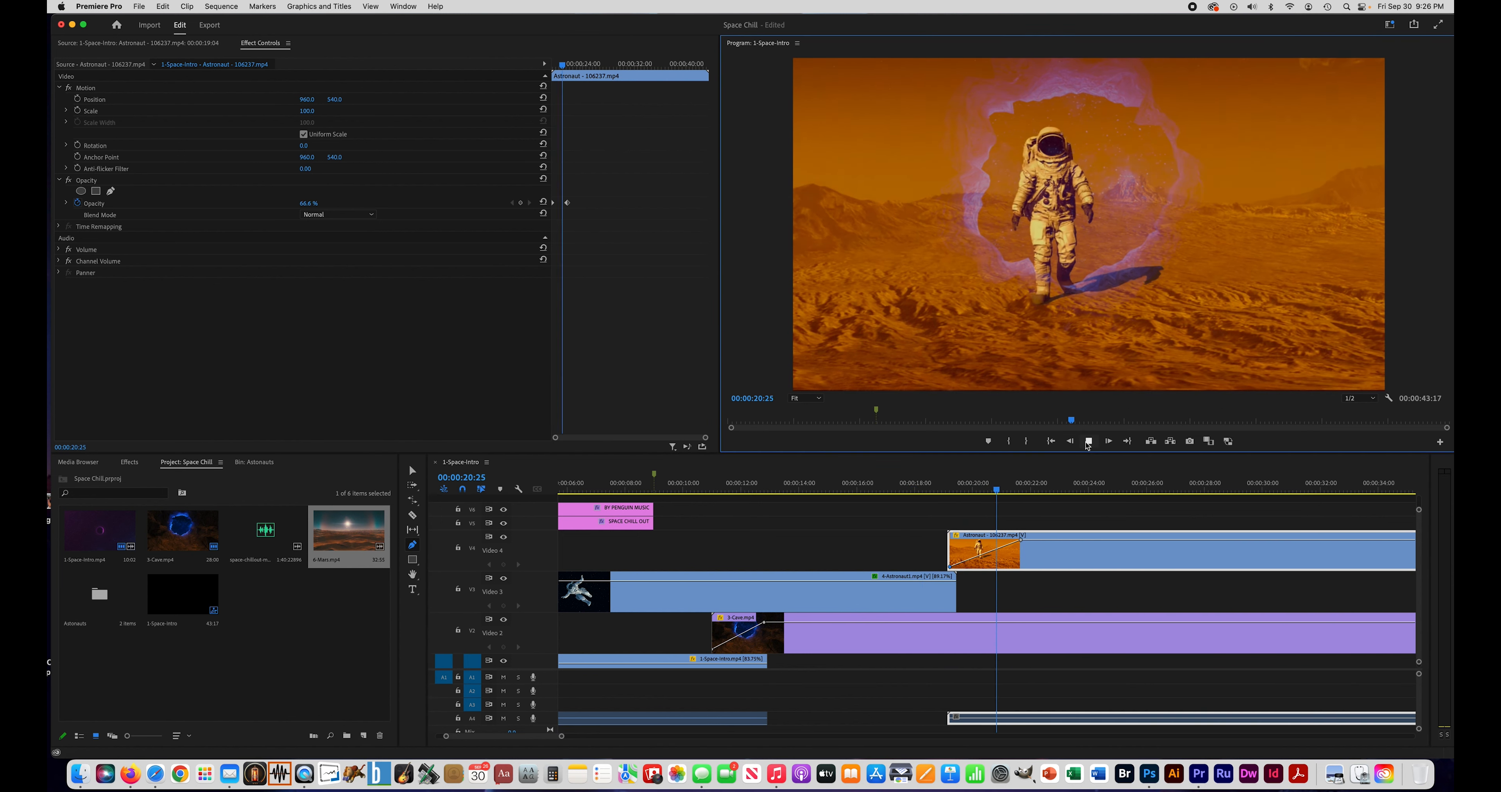
{"action": "left_click", "coordinate": [1088, 442]}
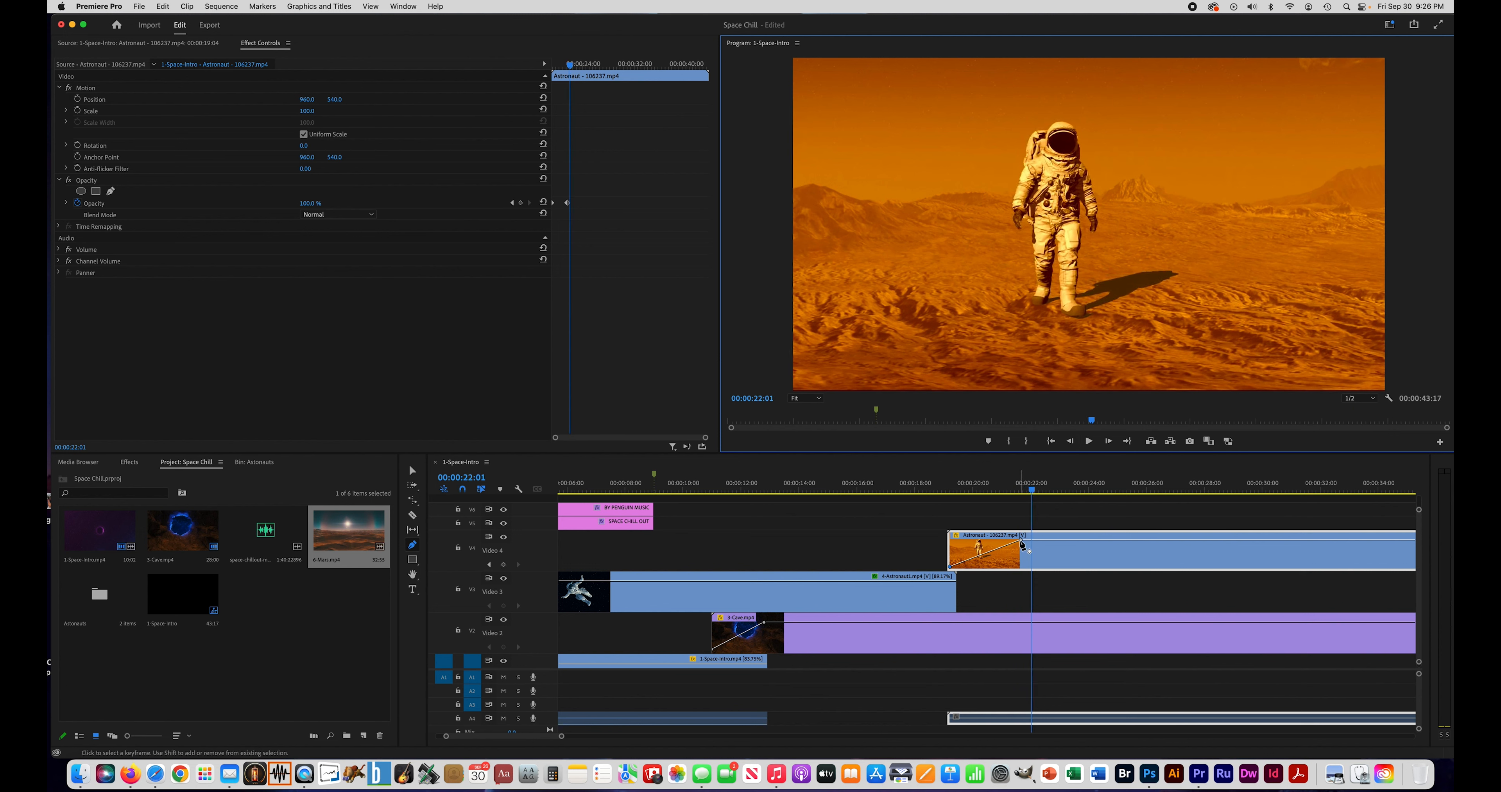
Lengthen the fade-ins of the walking astronaut and cave clips by moving their end opacity keyframes slightly later, and preview from 00:00:09:24
{"action": "left_click_drag", "start_coordinate": [1022, 546], "coordinate": [1043, 540]}
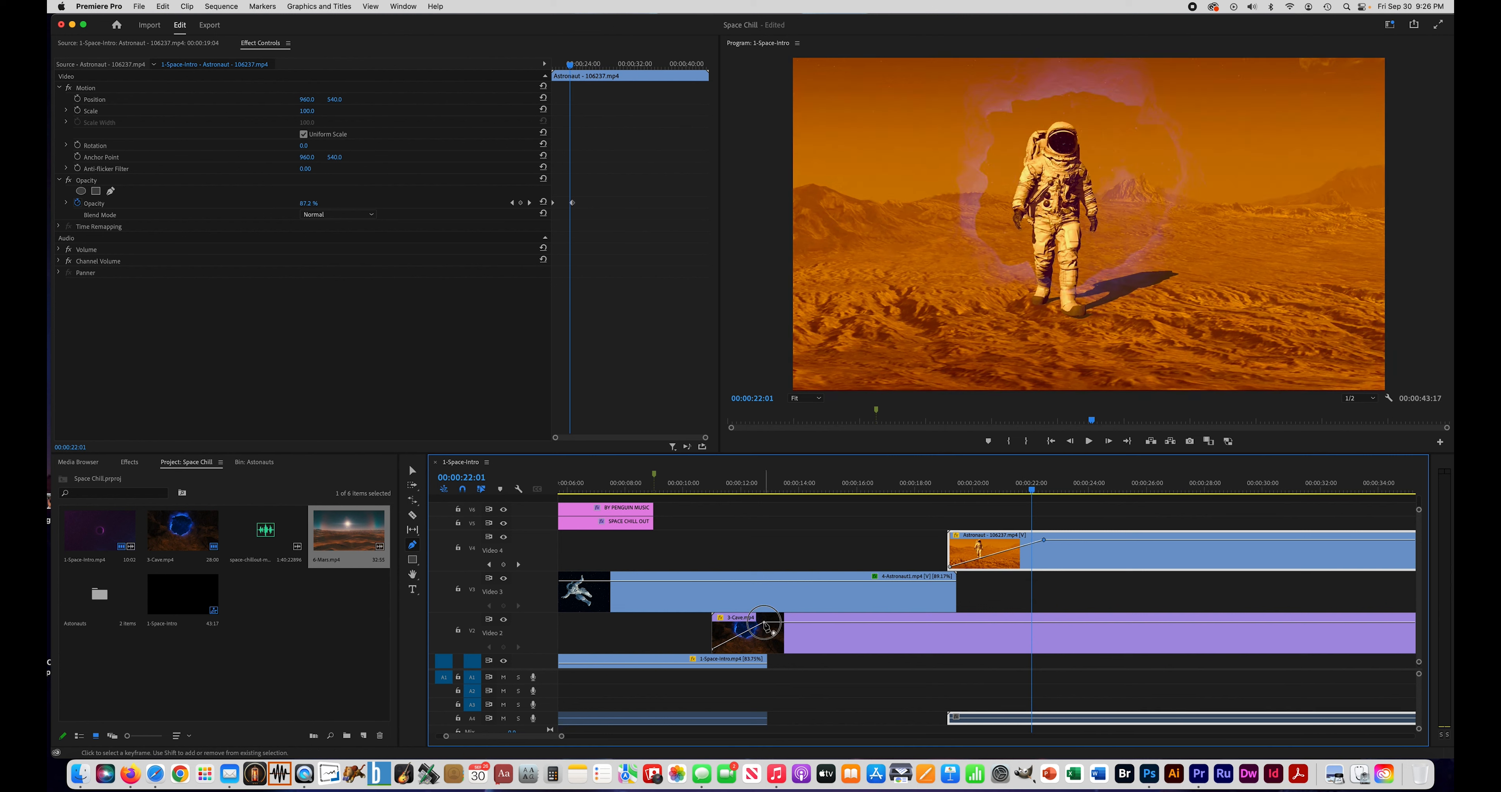
{"action": "left_click_drag", "start_coordinate": [765, 623], "coordinate": [767, 622]}
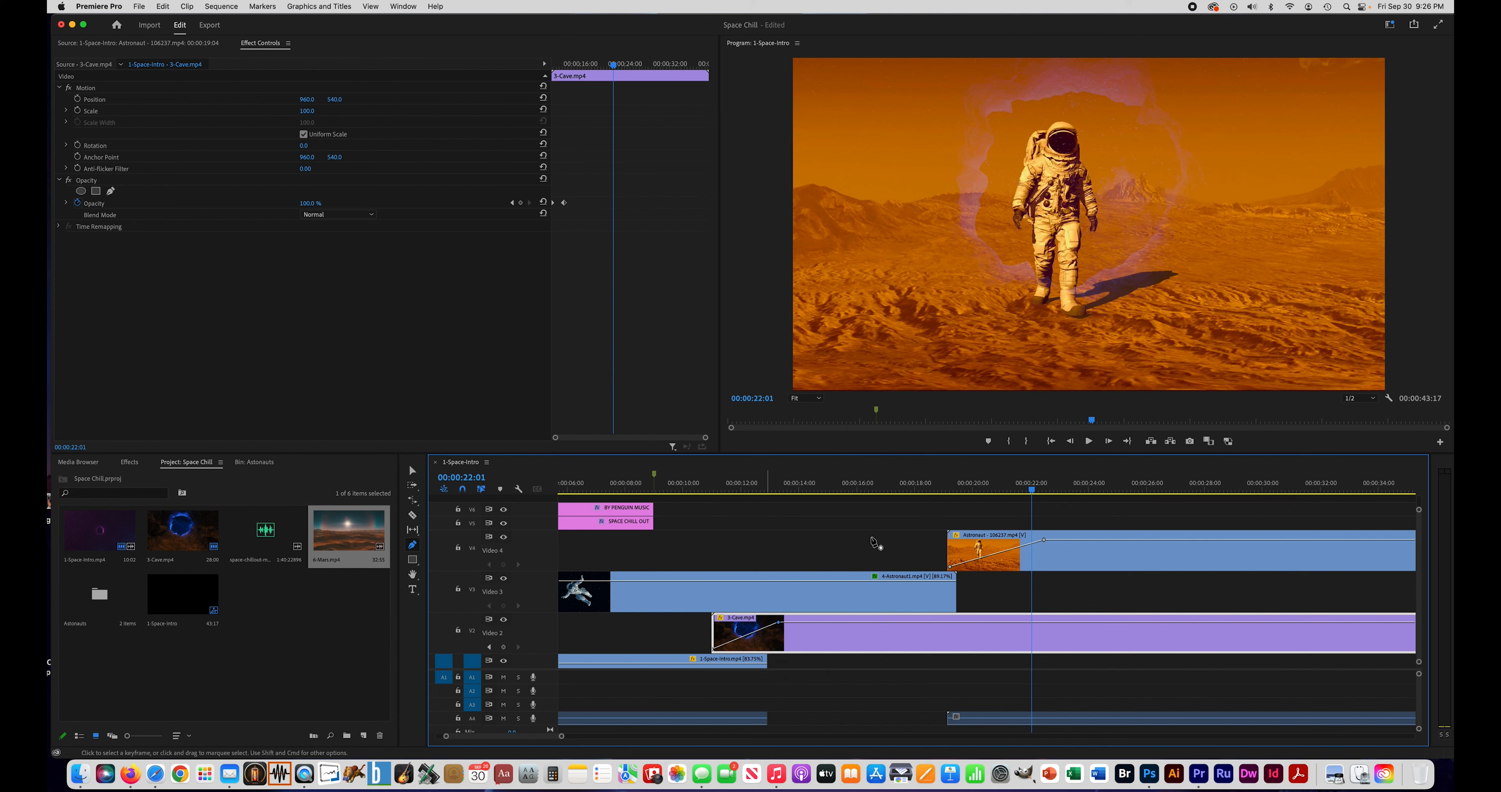
{"action": "left_click_drag", "start_coordinate": [1032, 490], "coordinate": [677, 490]}
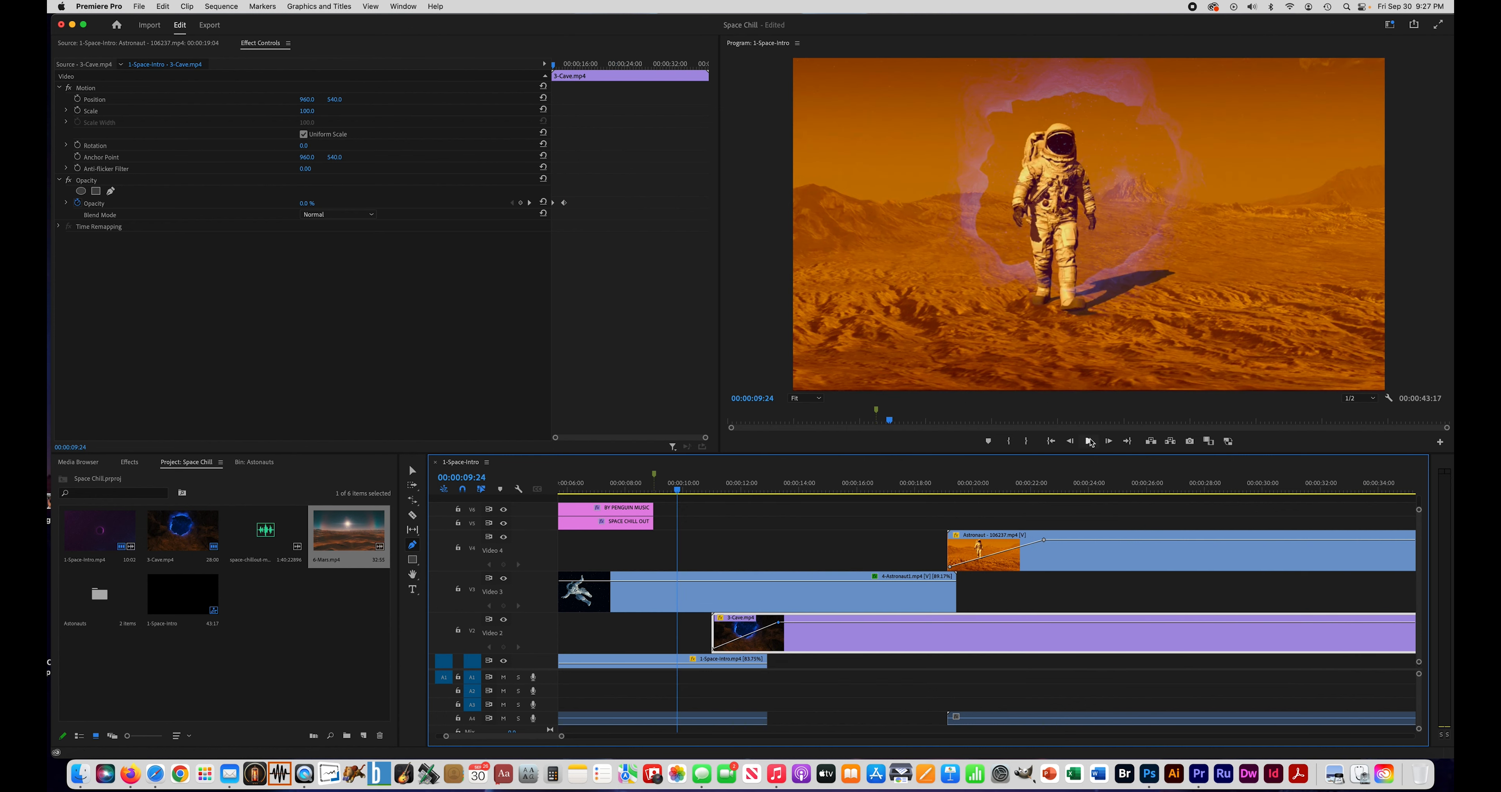
{"action": "left_click", "coordinate": [1090, 441]}
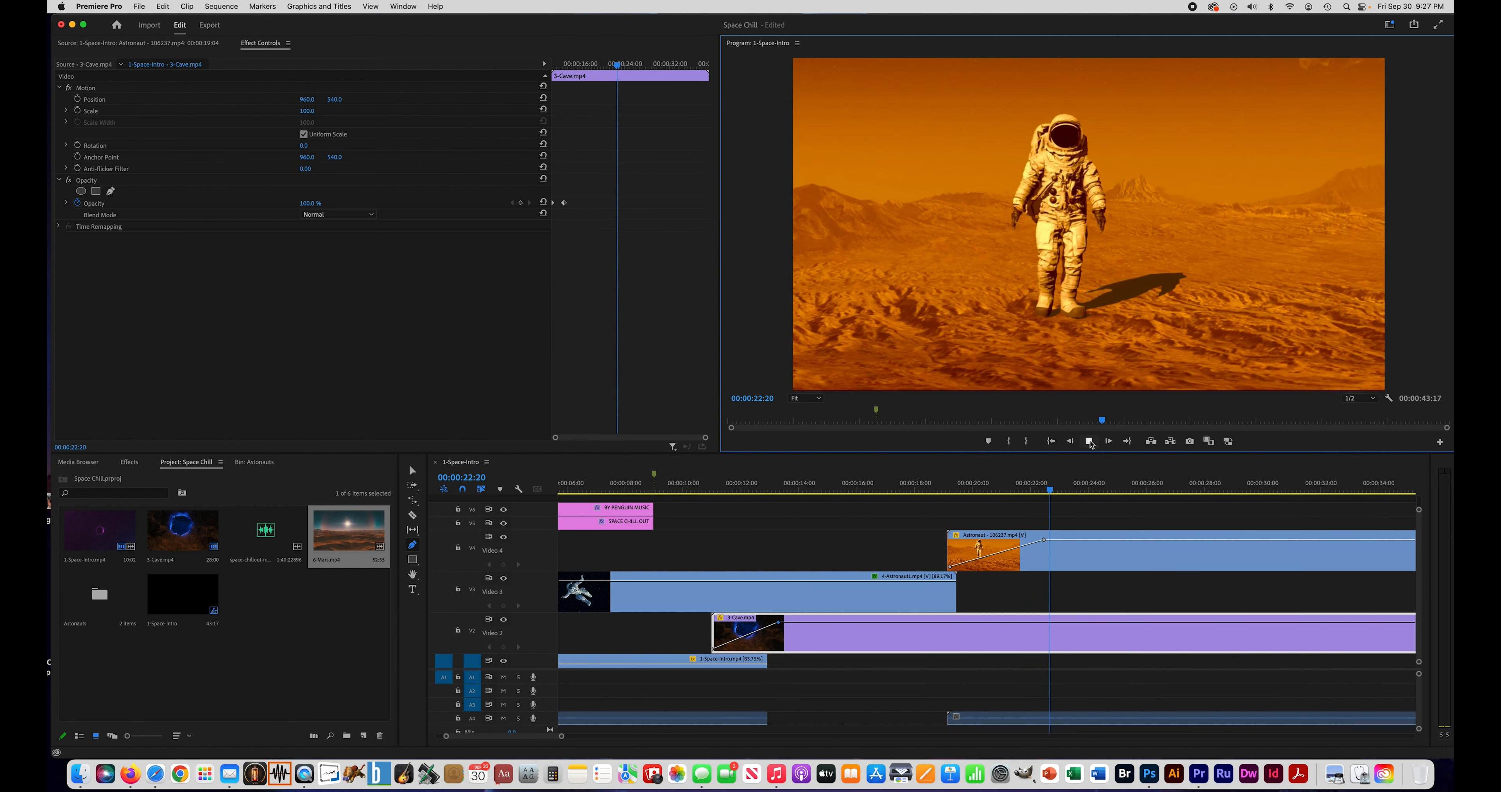
{"action": "left_click", "coordinate": [1090, 442]}
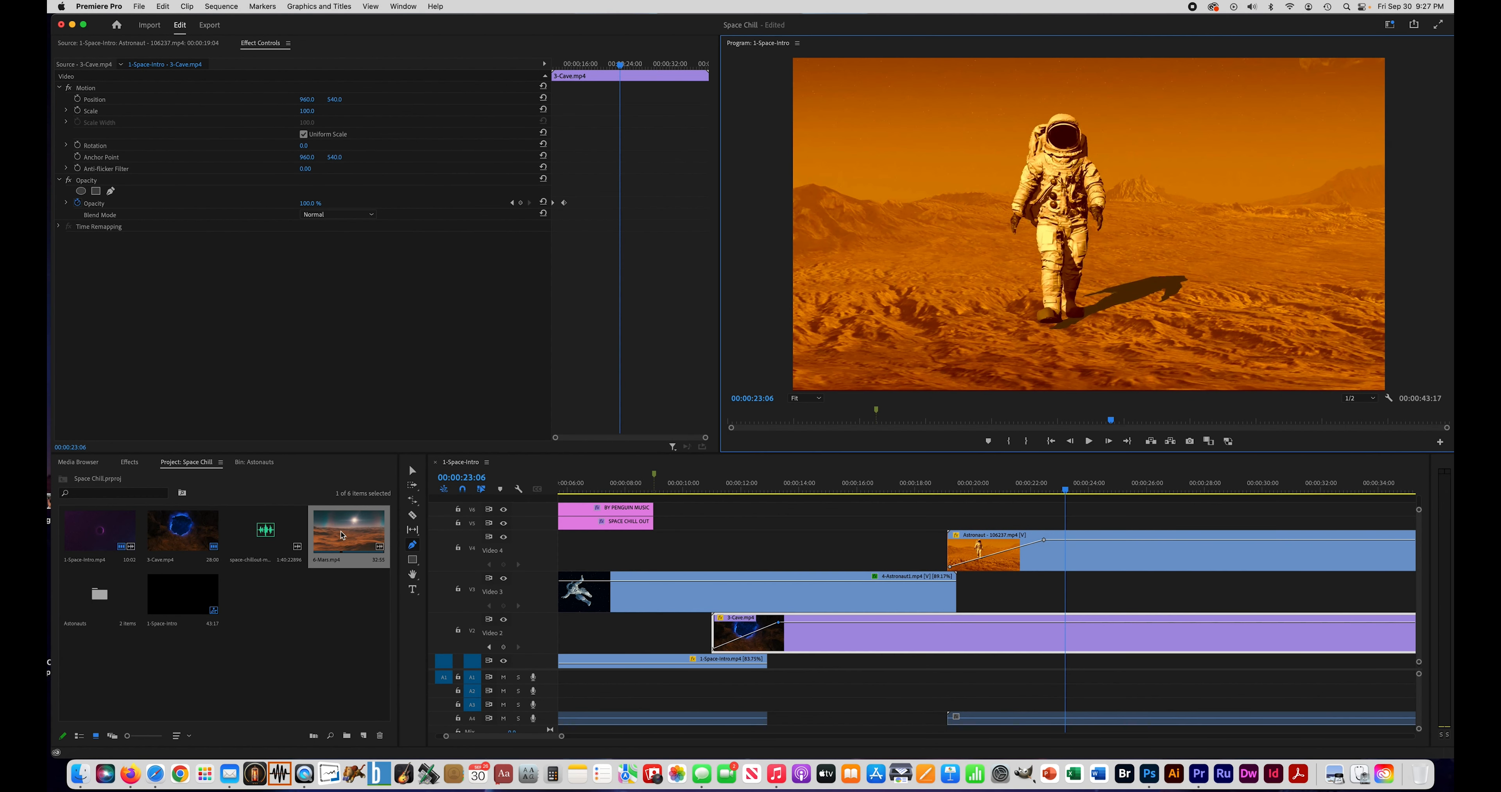
Place the Mars clip on video track 3 at about 00:00:23:00 and fade its opacity from 0% to 100% over about 3 seconds
{"action": "left_click_drag", "start_coordinate": [344, 535], "coordinate": [1123, 603]}
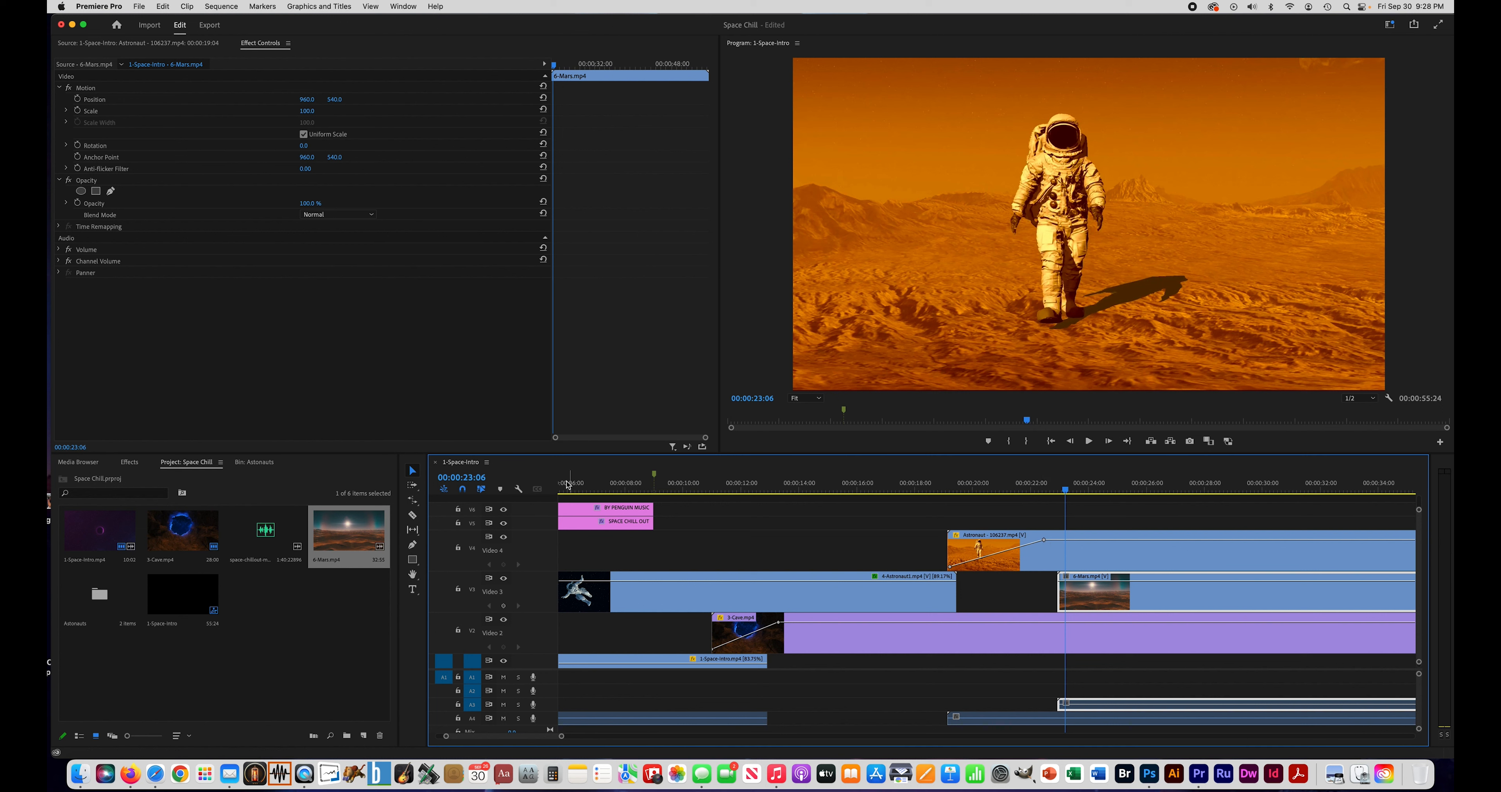
{"action": "left_click", "coordinate": [412, 545]}
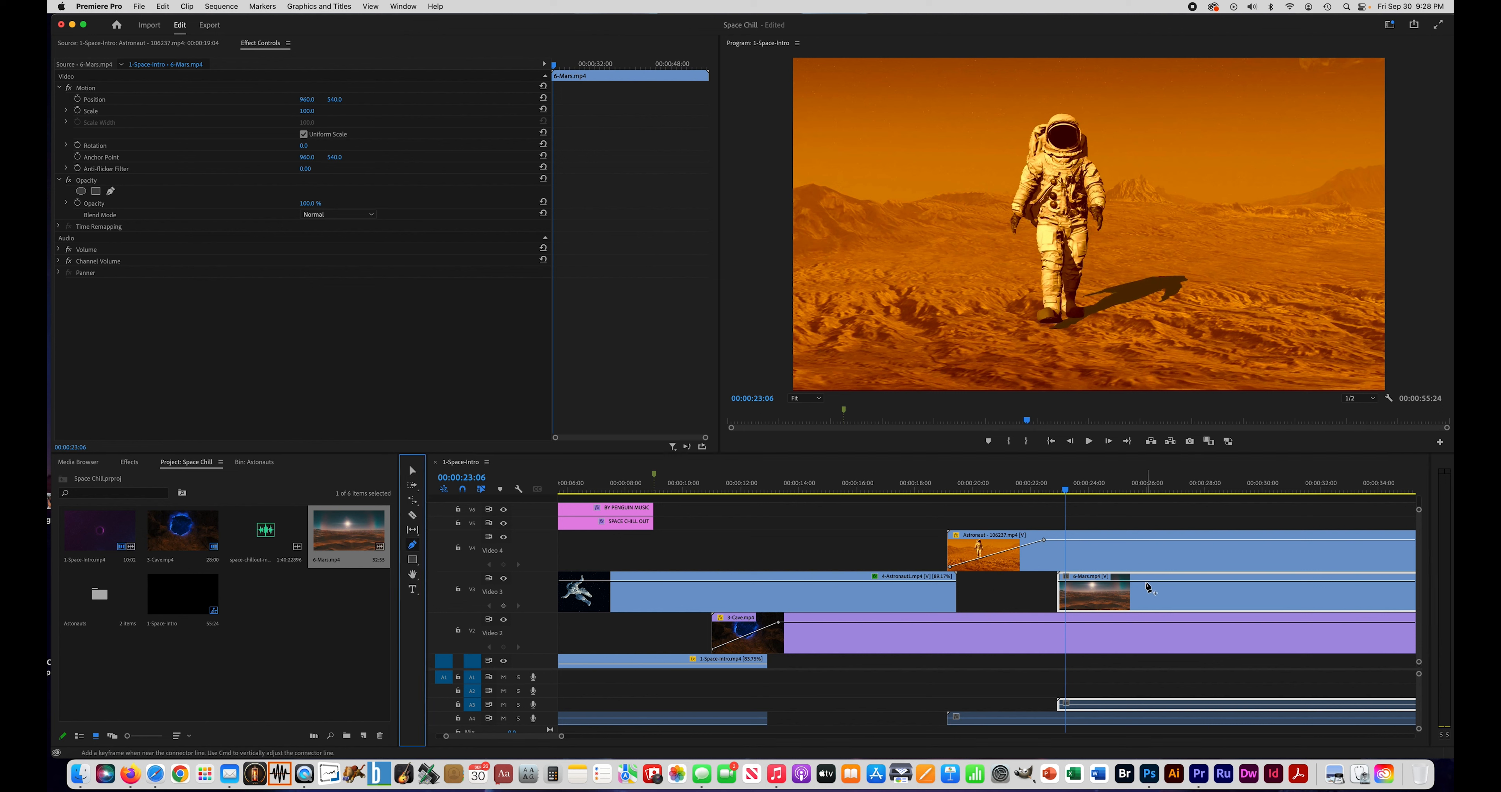
{"action": "left_click", "coordinate": [1143, 582]}
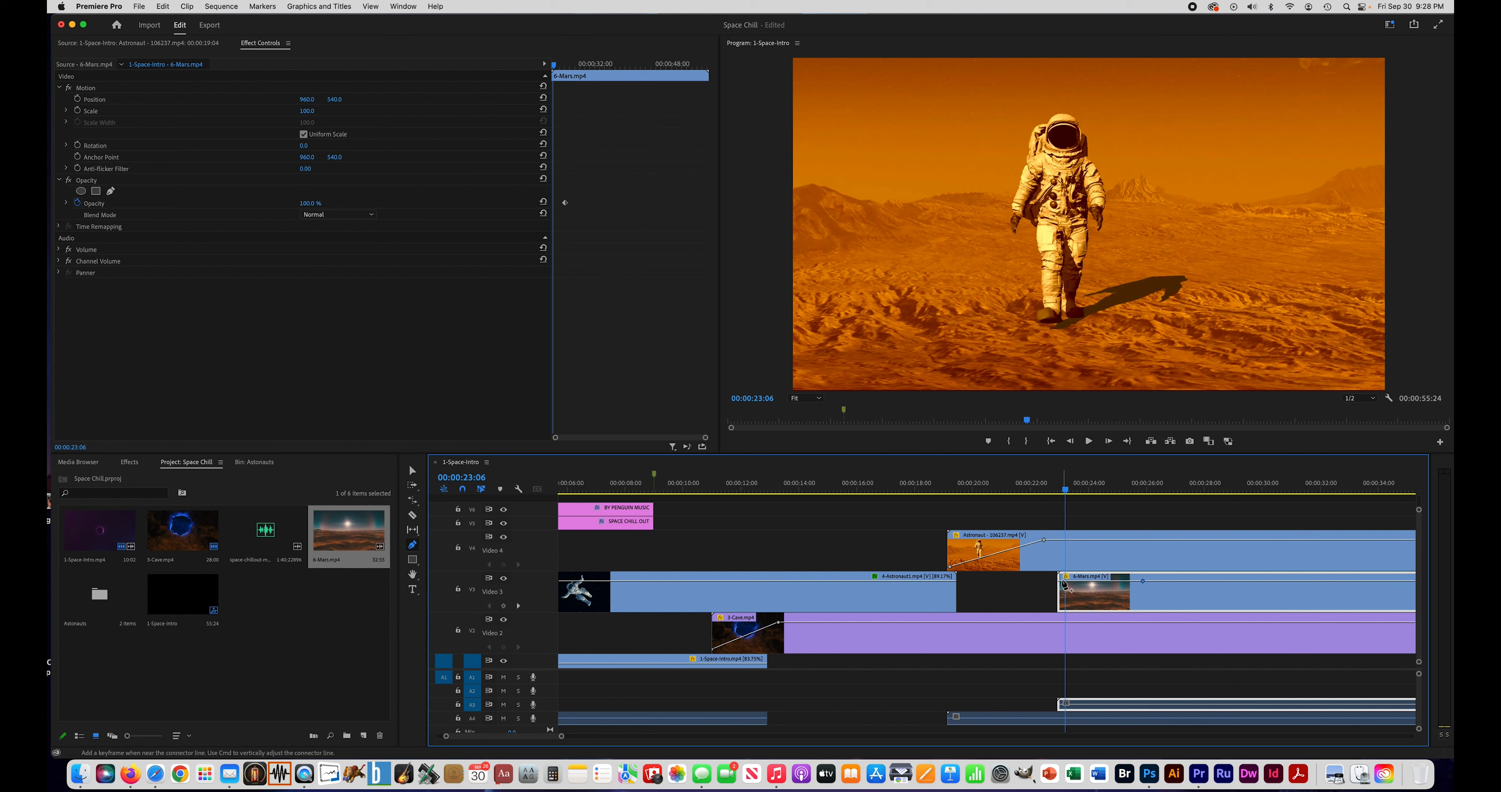
{"action": "left_click_drag", "start_coordinate": [1061, 581], "coordinate": [1059, 607]}
At 00:00:26:15, set the walking astronaut clip's blend mode to Screen so it mixes with the Mars clip
{"action": "left_click", "coordinate": [1069, 420]}
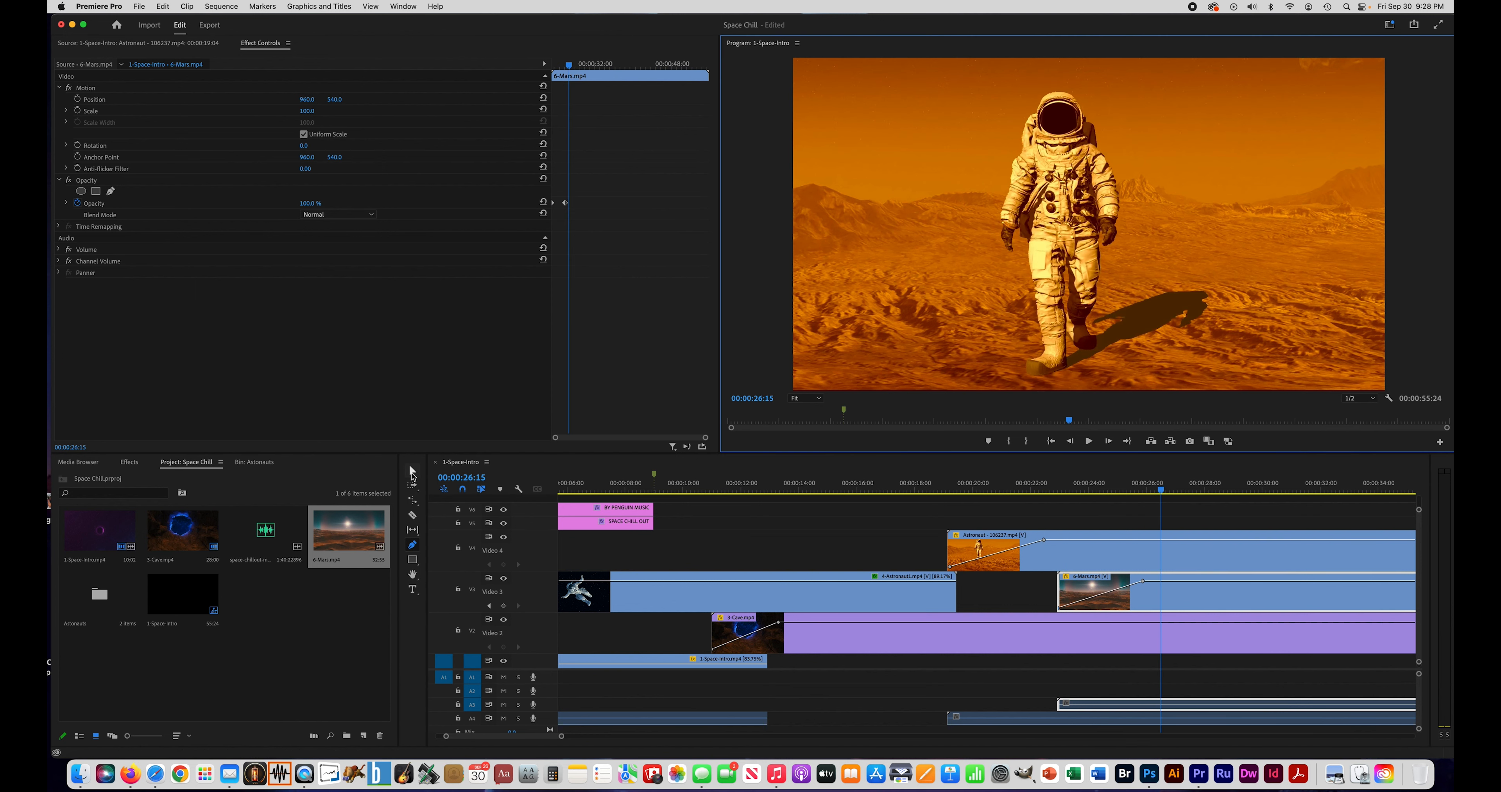
{"action": "left_click", "coordinate": [412, 472]}
{"action": "left_click", "coordinate": [1079, 560]}
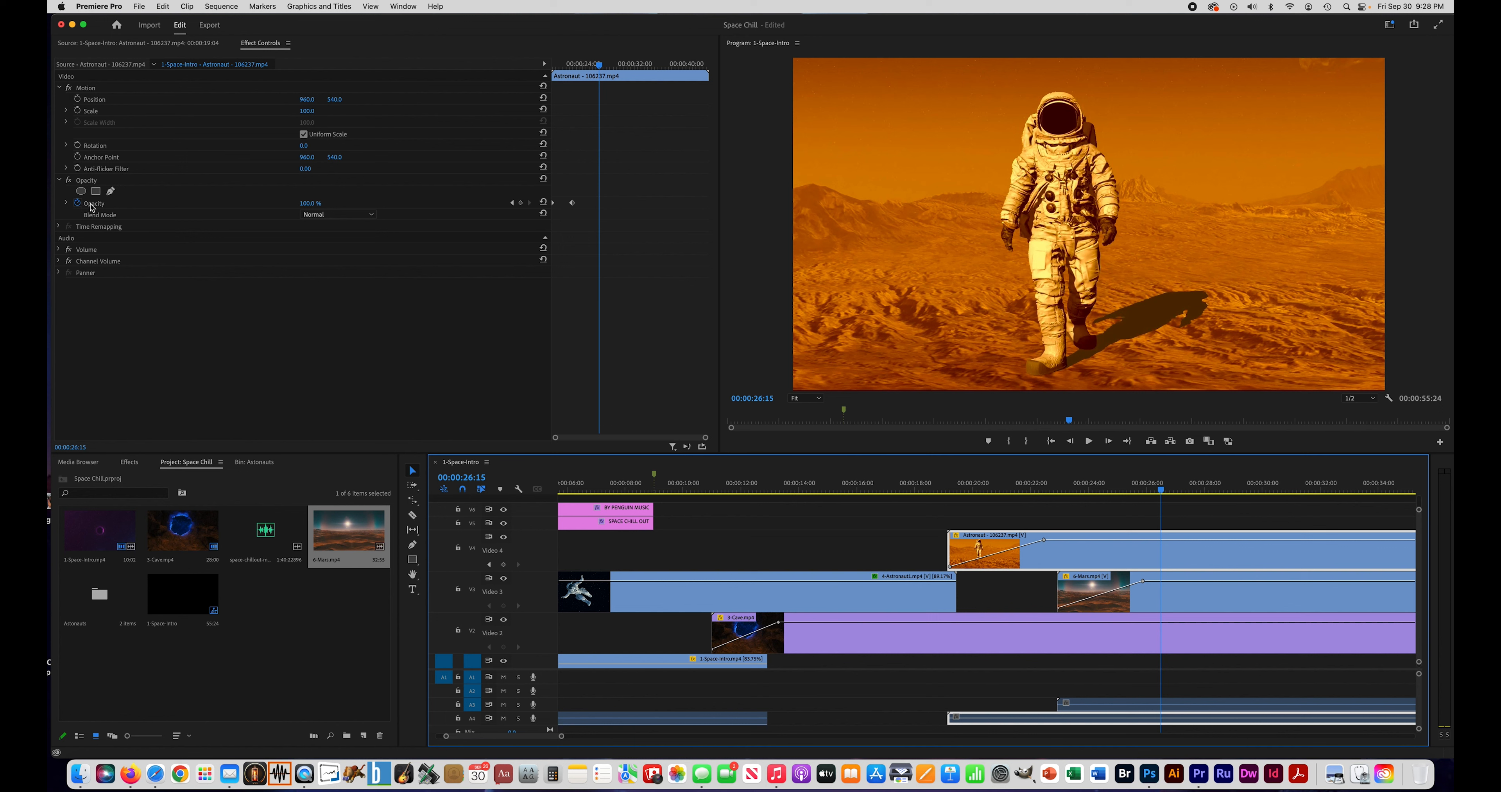
{"action": "left_click", "coordinate": [328, 215]}
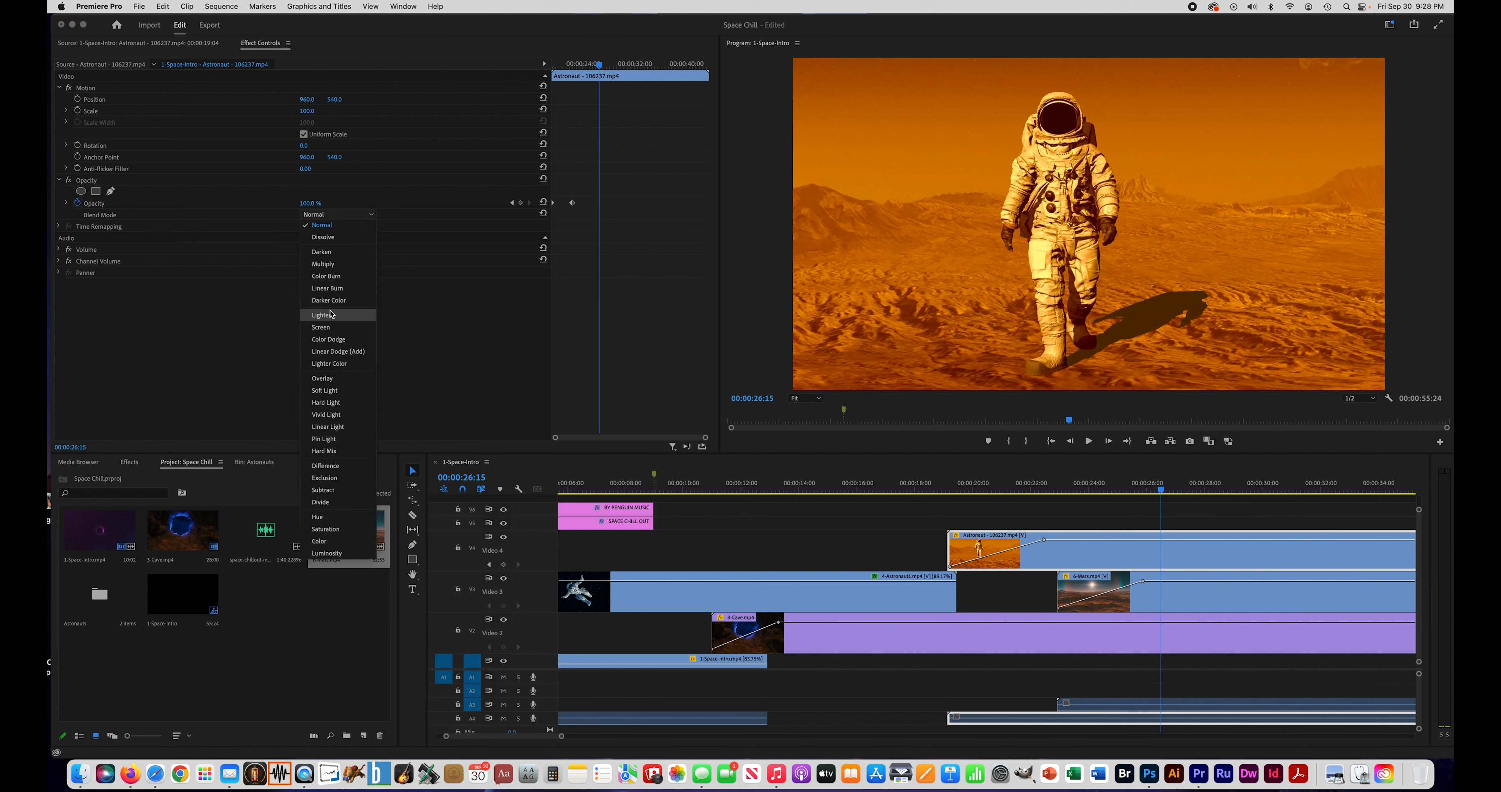
{"action": "left_click", "coordinate": [332, 328]}
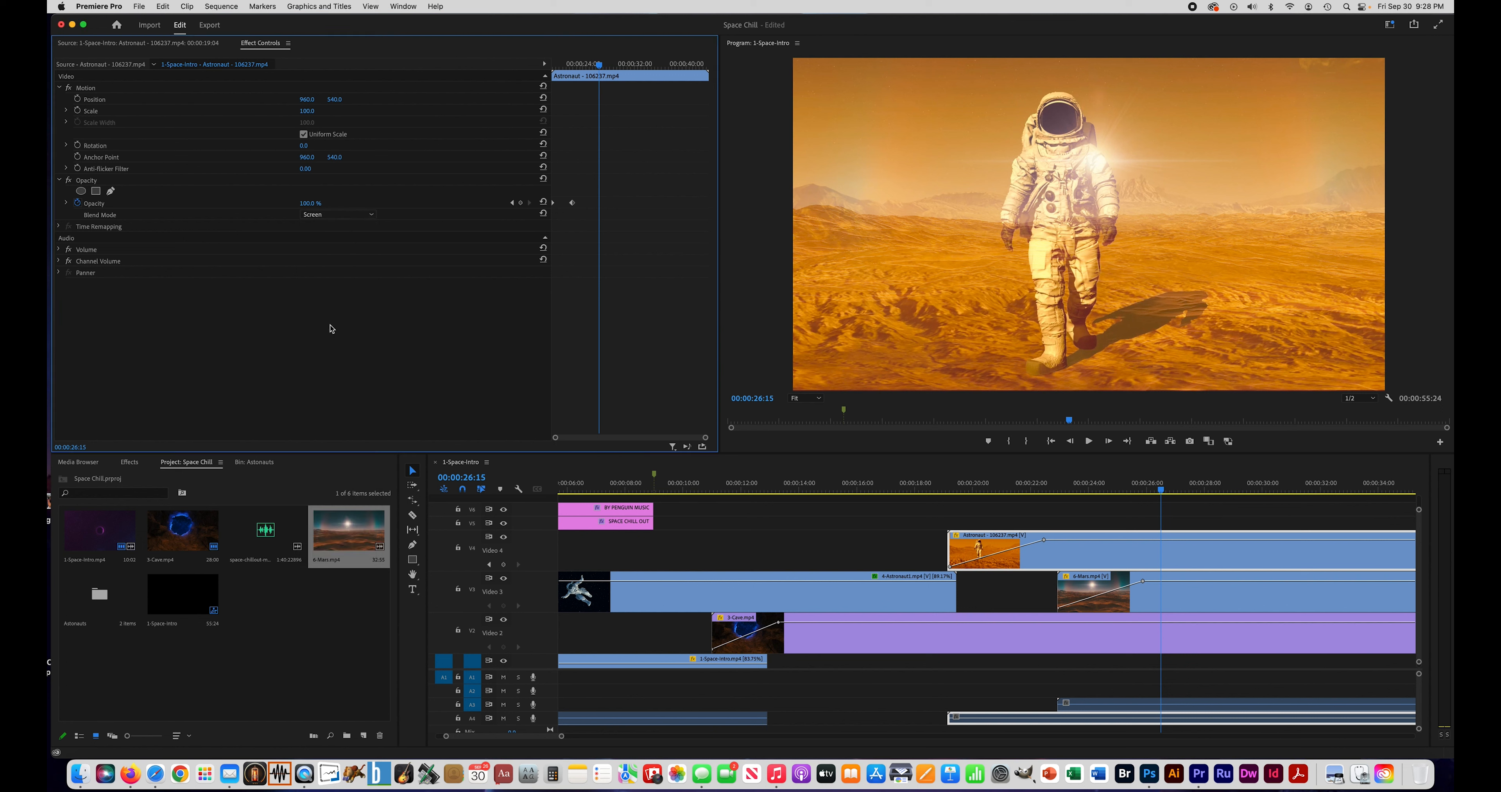
Try the Overlay blend mode on the walking astronaut clip and return it to Screen
{"action": "left_click", "coordinate": [309, 216]}
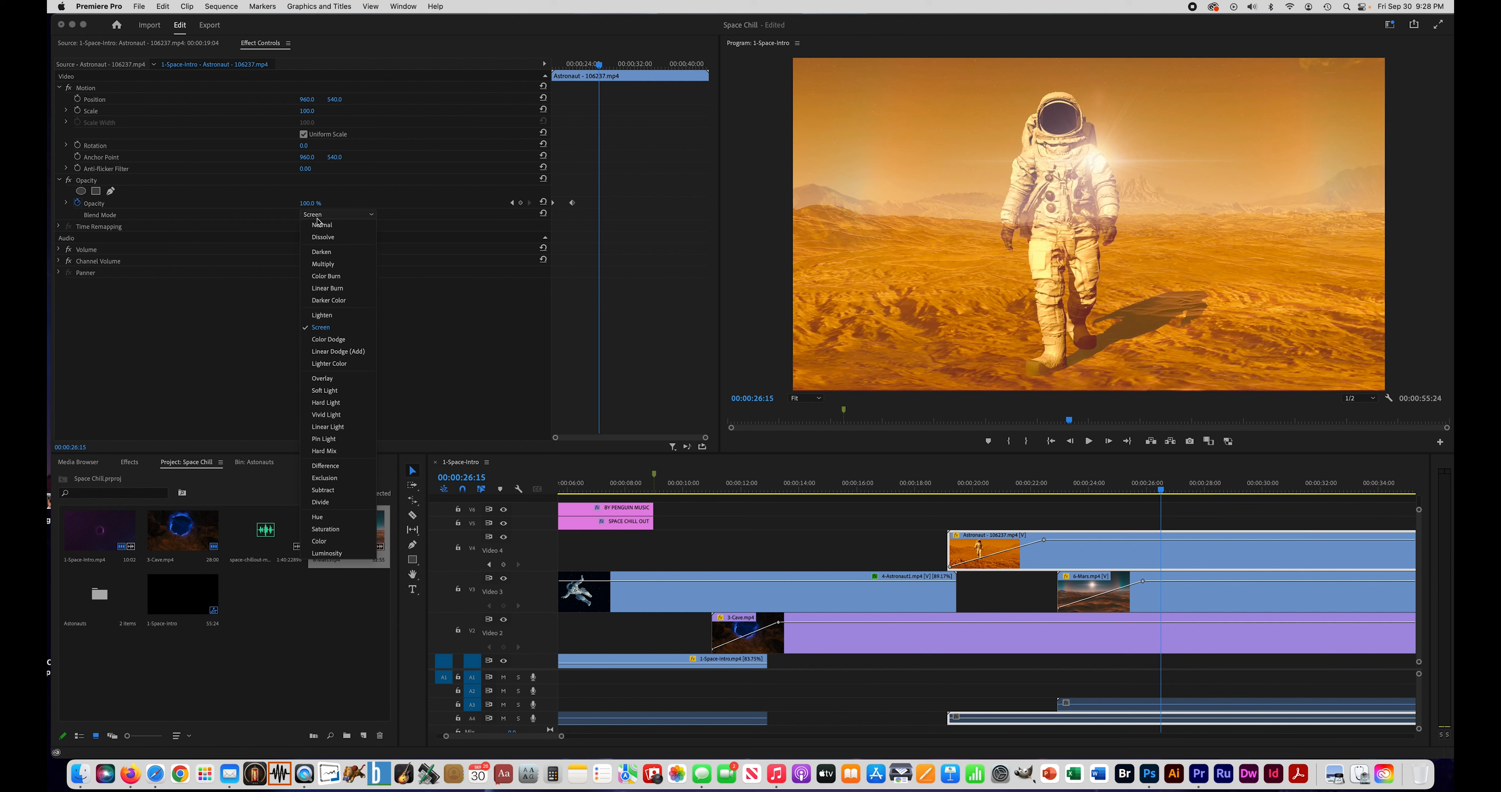
{"action": "left_click", "coordinate": [321, 377]}
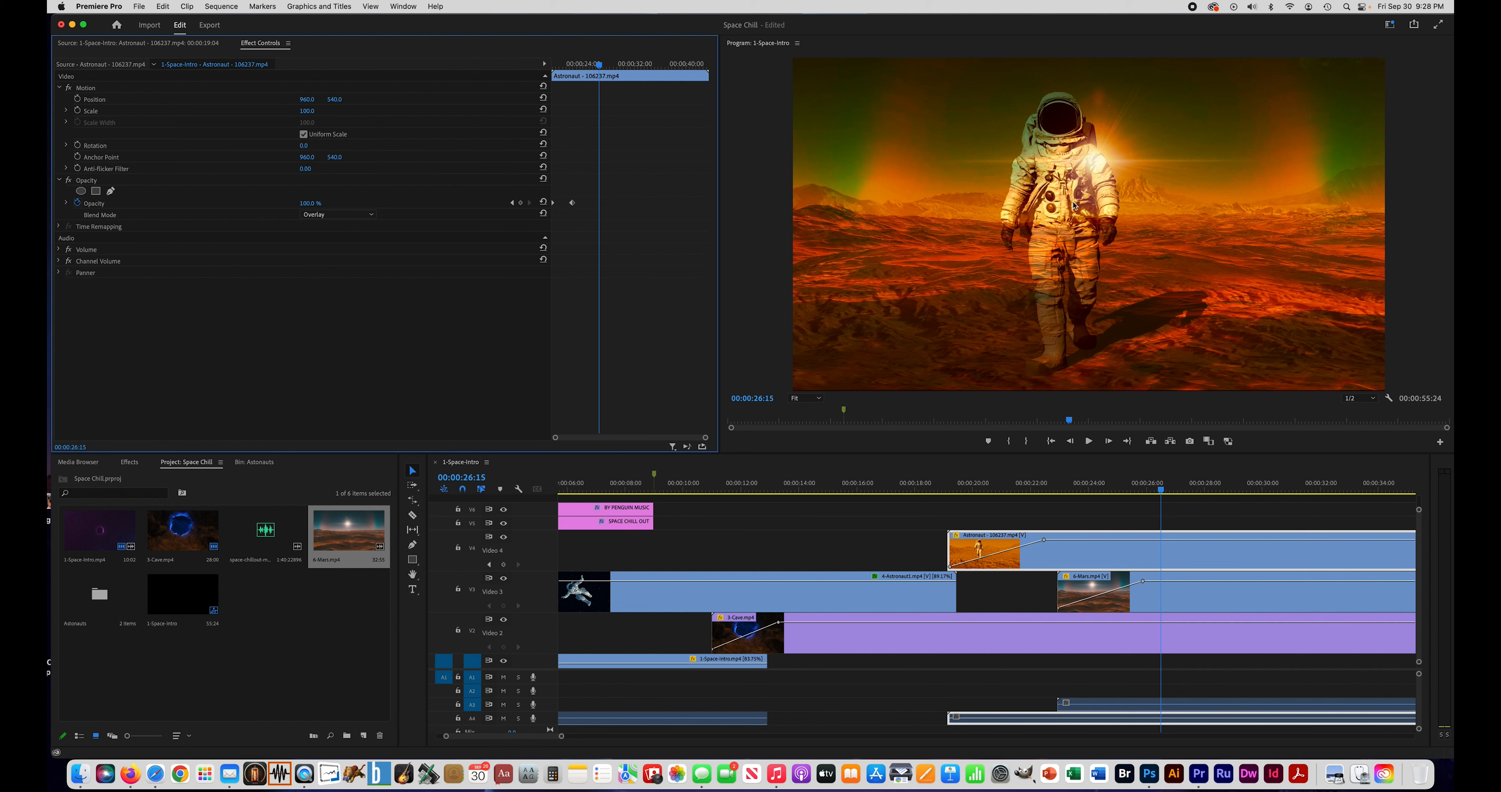
{"action": "left_click", "coordinate": [334, 220]}
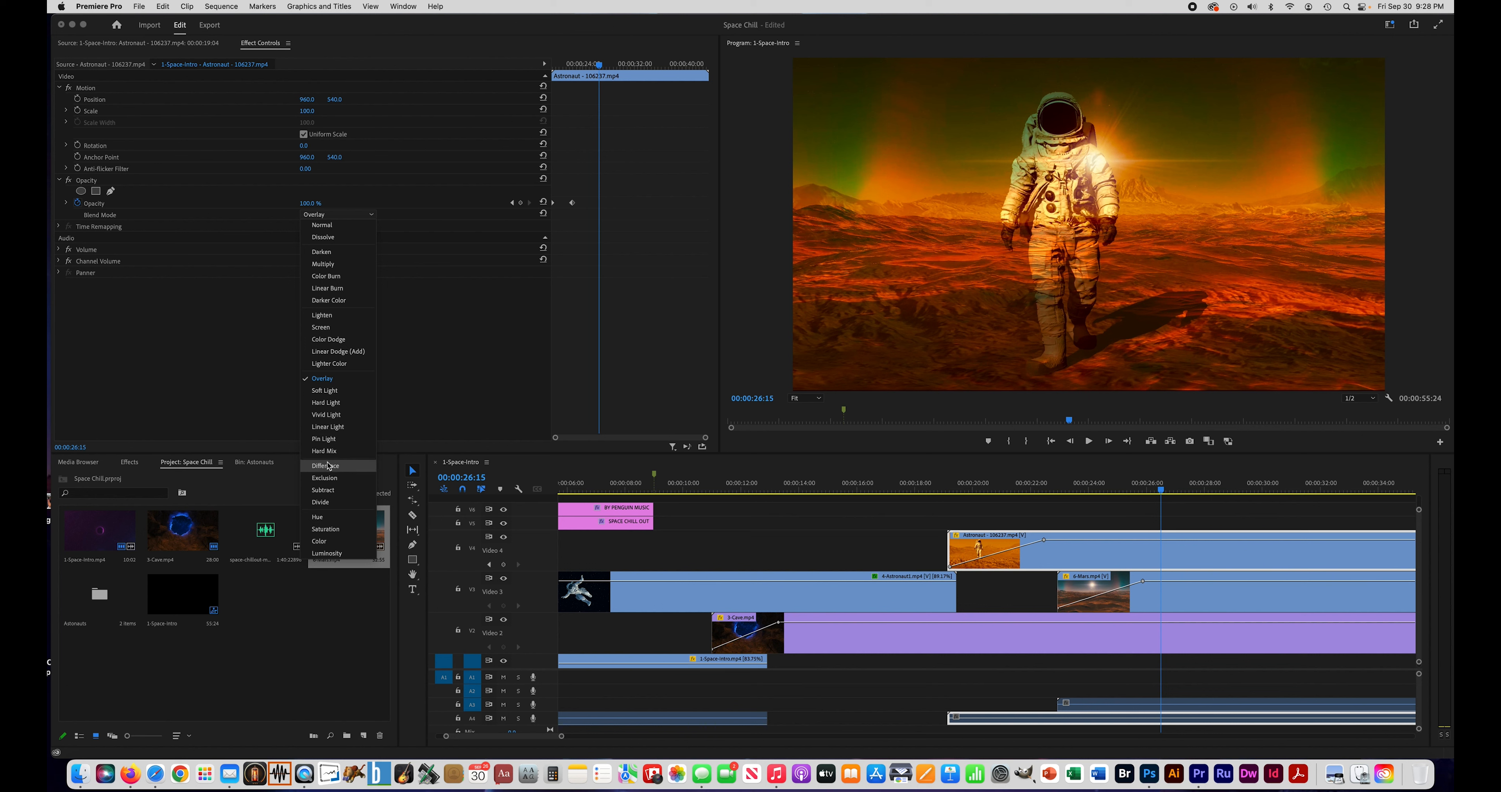
{"action": "left_click", "coordinate": [324, 328]}
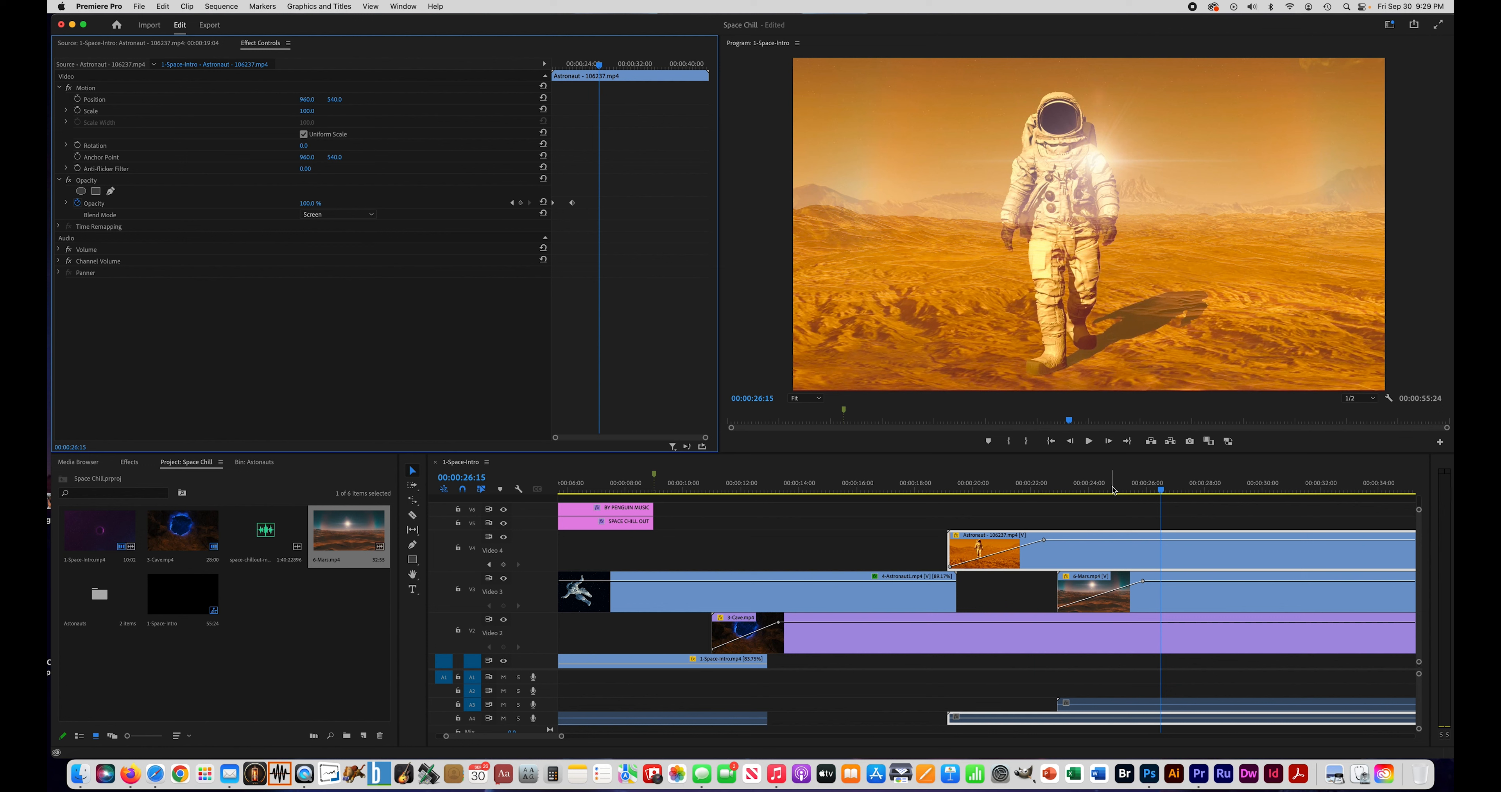
Preview the blended walking astronaut and Mars clips from 00:00:16:24 and scrub on to about 00:00:34:12
{"action": "left_click_drag", "start_coordinate": [1152, 493], "coordinate": [882, 495]}
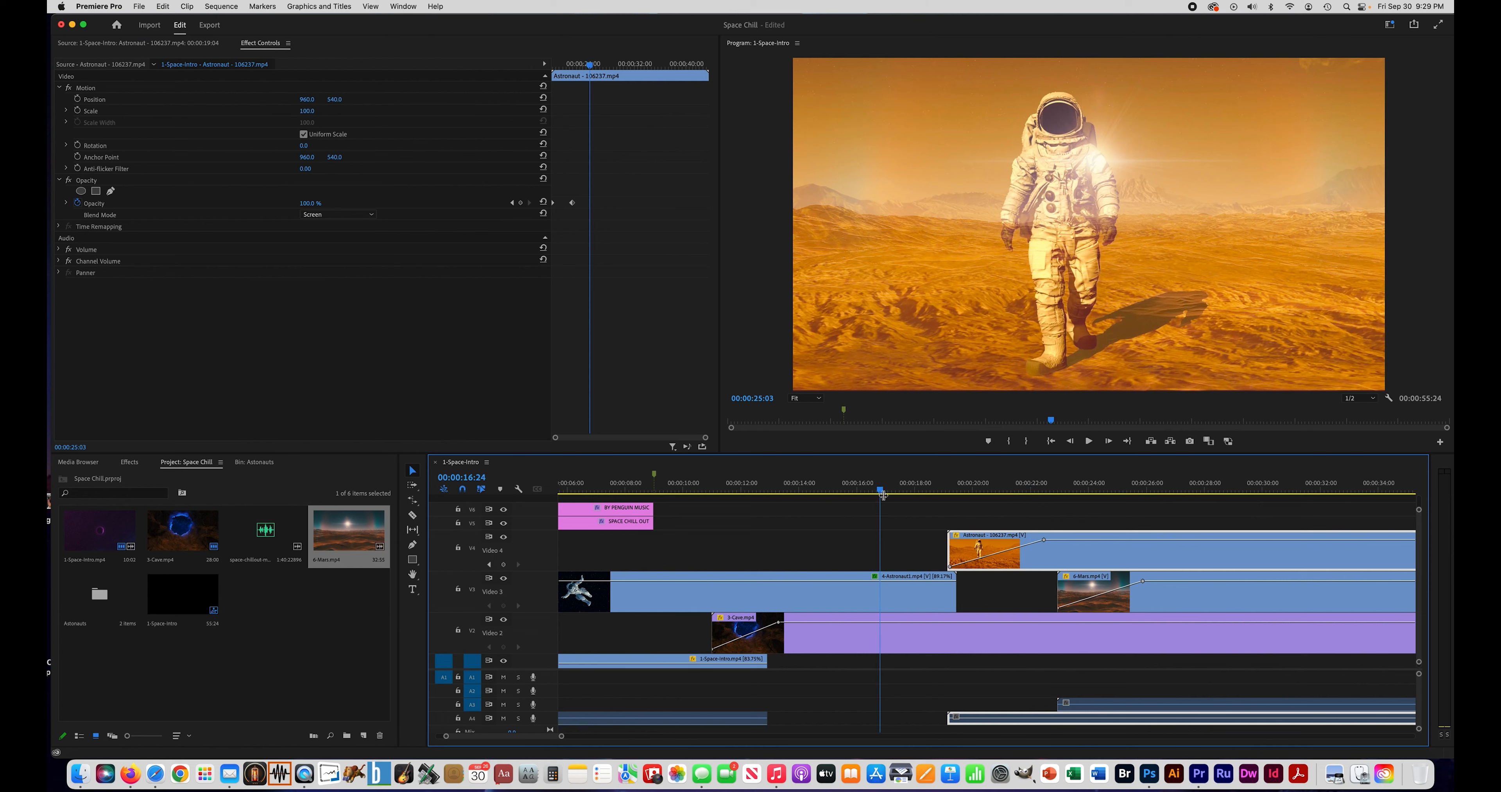
{"action": "left_click", "coordinate": [1089, 442]}
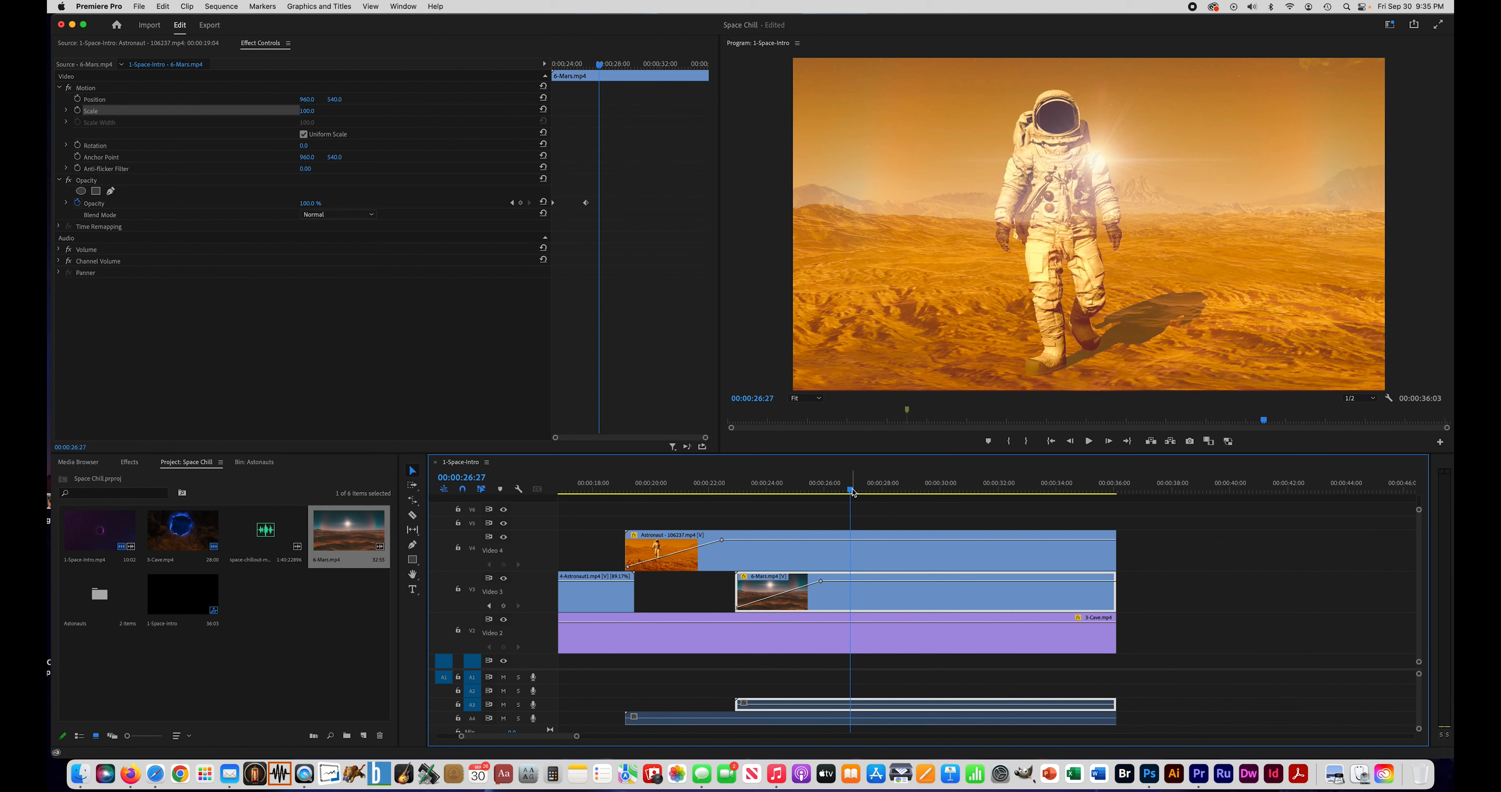
{"action": "left_click_drag", "start_coordinate": [853, 493], "coordinate": [1068, 495]}
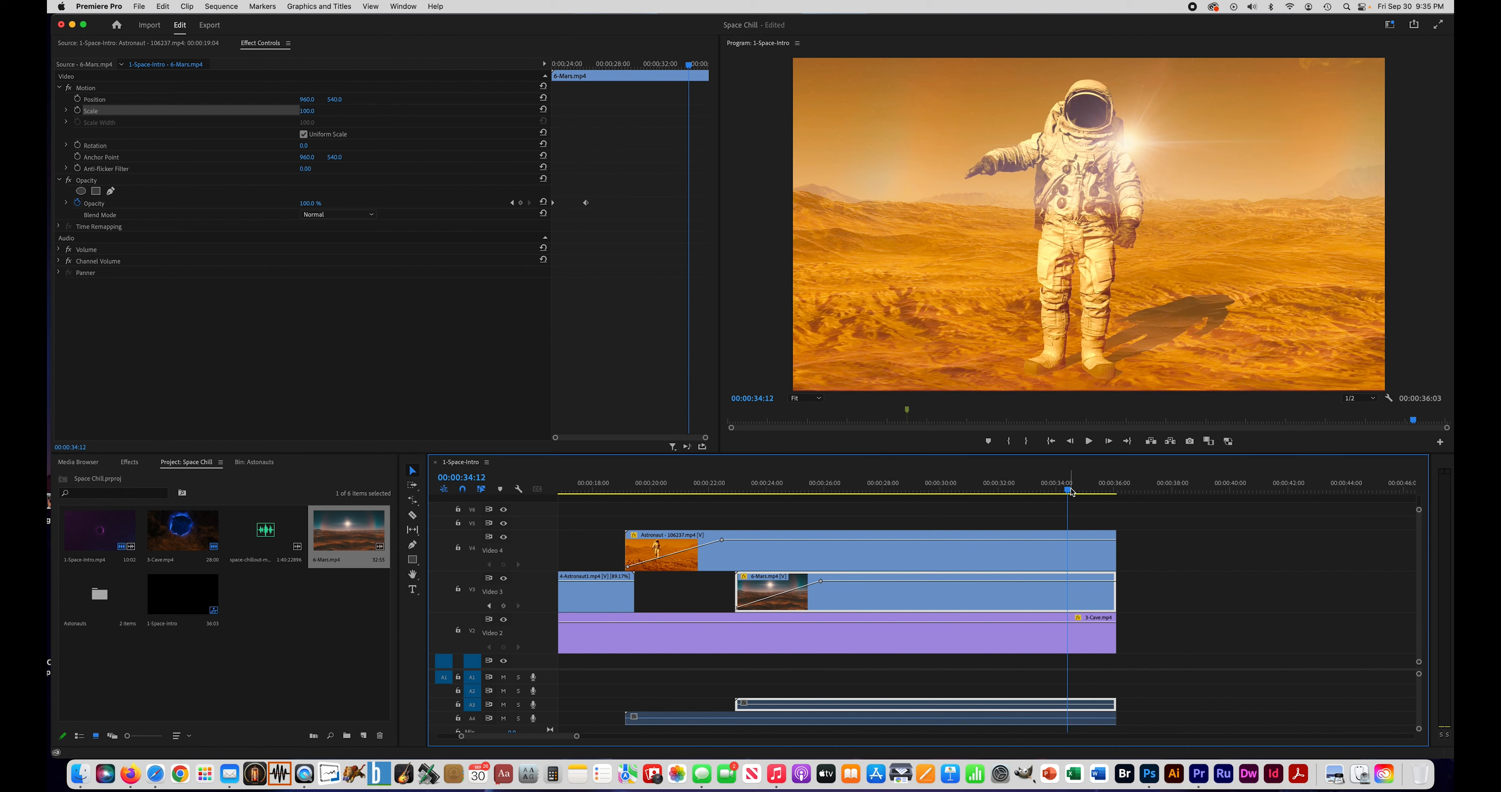
At 00:00:23:01, near the Mars clip's start, turn on keyframing for its Scale and Position
{"action": "left_click_drag", "start_coordinate": [1071, 492], "coordinate": [737, 518]}
{"action": "key", "text": "Right"}
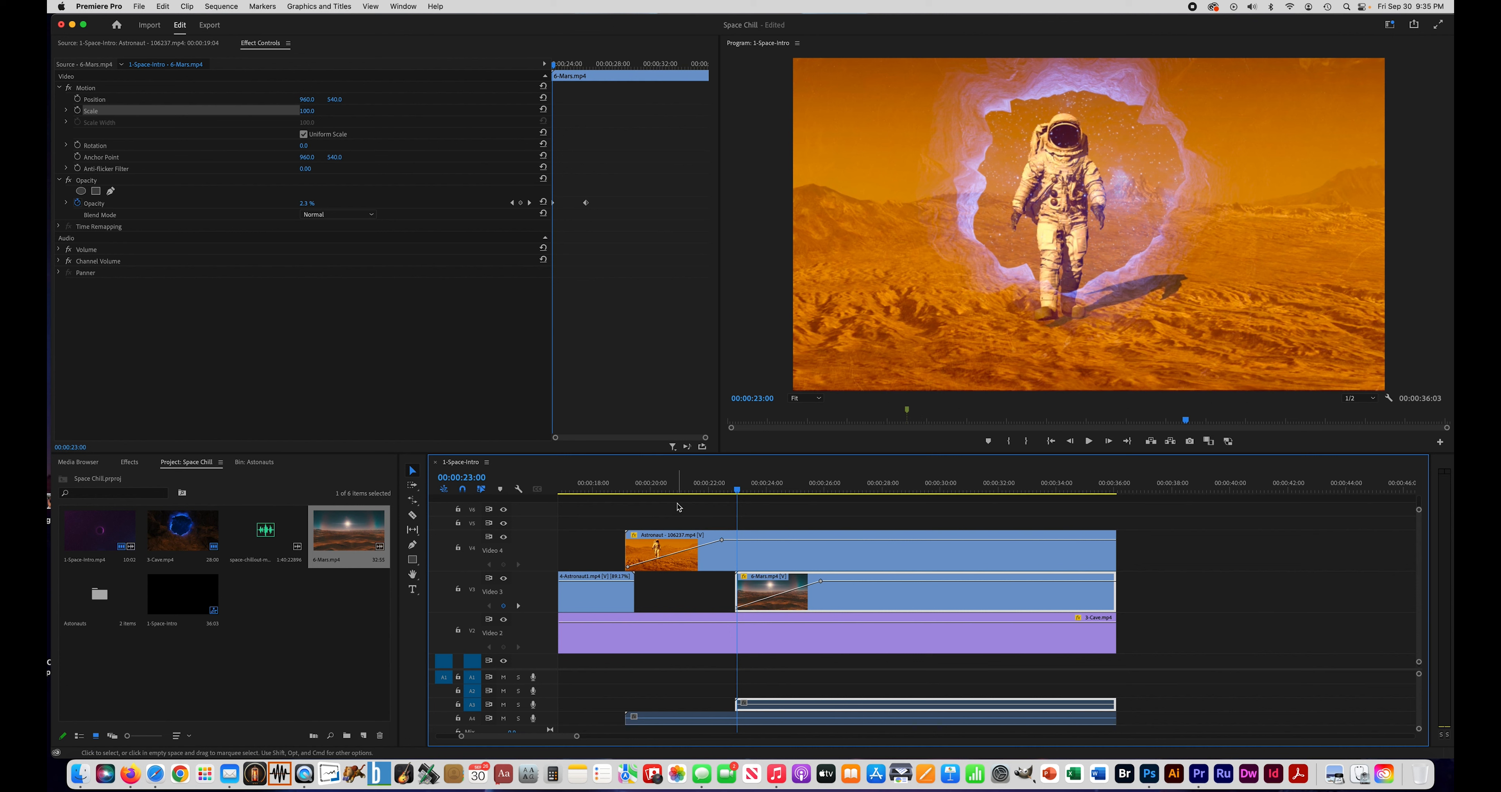
{"action": "key", "text": "Right"}
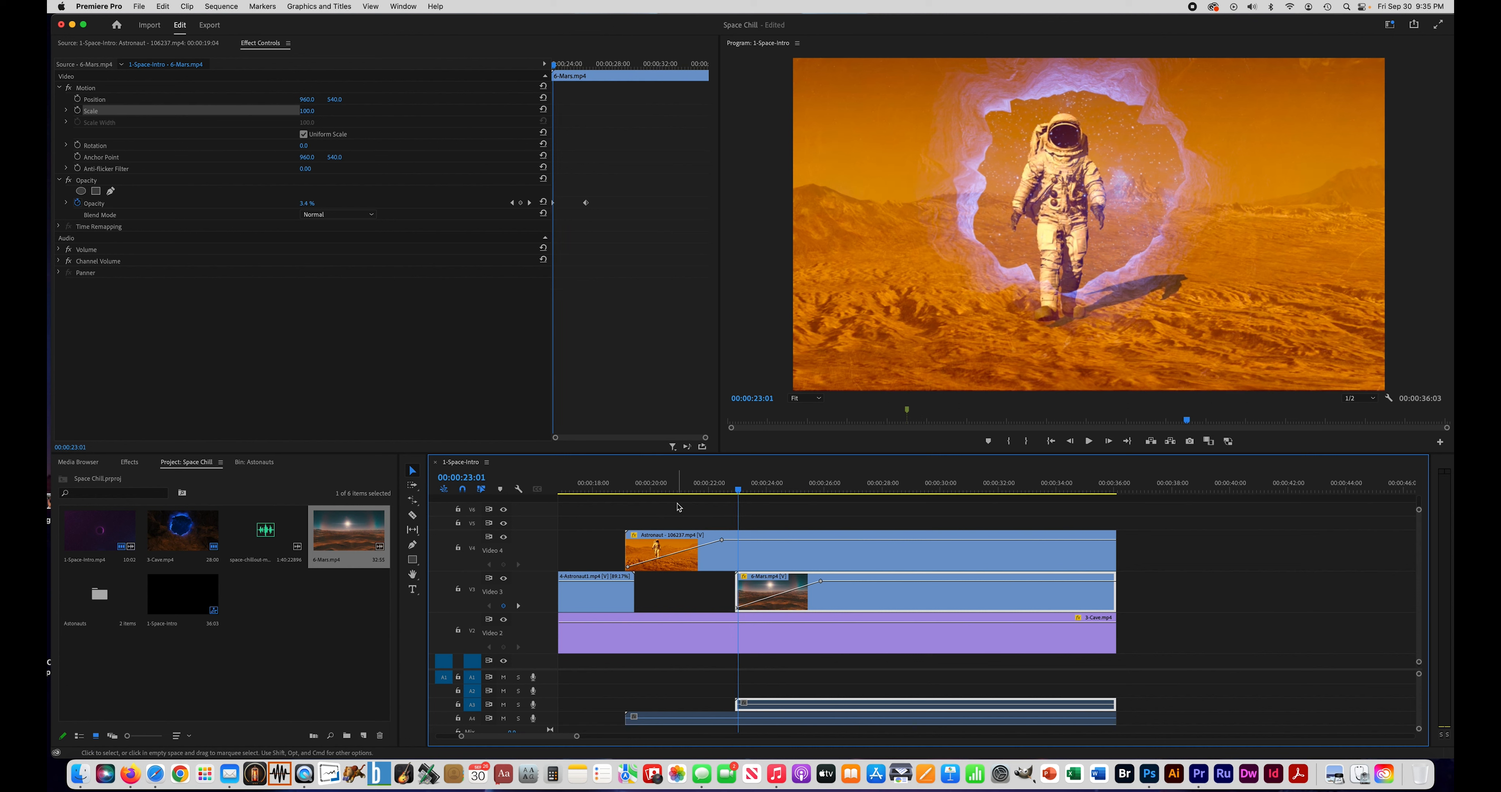
{"action": "left_click", "coordinate": [78, 111]}
{"action": "left_click", "coordinate": [79, 100]}
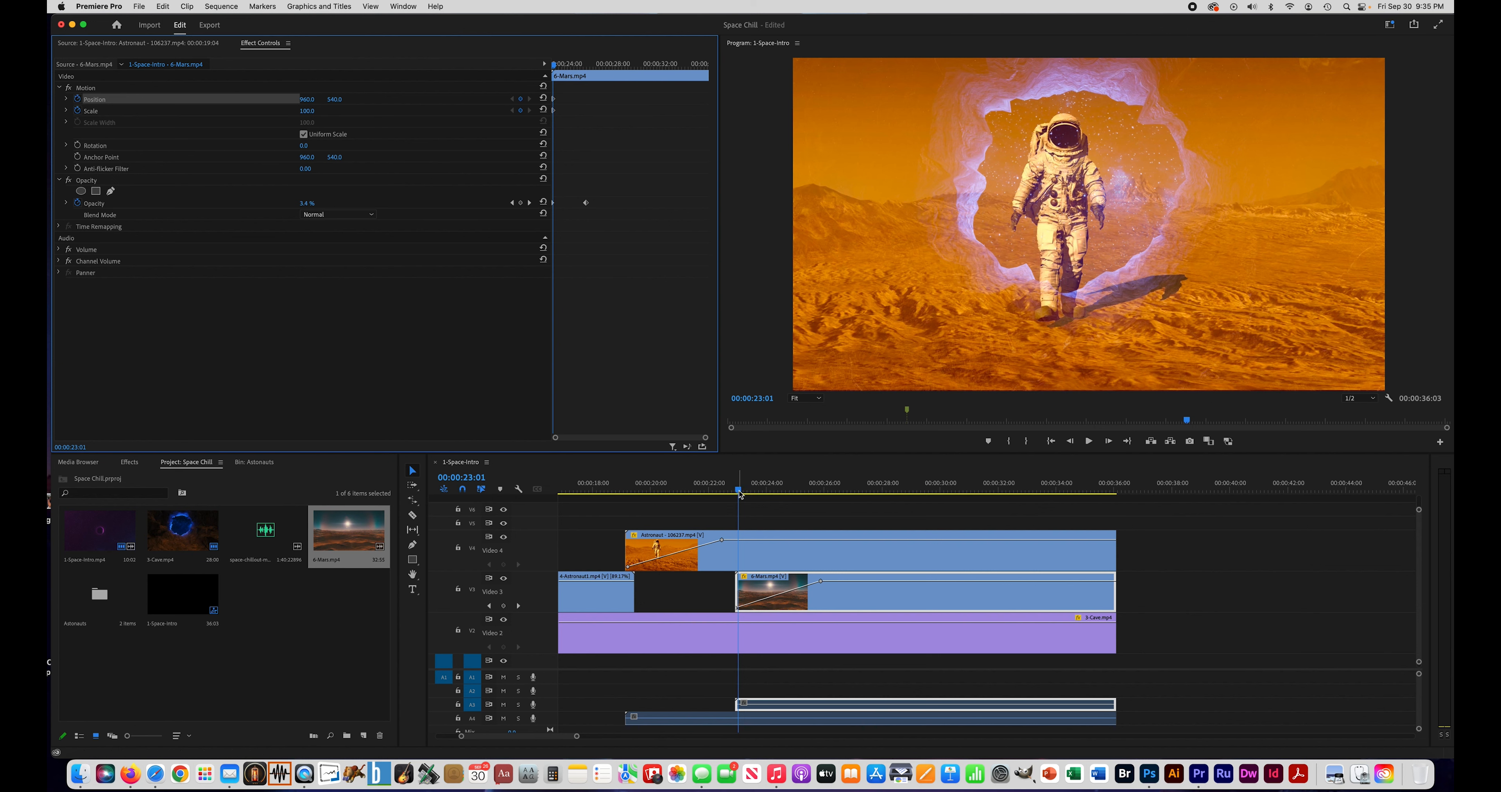
At 00:00:35:29, keyframe the Mars clip's Position and Scale with horizontal position 715 and scale 128, and preview the motion
{"action": "left_click_drag", "start_coordinate": [740, 494], "coordinate": [1113, 504]}
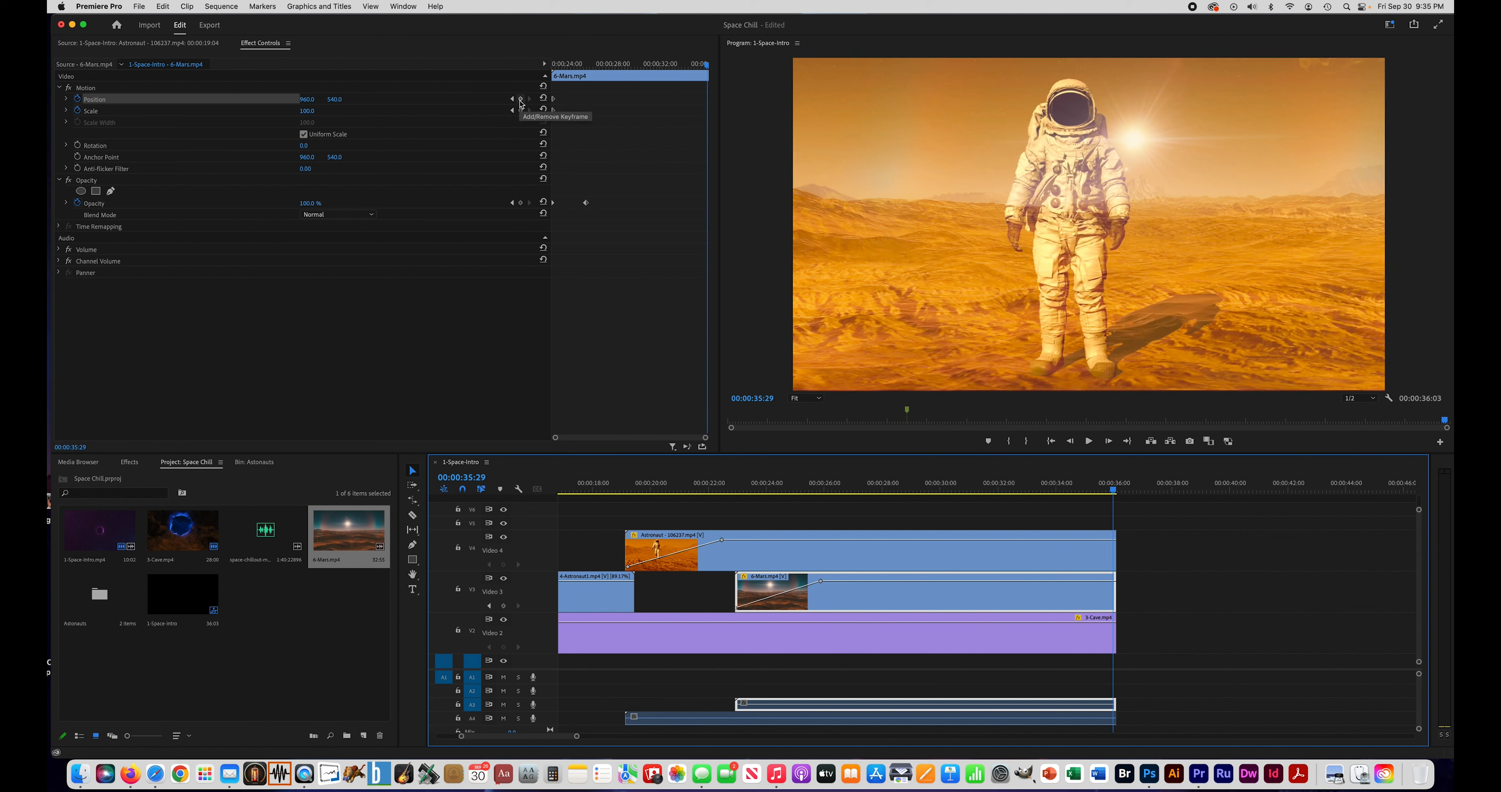
{"action": "left_click", "coordinate": [521, 99]}
{"action": "left_click", "coordinate": [521, 110]}
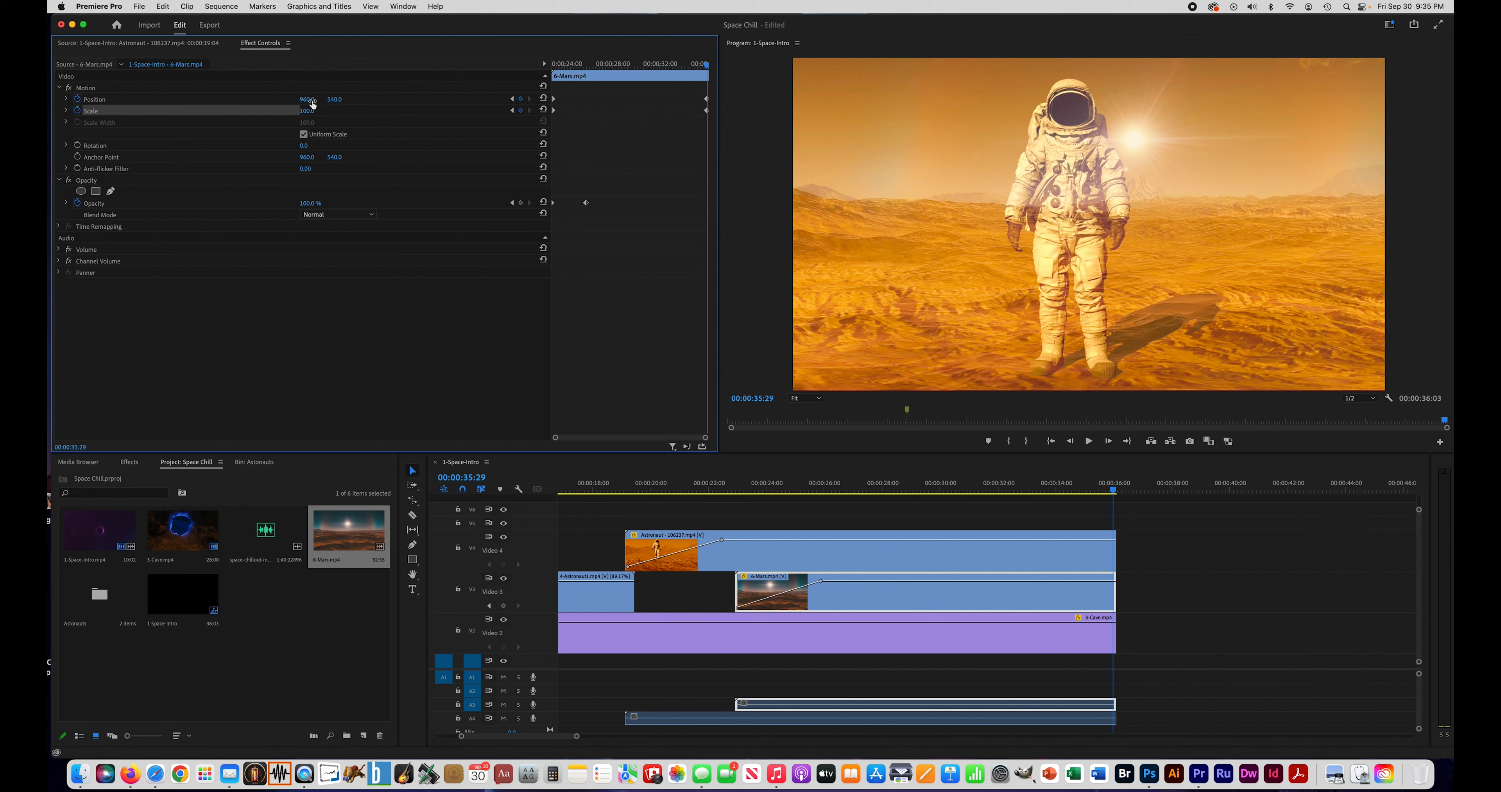
{"action": "left_click_drag", "start_coordinate": [310, 113], "coordinate": [326, 113]}
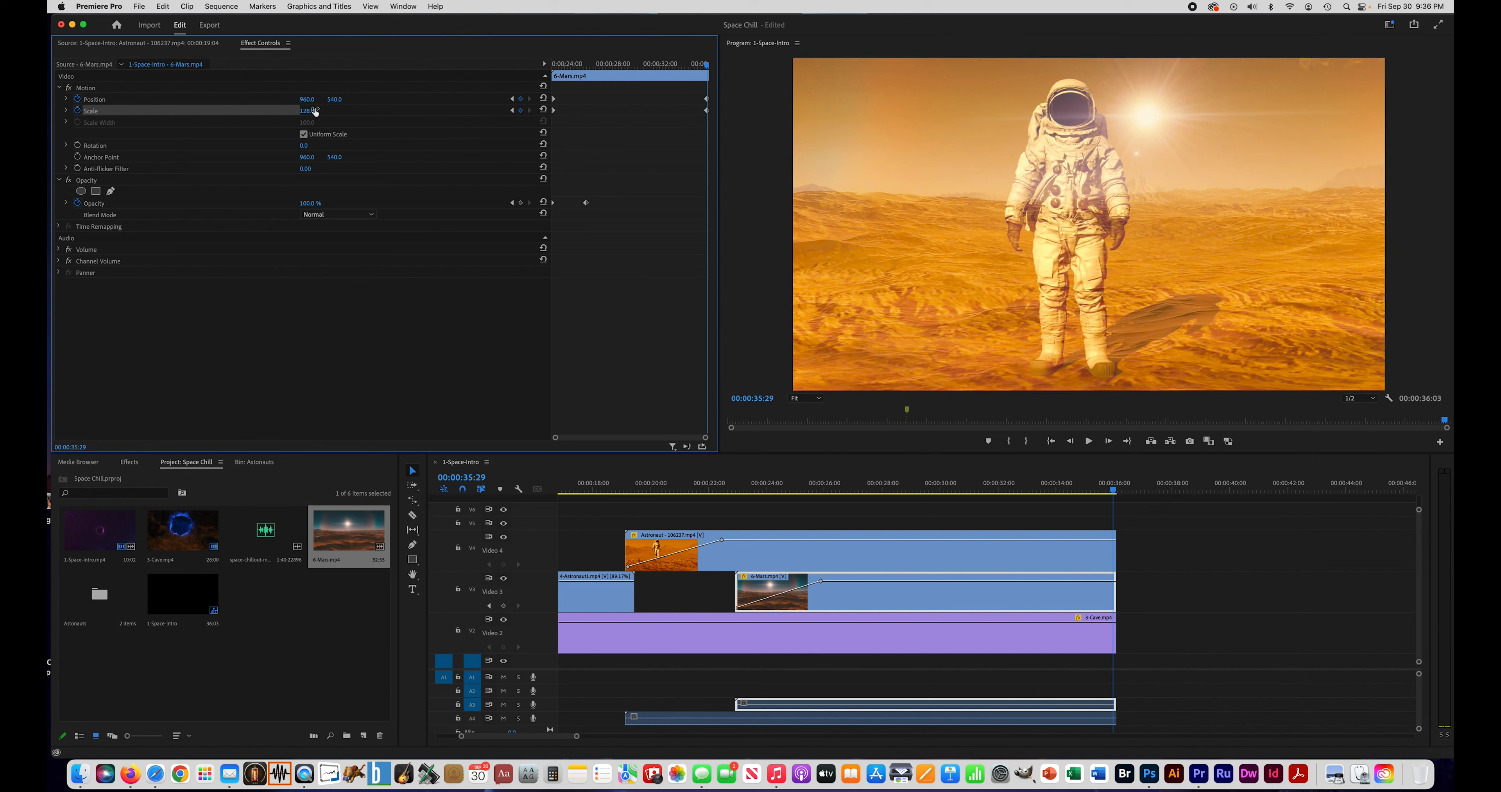
{"action": "left_click_drag", "start_coordinate": [307, 99], "coordinate": [164, 99]}
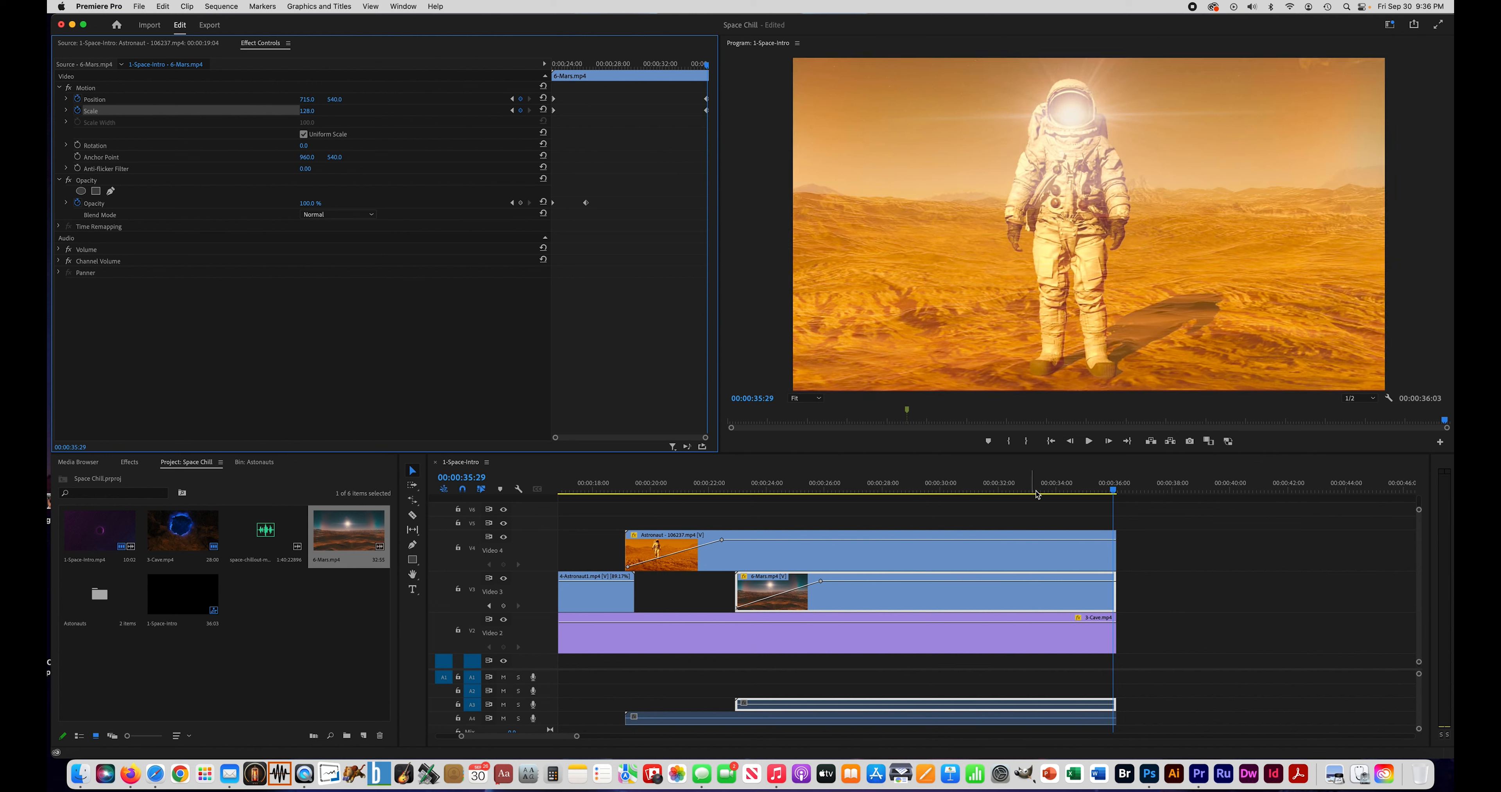
{"action": "left_click_drag", "start_coordinate": [1113, 494], "coordinate": [703, 494]}
{"action": "left_click", "coordinate": [1087, 443]}
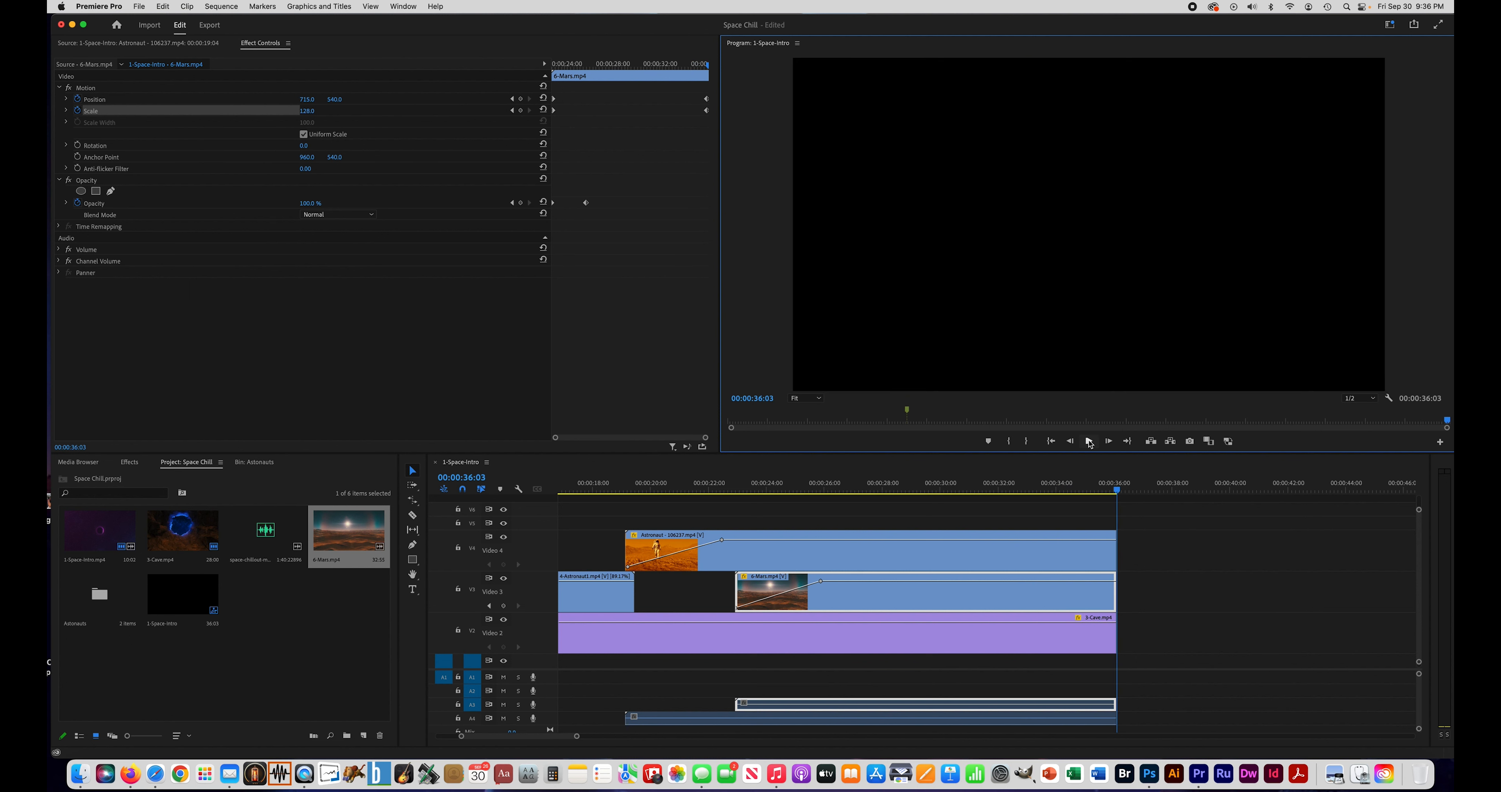
At 00:00:32:12, add Position and Scale keyframes to the Mars clip and shift it to horizontal position 819 and slightly upward
{"action": "left_click_drag", "start_coordinate": [1117, 495], "coordinate": [1010, 507]}
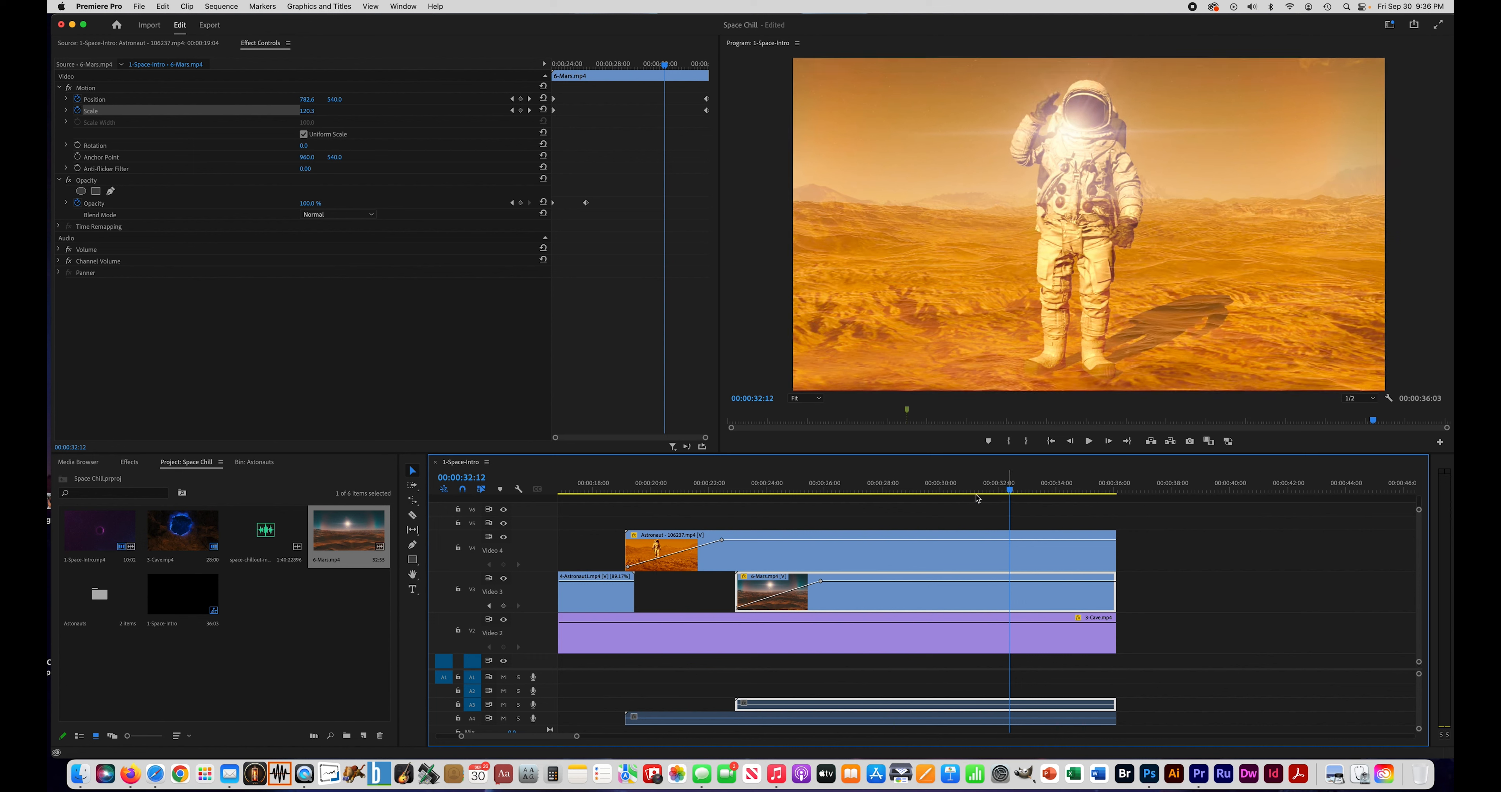
{"action": "left_click", "coordinate": [521, 98]}
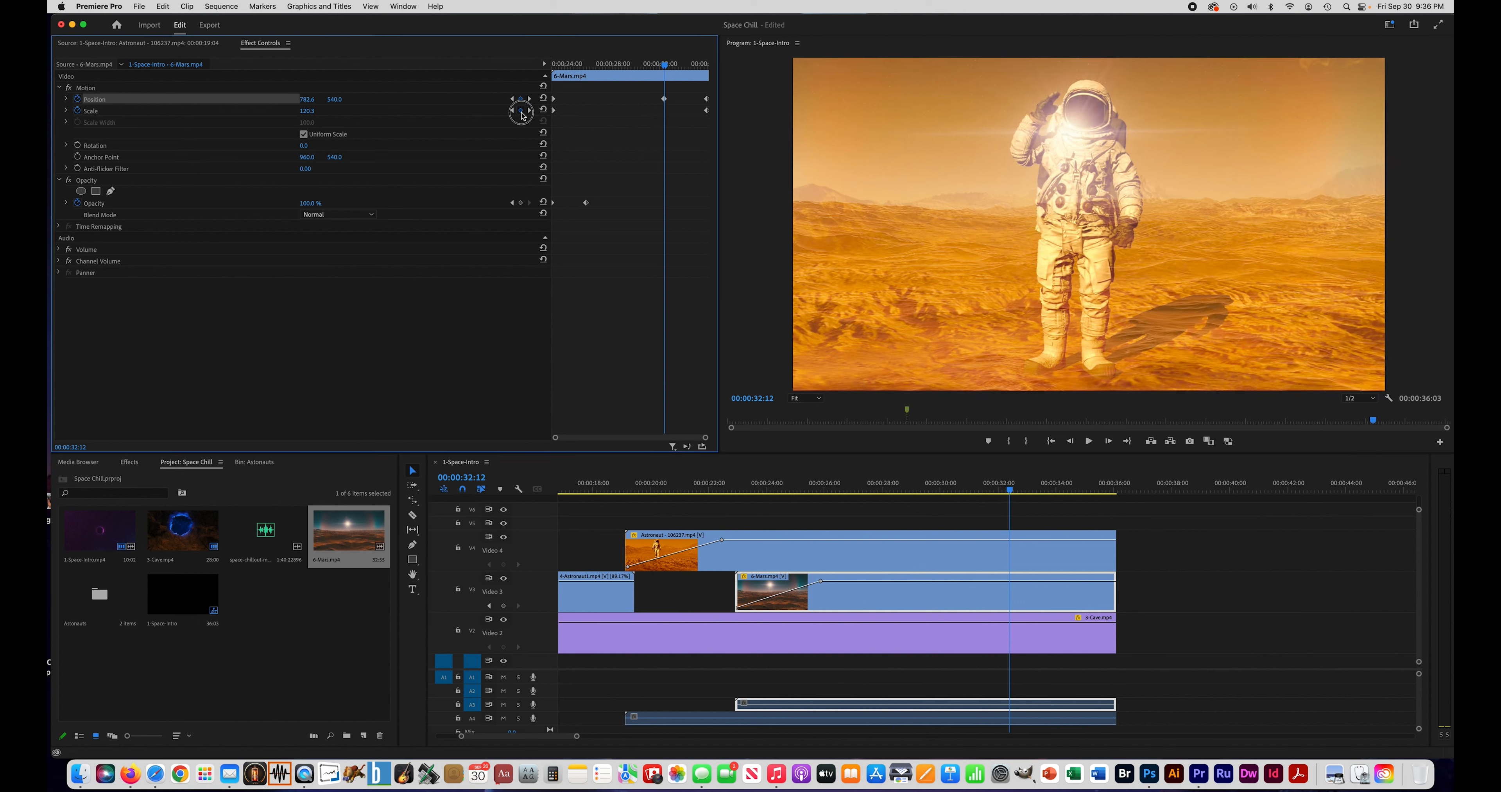
{"action": "left_click", "coordinate": [520, 111]}
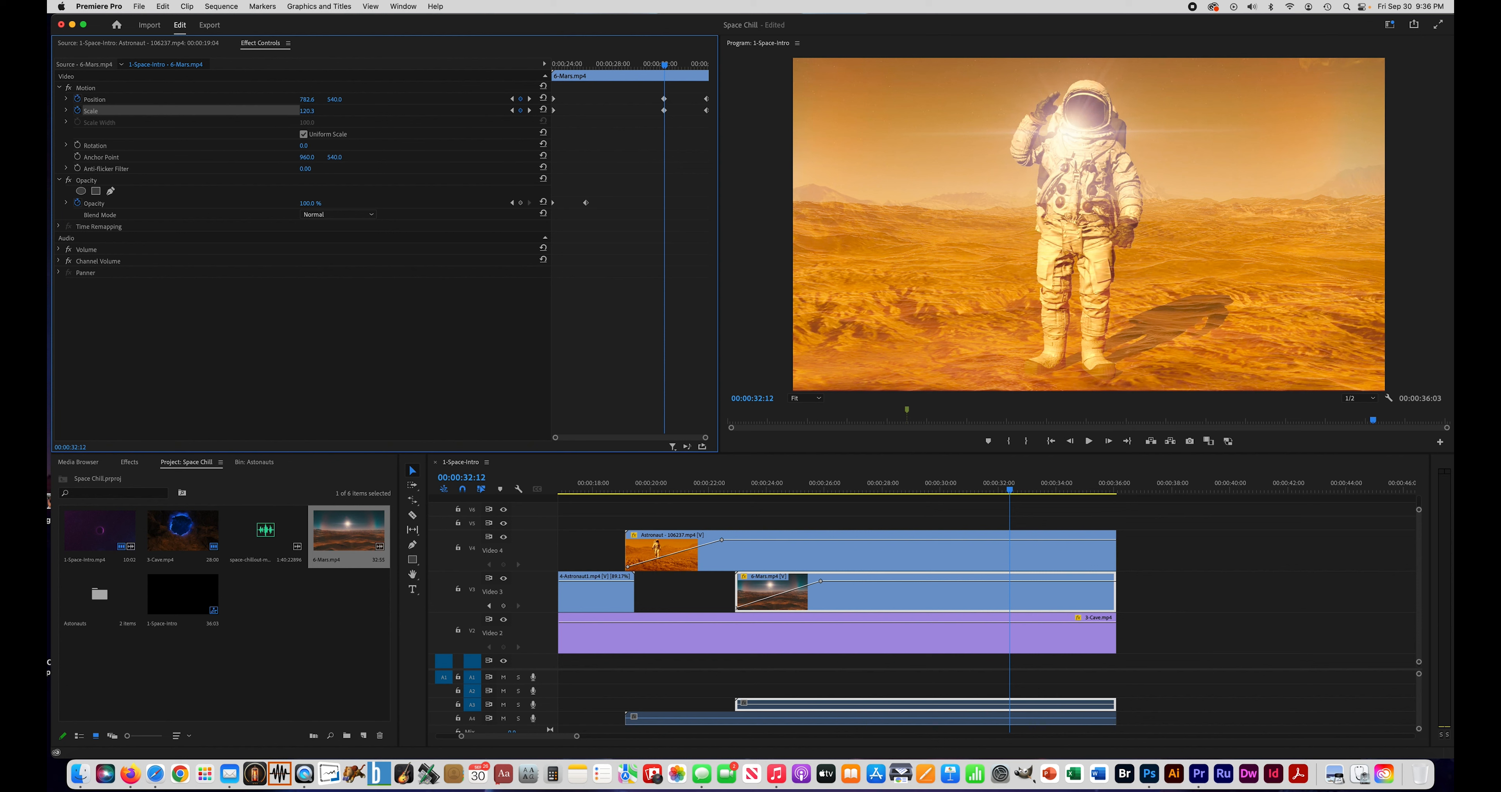
{"action": "left_click_drag", "start_coordinate": [307, 100], "coordinate": [334, 100]}
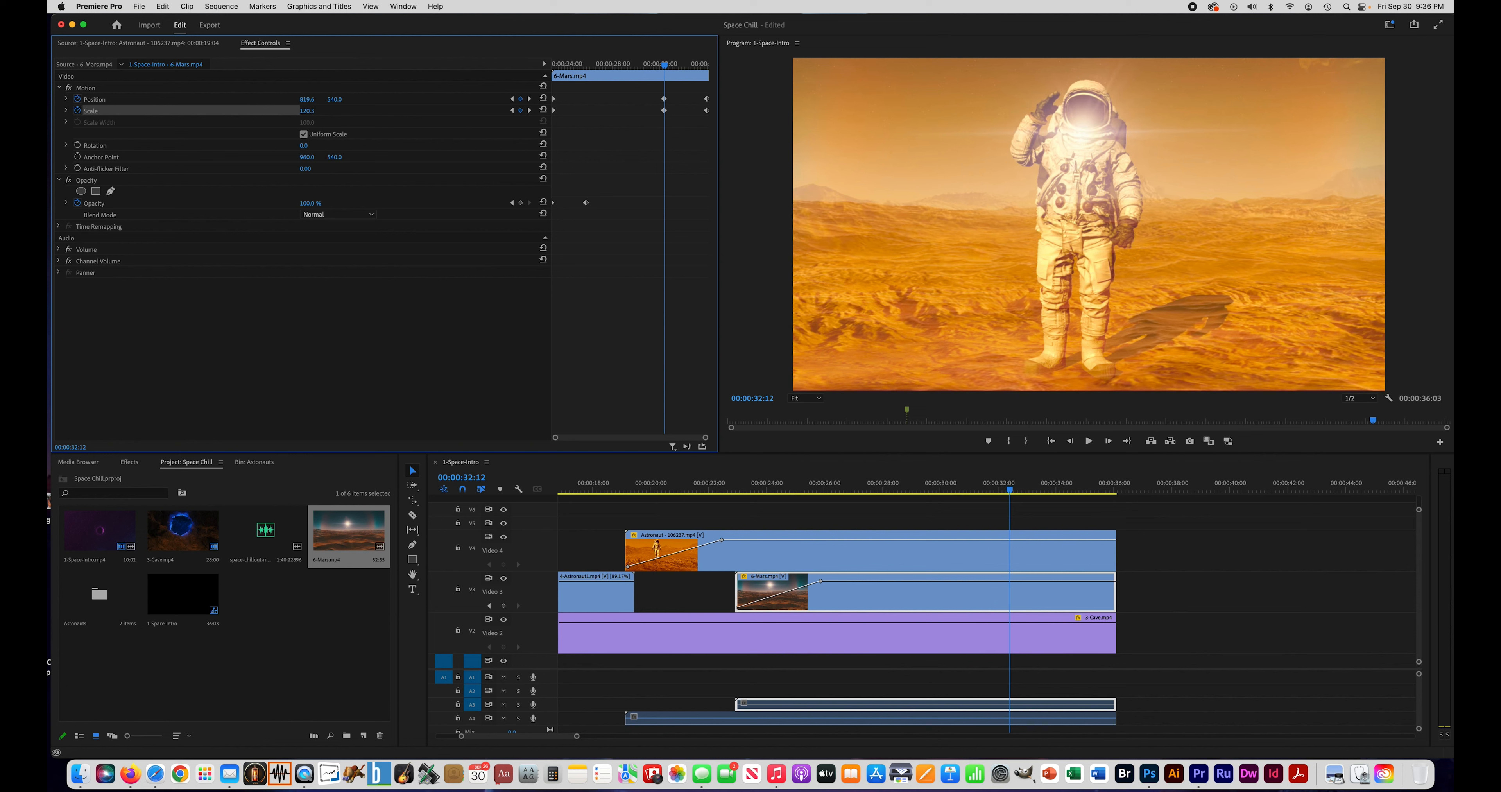
{"action": "left_click_drag", "start_coordinate": [337, 100], "coordinate": [306, 100]}
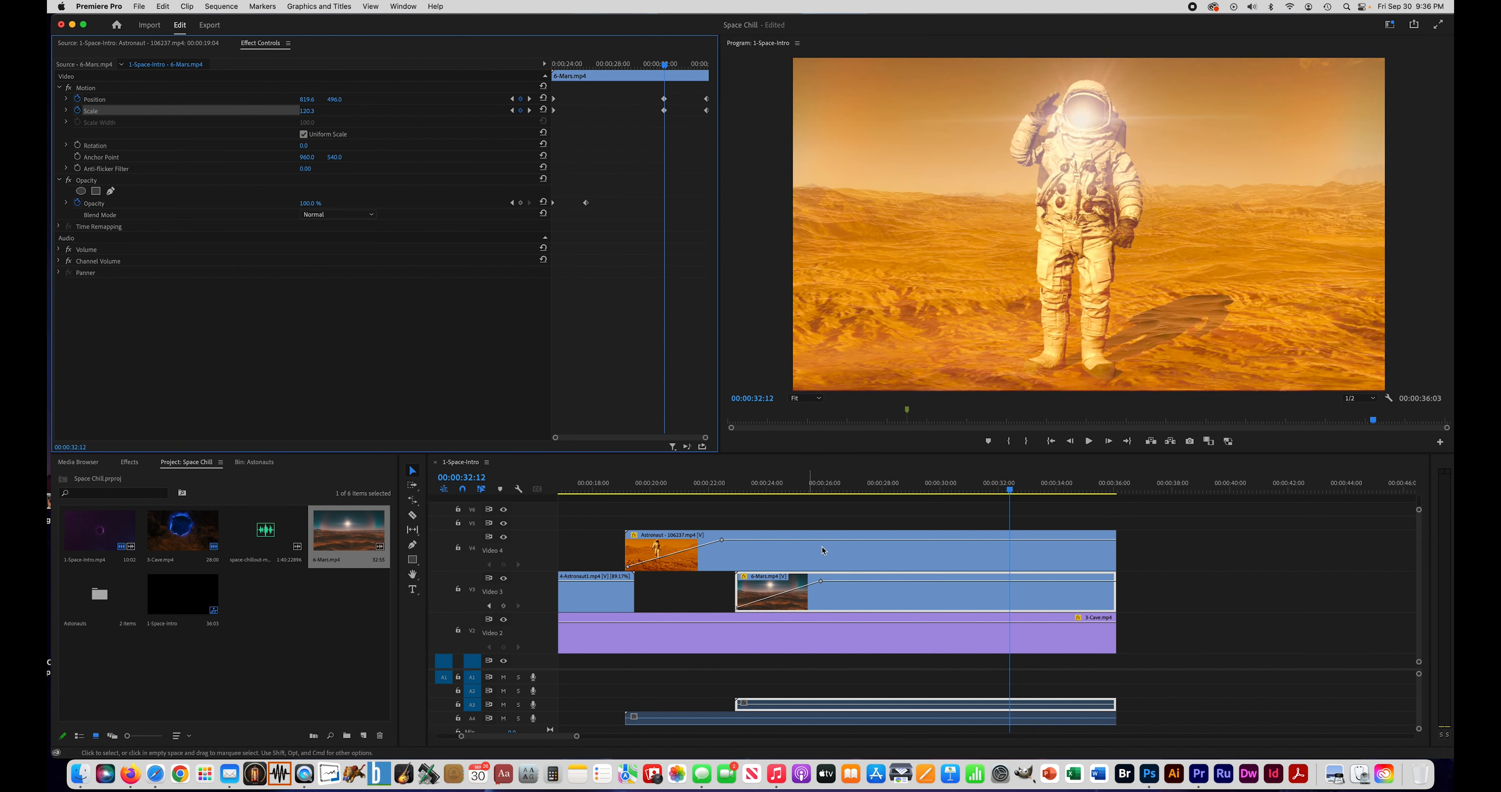
Preview the Mars clip's keyframed motion from just before its start to the end of the sequence
{"action": "left_click_drag", "start_coordinate": [1009, 496], "coordinate": [728, 507]}
{"action": "left_click", "coordinate": [1089, 442]}
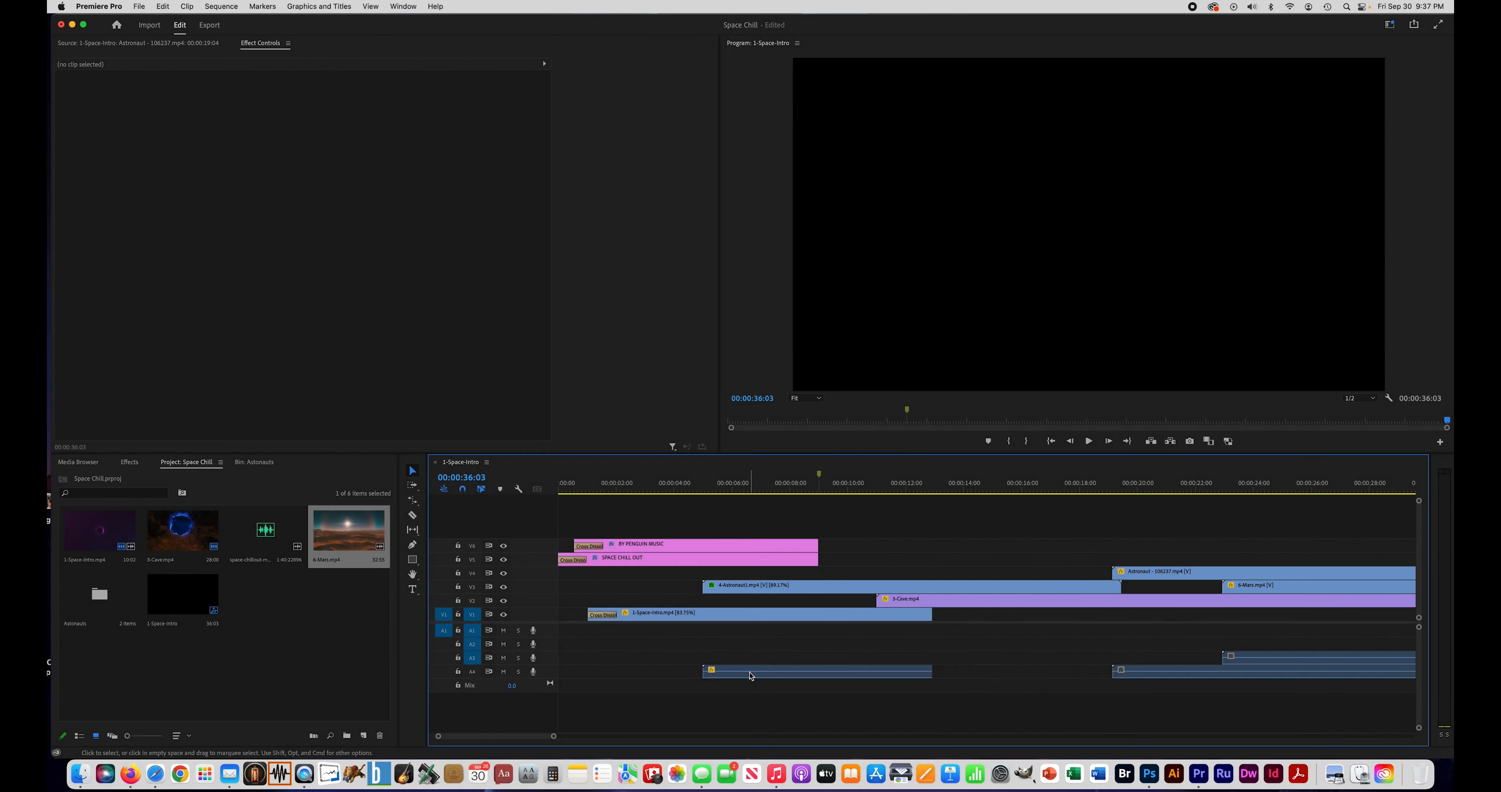
Unlink the 4-Astronaut1.mp4 clip's audio from its video and delete only the audio
{"action": "left_click", "coordinate": [750, 676]}
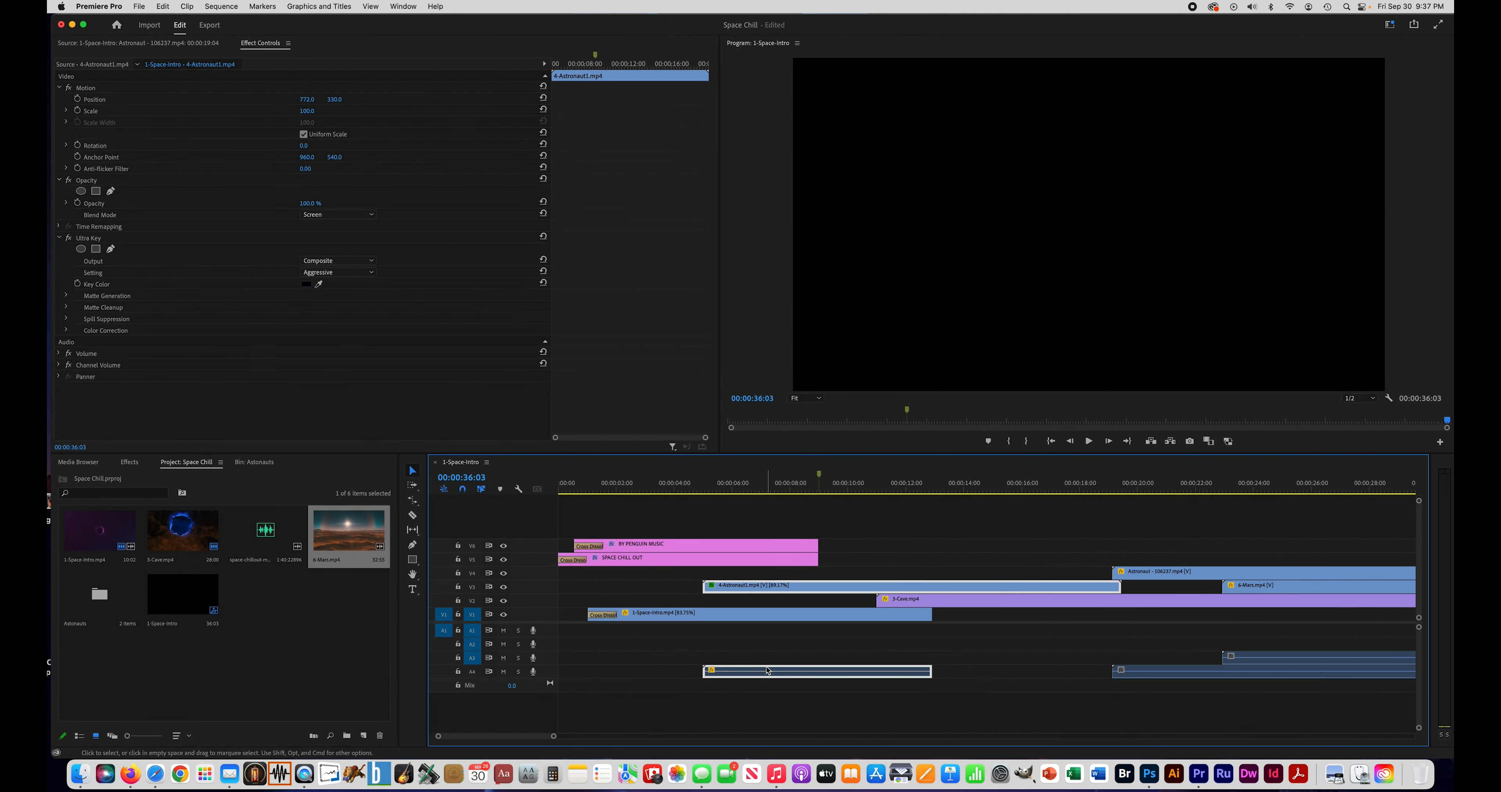
{"action": "right_click", "coordinate": [734, 589]}
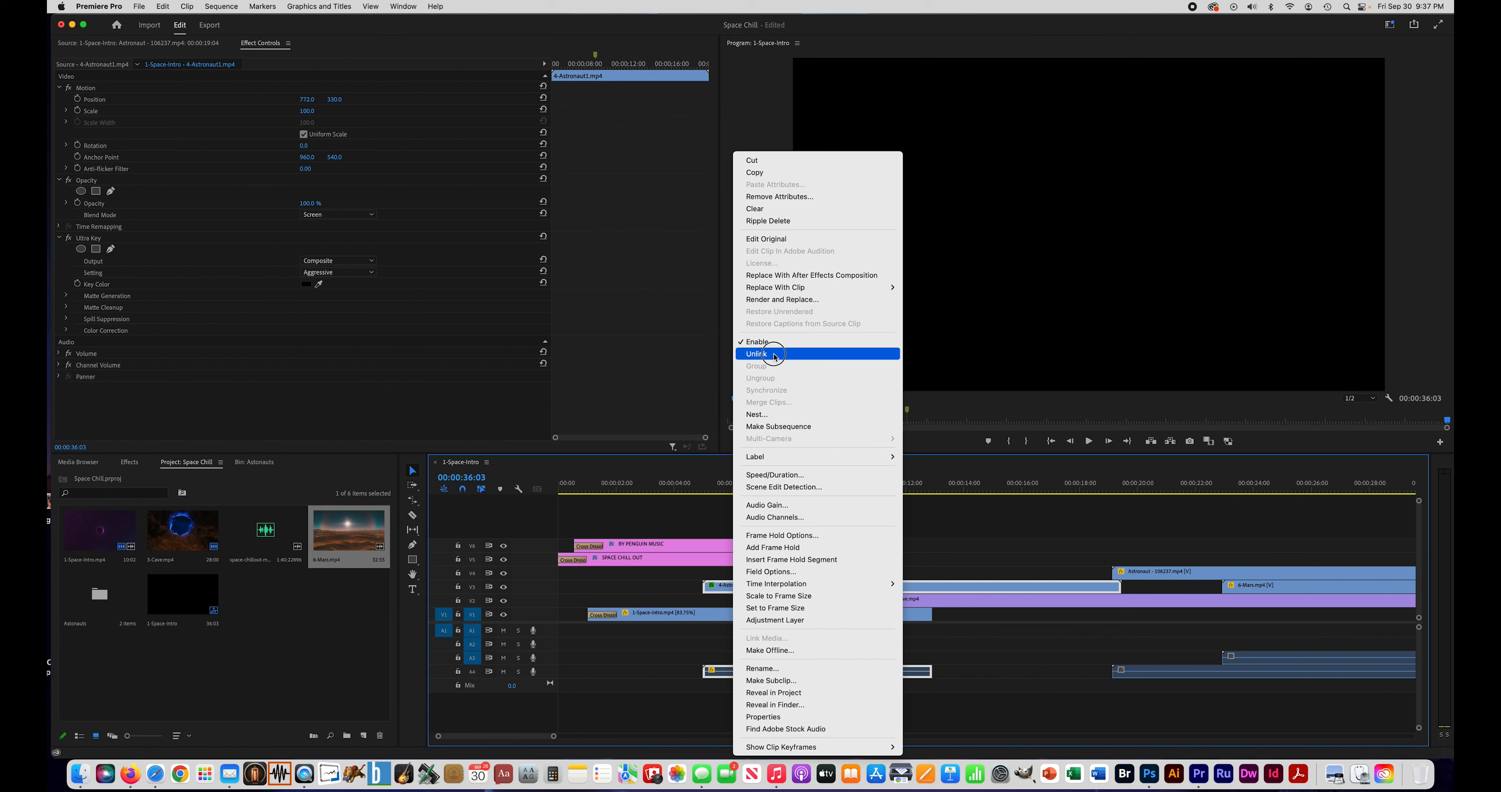
{"action": "left_click", "coordinate": [758, 355]}
{"action": "left_click", "coordinate": [727, 671]}
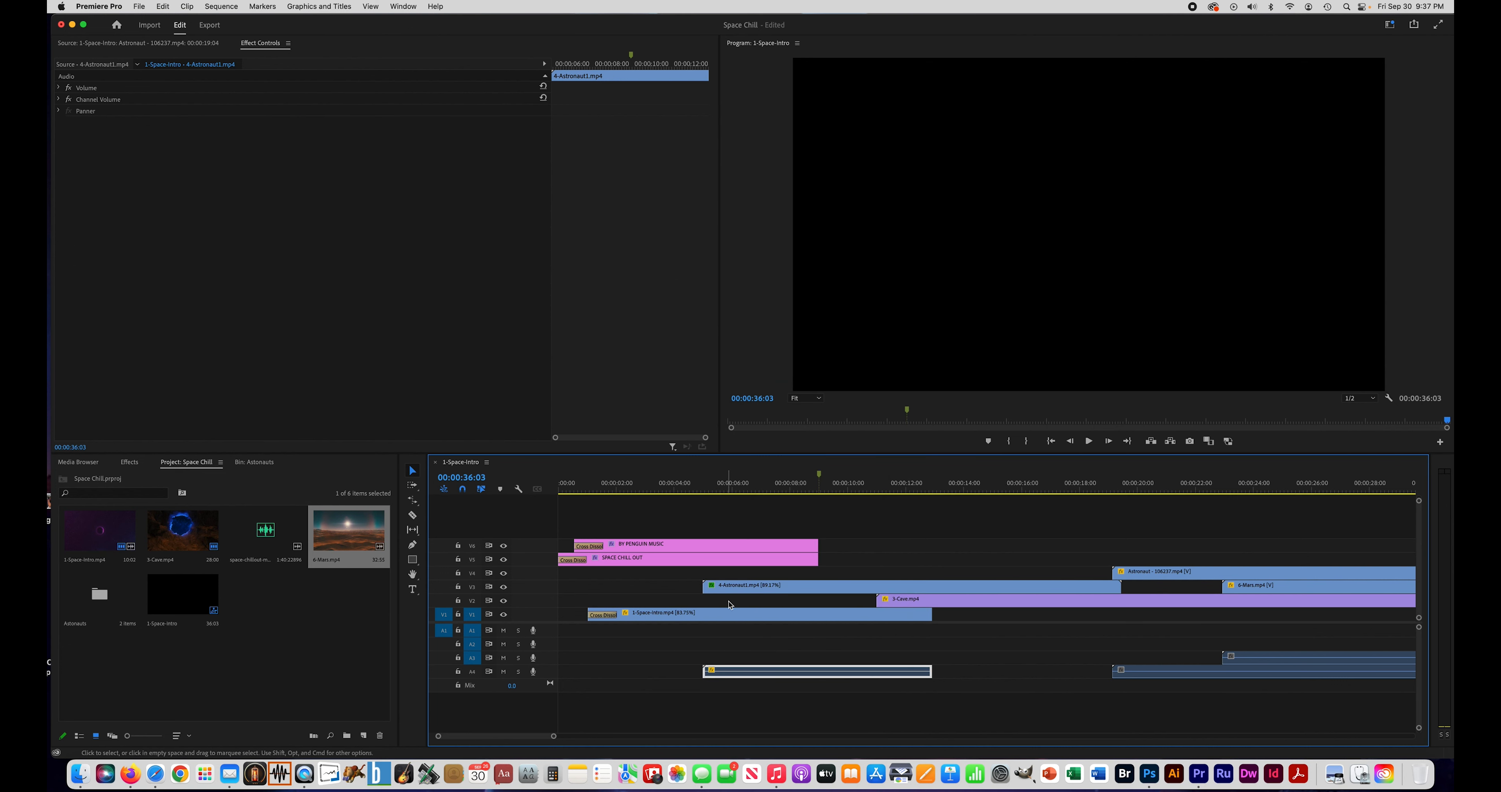
{"action": "left_click", "coordinate": [737, 585]}
{"action": "left_click", "coordinate": [725, 670]}
{"action": "left_click_drag", "start_coordinate": [750, 674], "coordinate": [718, 675]}
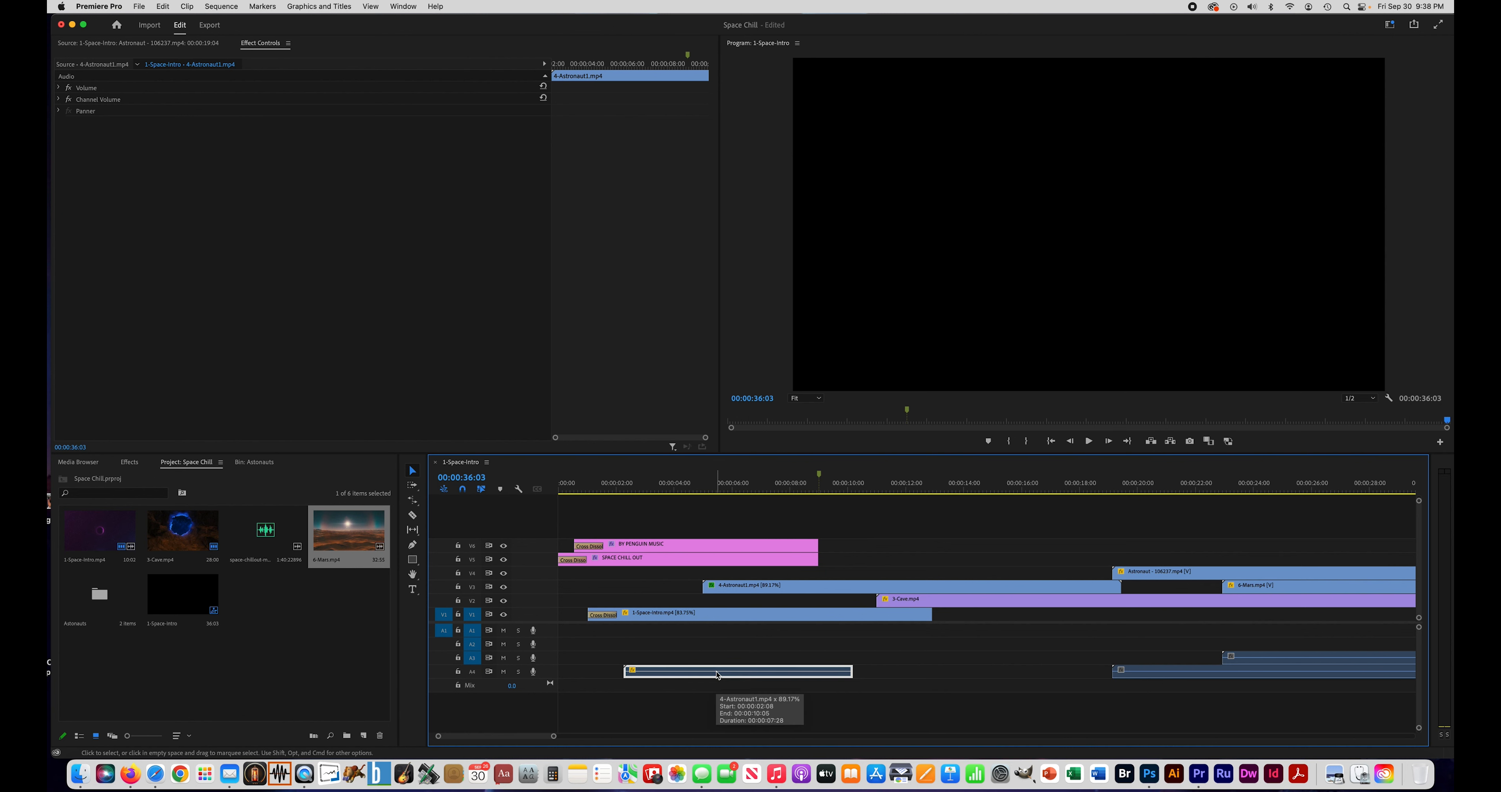
{"action": "key", "text": "Delete"}
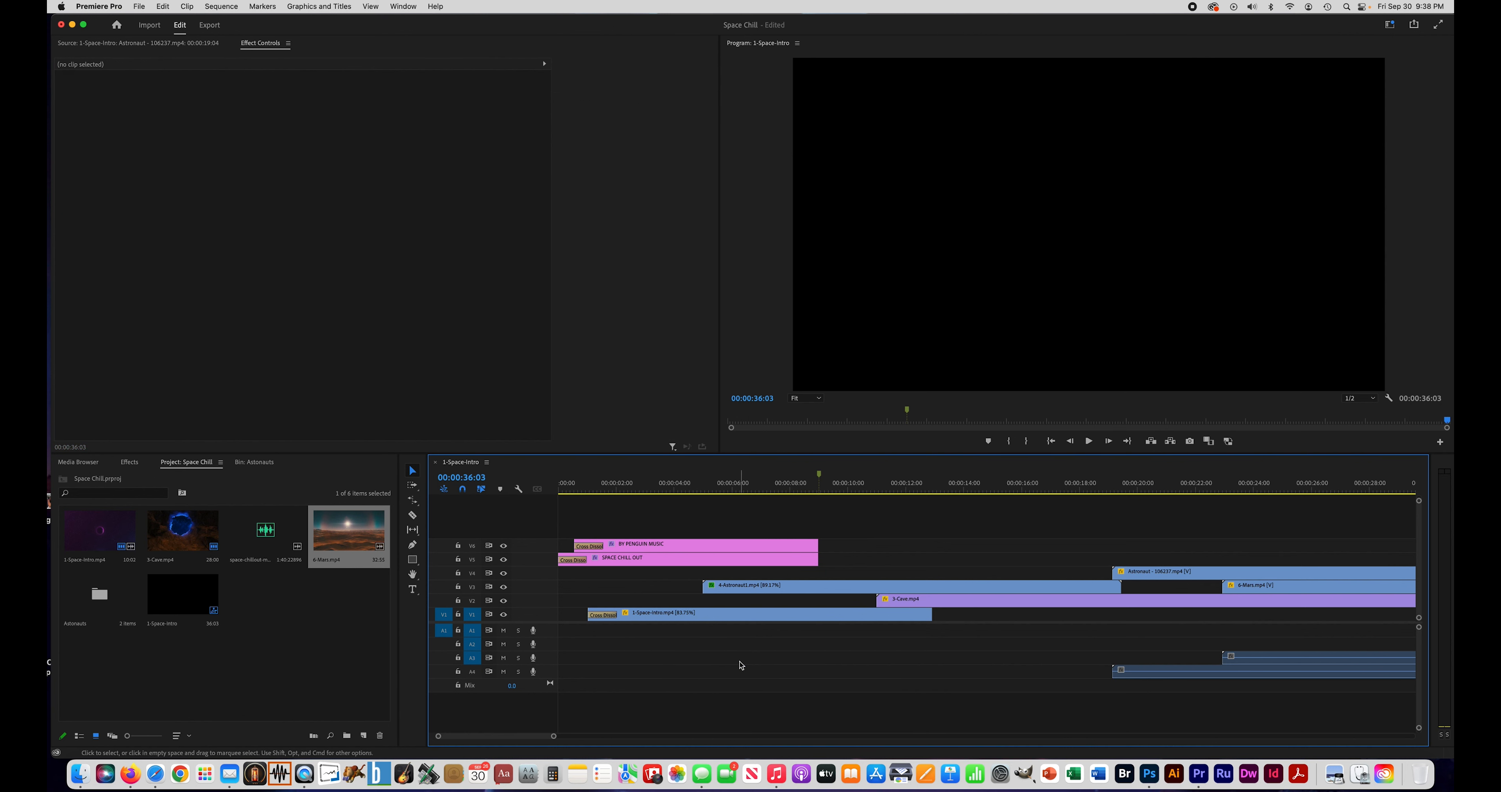
Unlink the Astronaut - 106237.mp4 clip and delete its audio, keeping the video
{"action": "scroll", "coordinate": [741, 665], "scroll_direction": "right", "scroll_amount": 5}
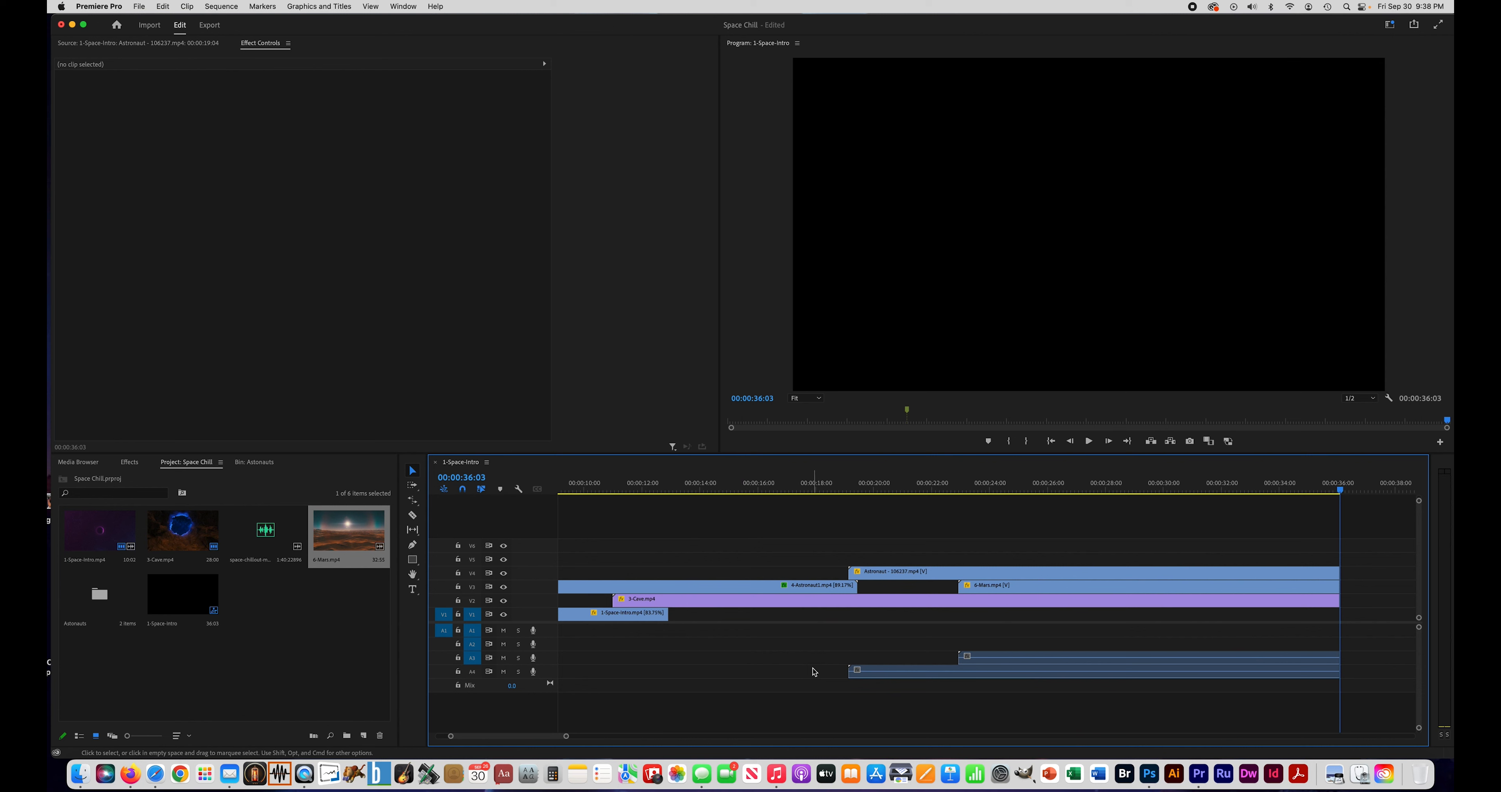
{"action": "left_click", "coordinate": [877, 677]}
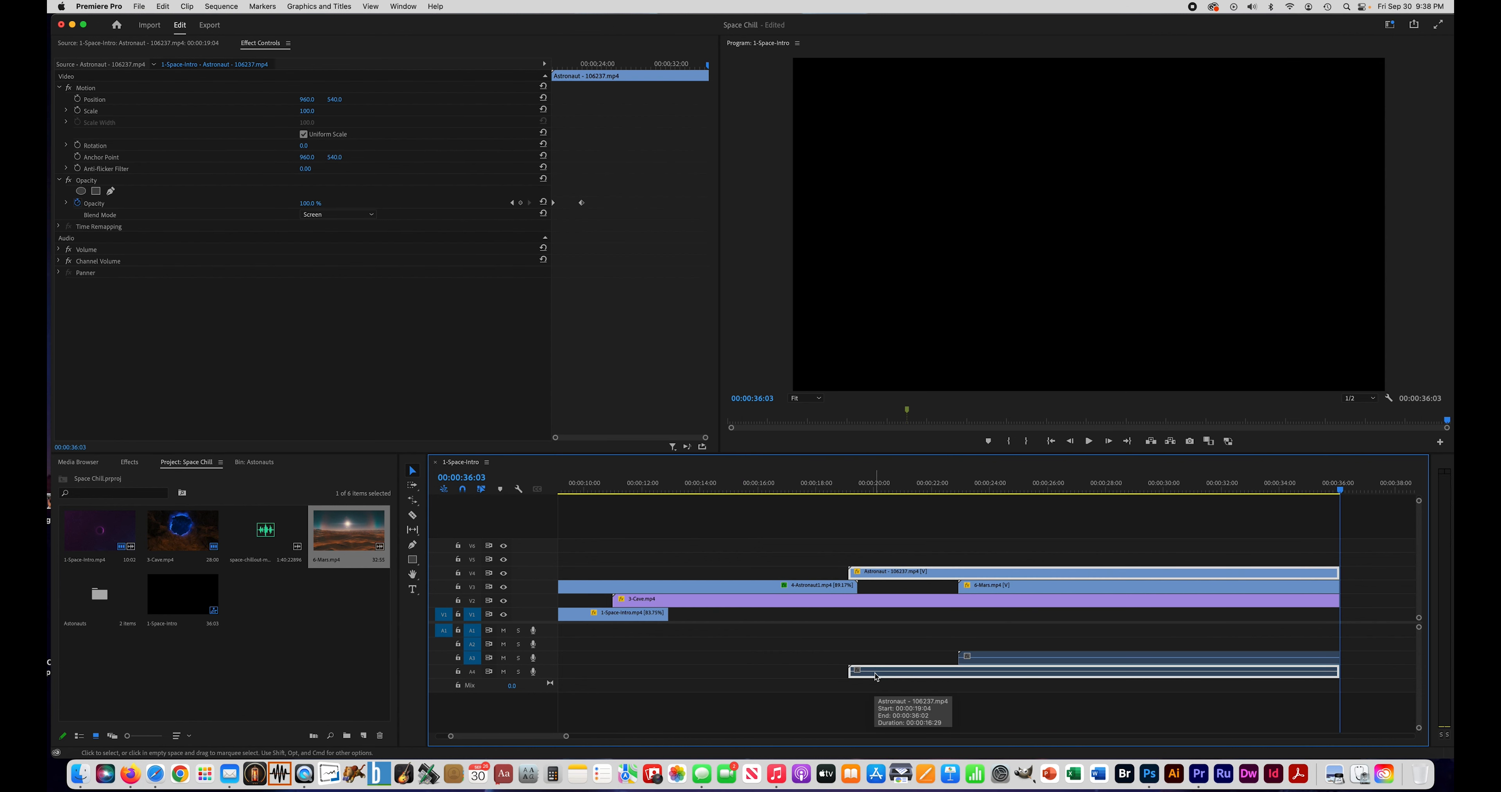
{"action": "right_click", "coordinate": [875, 677]}
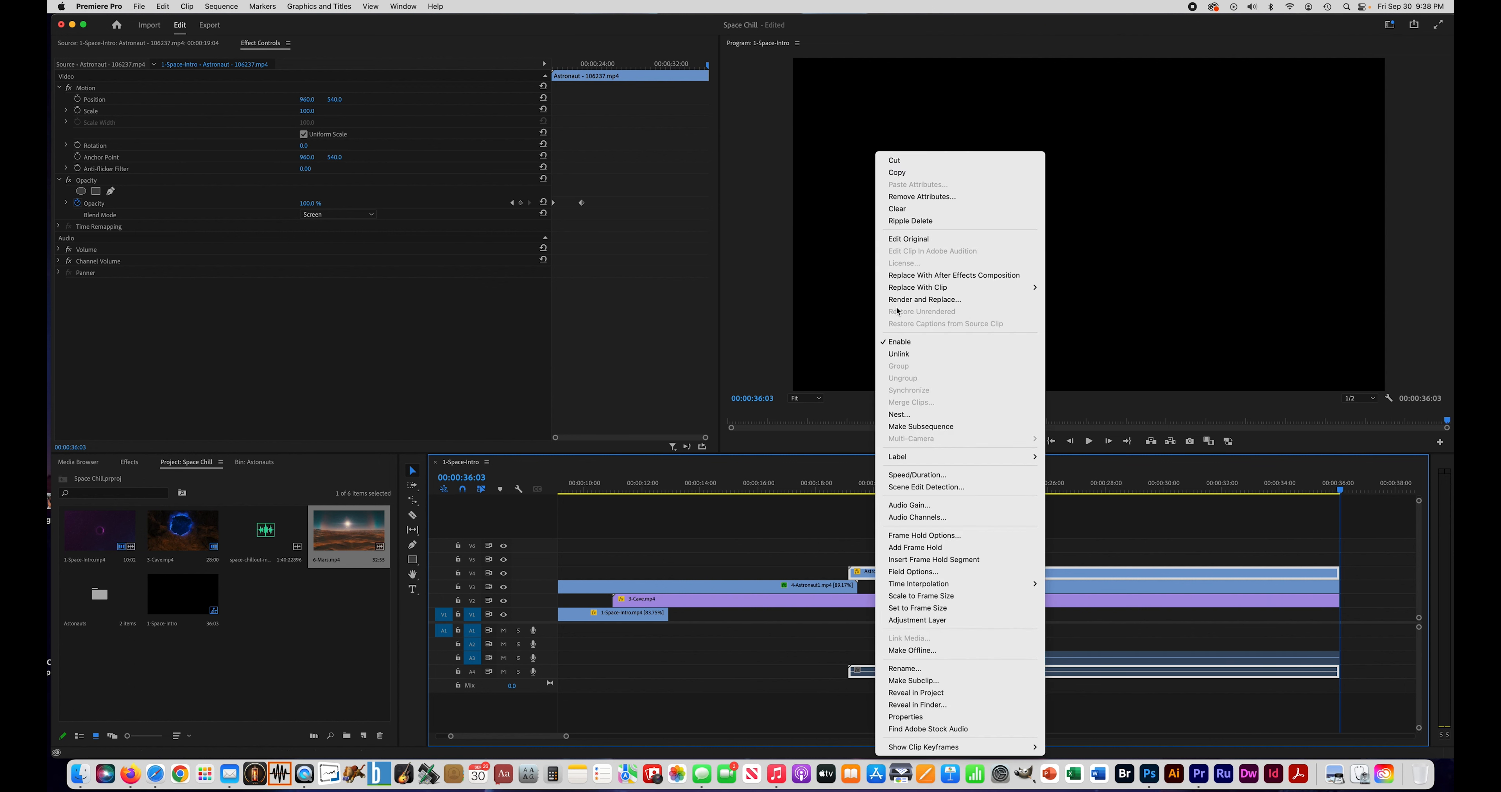
{"action": "left_click", "coordinate": [903, 354]}
{"action": "left_click", "coordinate": [851, 674]}
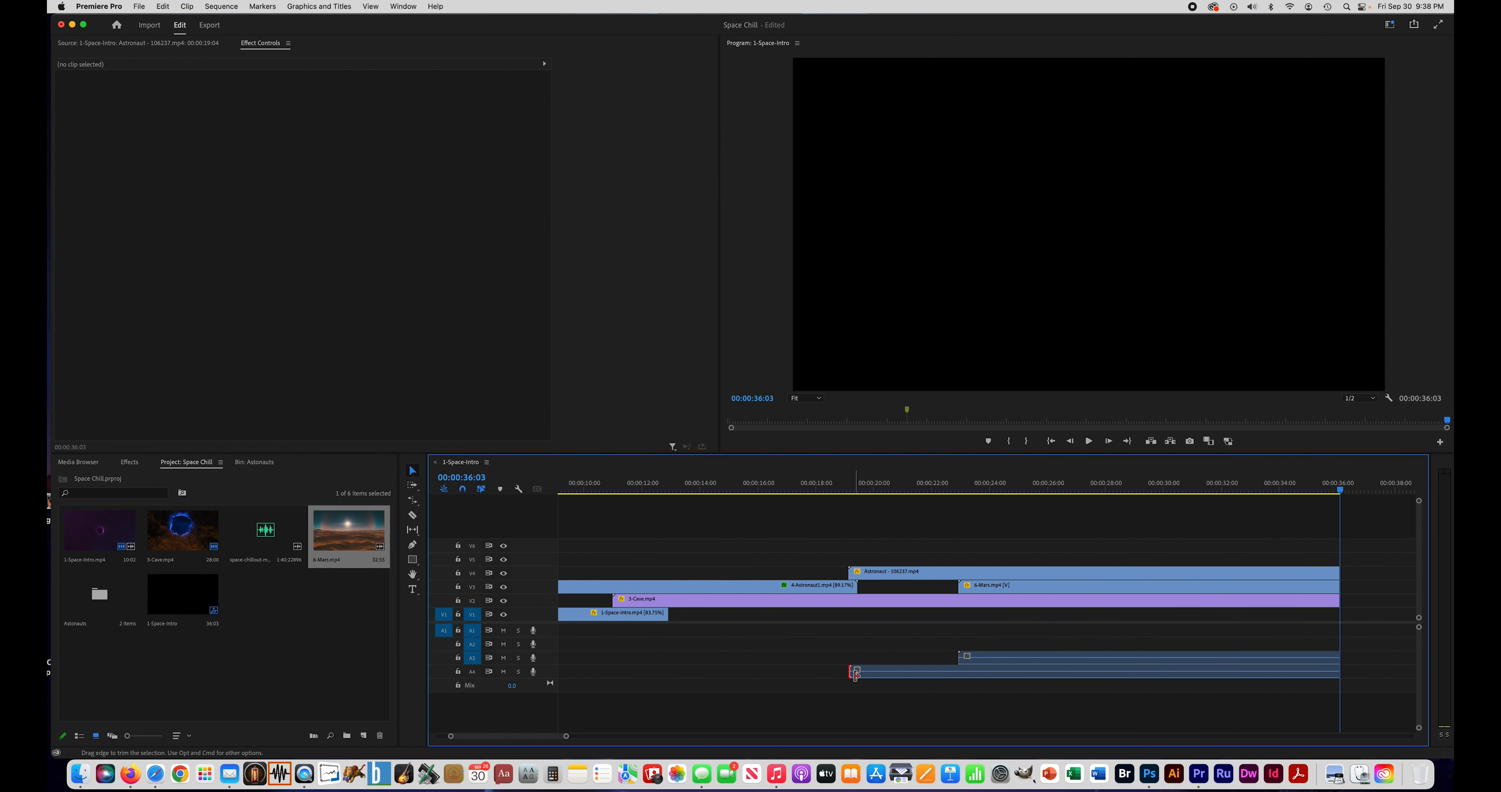
{"action": "left_click", "coordinate": [883, 676]}
{"action": "key", "text": "Delete"}
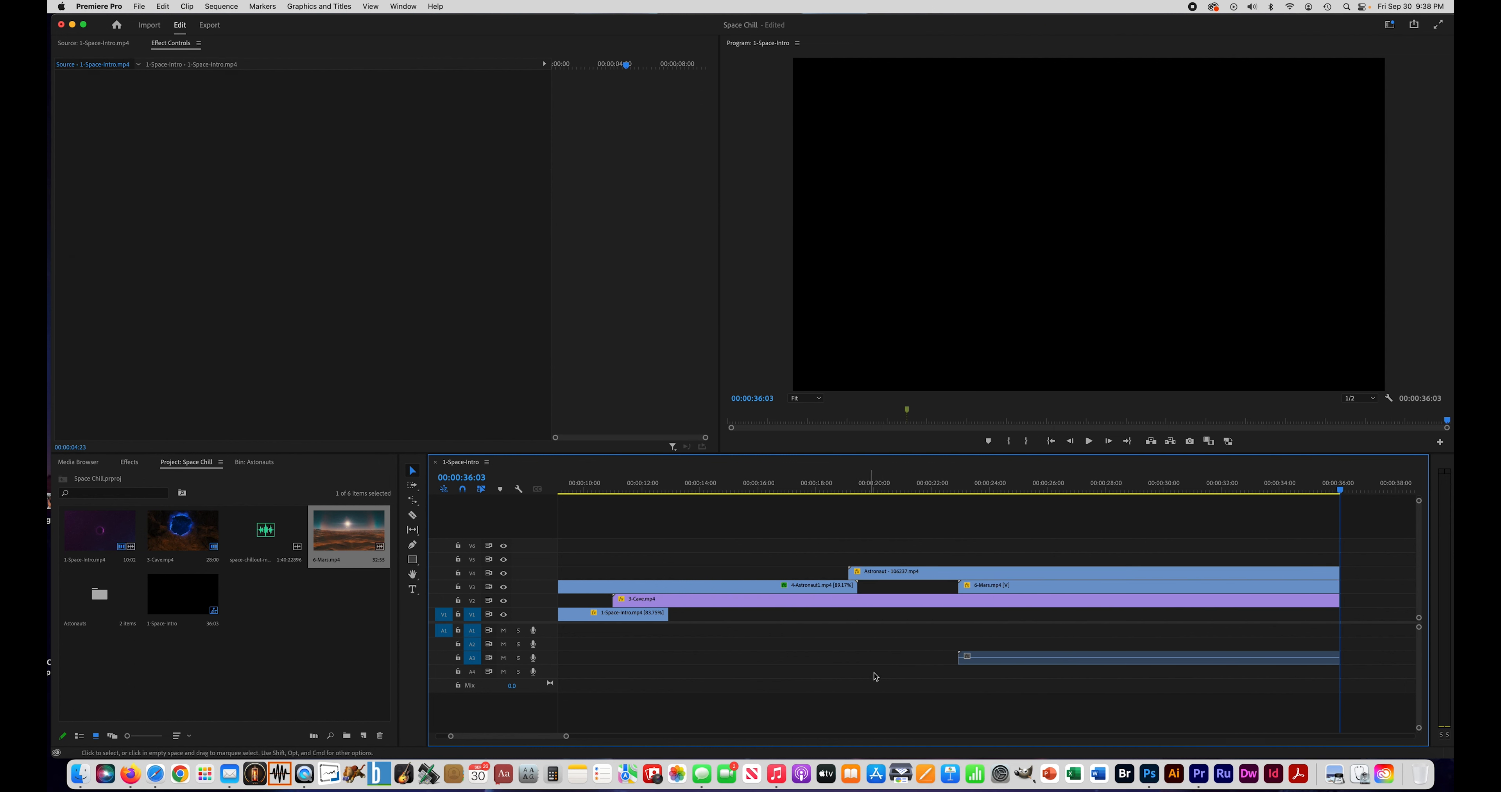
Unlink the Mars clip's audio from its video and remove that audio from the sequence
{"action": "left_click", "coordinate": [985, 665]}
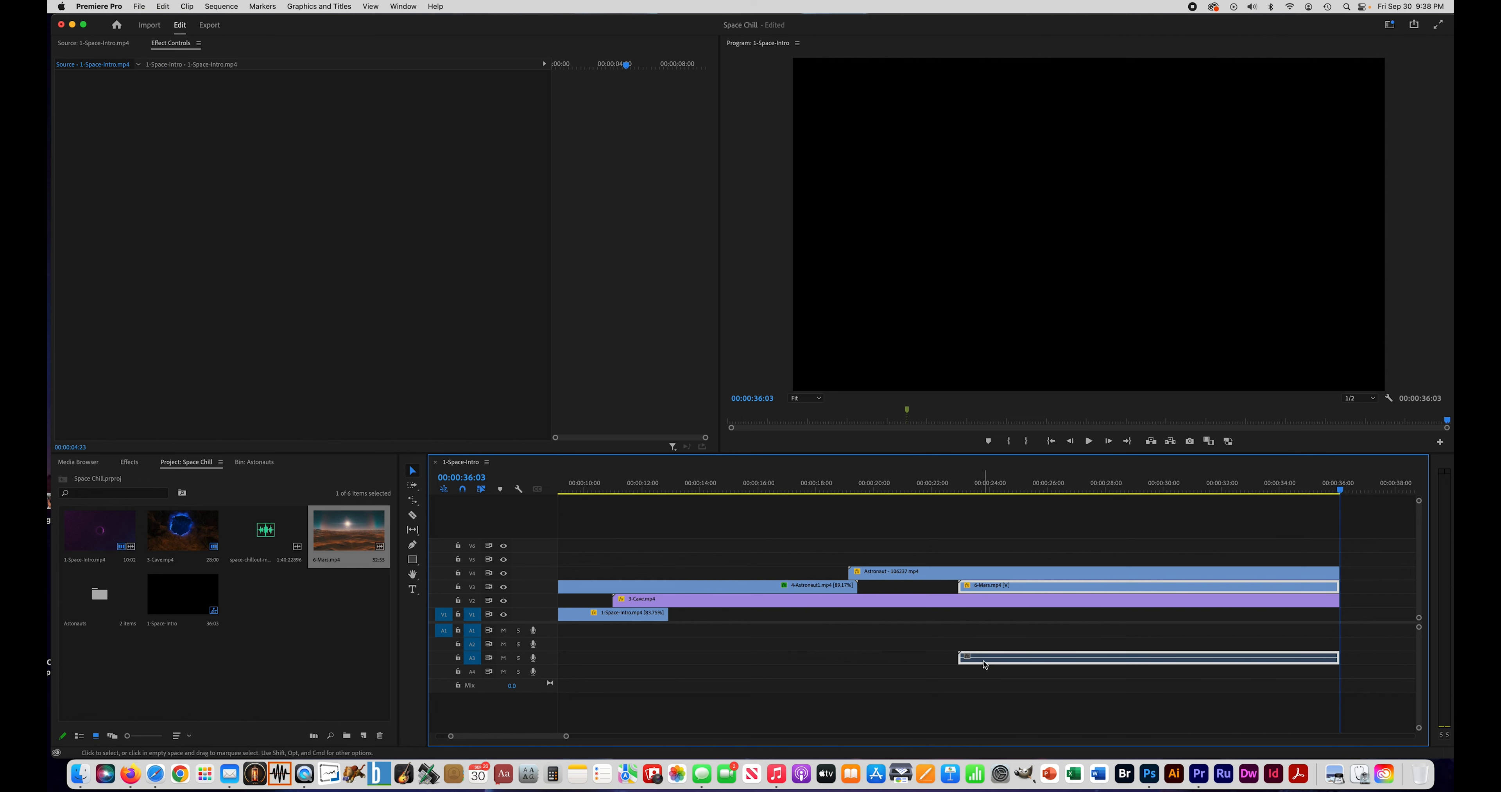
{"action": "right_click", "coordinate": [985, 665]}
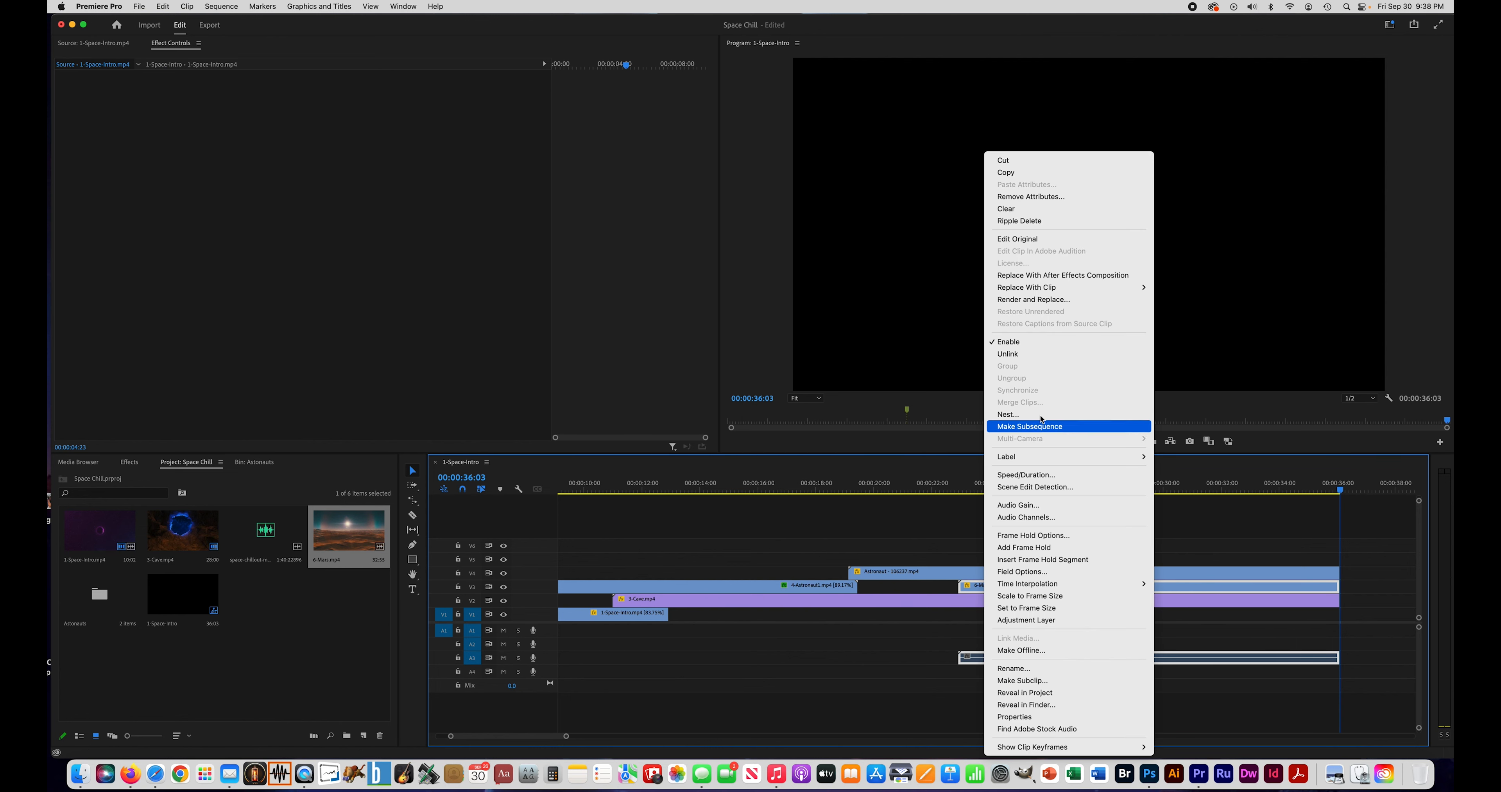
{"action": "left_click", "coordinate": [1008, 354]}
{"action": "left_click", "coordinate": [893, 660]}
{"action": "left_click", "coordinate": [991, 659]}
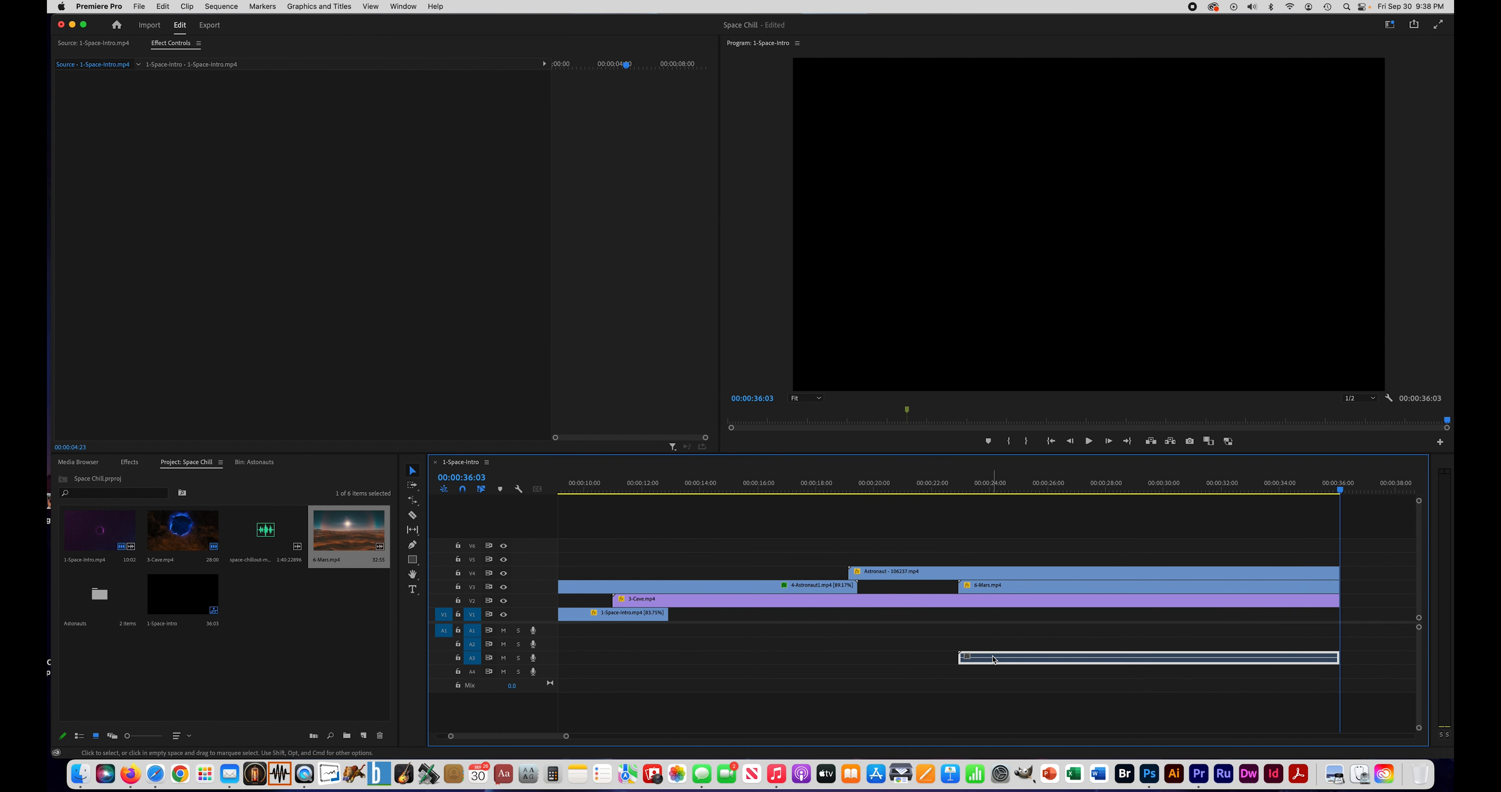
{"action": "key", "text": "Delete"}
Place space-chillout-music.mp3 on Audio 1 from the sequence start and trim its end to 00:00:36:26, slightly past the video clips
{"action": "scroll", "coordinate": [941, 663], "scroll_direction": "left", "scroll_amount": 5}
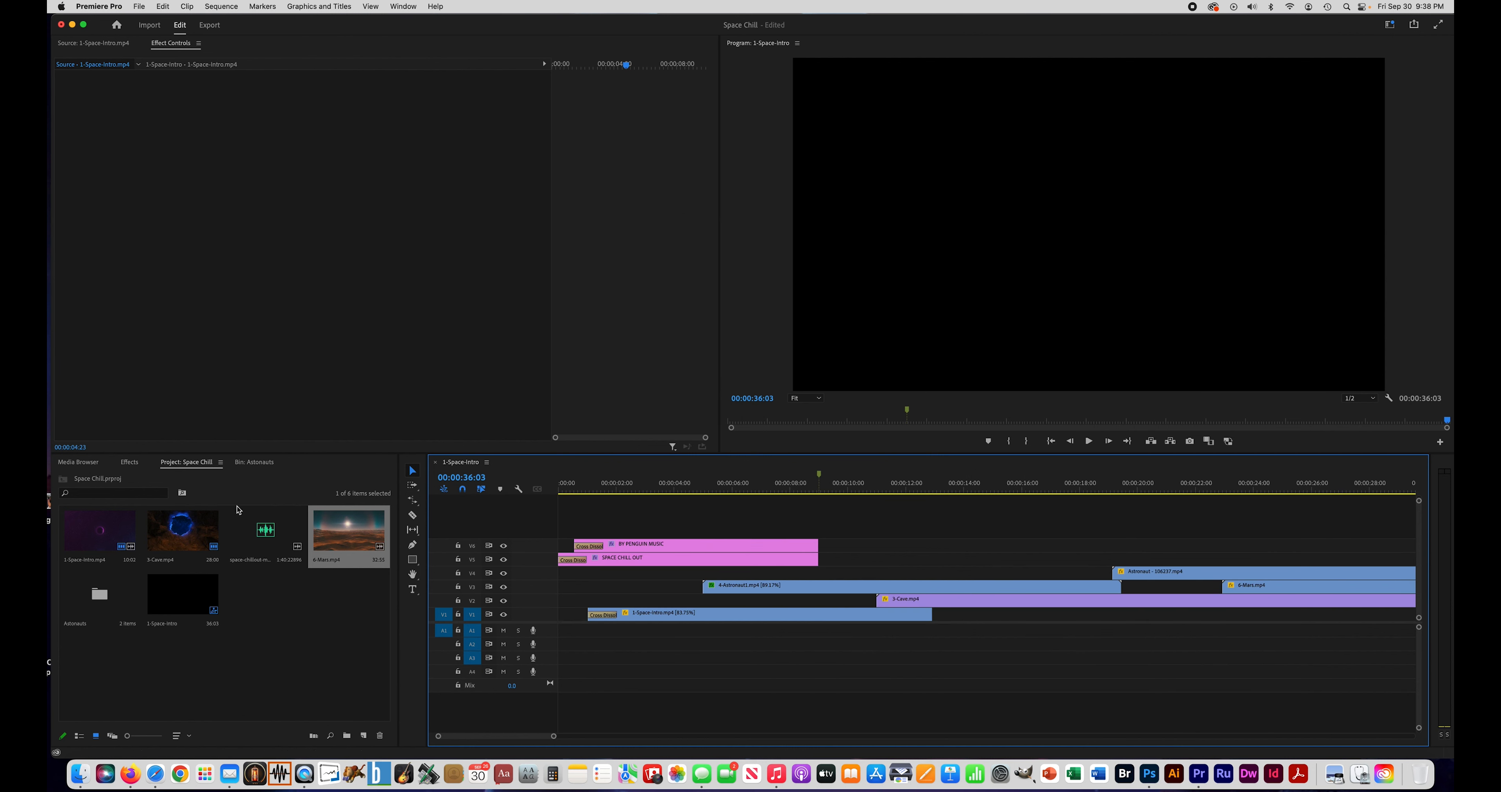
{"action": "left_click_drag", "start_coordinate": [265, 537], "coordinate": [568, 636]}
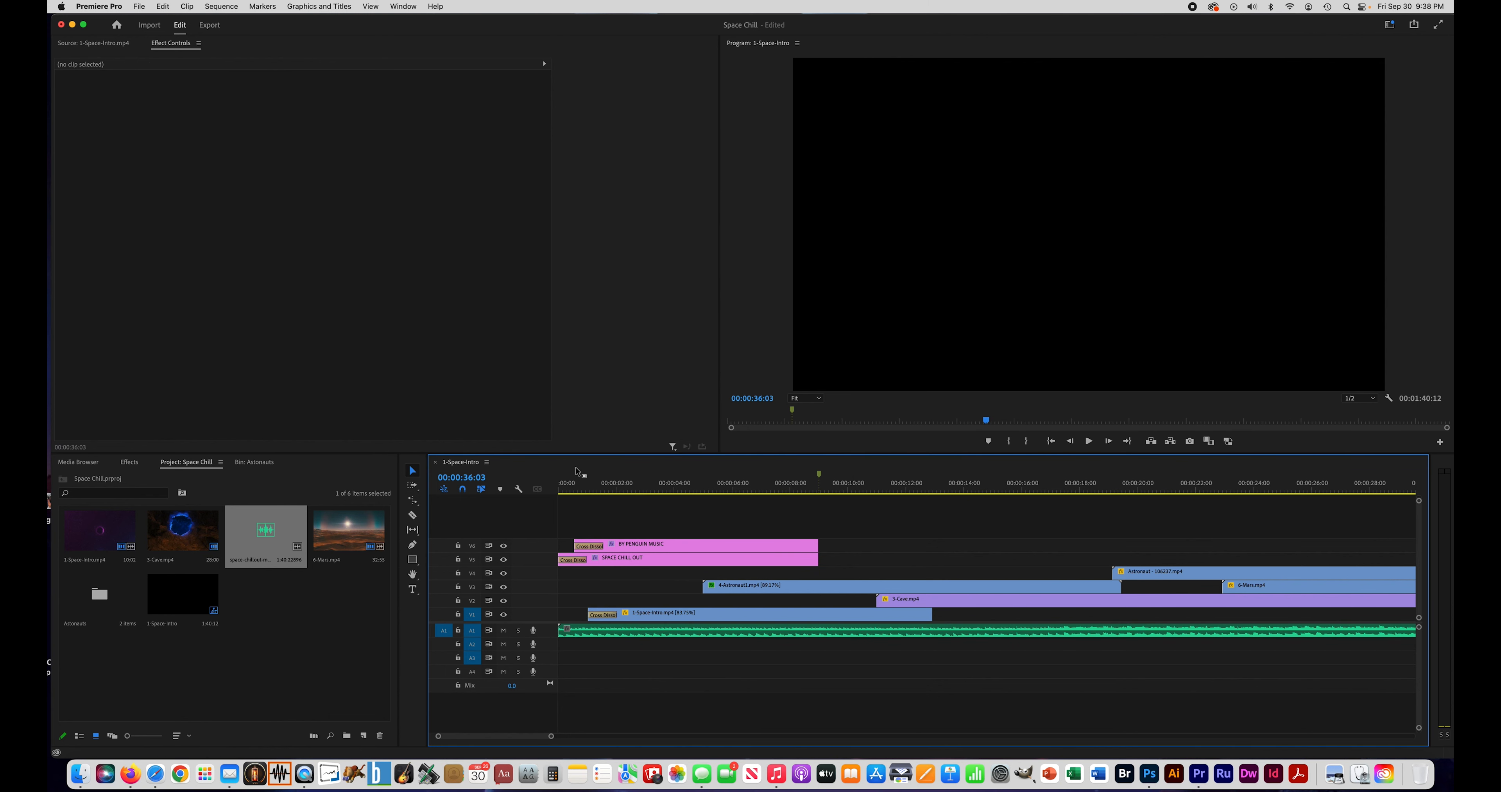
{"action": "scroll", "coordinate": [1162, 646], "scroll_direction": "right", "scroll_amount": 10}
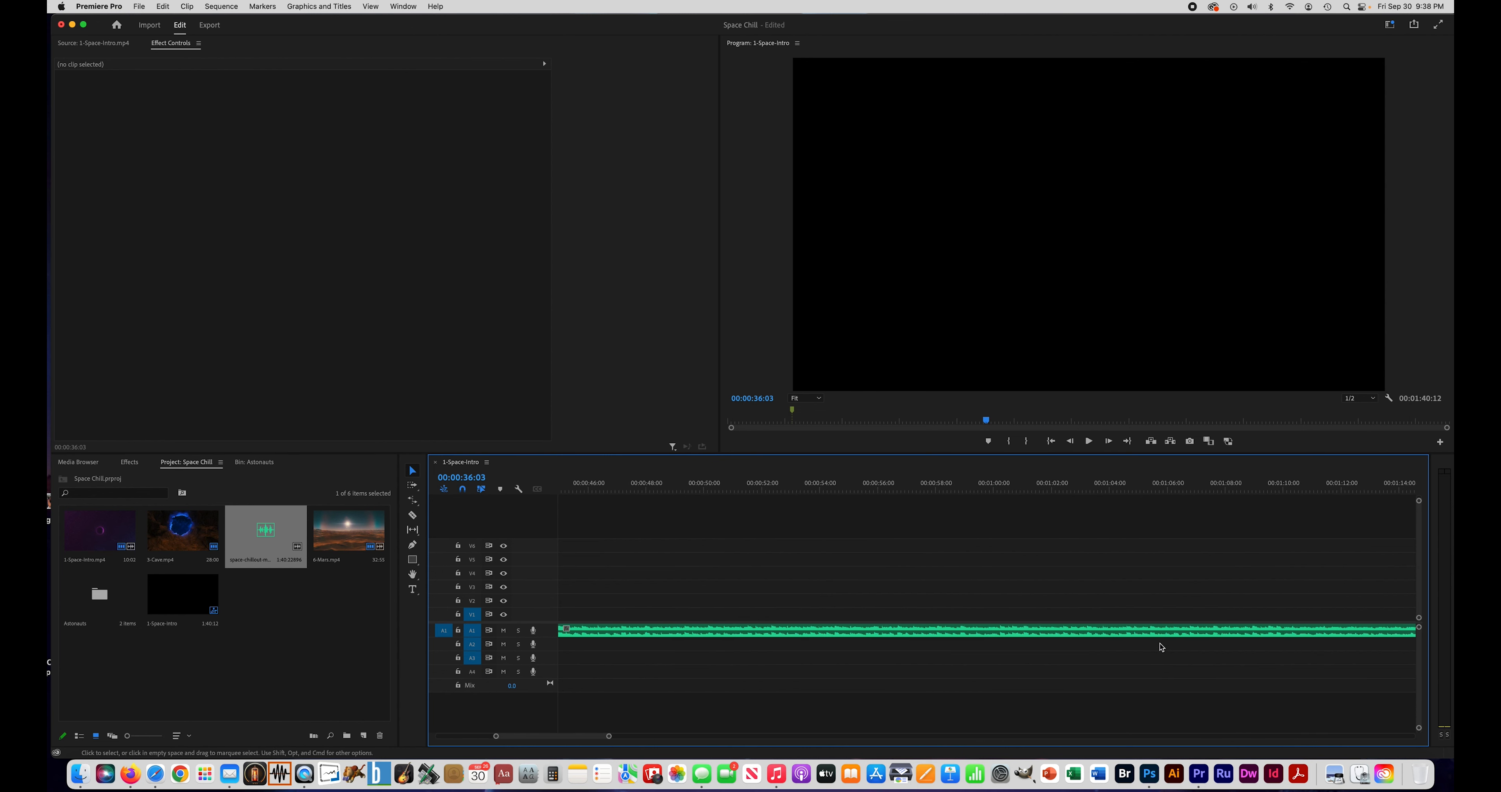
{"action": "scroll", "coordinate": [1159, 645], "scroll_direction": "right", "scroll_amount": 4}
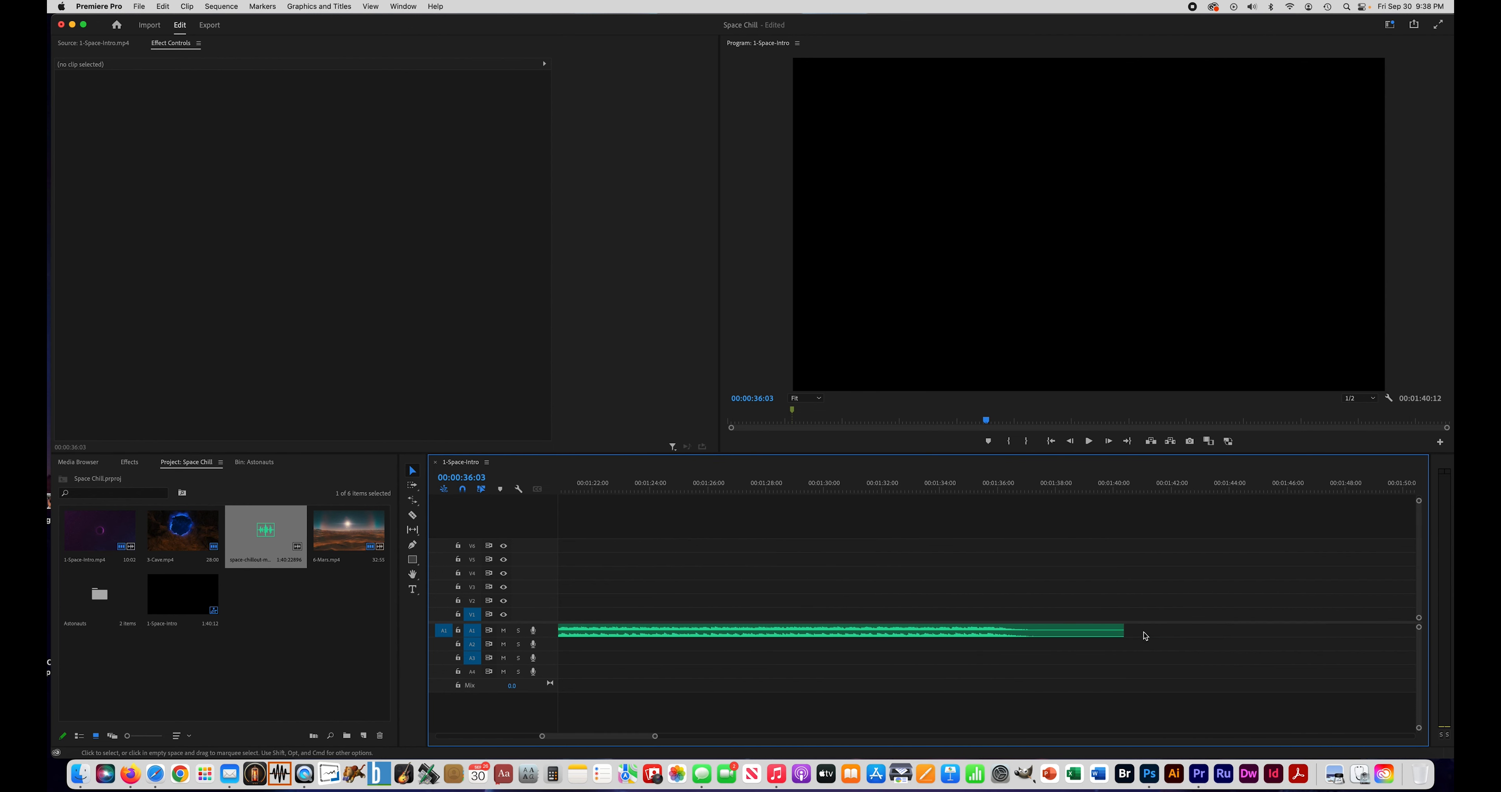
{"action": "left_click_drag", "start_coordinate": [1122, 630], "coordinate": [647, 653]}
{"action": "scroll", "coordinate": [734, 649], "scroll_direction": "up", "scroll_amount": 2}
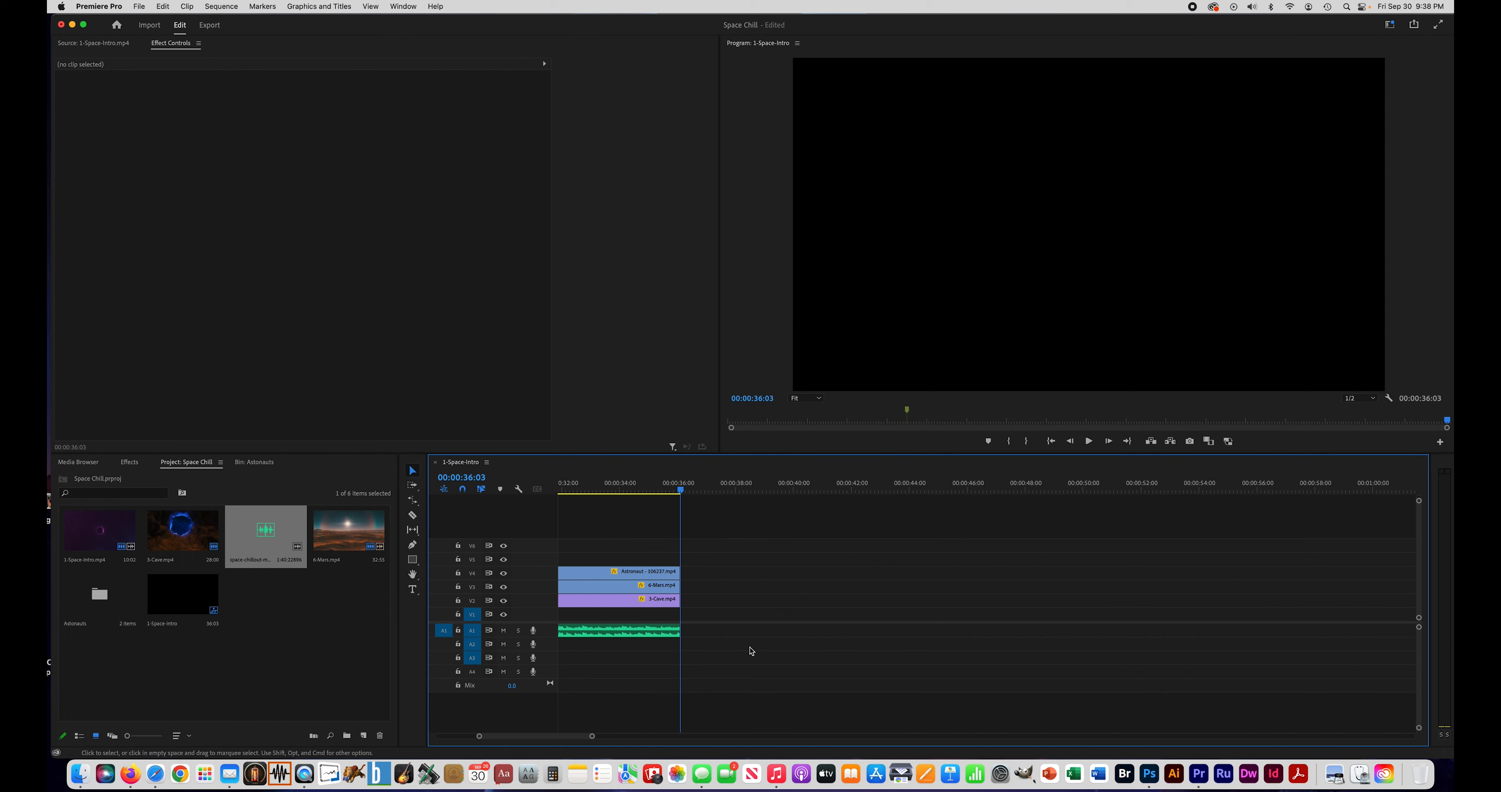
{"action": "left_click_drag", "start_coordinate": [746, 631], "coordinate": [767, 634]}
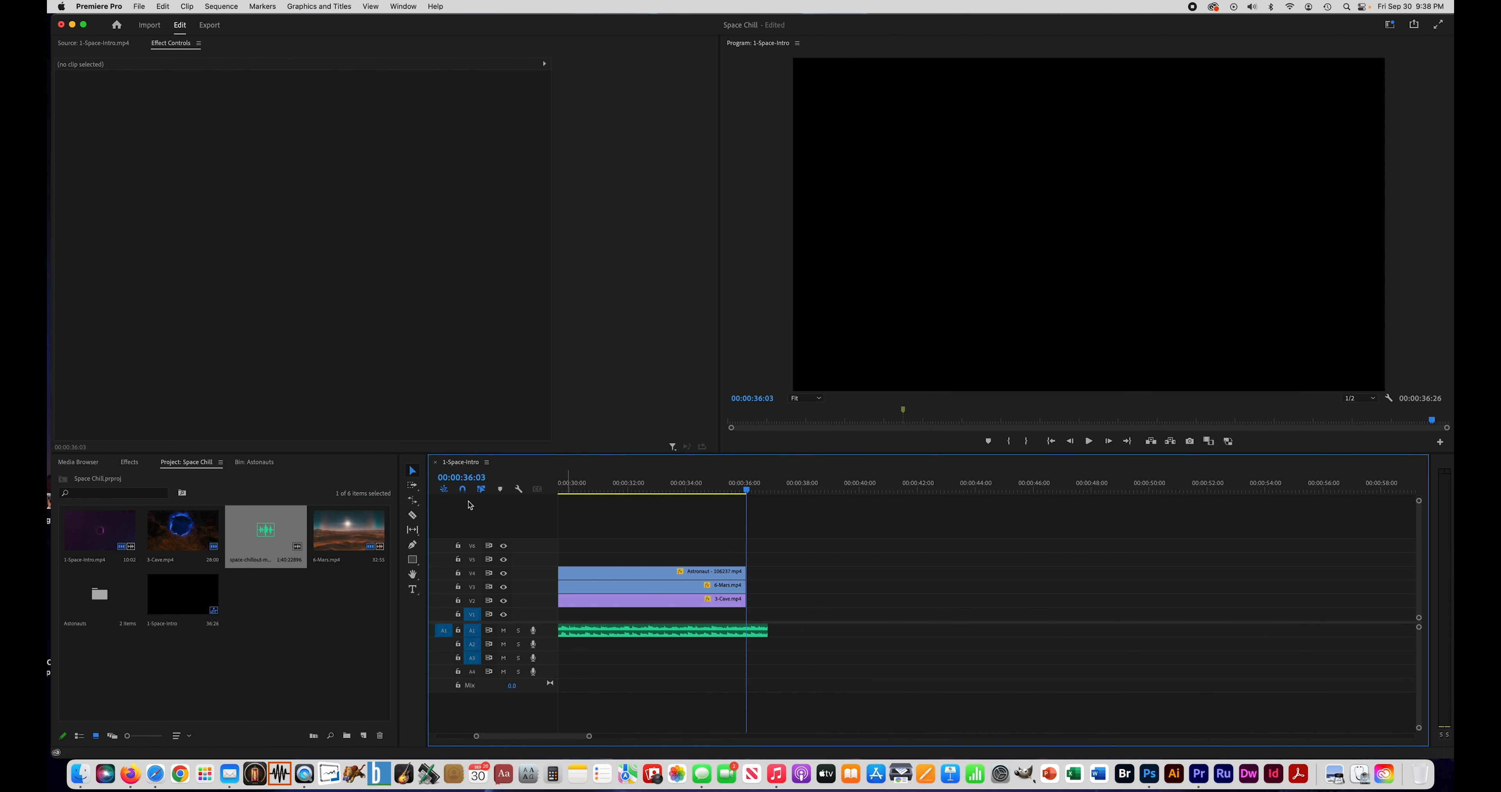
Fade out the music with the Pen tool, using volume keyframes at about 00:00:34:00 and at the clip's end, lowered to silence
{"action": "double_click", "coordinate": [550, 636]}
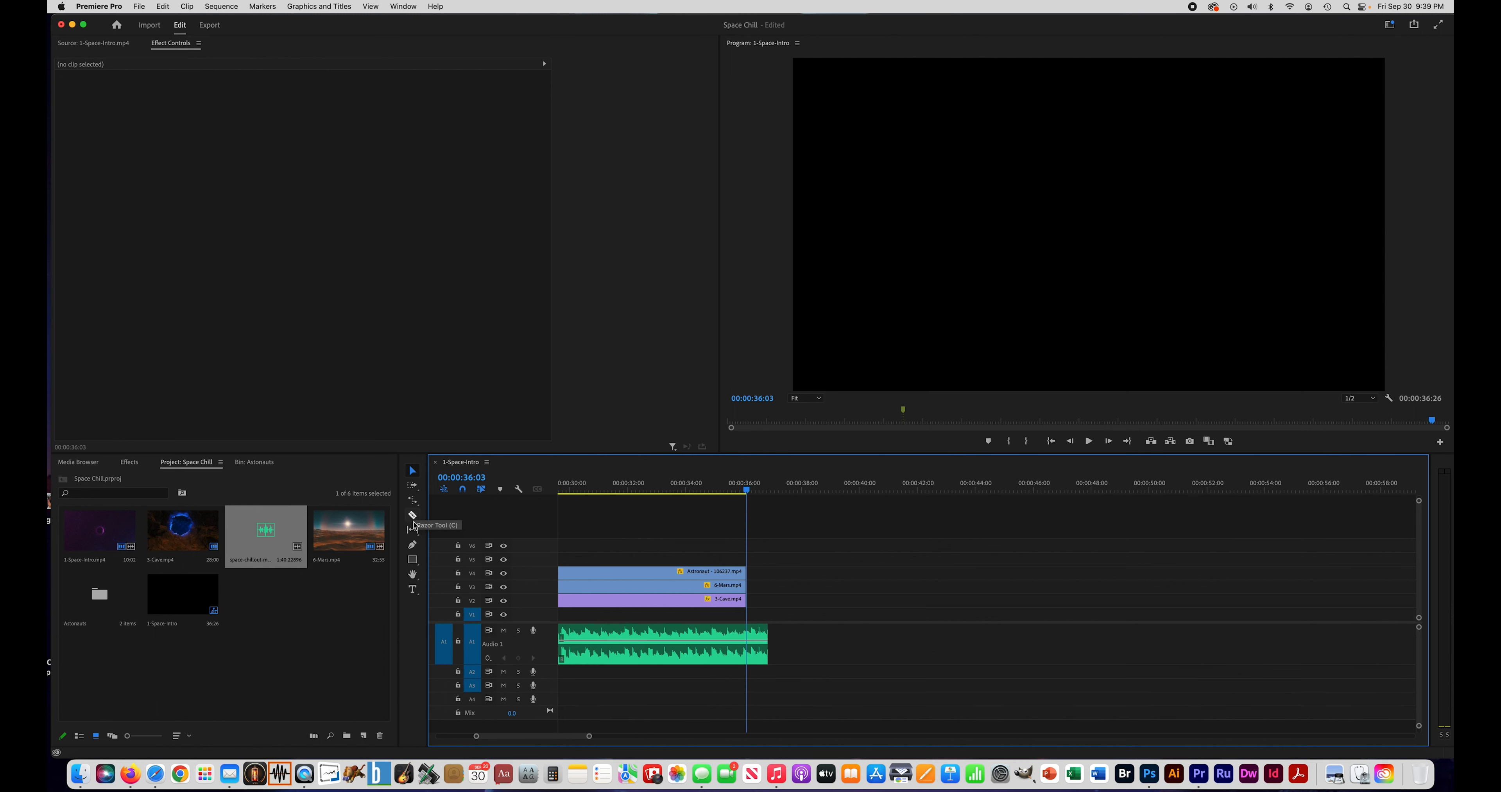
{"action": "left_click", "coordinate": [413, 546]}
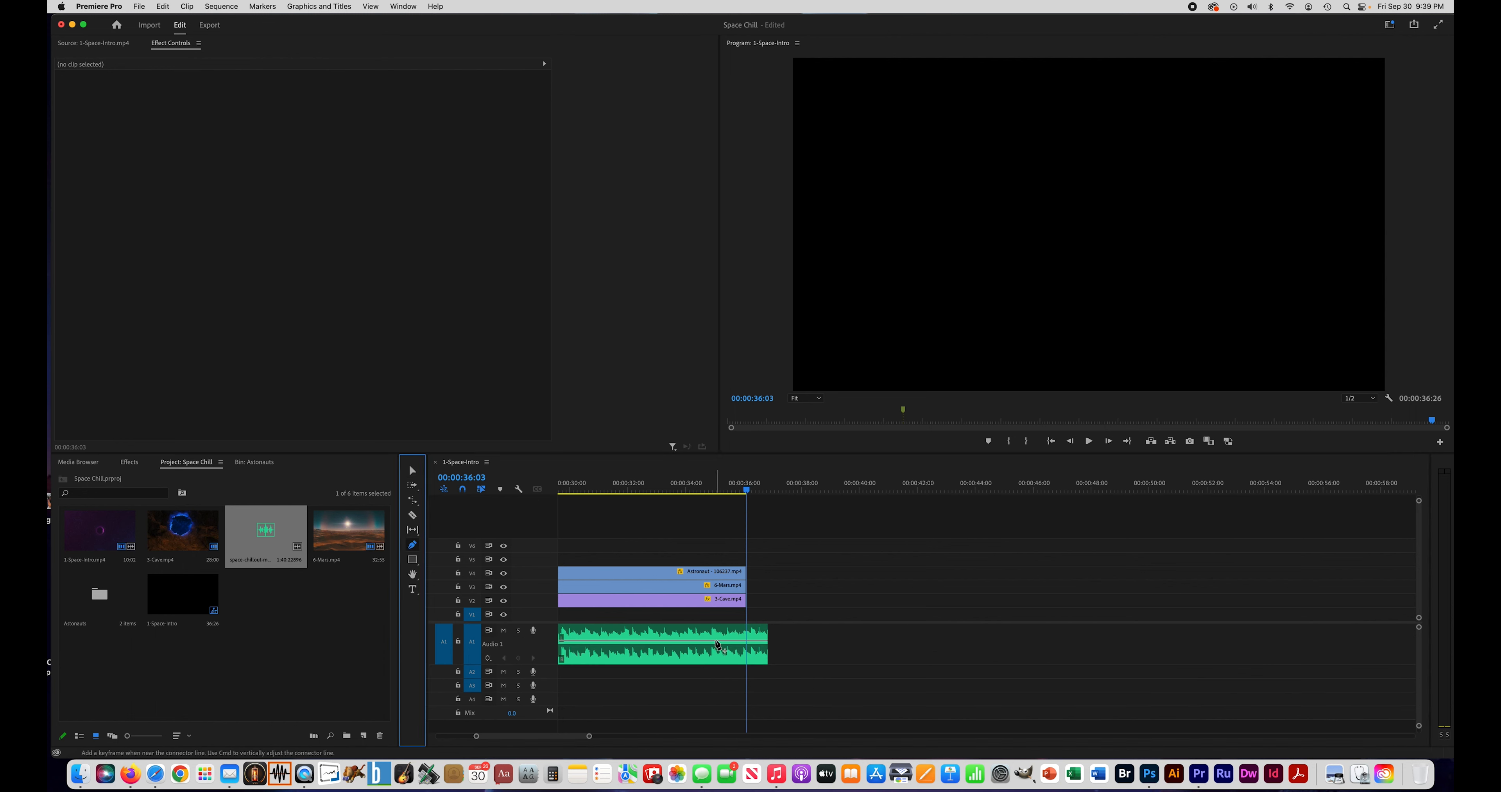
{"action": "left_click", "coordinate": [686, 641]}
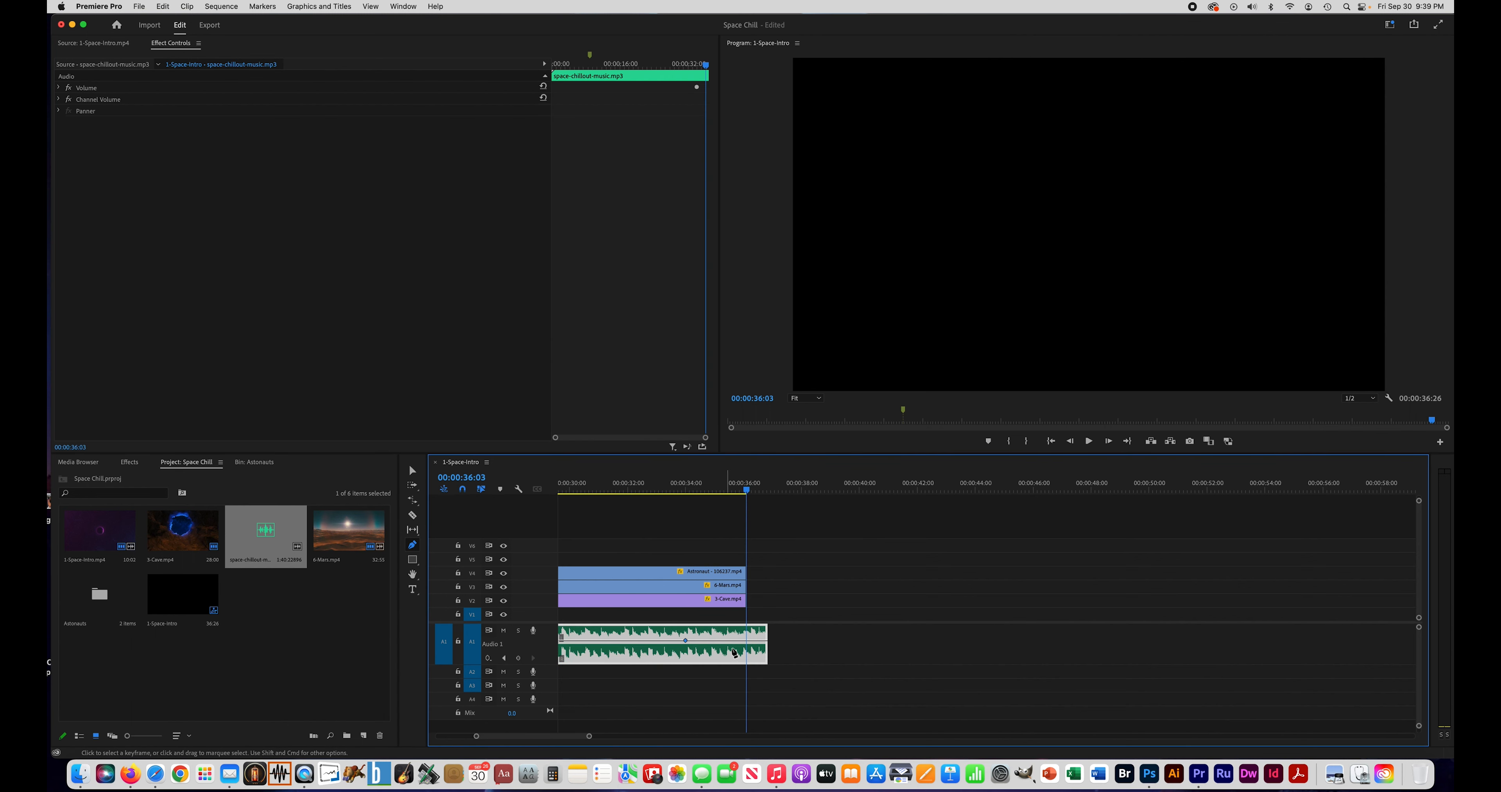
{"action": "left_click_drag", "start_coordinate": [766, 642], "coordinate": [772, 699]}
{"action": "scroll", "coordinate": [740, 590], "scroll_direction": "left", "scroll_amount": 10}
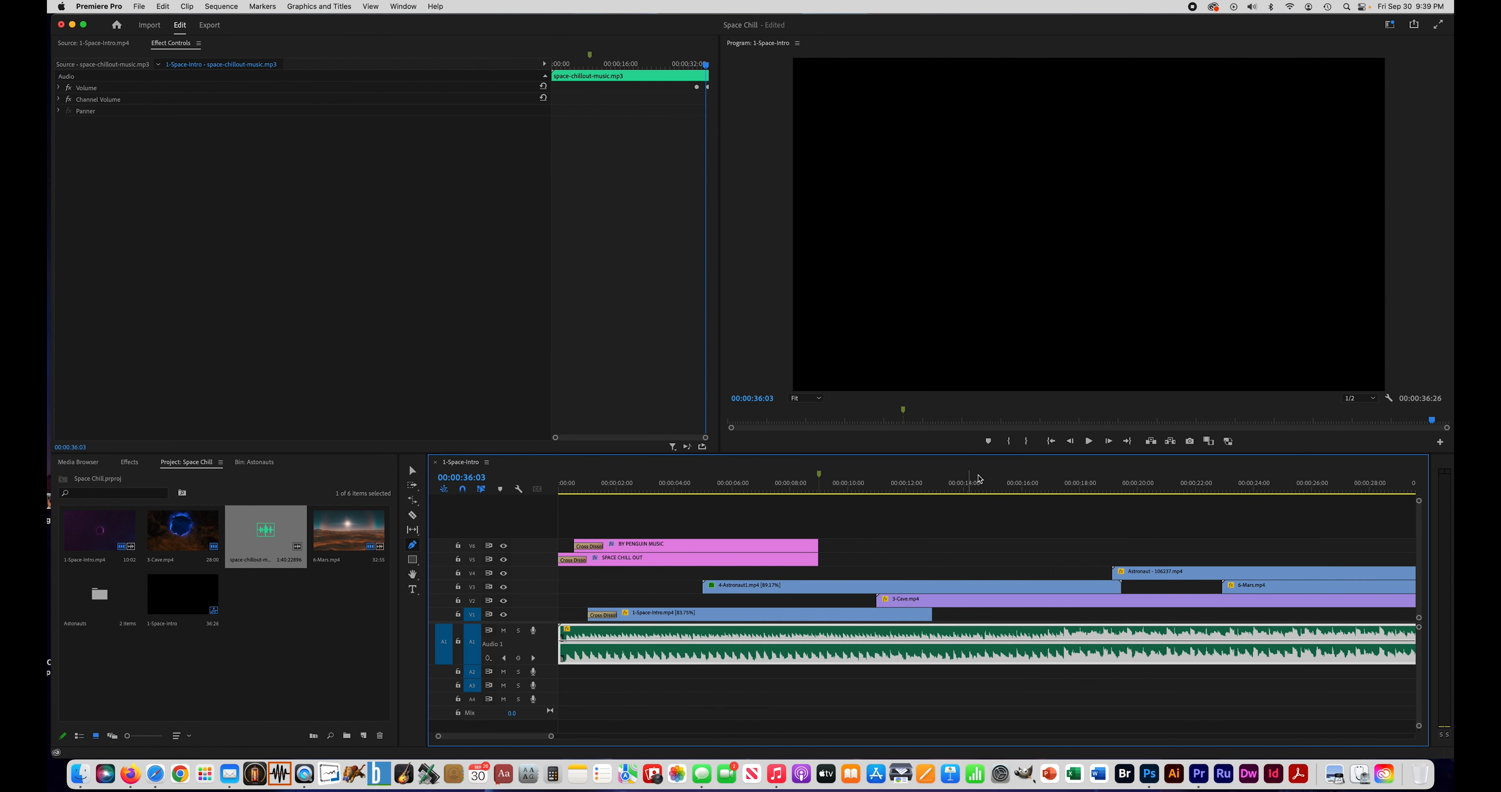
Play the whole sequence with its music from 00:00:00:00 to about 00:00:36:19
{"action": "left_click", "coordinate": [413, 472]}
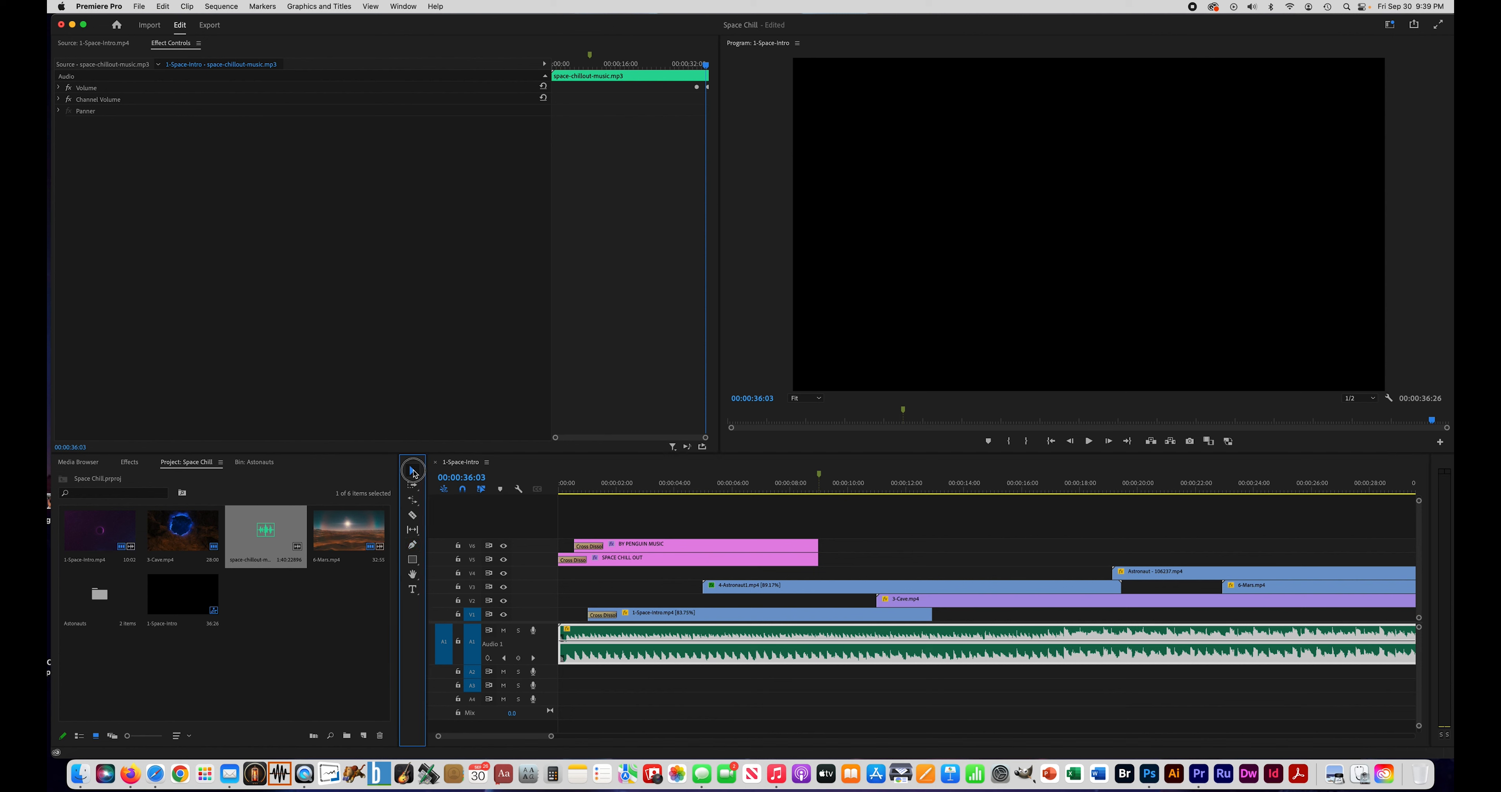
{"action": "left_click", "coordinate": [582, 488]}
{"action": "left_click_drag", "start_coordinate": [581, 496], "coordinate": [522, 489]}
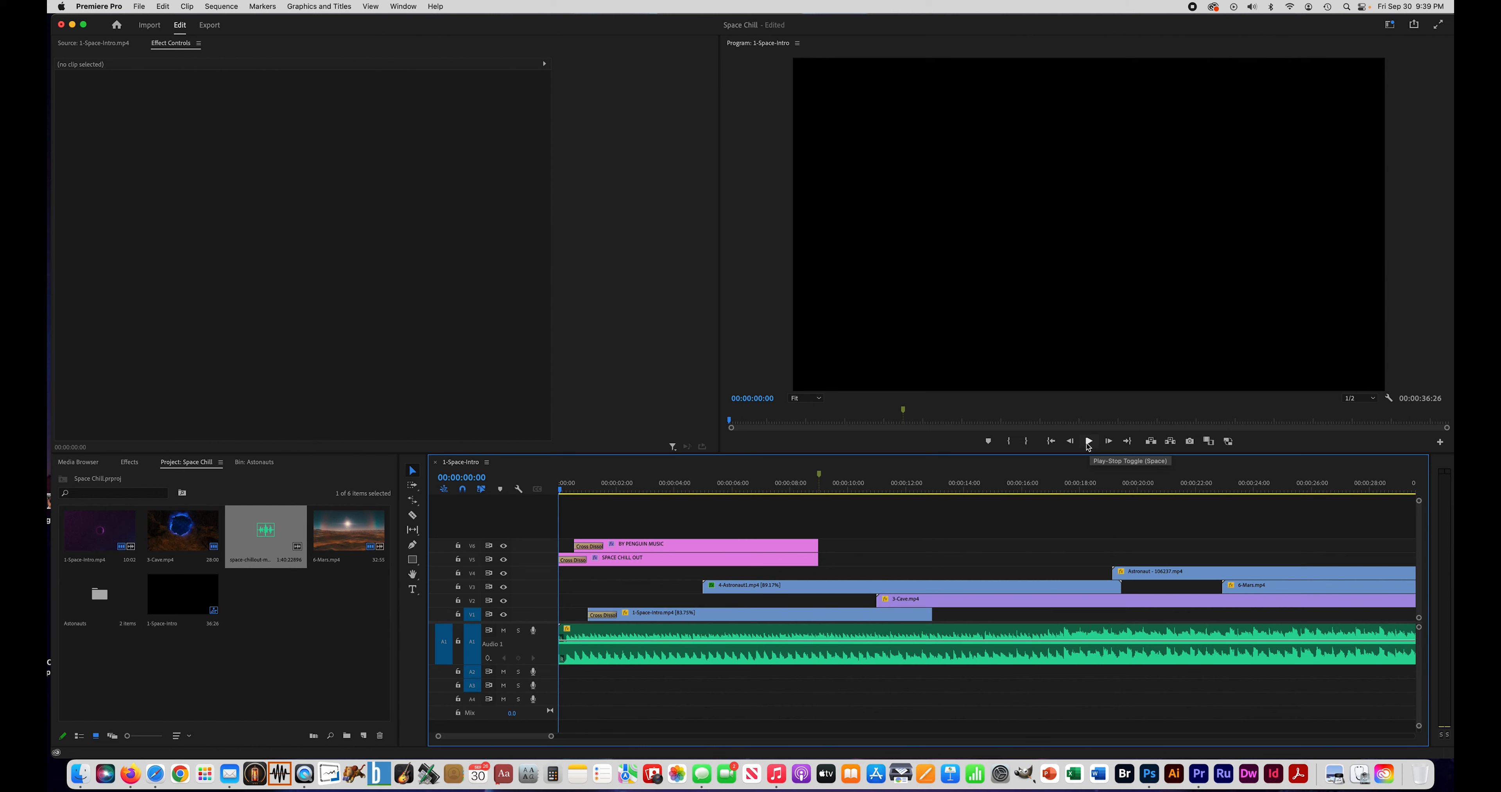
{"action": "left_click", "coordinate": [1088, 443]}
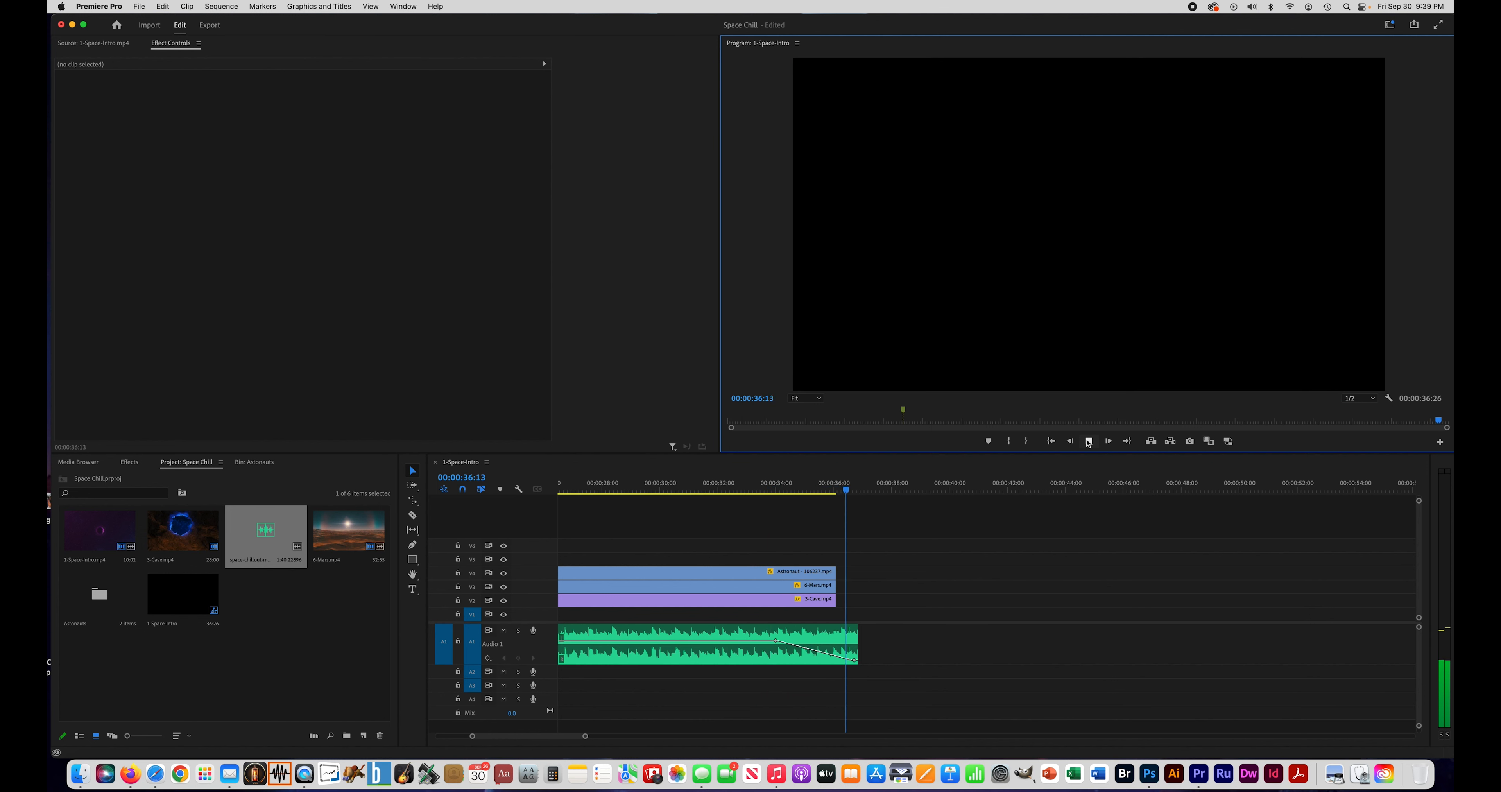
{"action": "left_click", "coordinate": [1088, 441]}
Fade in the 4-Astronaut1.mp4 clip with Pen tool opacity keyframes, from 0% at its start to 100% at about 00:00:07:11
{"action": "scroll", "coordinate": [786, 562], "scroll_direction": "left", "scroll_amount": 10}
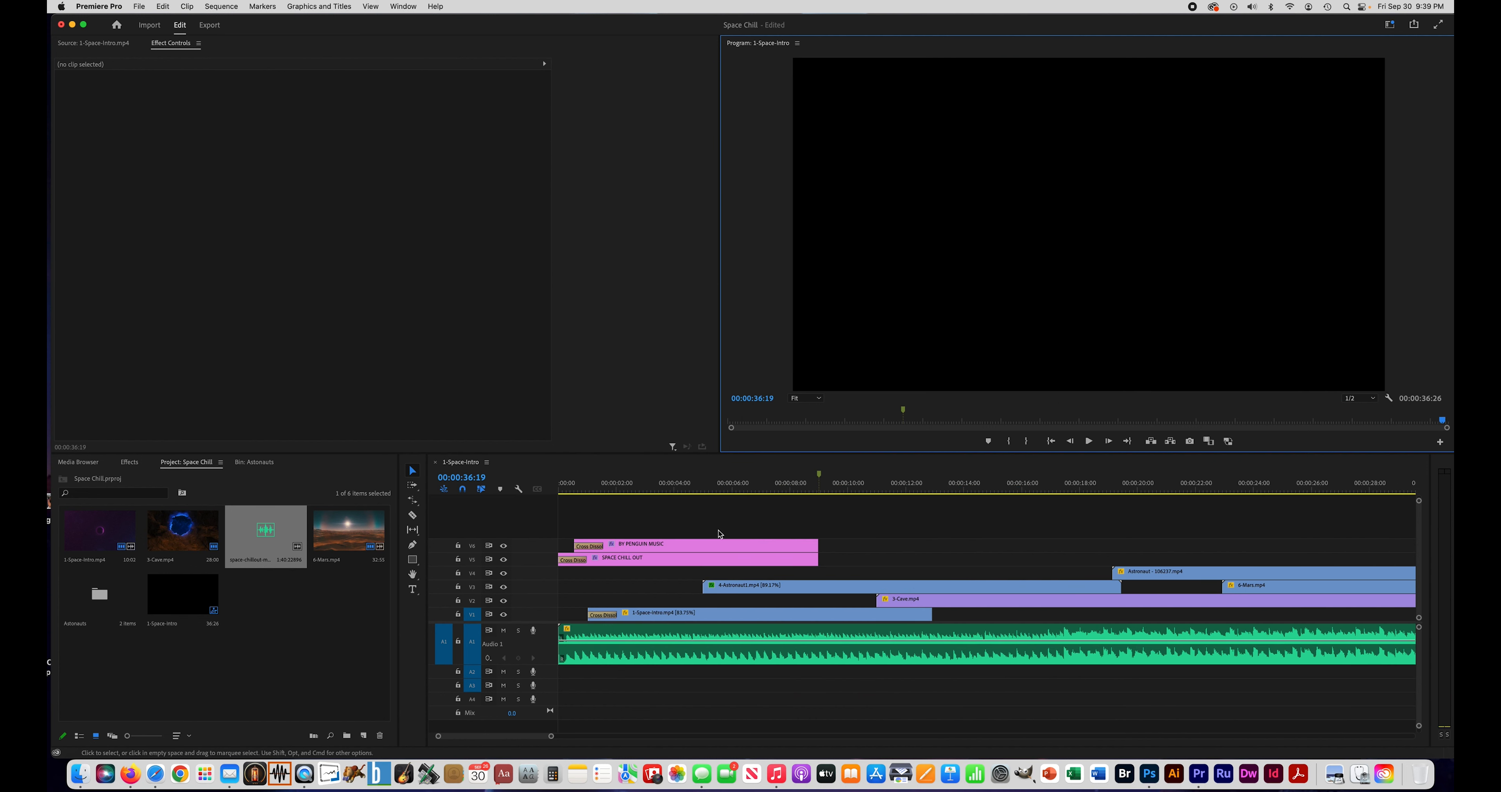
{"action": "left_click", "coordinate": [711, 512]}
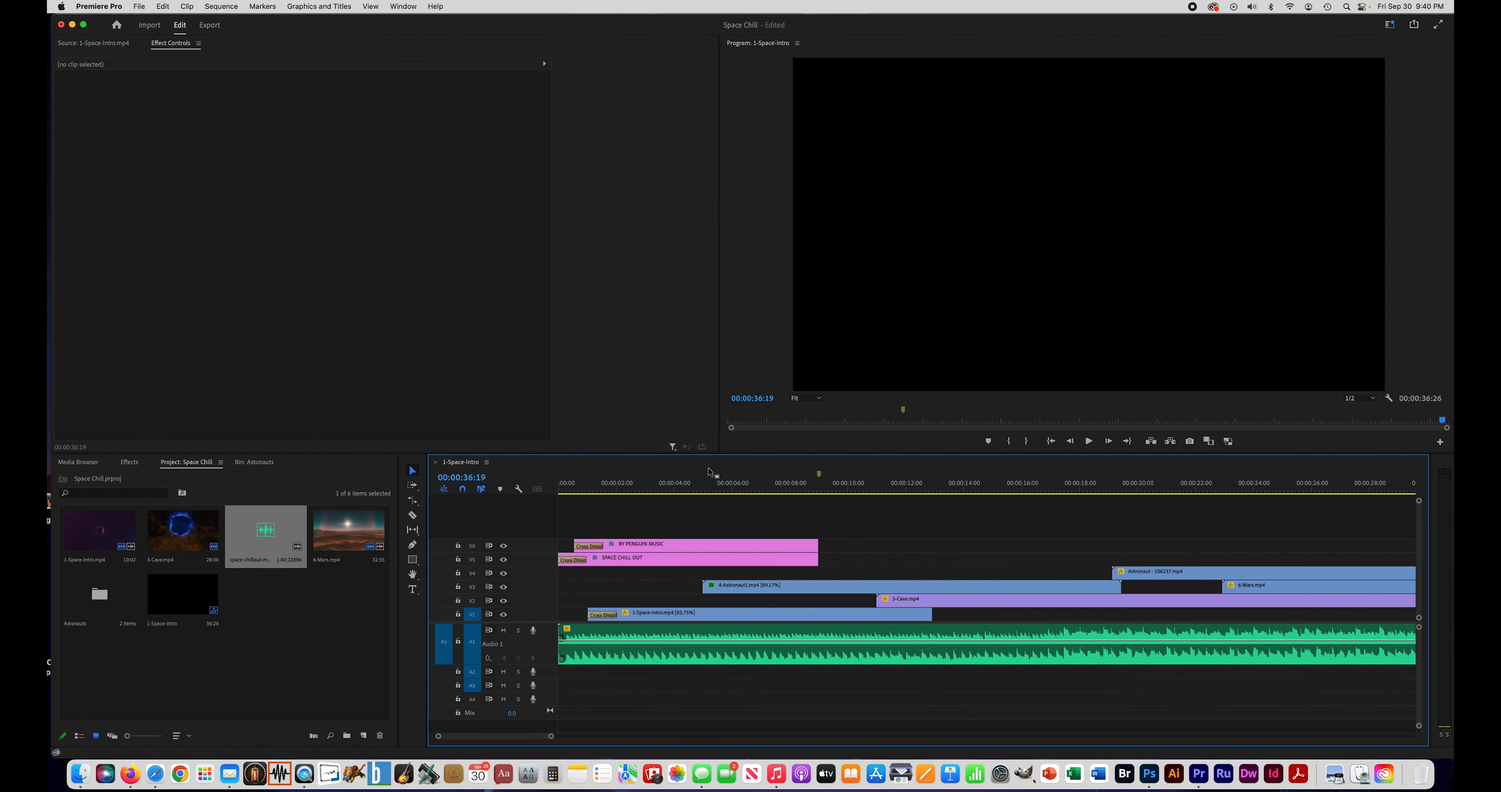
{"action": "left_click", "coordinate": [649, 491]}
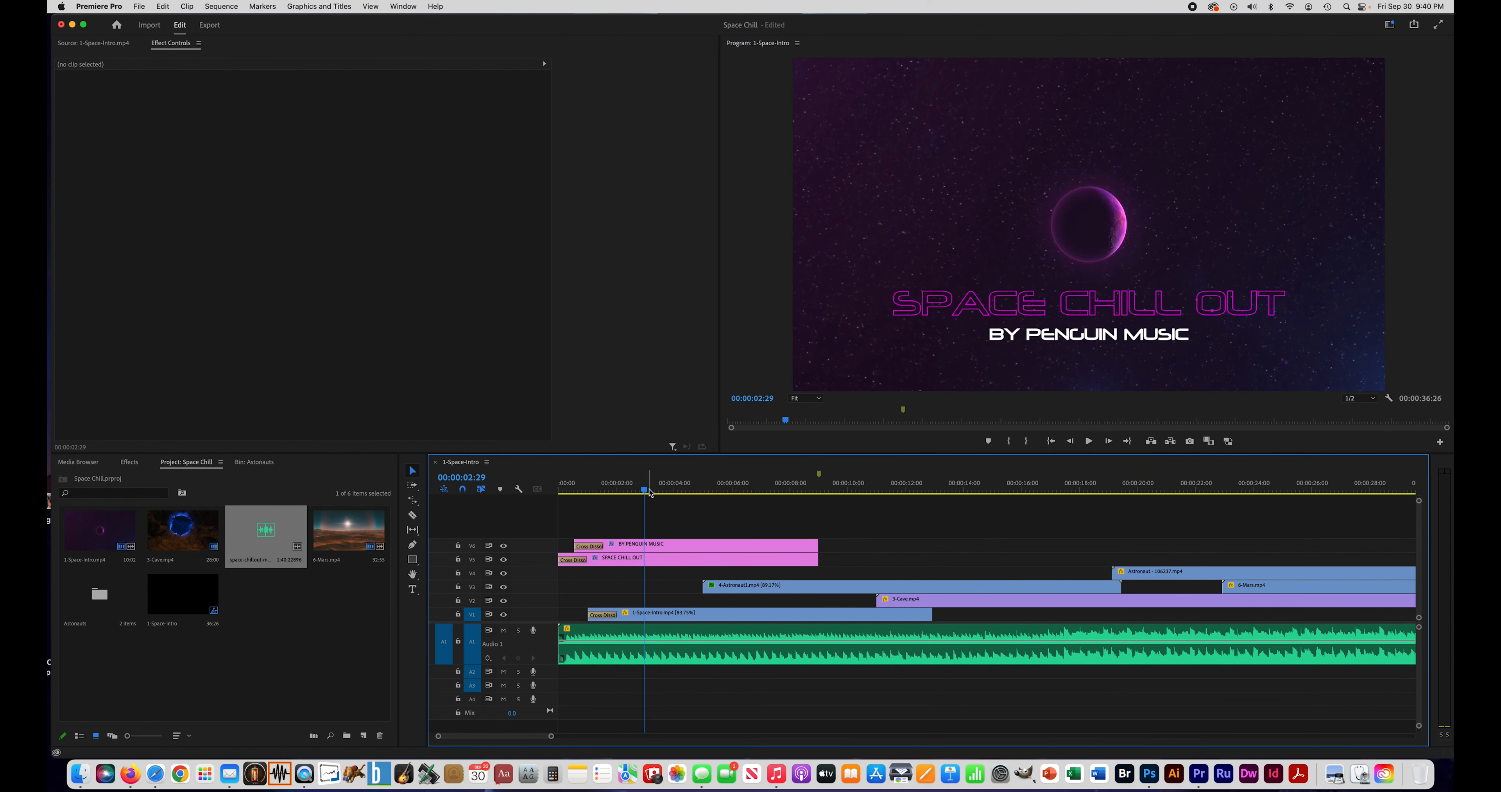
{"action": "mouse_move", "coordinate": [656, 493]}
{"action": "left_mouse_down"}
{"action": "mouse_move", "coordinate": [720, 495]}
{"action": "mouse_move", "coordinate": [668, 495]}
{"action": "left_mouse_up"}
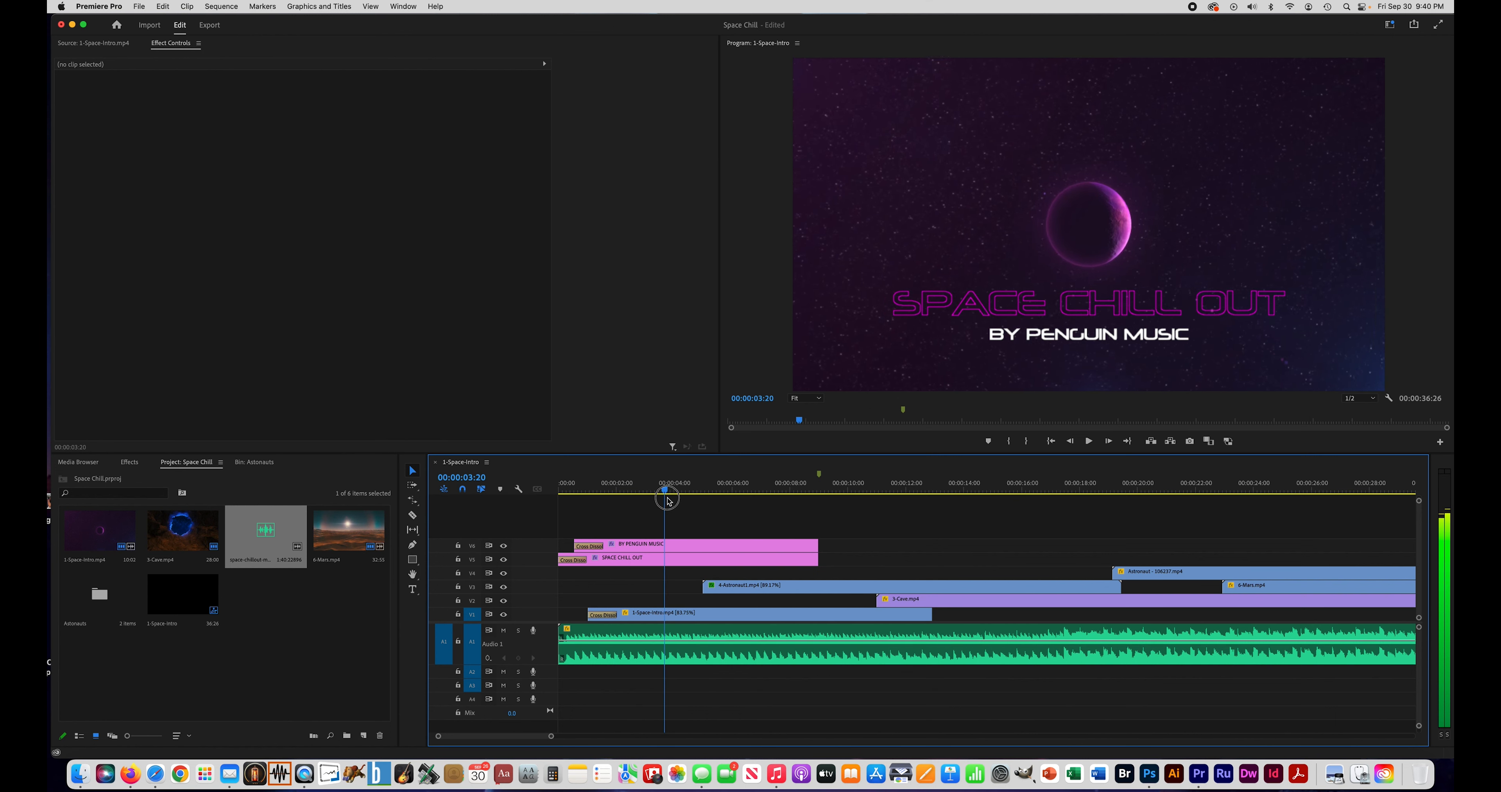
{"action": "double_click", "coordinate": [535, 592]}
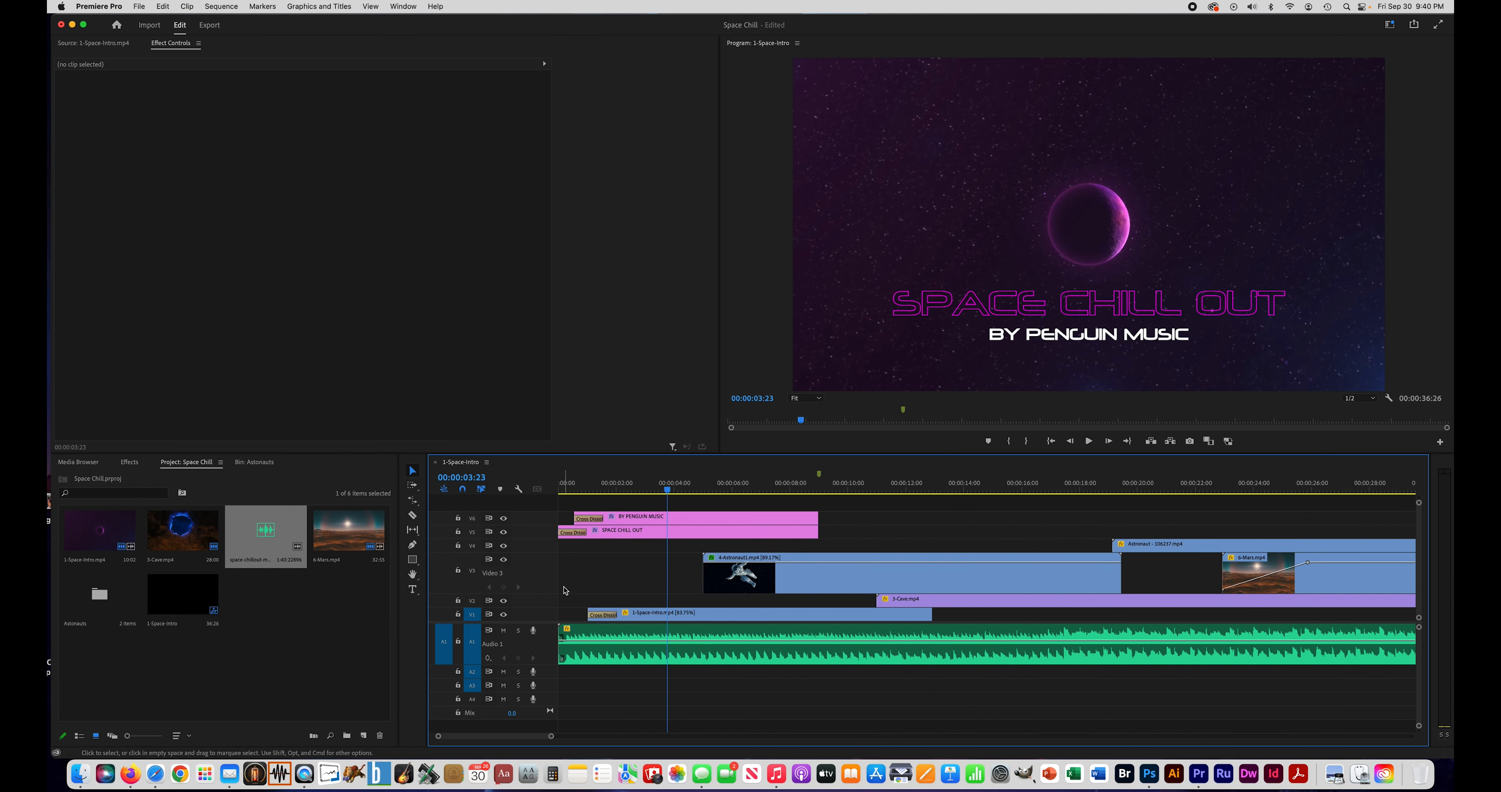
{"action": "left_click", "coordinate": [413, 545]}
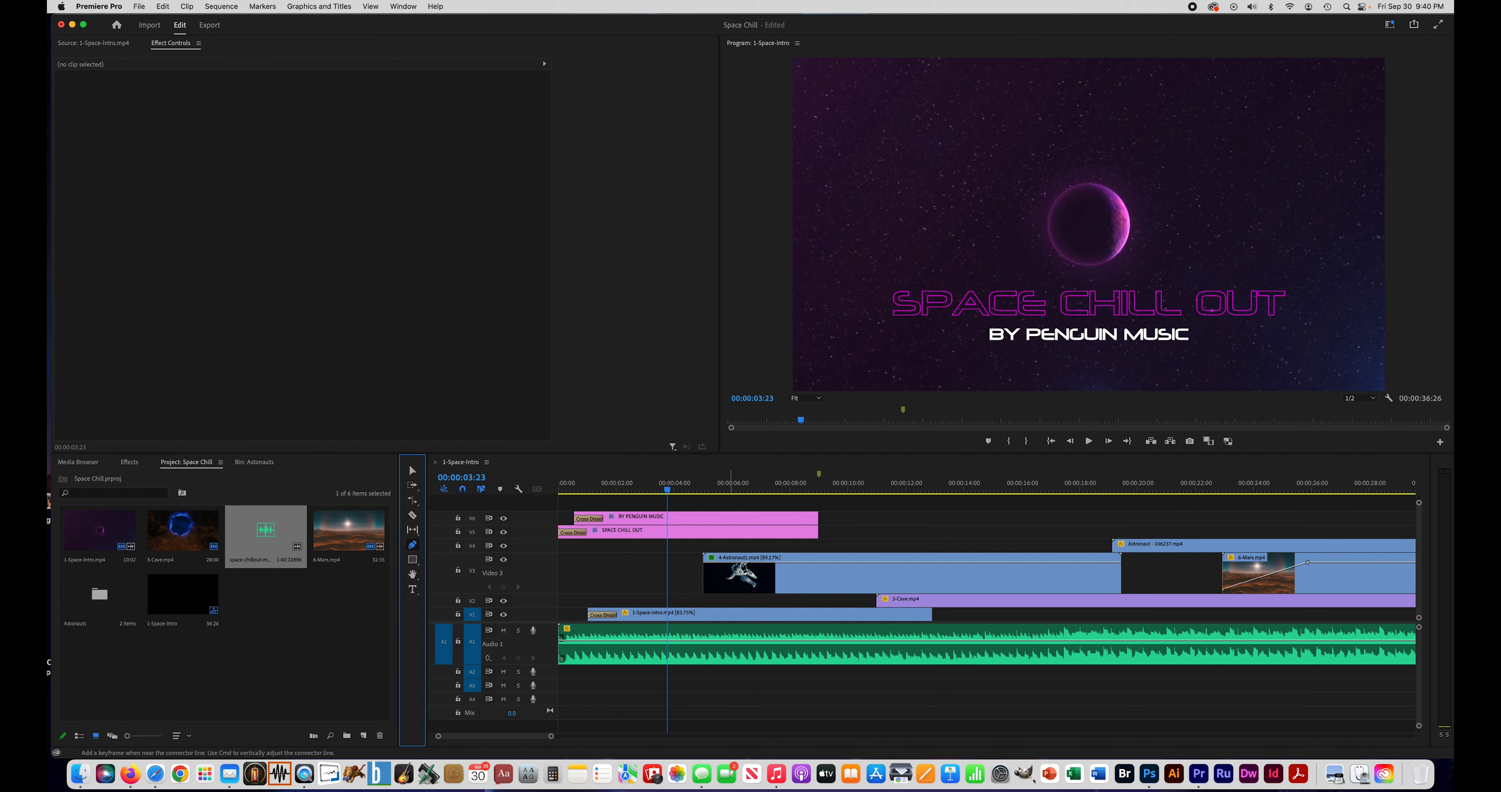
{"action": "left_click", "coordinate": [773, 573]}
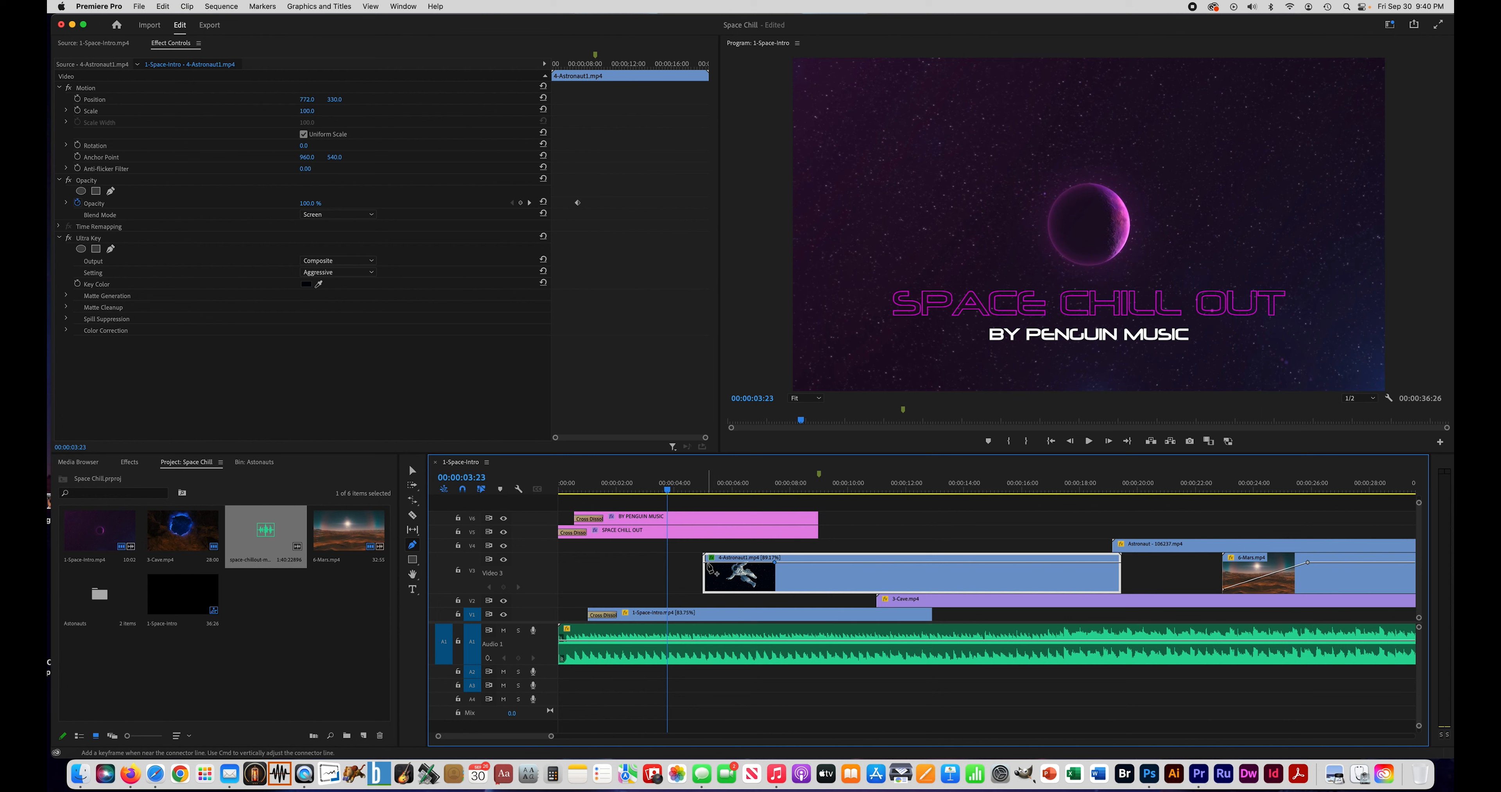
{"action": "left_click_drag", "start_coordinate": [707, 565], "coordinate": [705, 592]}
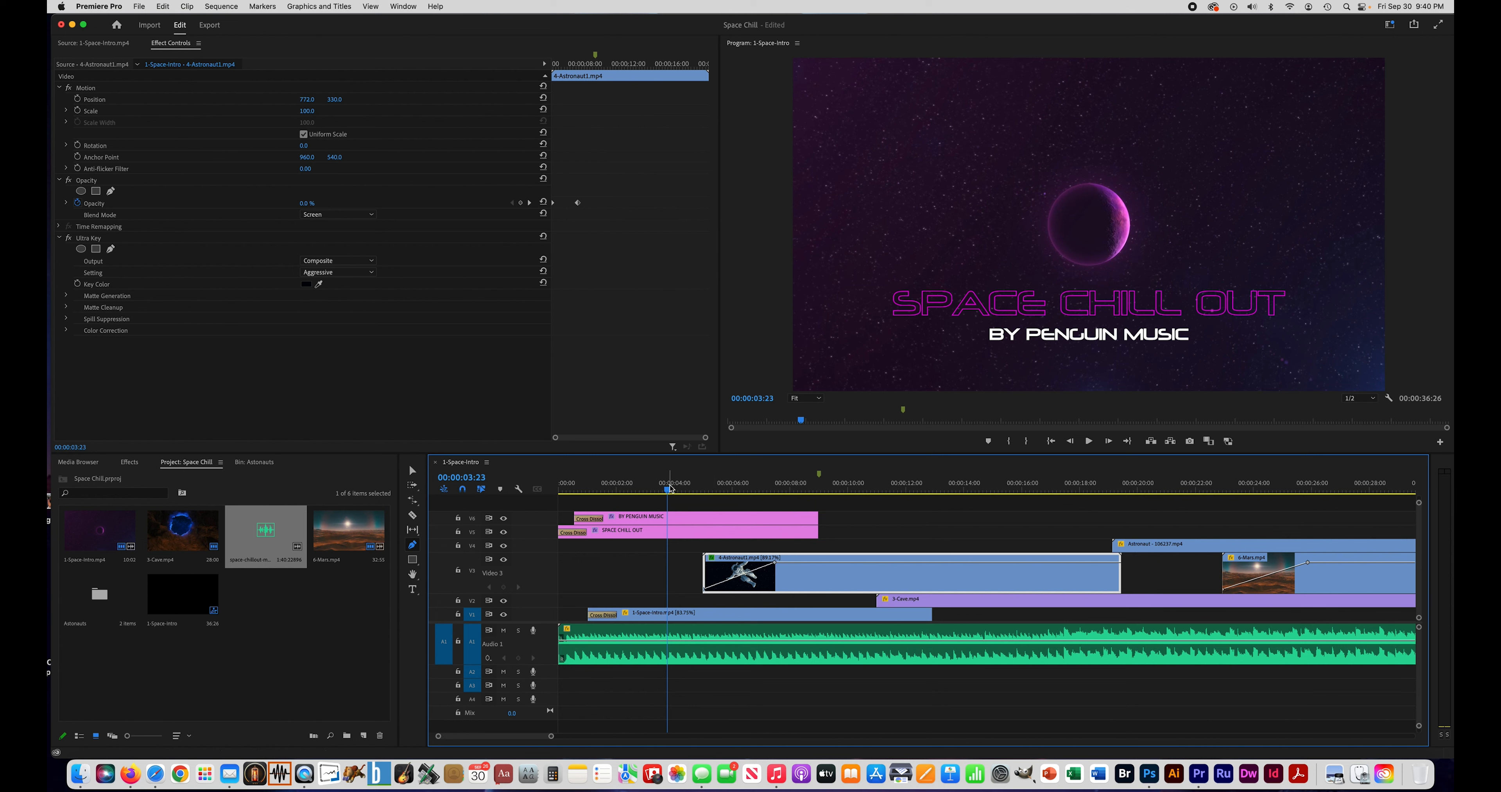
Play the sequence from 00:00:03:23 to about 00:00:08:05 to check the astronaut's fade-in, and return the playhead to 00:00:00:00
{"action": "left_click", "coordinate": [1089, 443]}
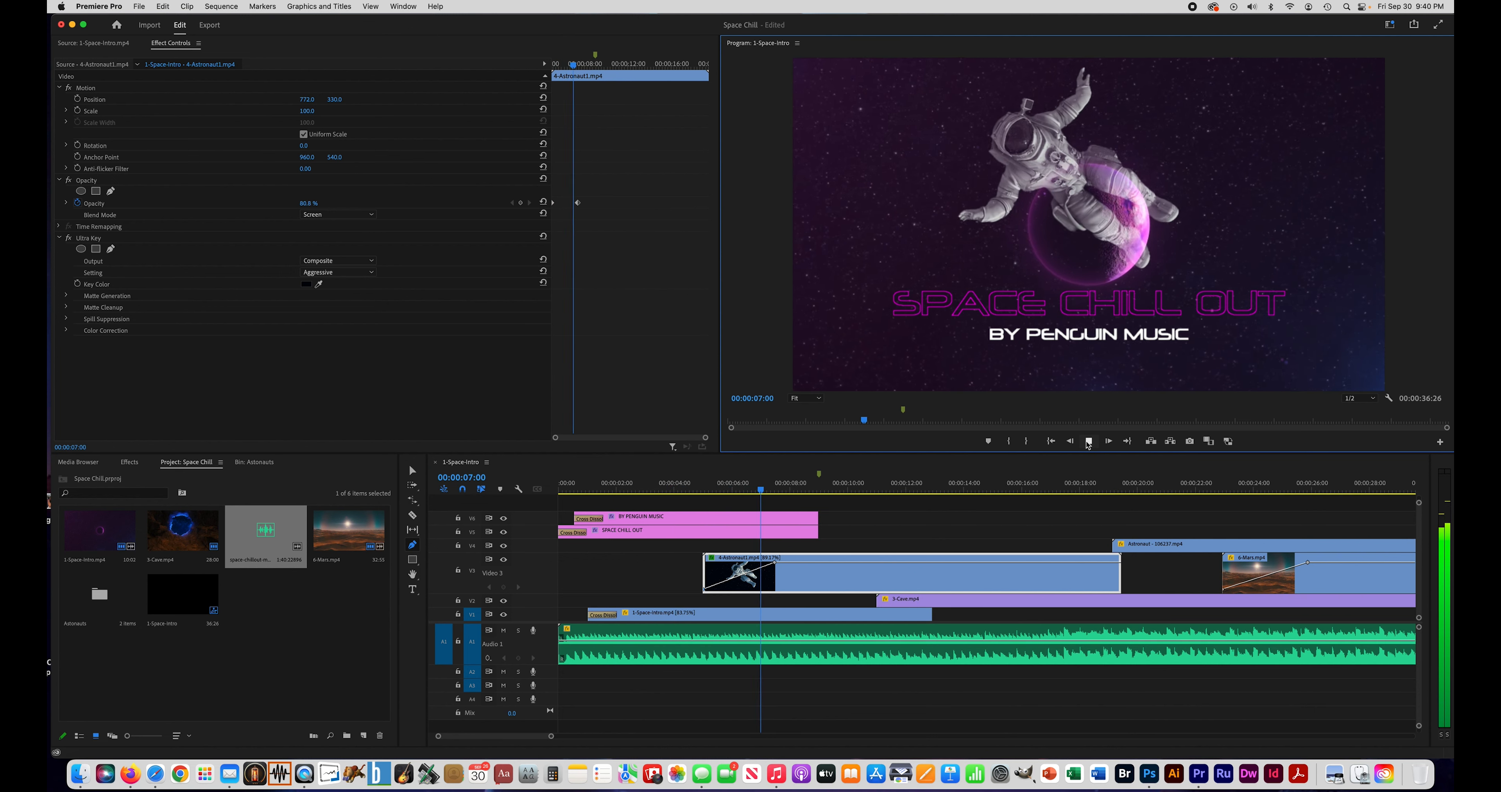
{"action": "left_click", "coordinate": [1089, 443]}
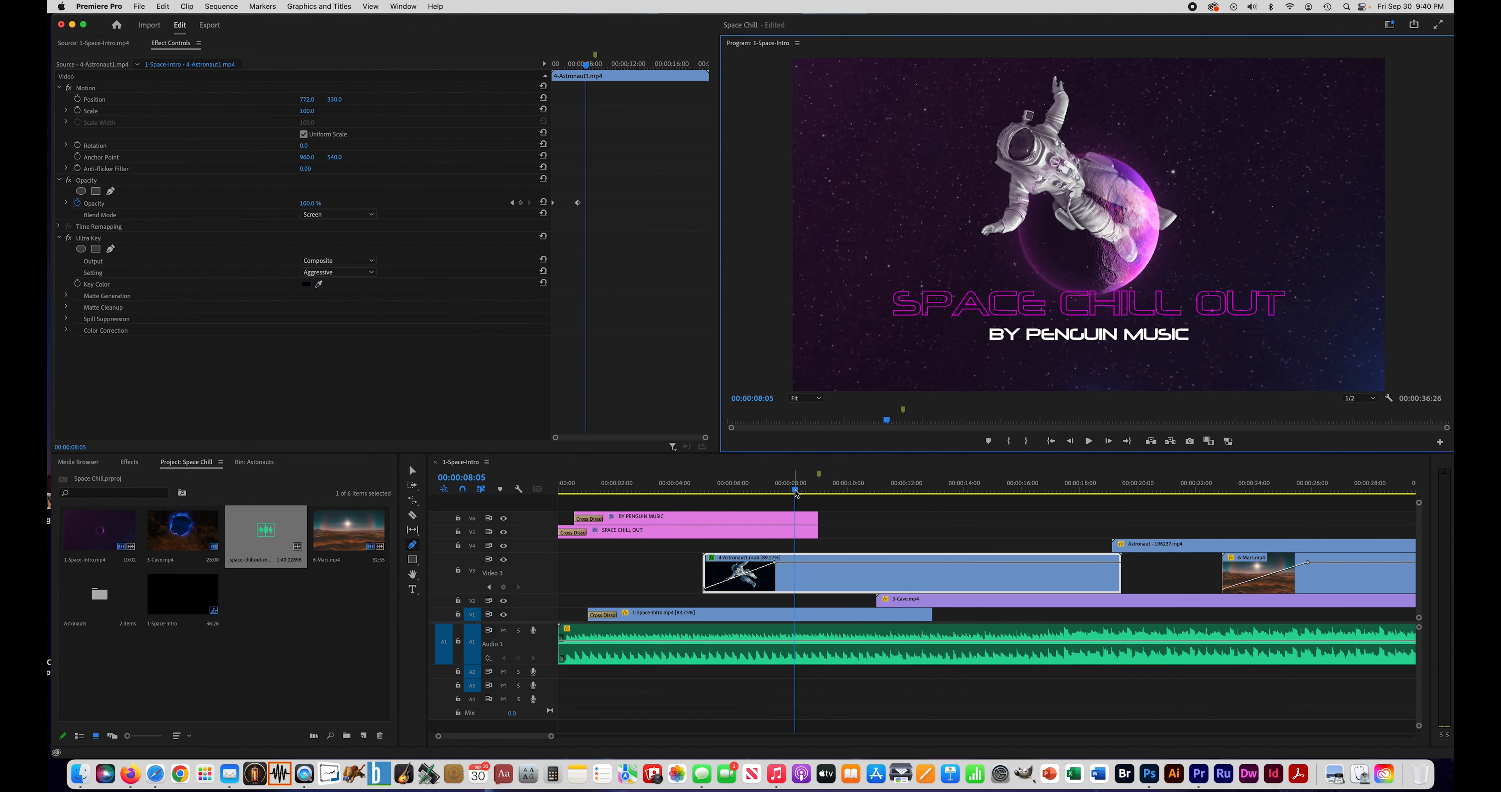
{"action": "left_click_drag", "start_coordinate": [796, 493], "coordinate": [558, 502]}
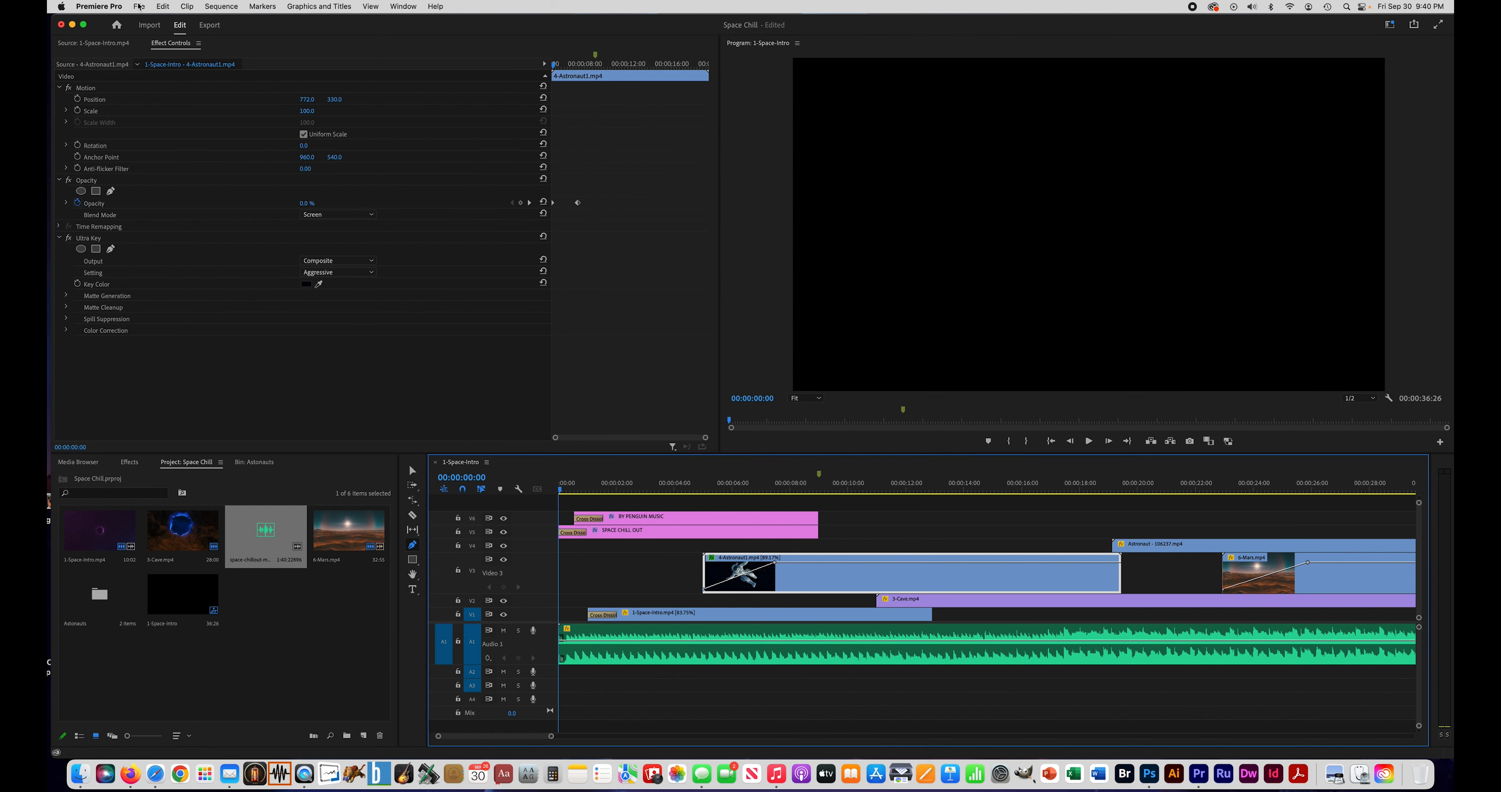
Save the project and render the 1-Space-Intro sequence from In to Out
{"action": "left_click", "coordinate": [138, 7]}
{"action": "left_click", "coordinate": [146, 164]}
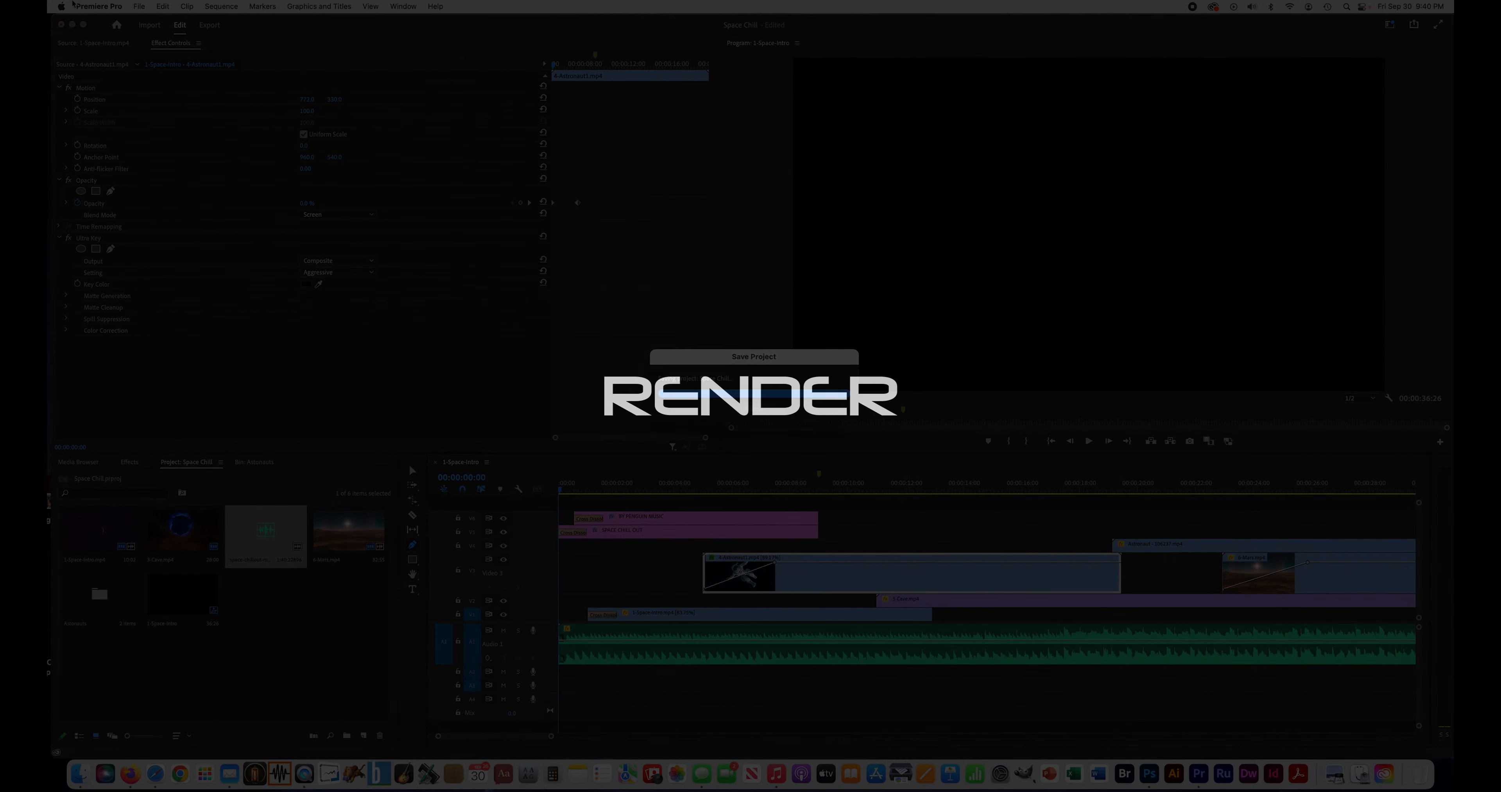
{"action": "left_click", "coordinate": [221, 6]}
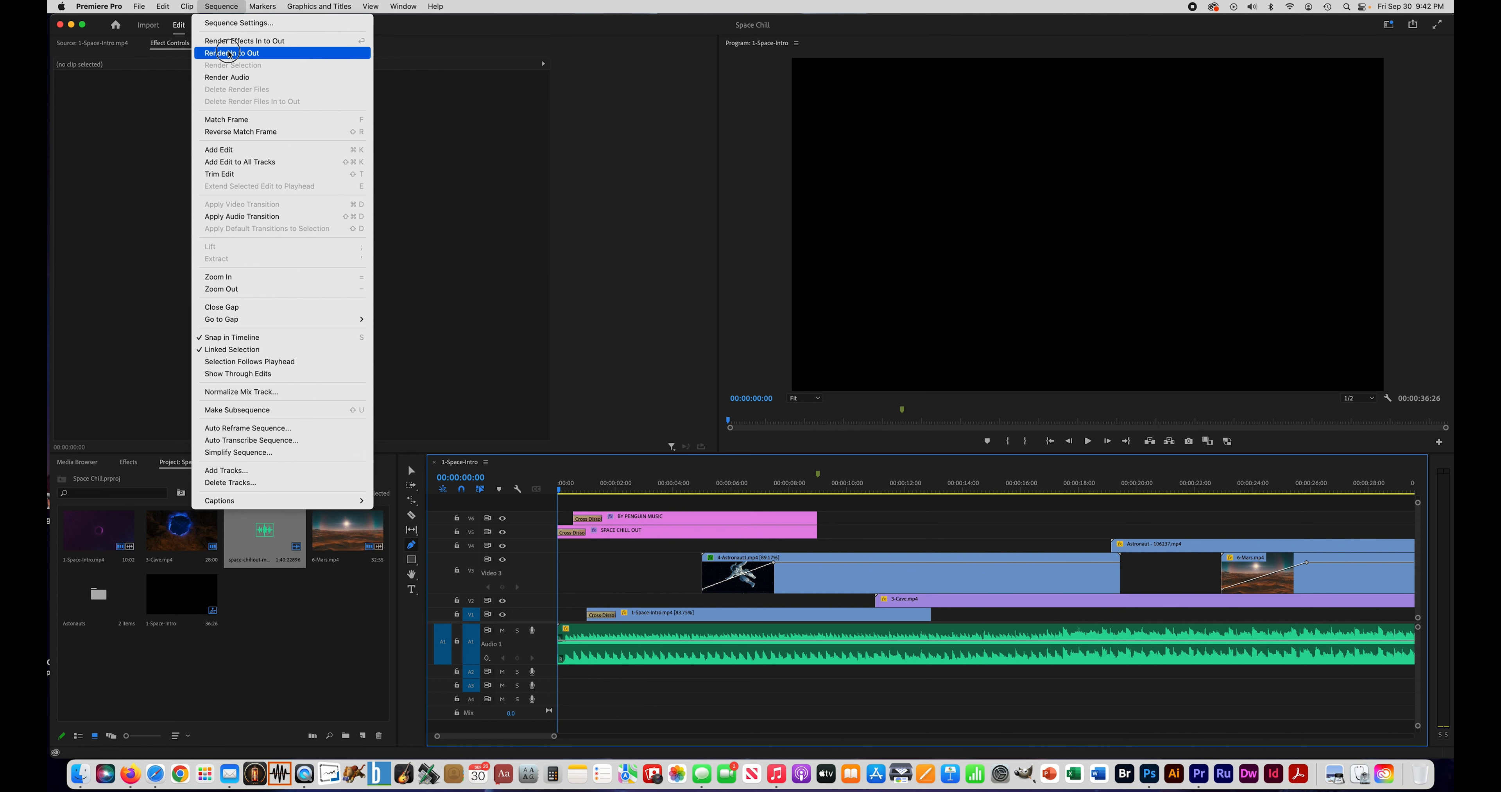
{"action": "left_click", "coordinate": [228, 54]}
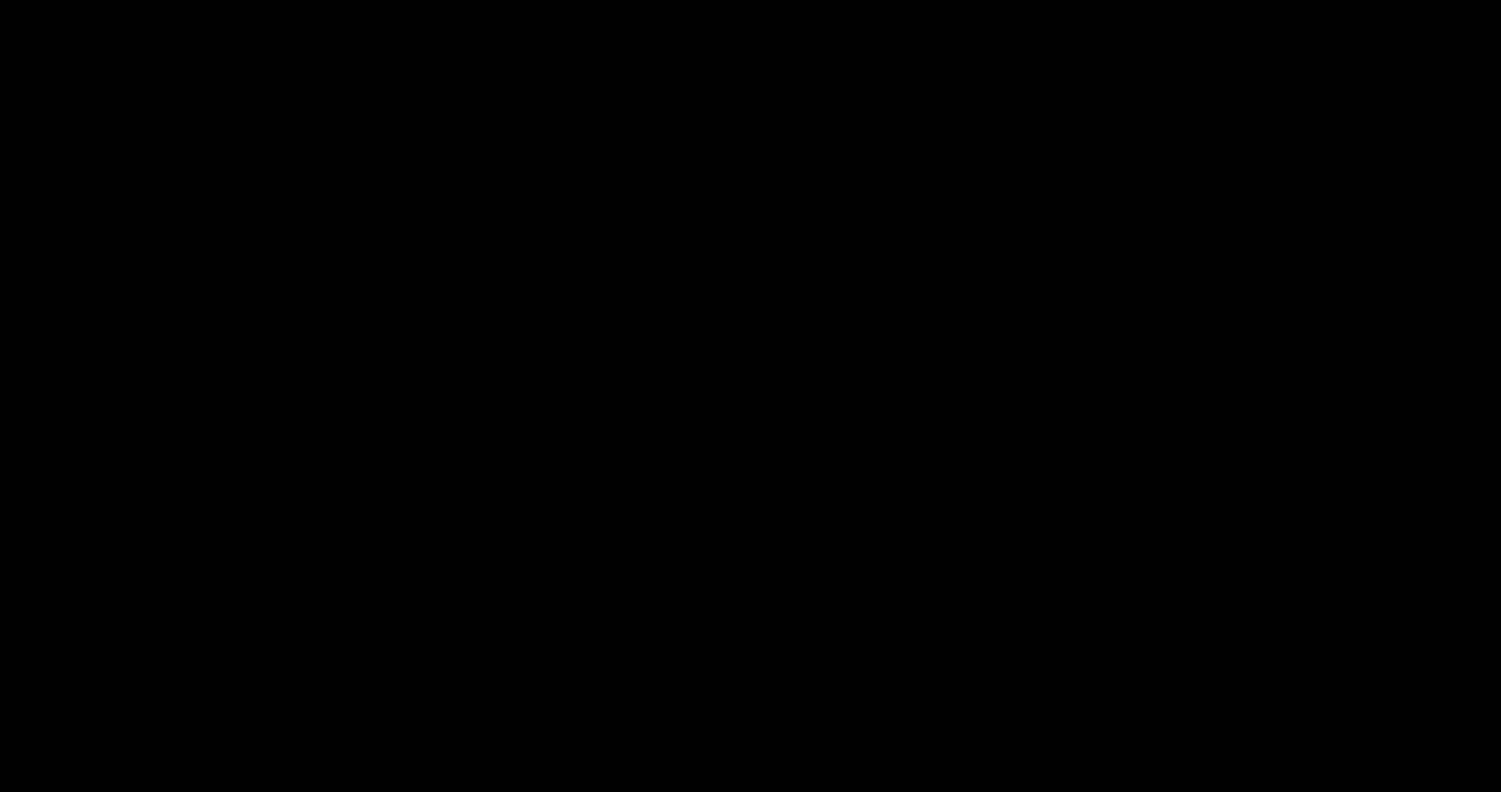